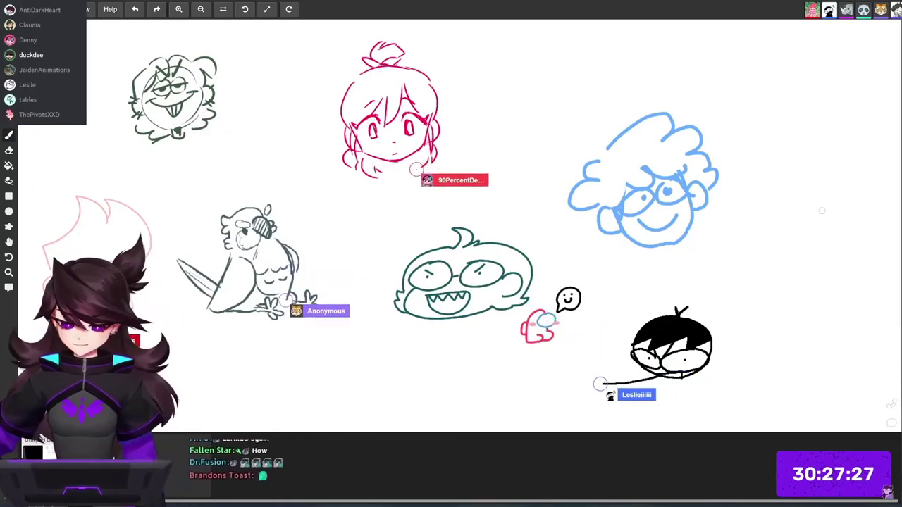
mouse_move(800, 194)
left_mouse_down()
mouse_move(828, 265)
mouse_move(844, 243)
left_mouse_up()
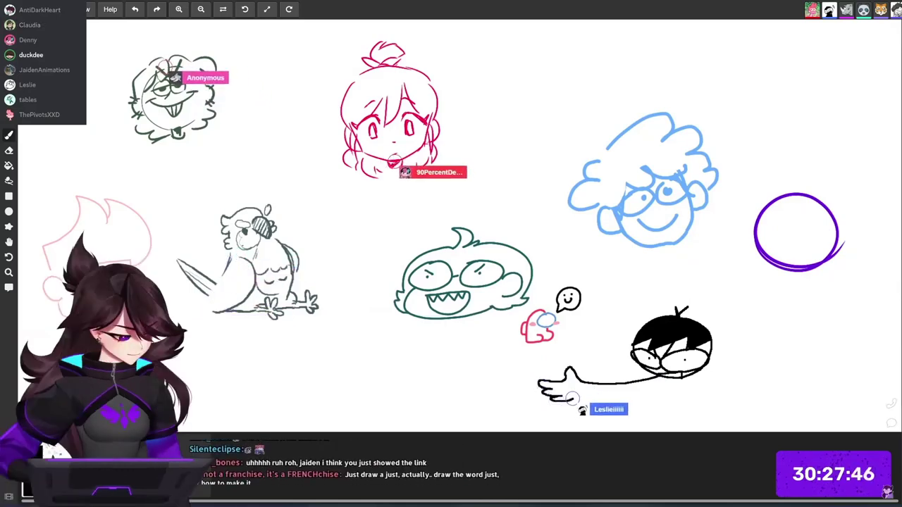
key("ctrl+z")
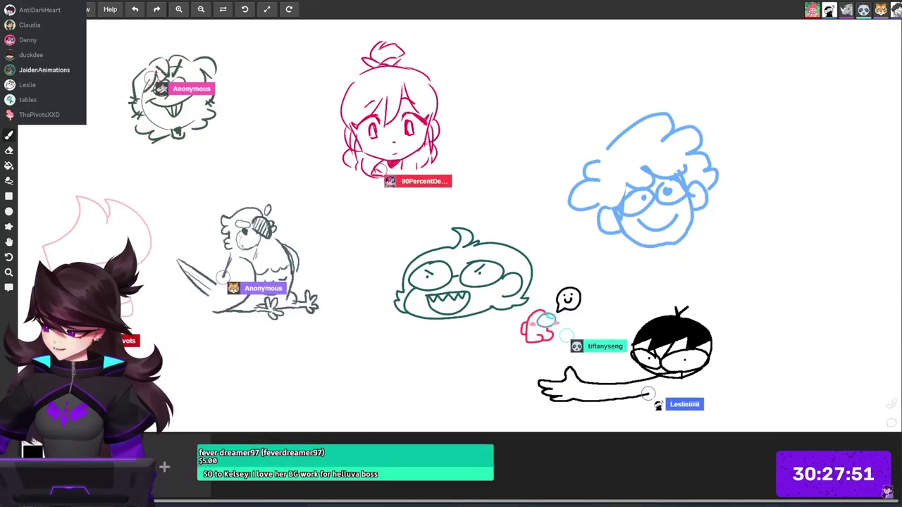
mouse_move(806, 214)
left_mouse_down()
mouse_move(845, 241)
mouse_move(764, 234)
left_mouse_up()
key("ctrl+z")
Sketch a purple character with a wide grin, hatched hair and a striped party hat beside the blue curly-haired face.
mouse_move(804, 209)
left_mouse_down()
mouse_move(796, 261)
mouse_move(820, 263)
left_mouse_up()
mouse_move(803, 214)
left_mouse_down()
mouse_move(827, 262)
mouse_move(837, 253)
left_mouse_up()
left_click_drag(739, 243, 761, 248)
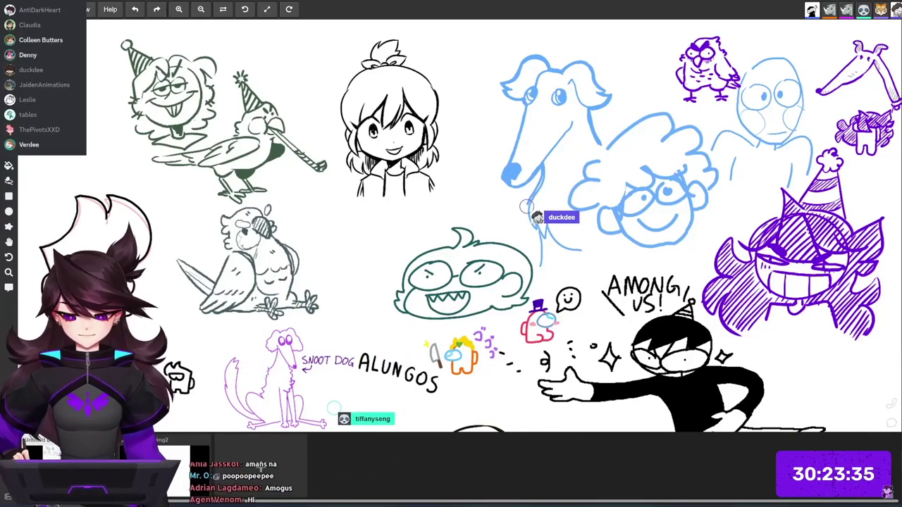
Switch to the second drawing and sketch a small purple running character with hatched hair above the two purple owl faces.
left_click(205, 457)
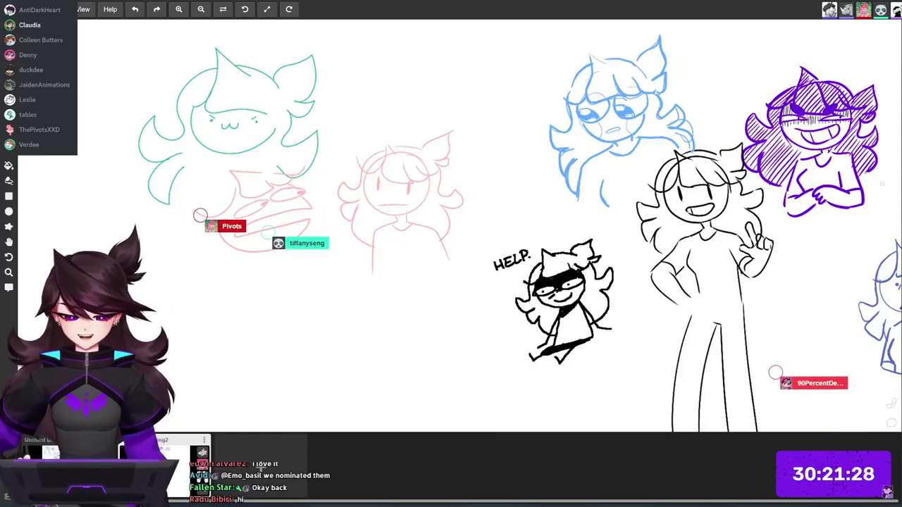
left_click_drag(535, 232, 350, 231)
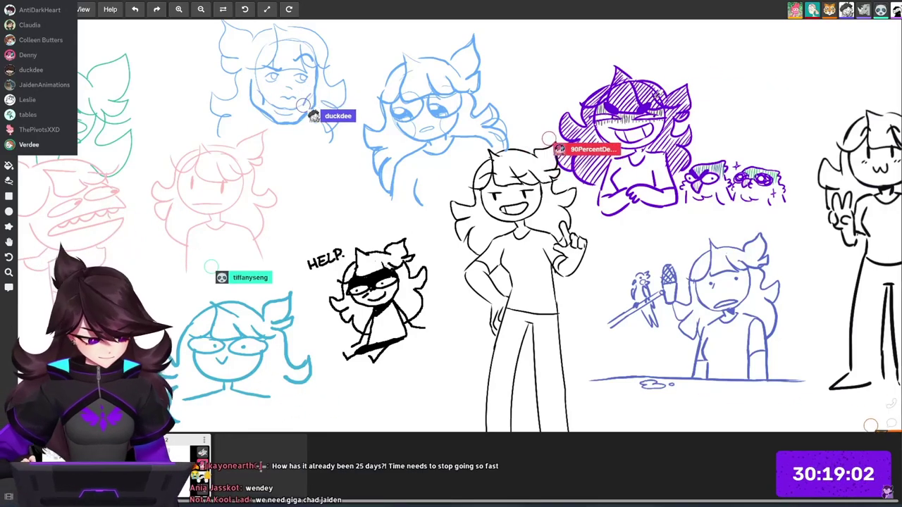
mouse_move(739, 88)
left_mouse_down()
mouse_move(730, 113)
mouse_move(738, 81)
left_mouse_up()
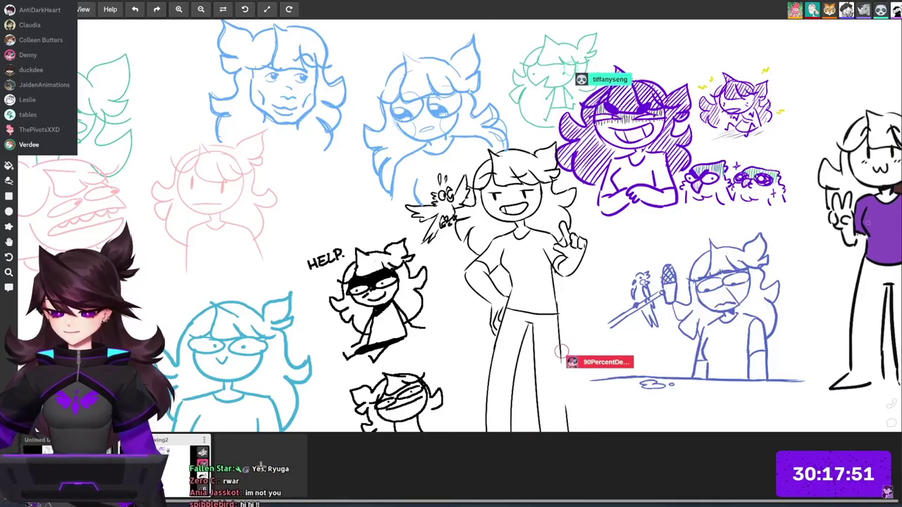
Look over the character sketches around the purple crossed-arms figure and the standing figures on the shared canvas.
left_click_drag(493, 232, 419, 230)
left_click_drag(858, 248, 833, 248)
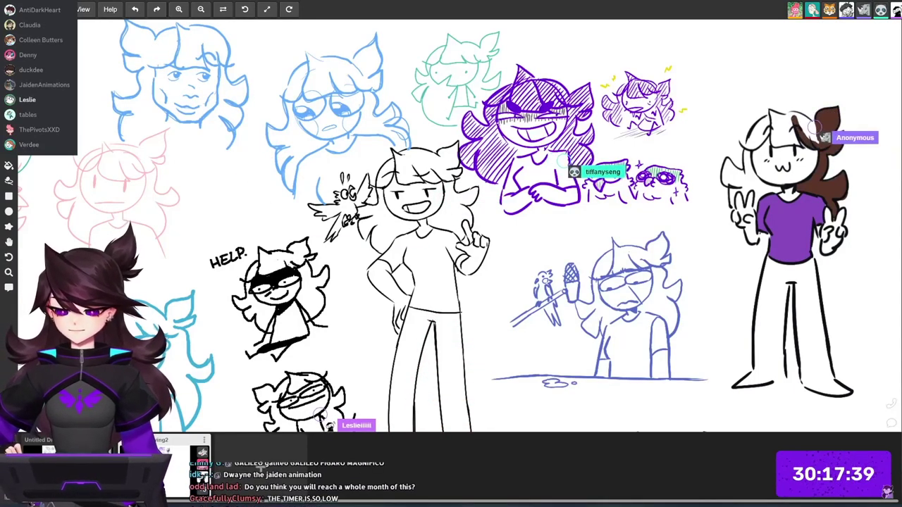
left_click_drag(817, 142, 857, 148)
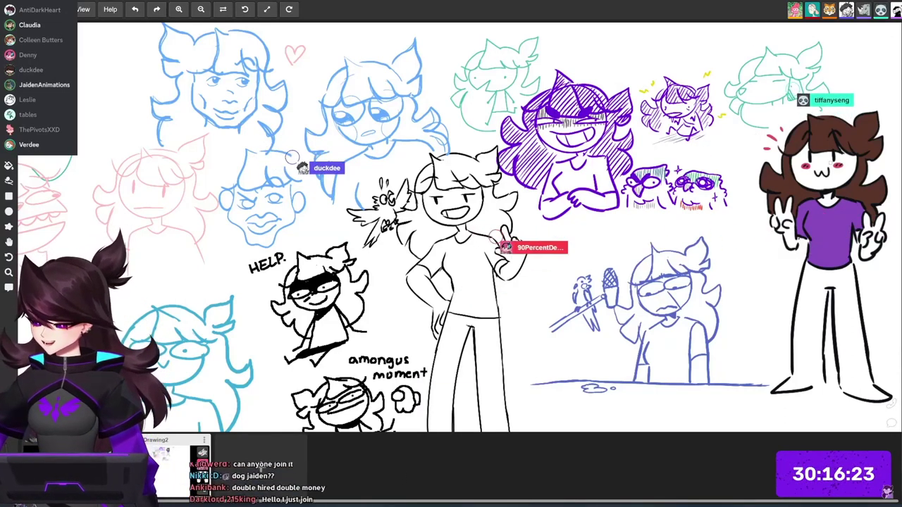
mouse_move(634, 239)
left_mouse_down()
mouse_move(785, 248)
mouse_move(894, 229)
mouse_move(642, 212)
left_mouse_up()
left_click_drag(736, 219, 727, 232)
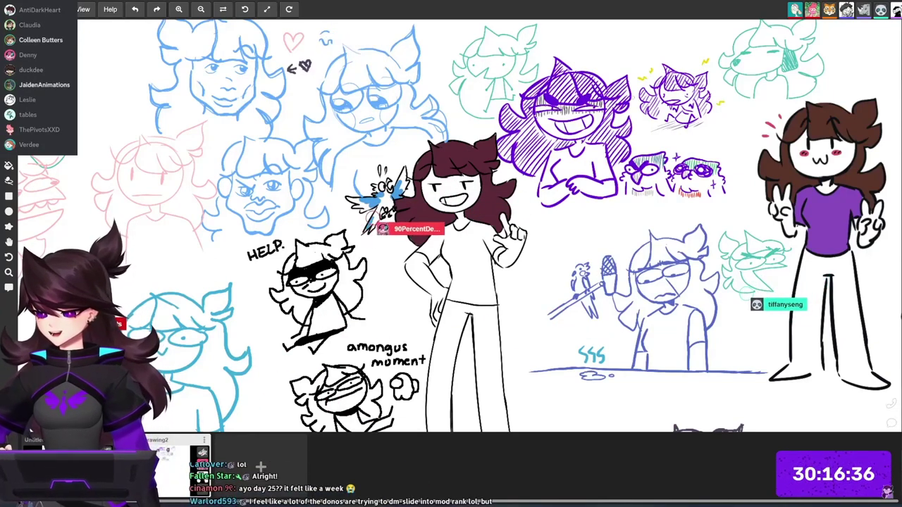
mouse_move(684, 282)
left_mouse_down()
mouse_move(750, 266)
mouse_move(733, 241)
mouse_move(671, 242)
mouse_move(649, 257)
left_mouse_up()
left_click_drag(435, 248, 450, 254)
left_click_drag(697, 120, 683, 159)
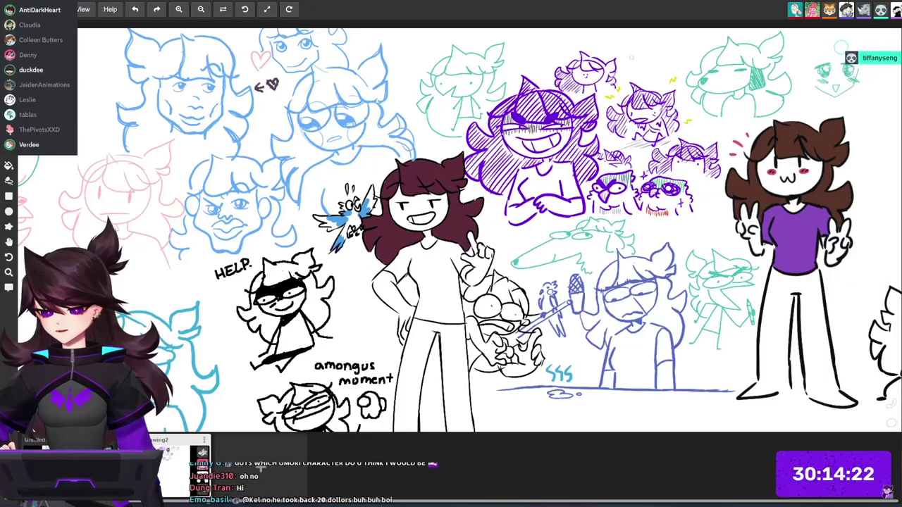
Survey the whole second drawing, from the lower sketches to the blue circle in the empty area.
left_click_drag(623, 395, 502, 378)
left_click_drag(417, 331, 528, 412)
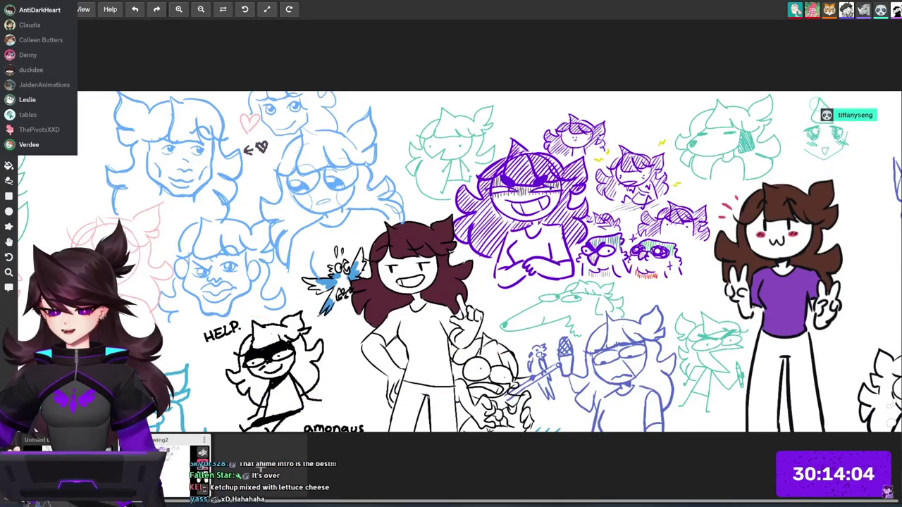
mouse_move(729, 308)
left_mouse_down()
mouse_move(716, 289)
mouse_move(694, 71)
left_mouse_up()
left_click_drag(735, 280, 651, 135)
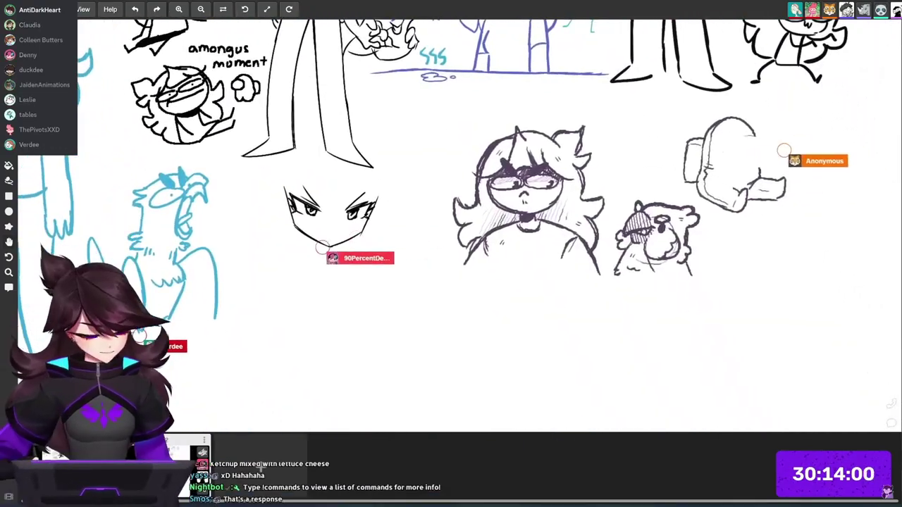
scroll(657, 193, "down", 5)
left_click_drag(805, 158, 721, 209)
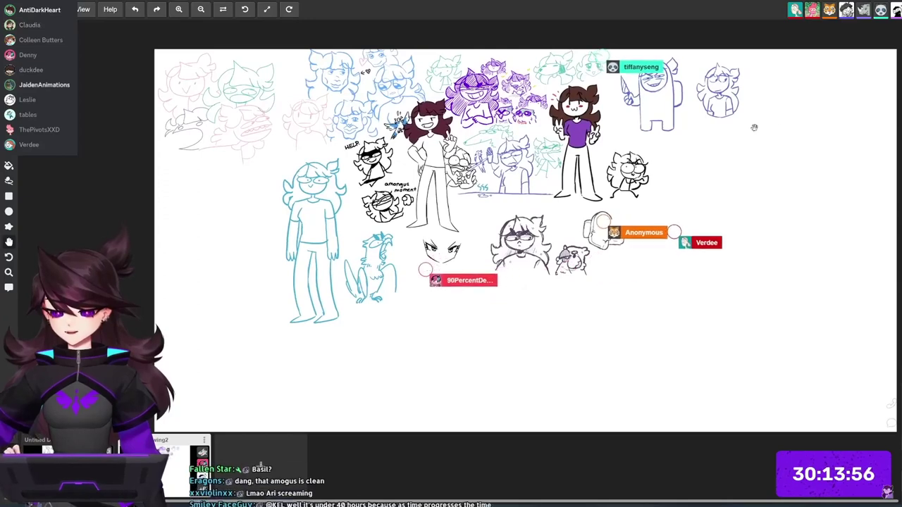
mouse_move(700, 245)
left_mouse_down()
mouse_move(701, 236)
mouse_move(705, 243)
left_mouse_up()
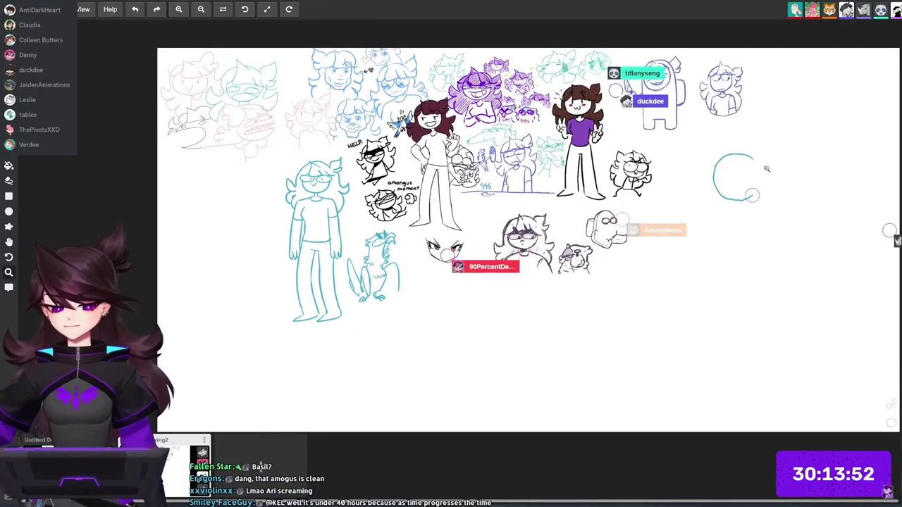
scroll(768, 168, "up", 5)
left_click_drag(663, 249, 624, 255)
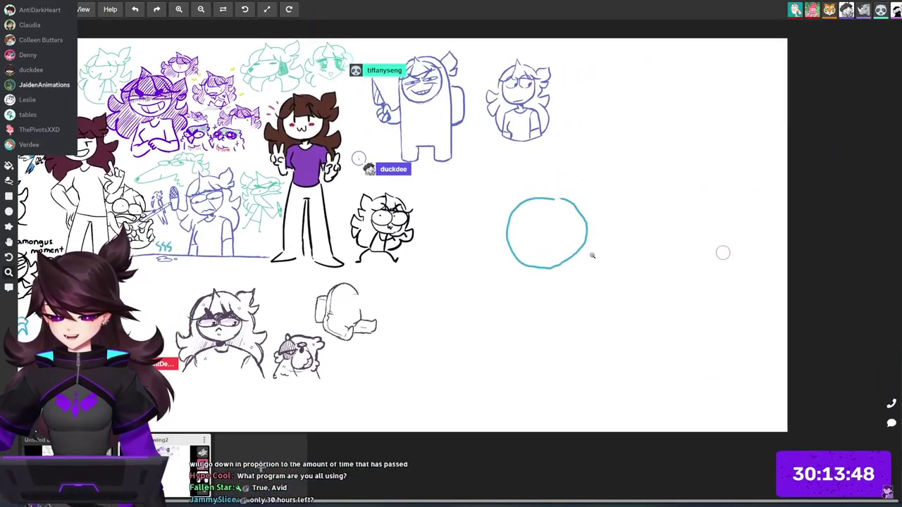
left_click_drag(580, 221, 721, 178)
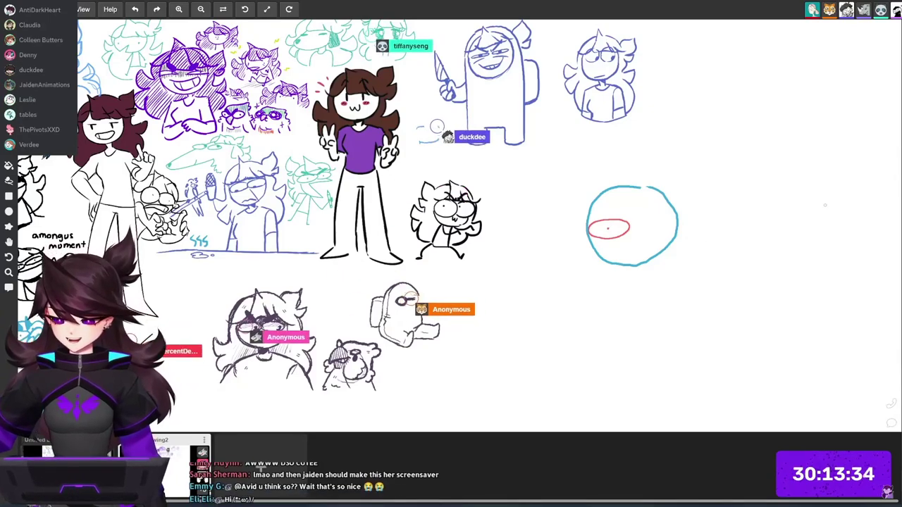
Examine the blue circle face with the red eye and the seated crewmate sketch with the beaked mask.
scroll(651, 224, "up", 6)
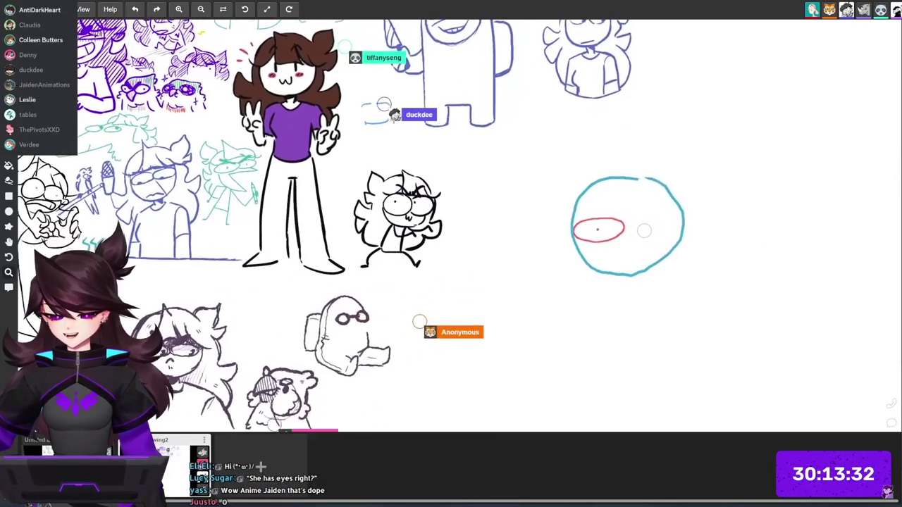
left_click_drag(739, 187, 745, 184)
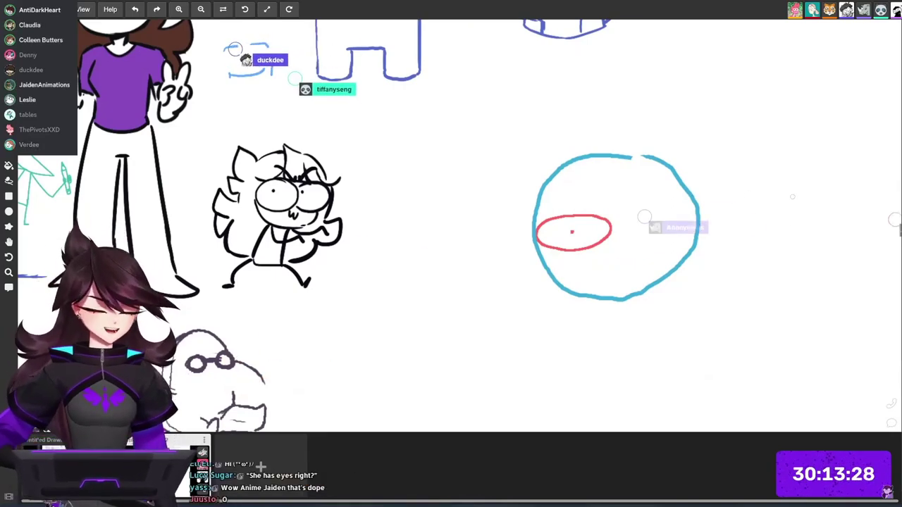
left_click_drag(757, 261, 651, 240)
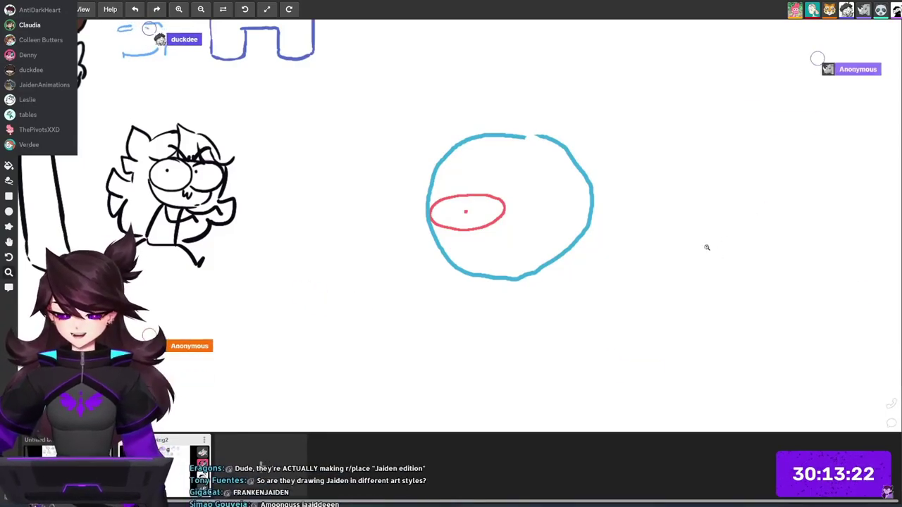
scroll(706, 248, "down", 3)
left_click_drag(623, 307, 767, 263)
left_click_drag(642, 266, 598, 304)
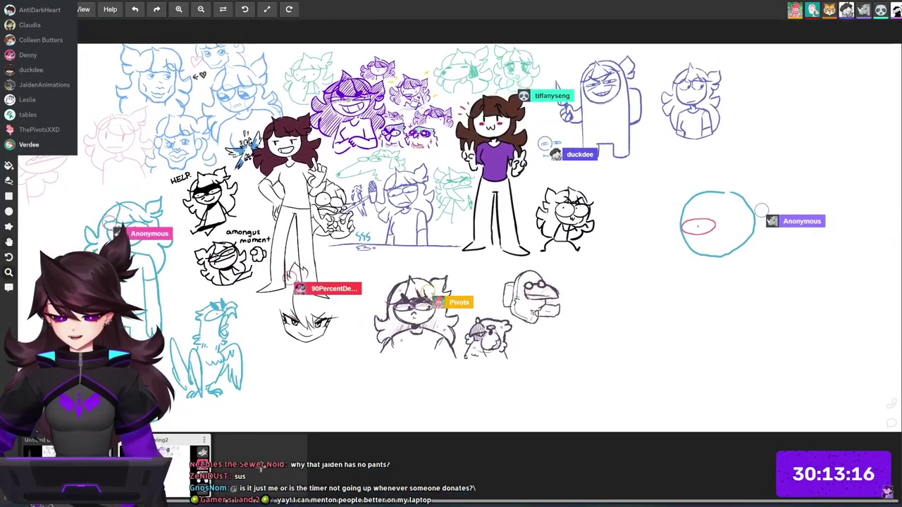
scroll(537, 314, "up", 5)
scroll(523, 315, "down", 1)
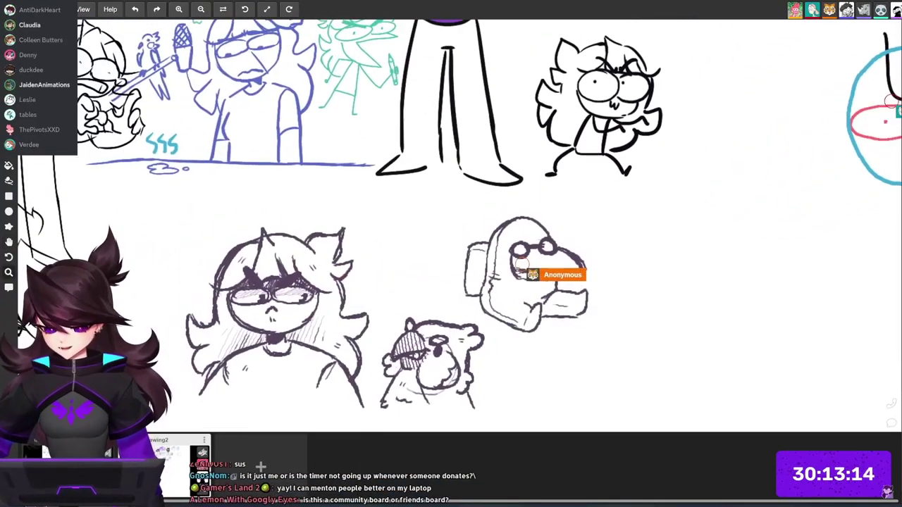
scroll(523, 314, "up", 3)
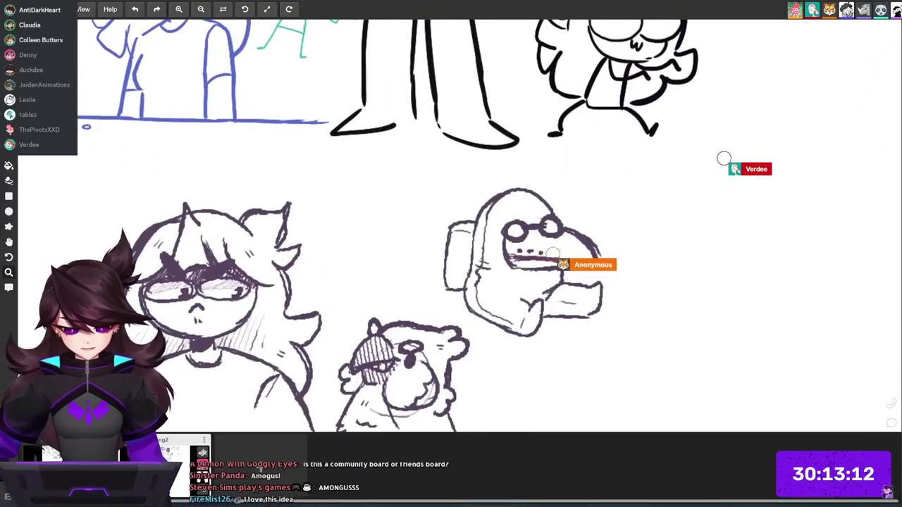
scroll(671, 311, "down", 4)
scroll(665, 303, "down", 3)
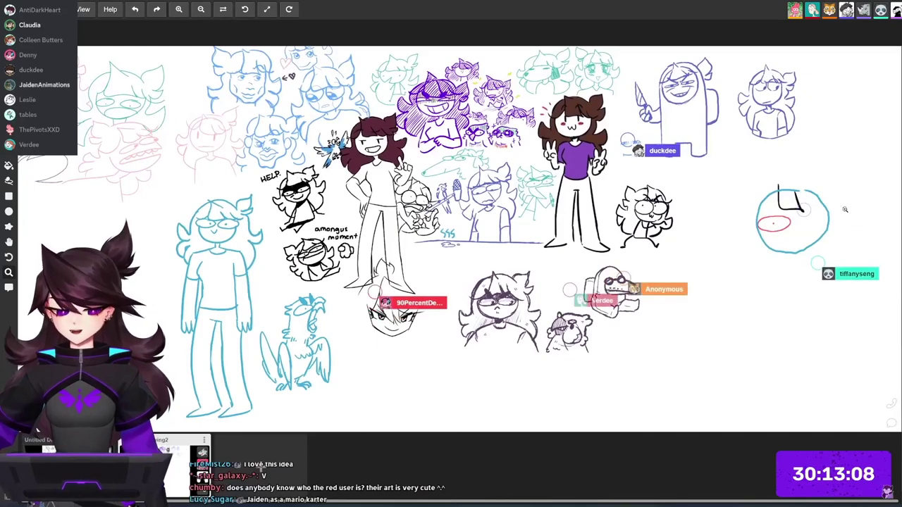
Draw a half-closed purple eye with a dot pupil on the blue circle face, opposite the red eye.
left_click_drag(792, 280, 689, 256)
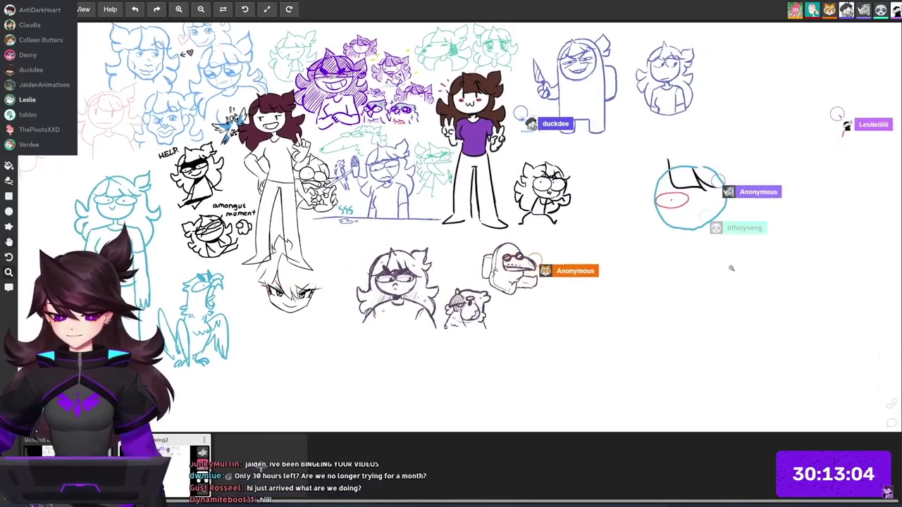
left_click_drag(763, 233, 650, 288)
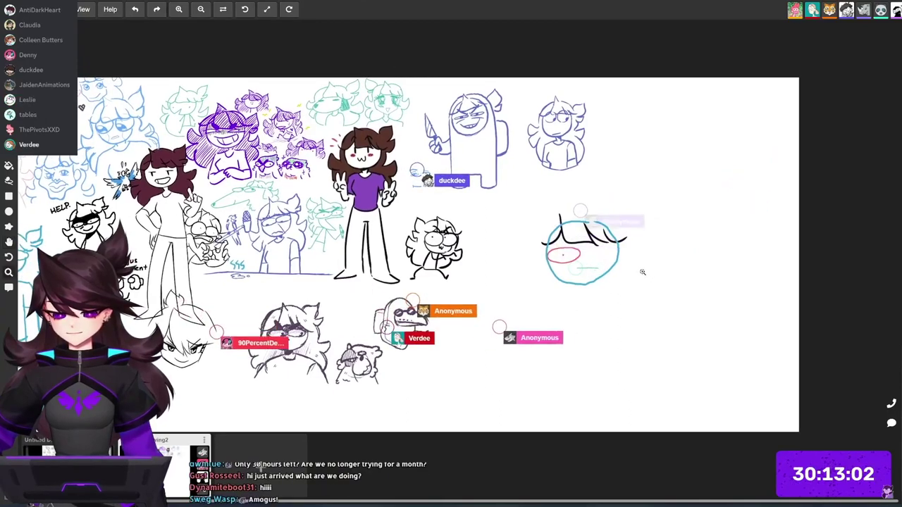
scroll(644, 271, "up", 5)
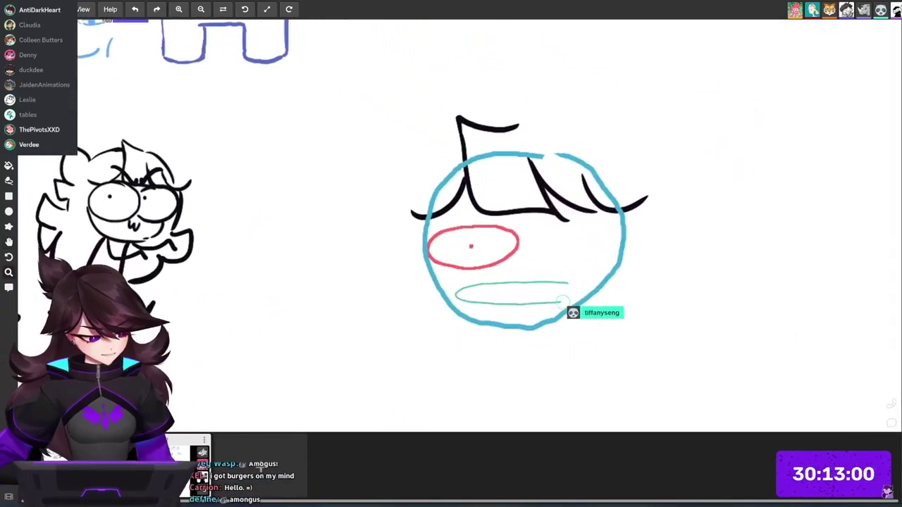
left_click_drag(642, 213, 826, 205)
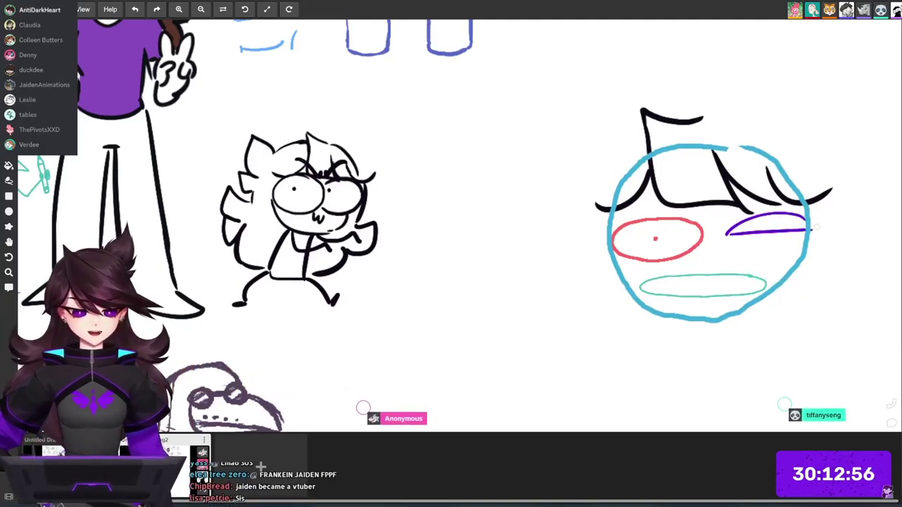
left_click(779, 224)
key("ctrl+z")
left_click(783, 226)
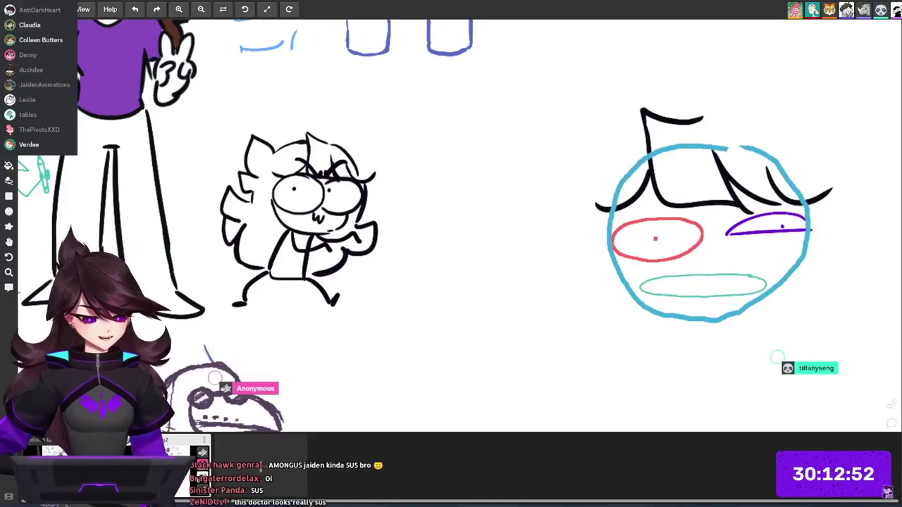
Look over the collaborative blue face, including its mouth, neck and hair tuft, and the neighbouring sketches.
scroll(843, 282, "down", 5)
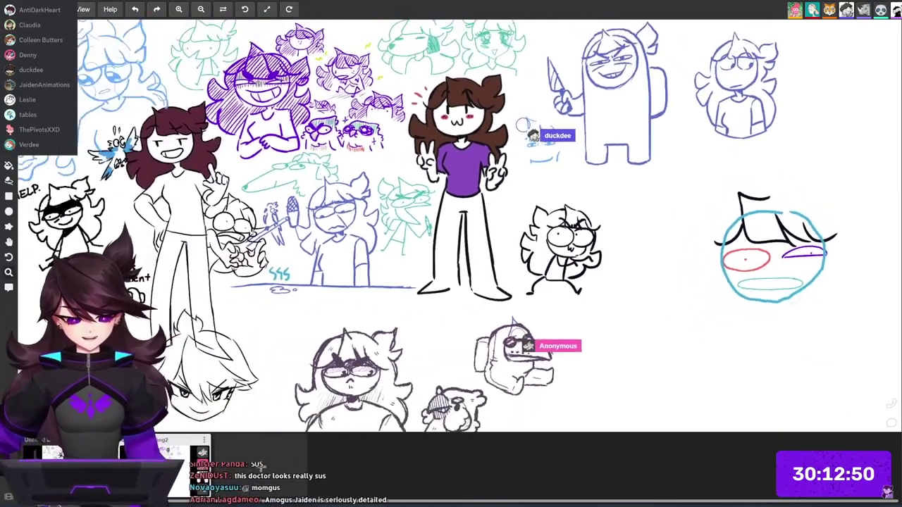
left_click_drag(843, 282, 727, 241)
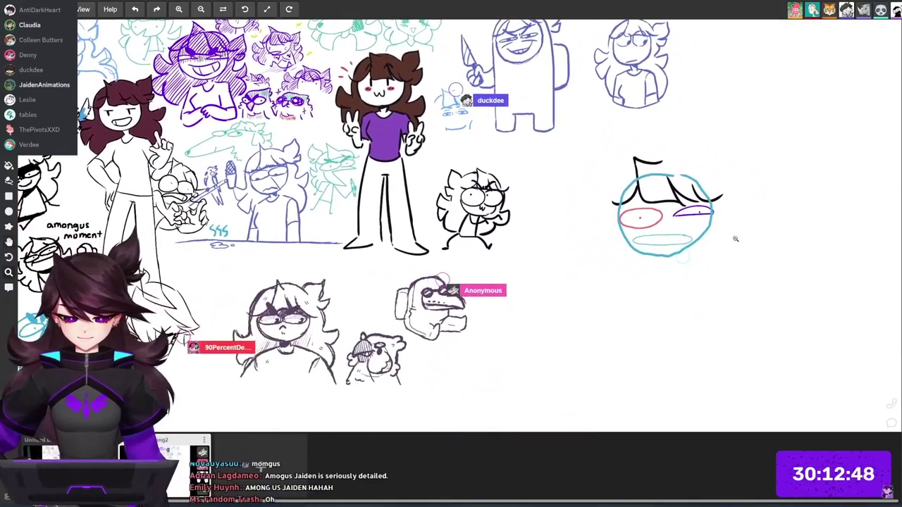
left_click_drag(727, 282, 755, 262)
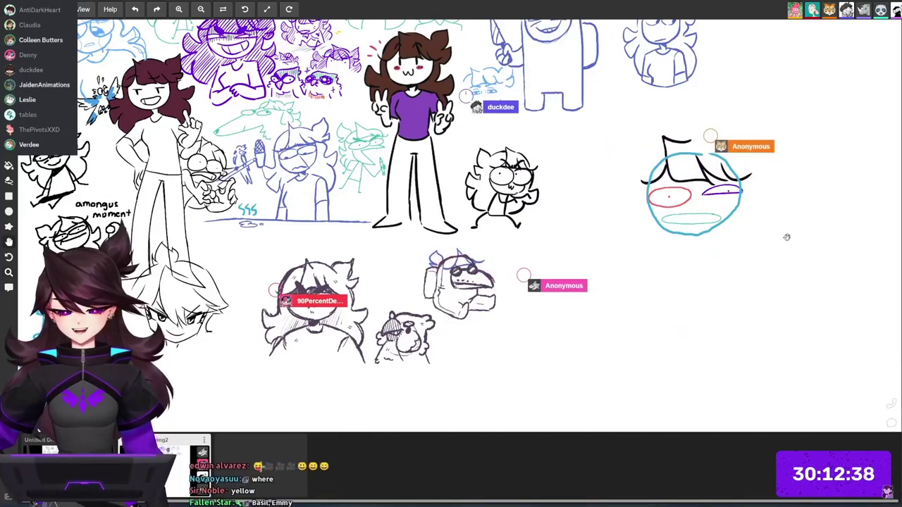
left_click_drag(787, 237, 651, 256)
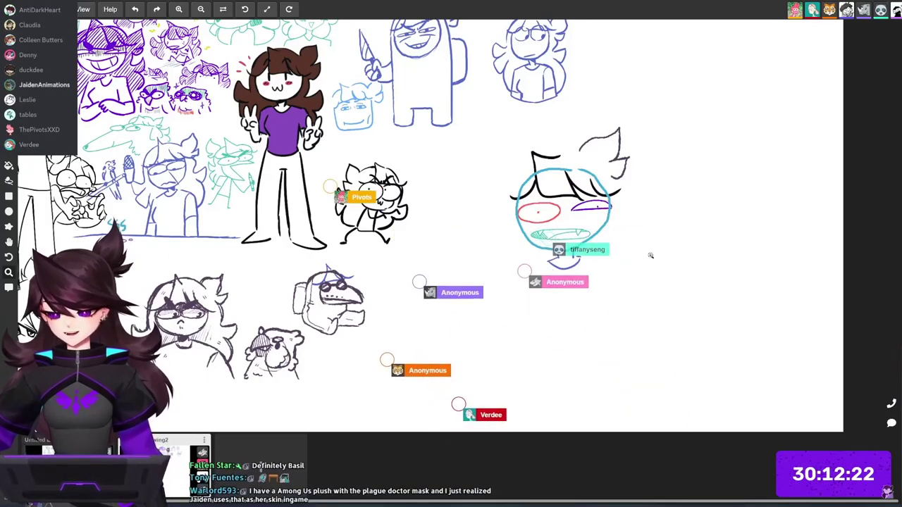
scroll(639, 242, "up", 5)
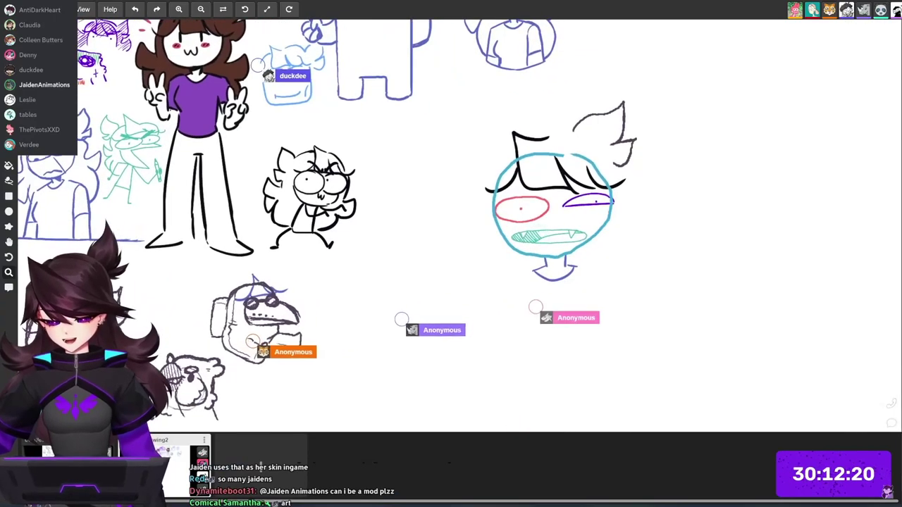
left_click_drag(655, 222, 676, 219)
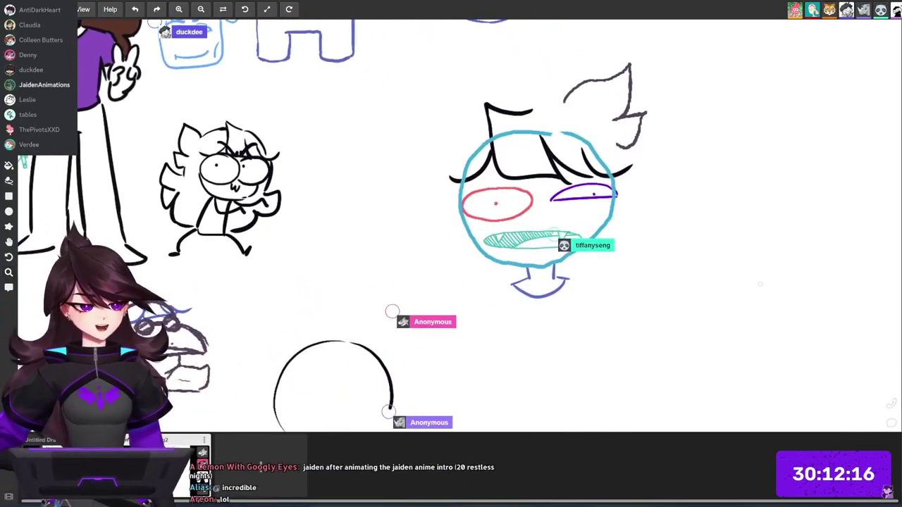
mouse_move(845, 104)
left_mouse_down()
mouse_move(804, 135)
mouse_move(814, 155)
mouse_move(846, 108)
mouse_move(851, 146)
left_mouse_up()
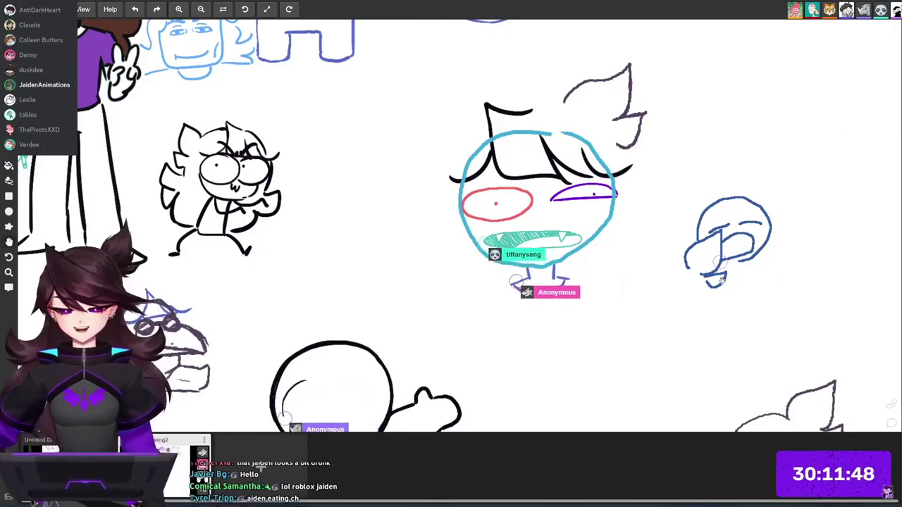
Look over the jointly drawn face, the small purple face with the arrow and the surrounding sketches, up to the empty upper area.
left_click_drag(450, 261, 488, 196)
mouse_move(779, 220)
left_mouse_down()
mouse_move(814, 244)
mouse_move(809, 236)
left_mouse_up()
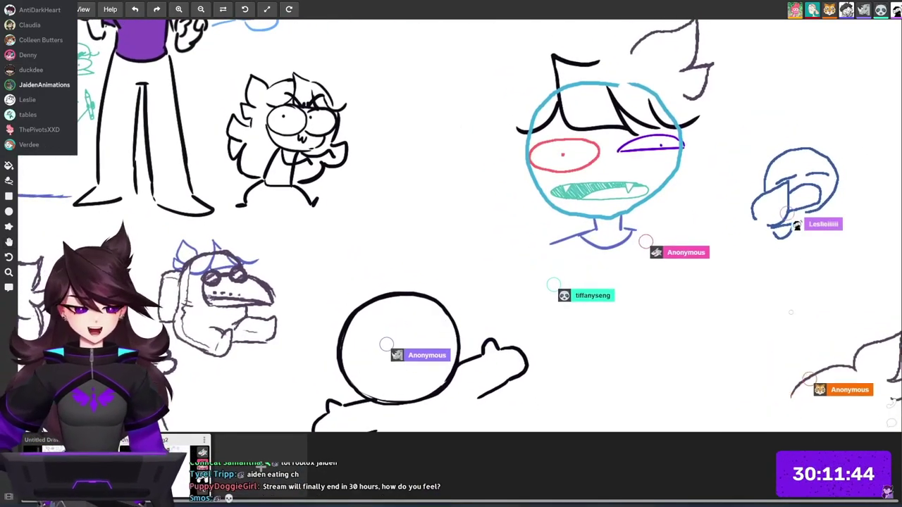
mouse_move(790, 309)
left_mouse_down()
mouse_move(766, 317)
mouse_move(694, 388)
mouse_move(664, 397)
left_mouse_up()
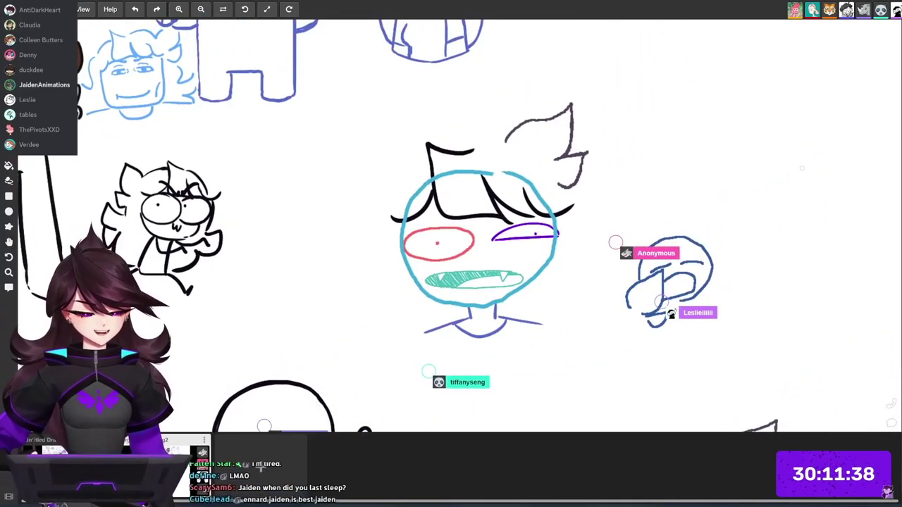
mouse_move(637, 260)
left_mouse_down()
mouse_move(813, 132)
mouse_move(831, 136)
left_mouse_up()
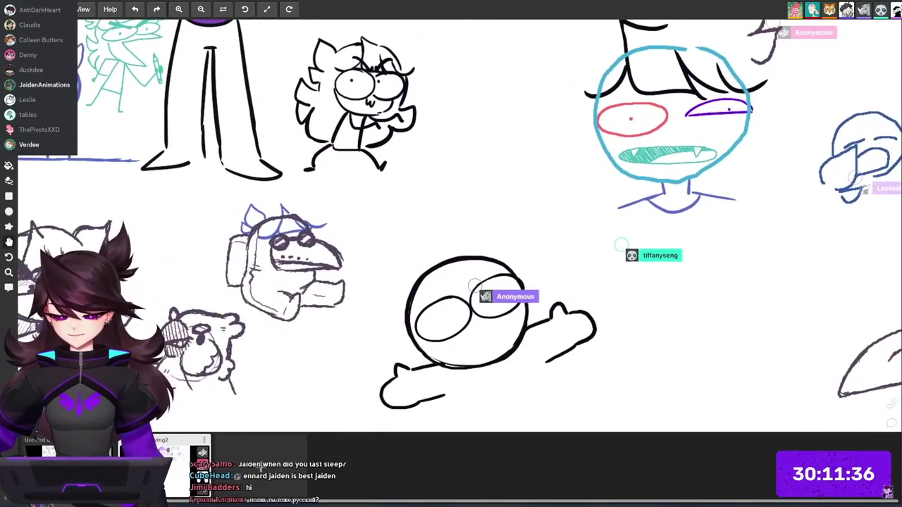
left_click_drag(798, 223, 709, 285)
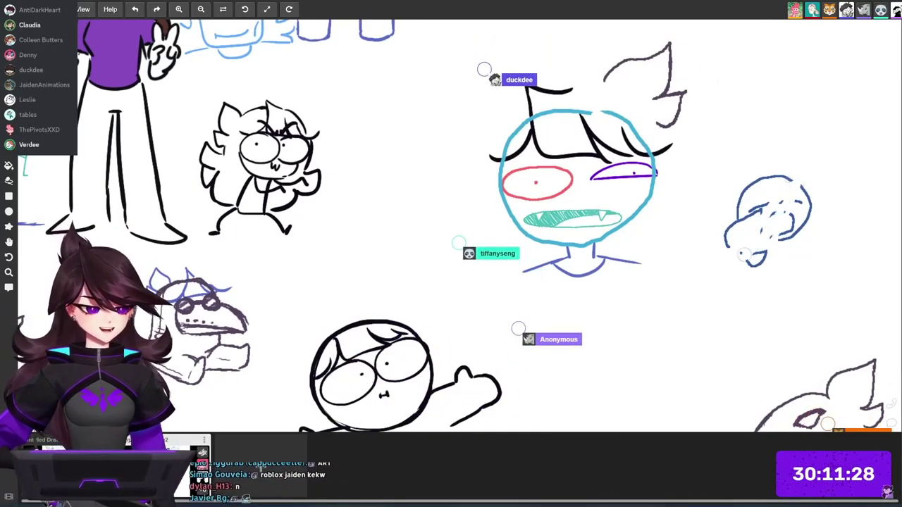
left_click_drag(580, 115, 877, 207)
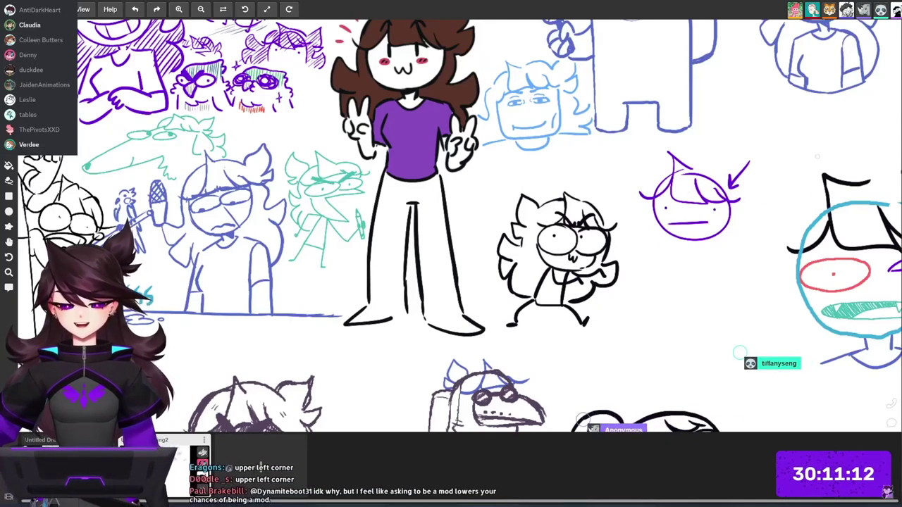
left_click_drag(764, 241, 739, 243)
left_click_drag(831, 260, 661, 206)
left_click_drag(799, 332, 757, 206)
left_click_drag(727, 262, 770, 330)
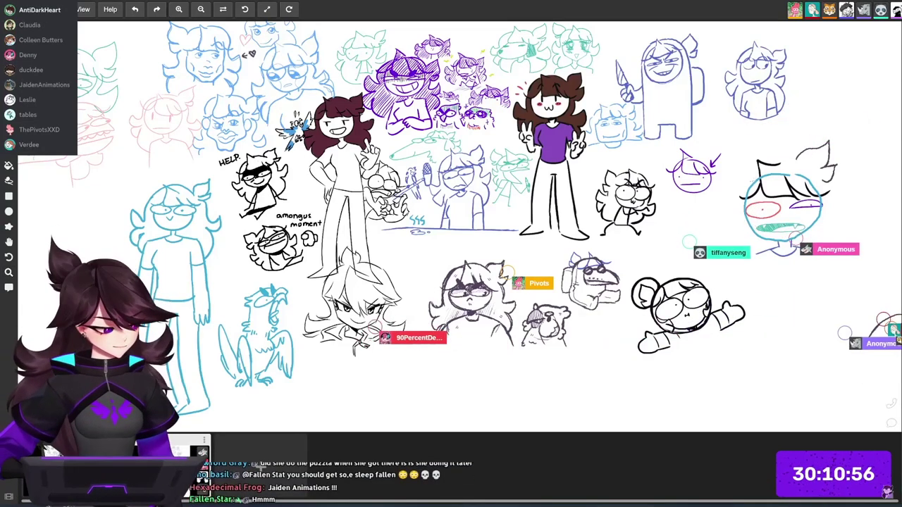
left_click_drag(491, 414, 451, 431)
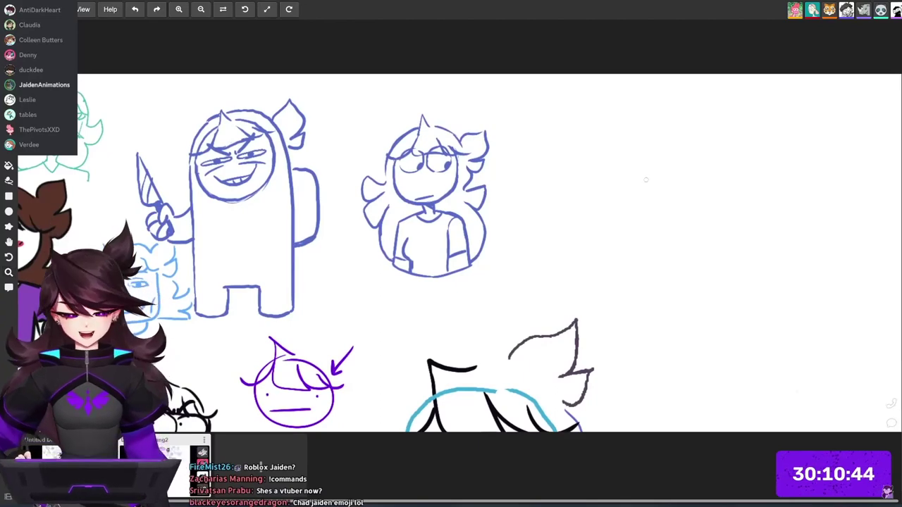
left_click_drag(622, 122, 598, 225)
key("ctrl+z")
mouse_move(601, 140)
left_mouse_down()
mouse_move(610, 245)
mouse_move(582, 222)
left_mouse_up()
key("ctrl+z")
mouse_move(603, 166)
left_mouse_down()
mouse_move(705, 220)
mouse_move(660, 237)
left_mouse_up()
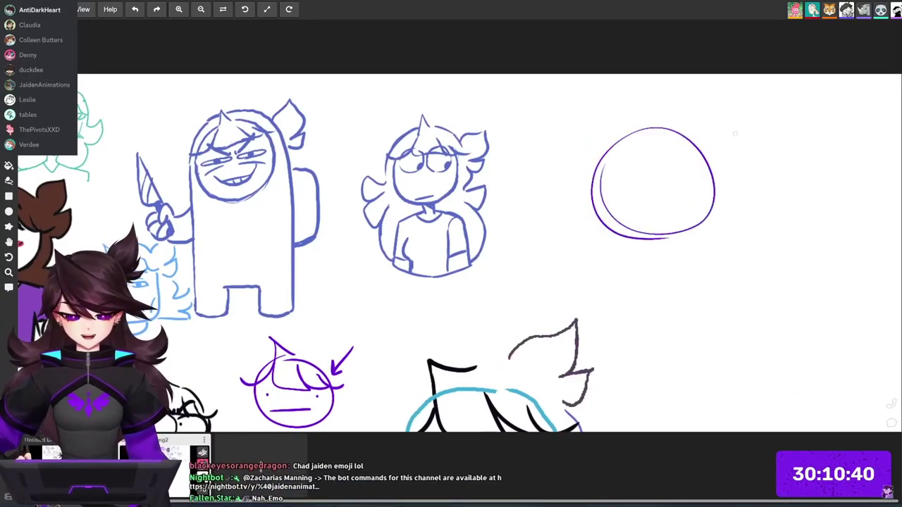
key("ctrl+z")
left_click_drag(610, 180, 620, 240)
key("ctrl+z")
left_click_drag(615, 161, 609, 224)
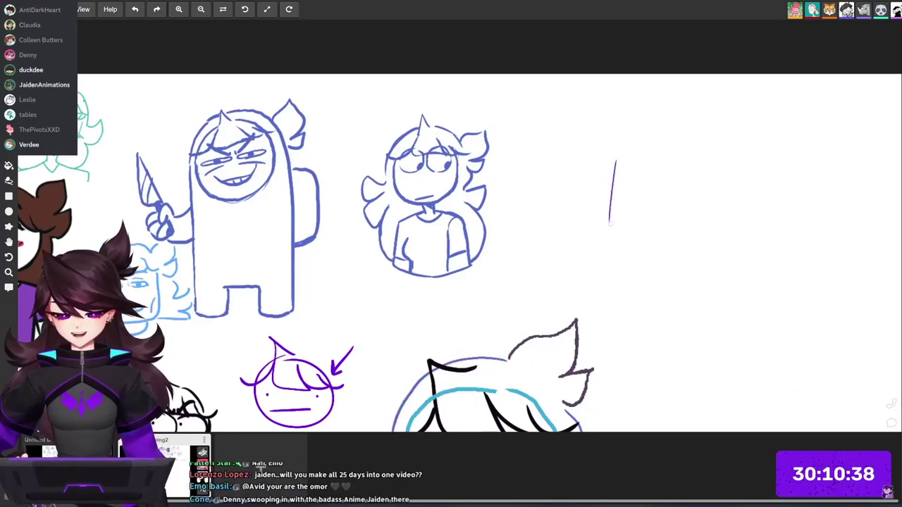
key("ctrl+z")
mouse_move(659, 144)
left_mouse_down()
mouse_move(597, 219)
mouse_move(662, 145)
mouse_move(697, 261)
mouse_move(659, 140)
left_mouse_up()
key("ctrl+z")
key("ctrl+z")
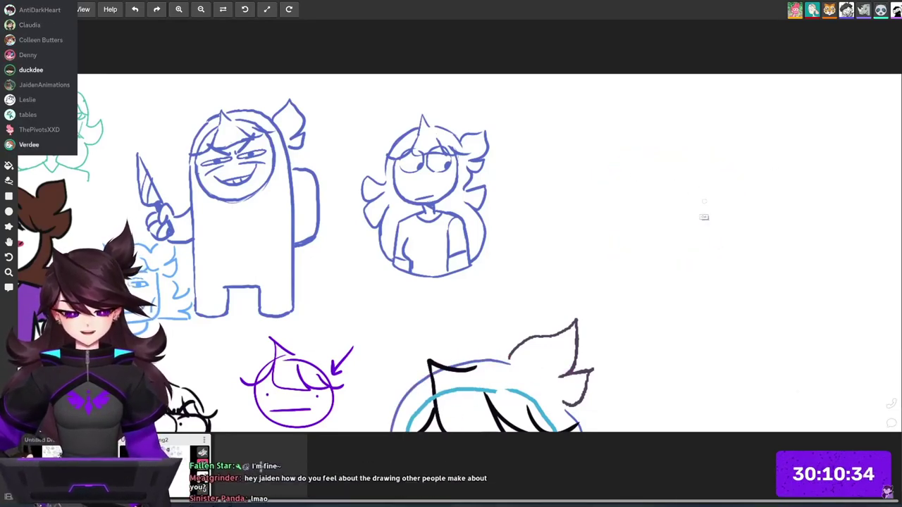
Draw a purple head beside the long-haired blue bust, with a round cranium, a tapered jaw and no arc crossing the lower face.
left_click_drag(627, 167, 693, 229)
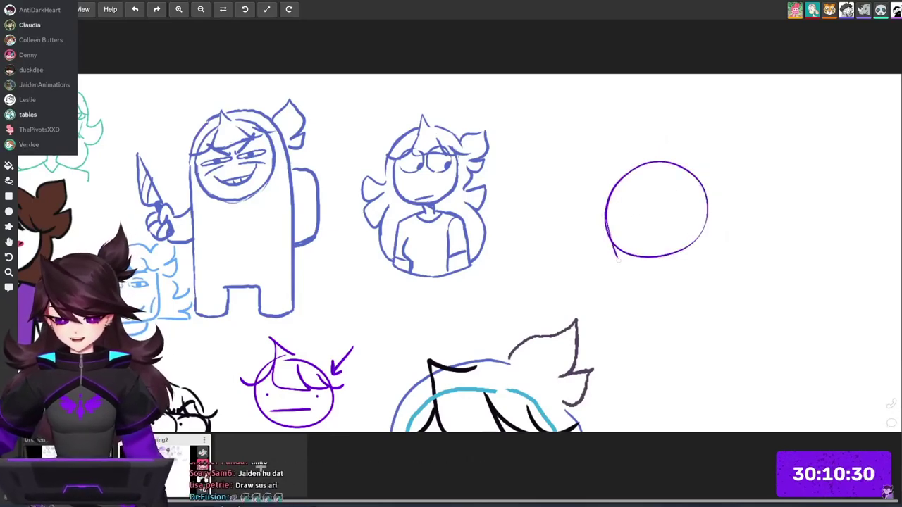
mouse_move(647, 279)
left_mouse_down()
mouse_move(678, 269)
mouse_move(704, 233)
left_mouse_up()
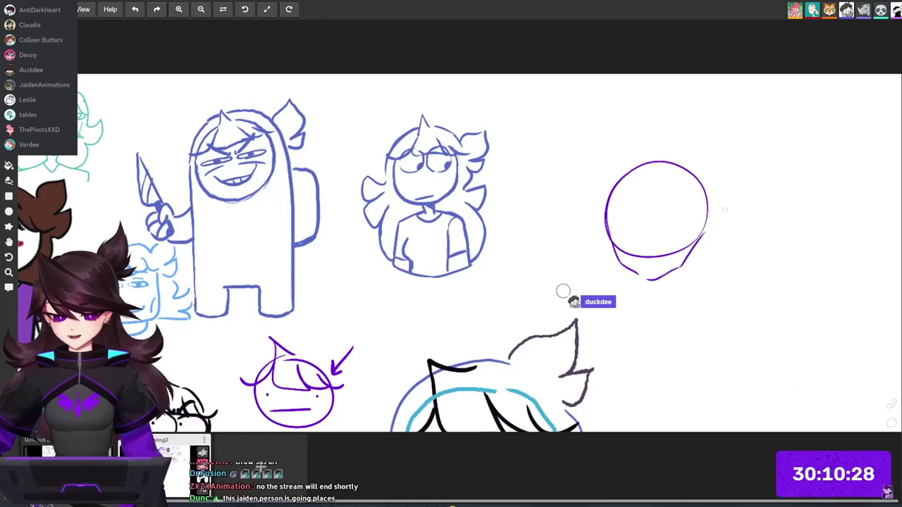
key("ctrl+z")
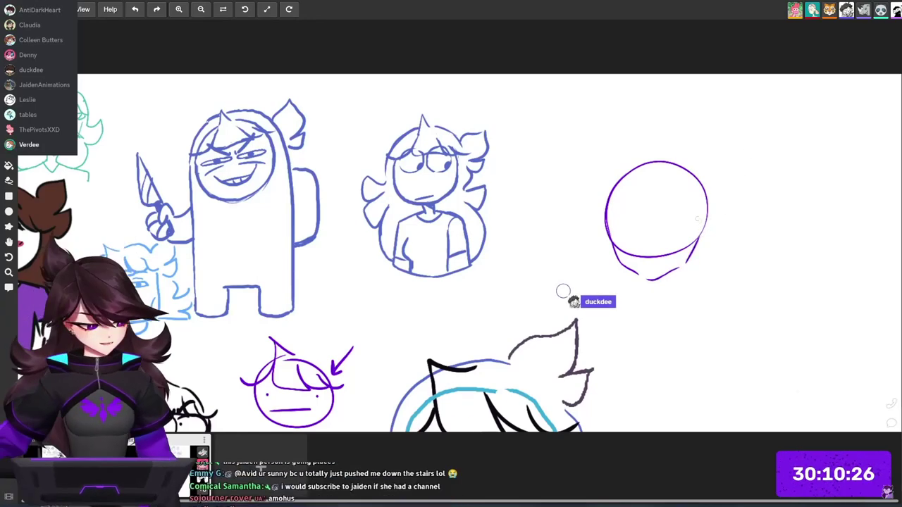
key("ctrl+z")
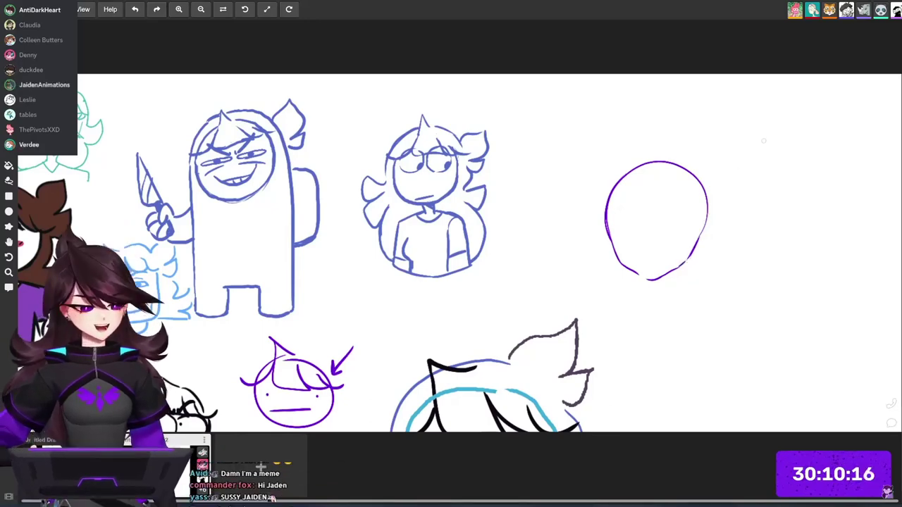
Add a thin vertical centre guide and a short horizontal guide low on the face of the purple head.
left_click_drag(663, 204, 692, 210)
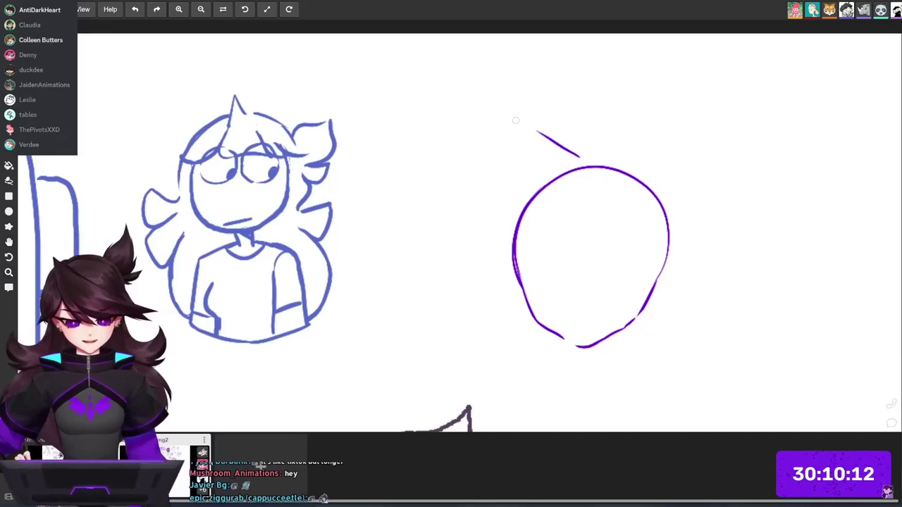
key("ctrl+z")
key("ctrl+z")
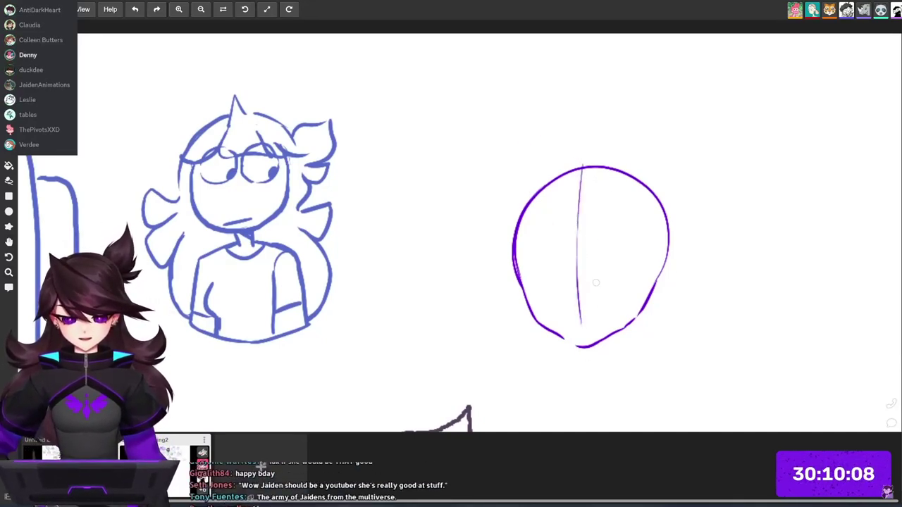
left_click_drag(574, 294, 594, 295)
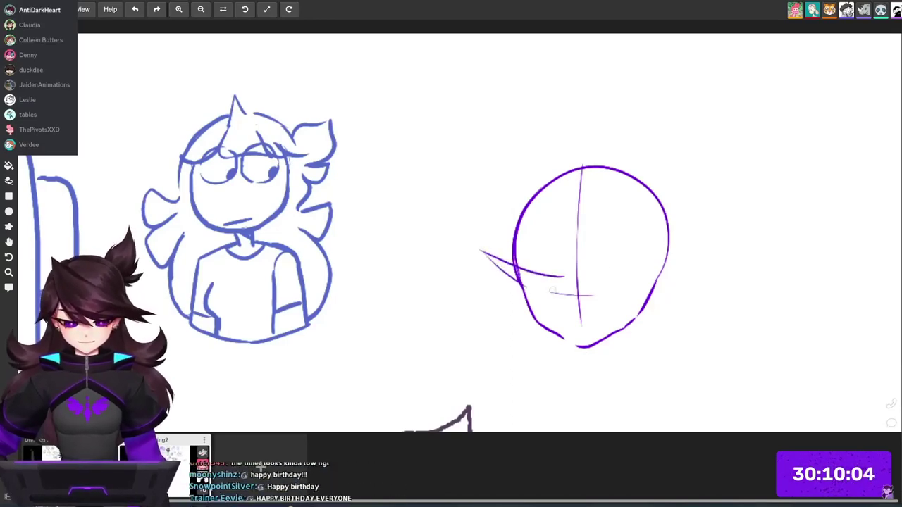
key("ctrl+z")
left_click_drag(686, 242, 794, 181)
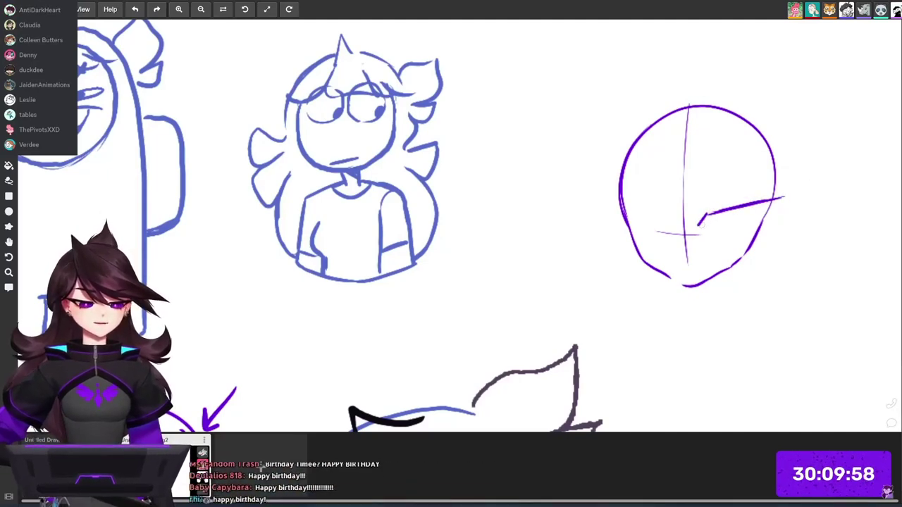
key("ctrl+z")
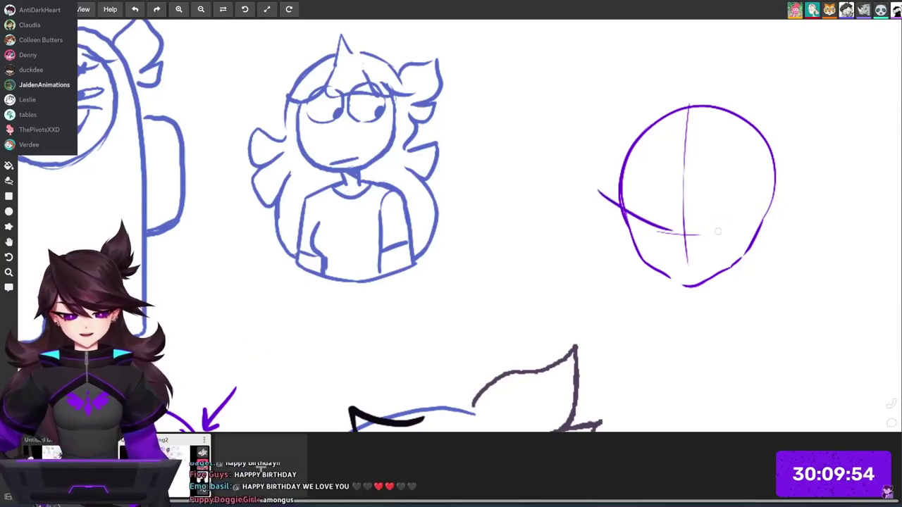
Draw a pointed hair tuft above the purple head, with bangs sweeping across the forehead and a curved strand beside them.
left_click_drag(744, 164, 665, 203)
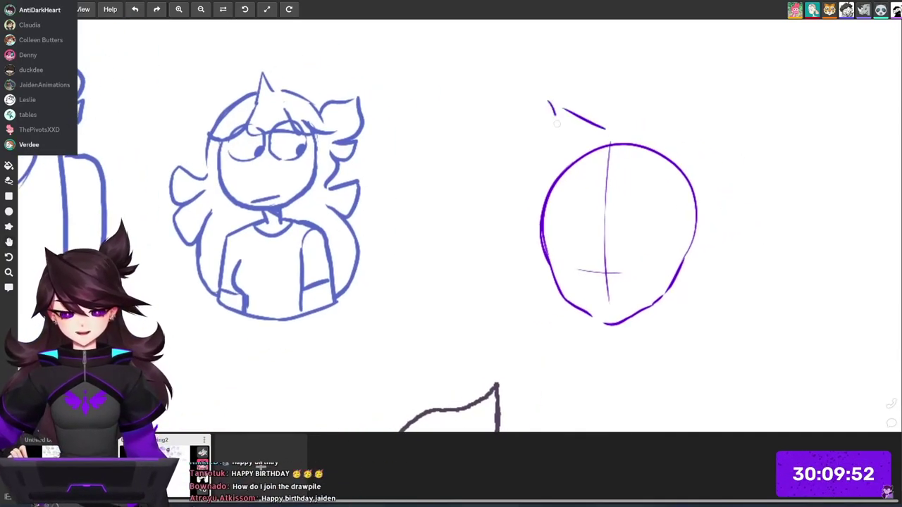
key("ctrl+z")
mouse_move(562, 105)
left_mouse_down()
mouse_move(607, 238)
mouse_move(645, 240)
left_mouse_up()
key("ctrl+z")
mouse_move(563, 113)
left_mouse_down()
mouse_move(592, 240)
mouse_move(643, 244)
left_mouse_up()
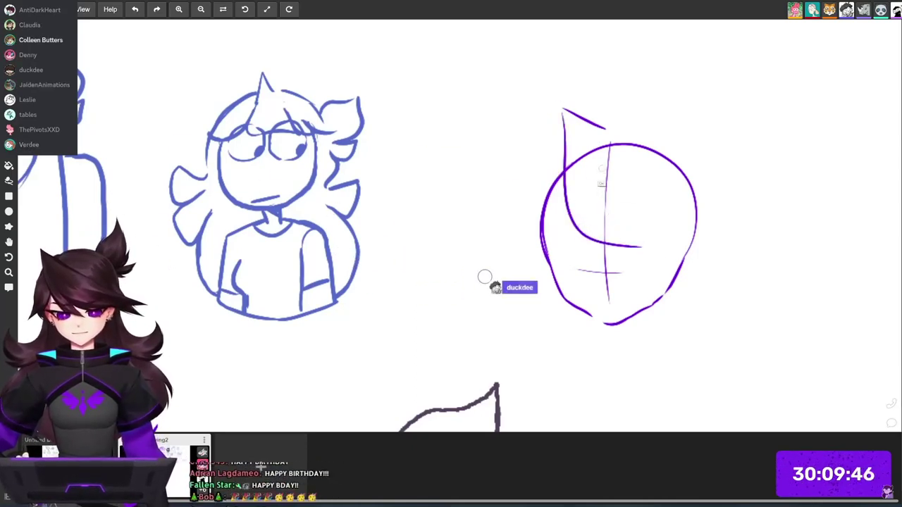
mouse_move(560, 109)
left_mouse_down()
mouse_move(595, 235)
mouse_move(733, 263)
mouse_move(627, 155)
left_mouse_up()
left_click_drag(559, 150, 618, 250)
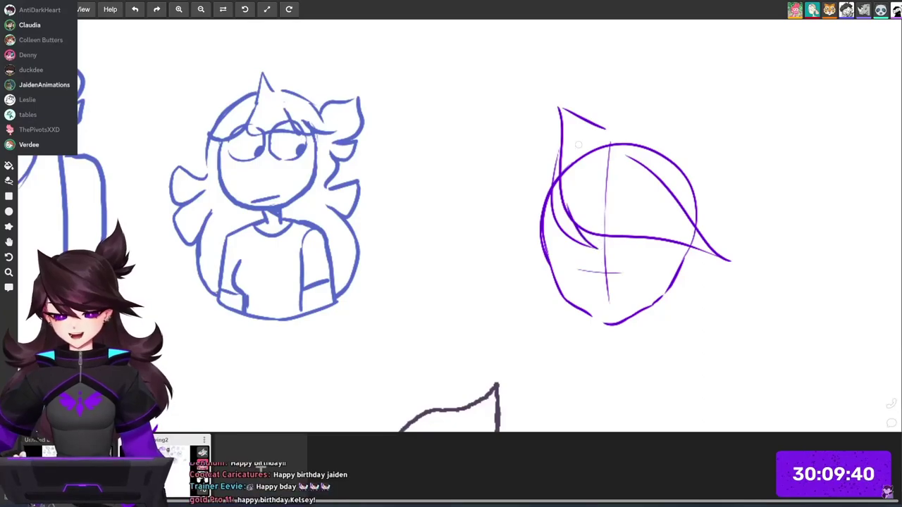
Check the new purple head against the other sketches across the whole shared drawing.
scroll(651, 238, "down", 3)
left_click_drag(652, 237, 852, 28)
scroll(703, 236, "down", 3)
left_click_drag(703, 235, 588, 219)
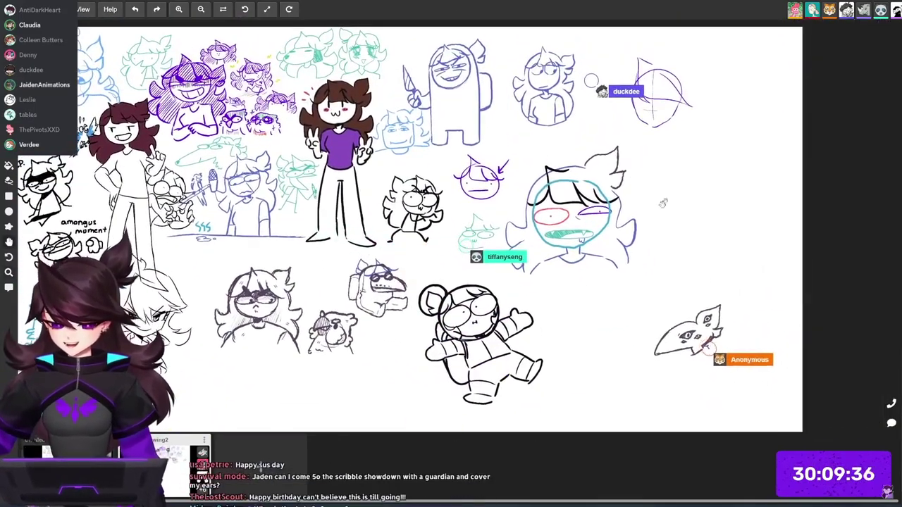
scroll(661, 114, "up", 3)
left_click_drag(661, 114, 582, 282)
scroll(582, 280, "up", 3)
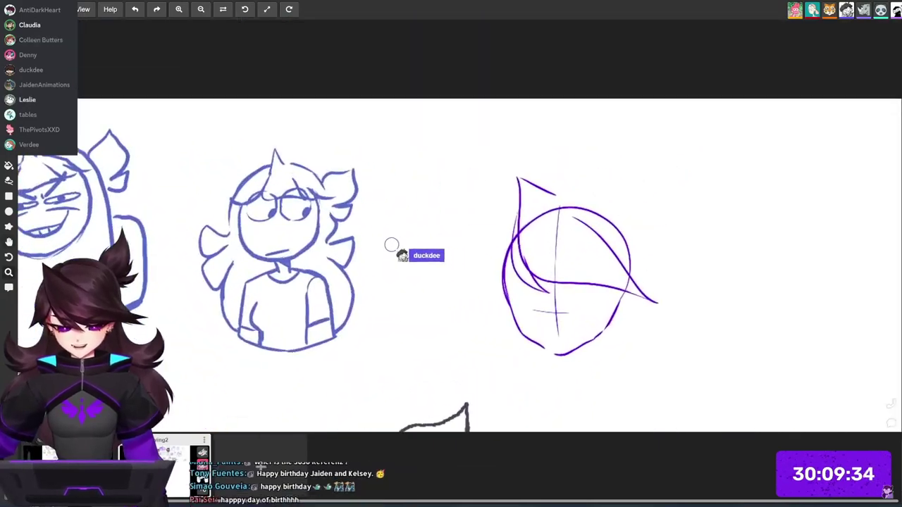
Draw an outward-flicking side lock and light outer hair contours beside the purple head.
scroll(578, 283, "up", 1)
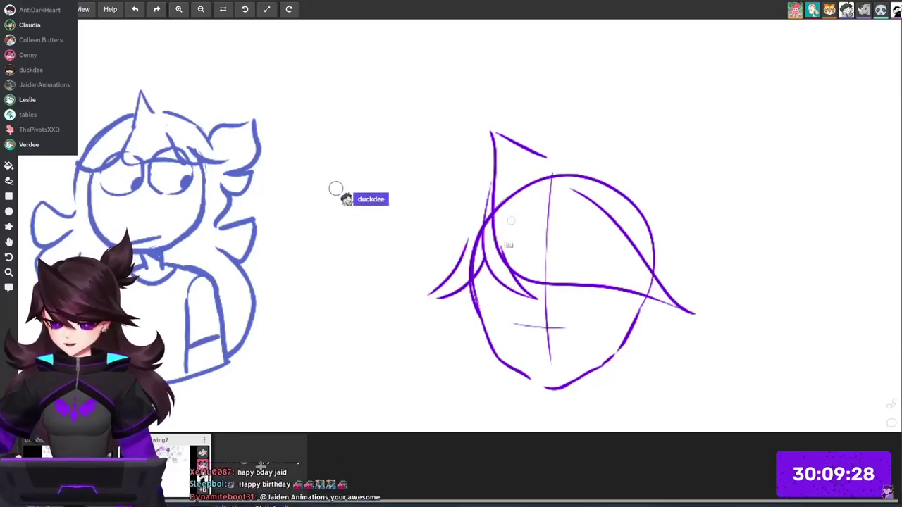
left_click_drag(447, 299, 407, 297)
key("ctrl+z")
left_click_drag(479, 196, 432, 283)
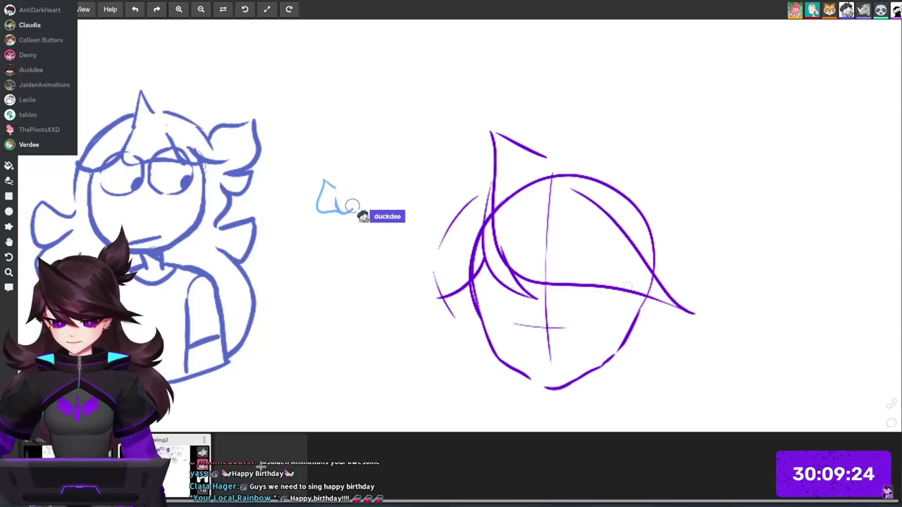
Draw two narrow, half-closed eyes with slanted upper lids, short lower lids and partial irises under the bangs.
left_click_drag(684, 257, 839, 172)
left_click_drag(719, 223, 811, 215)
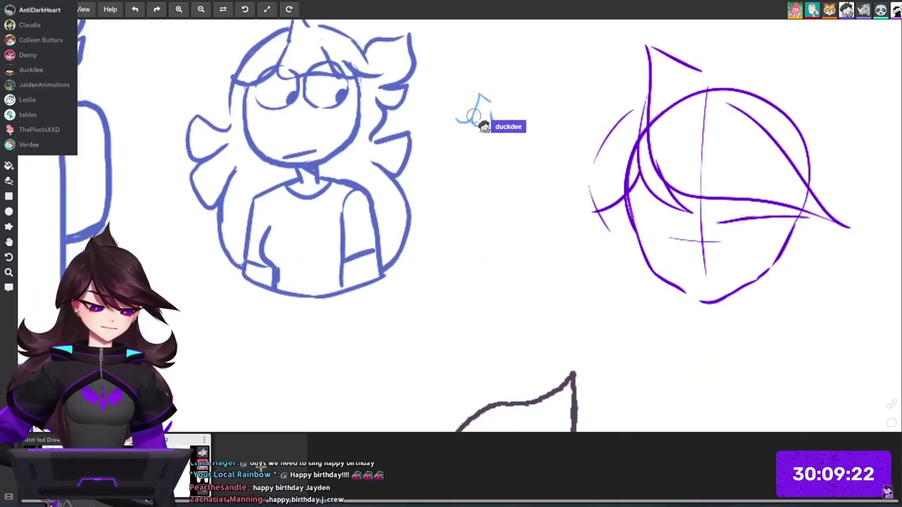
mouse_move(724, 229)
left_mouse_down()
mouse_move(763, 237)
mouse_move(783, 227)
left_mouse_up()
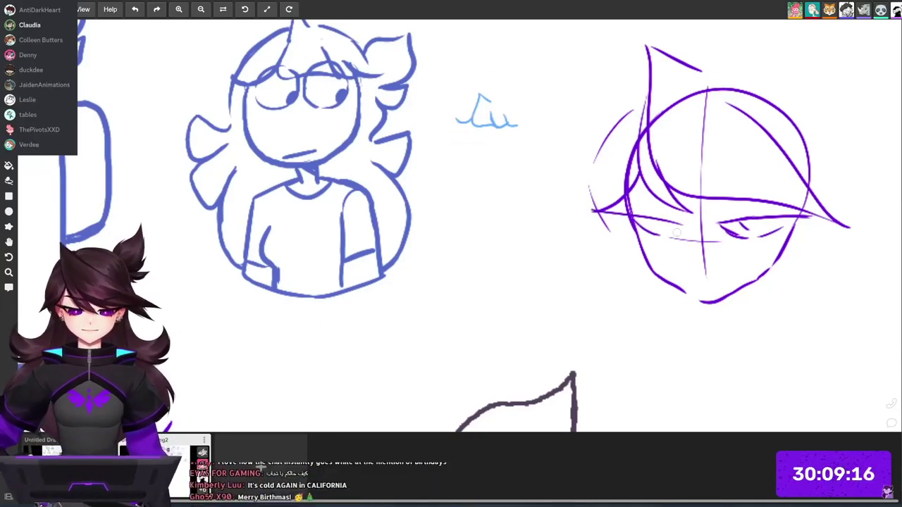
mouse_move(684, 220)
left_mouse_down()
mouse_move(597, 210)
mouse_move(669, 237)
left_mouse_up()
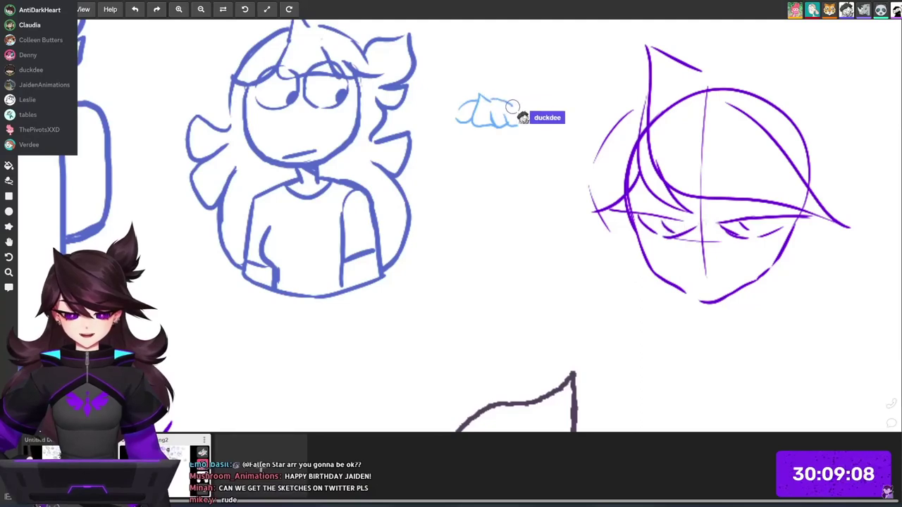
Thicken the winged upper lashes and refine the eyes, adding a small nose and a flat, broken mouth line.
mouse_move(677, 223)
left_mouse_down()
mouse_move(684, 225)
mouse_move(602, 208)
left_mouse_up()
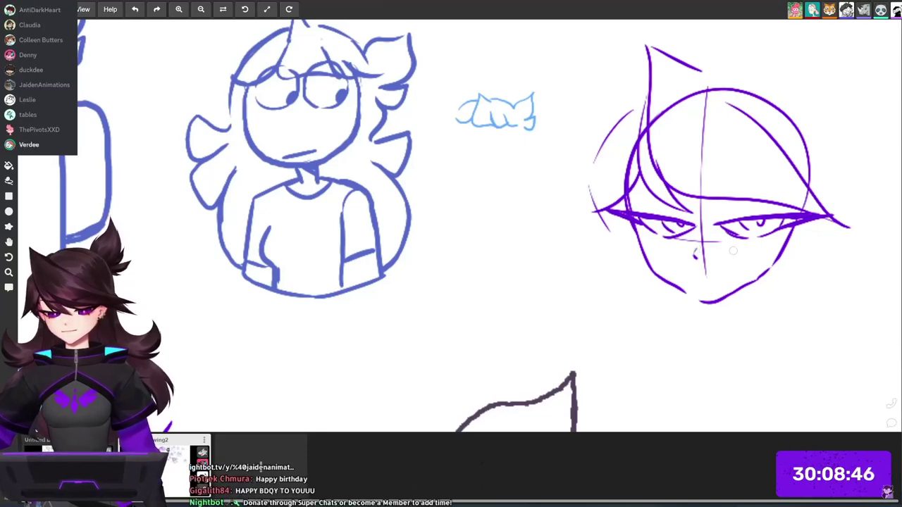
left_click_drag(694, 277, 727, 276)
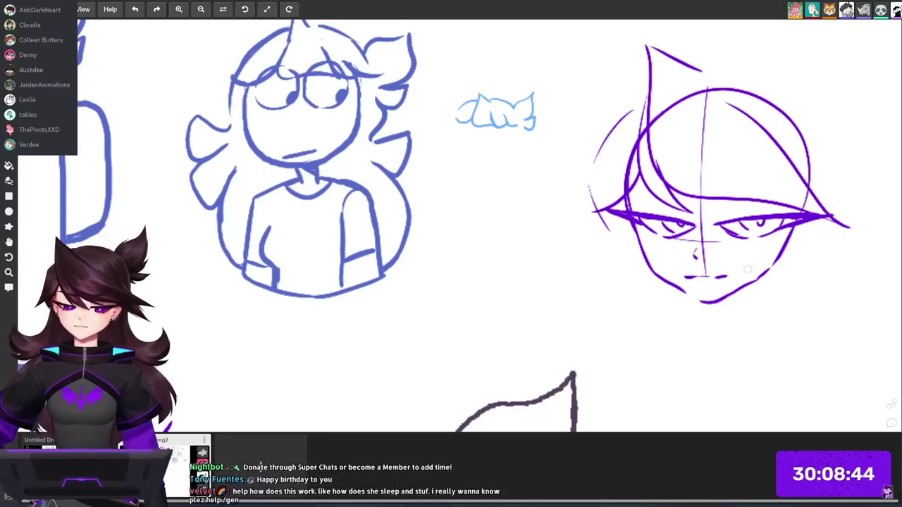
left_click_drag(668, 223, 688, 226)
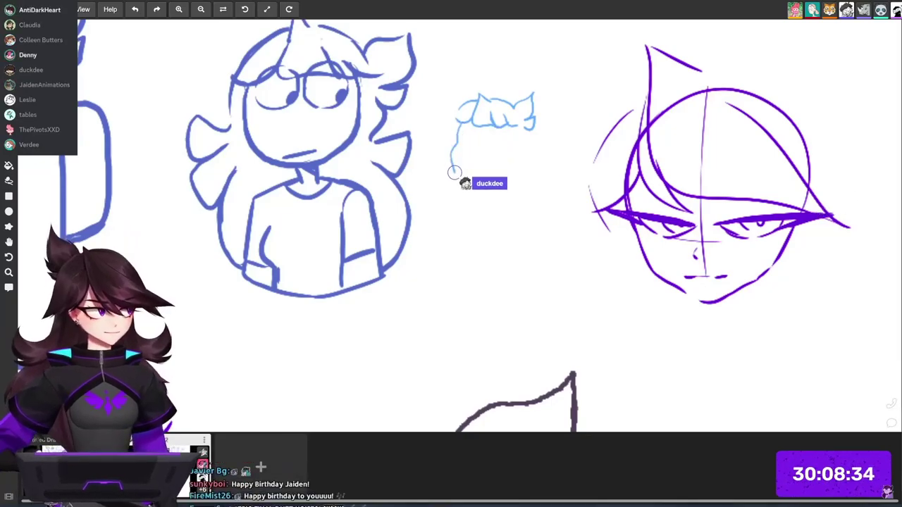
Examine the beaked character in the collared shirt, the floating figure with stars and the other lower sketches.
scroll(811, 259, "down", 5)
left_click_drag(585, 423, 676, 219)
scroll(673, 229, "down", 3)
left_click_drag(451, 254, 287, 21)
left_click_drag(451, 282, 394, 351)
left_click_drag(604, 123, 603, 164)
scroll(602, 165, "up", 5)
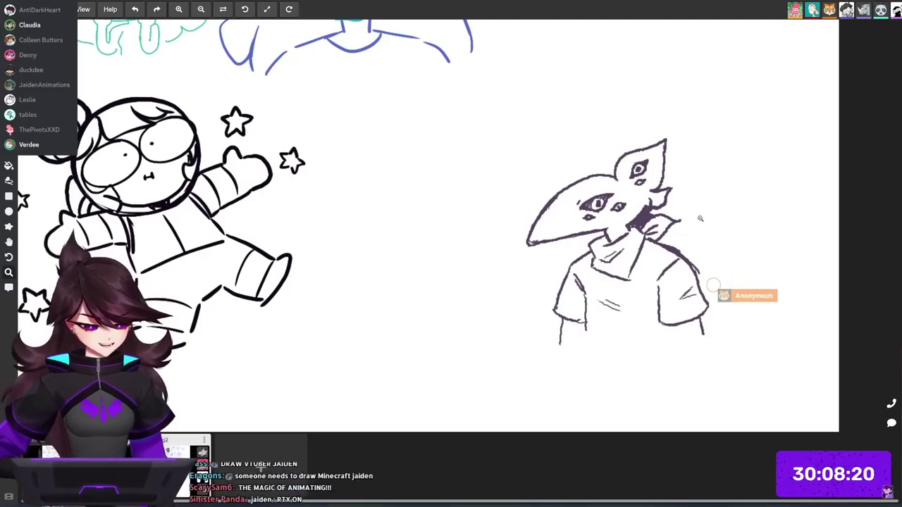
scroll(690, 209, "down", 6)
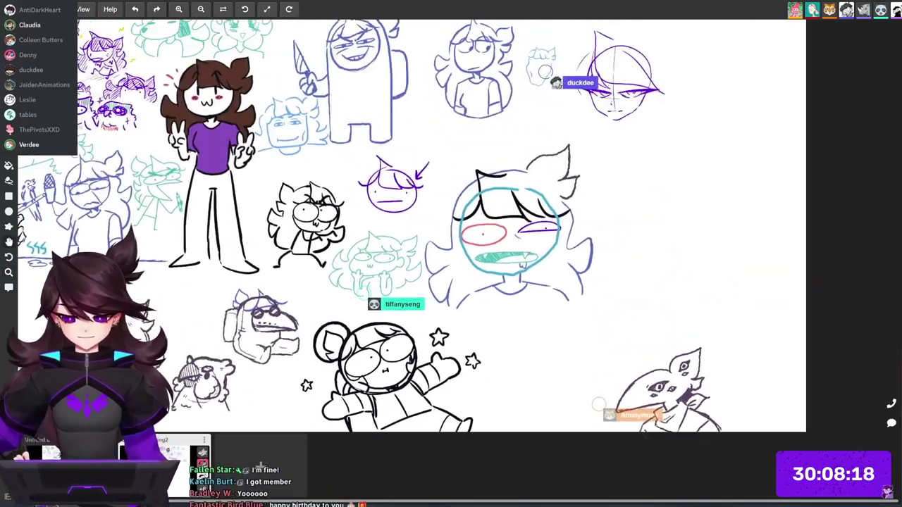
left_click_drag(691, 271, 844, 198)
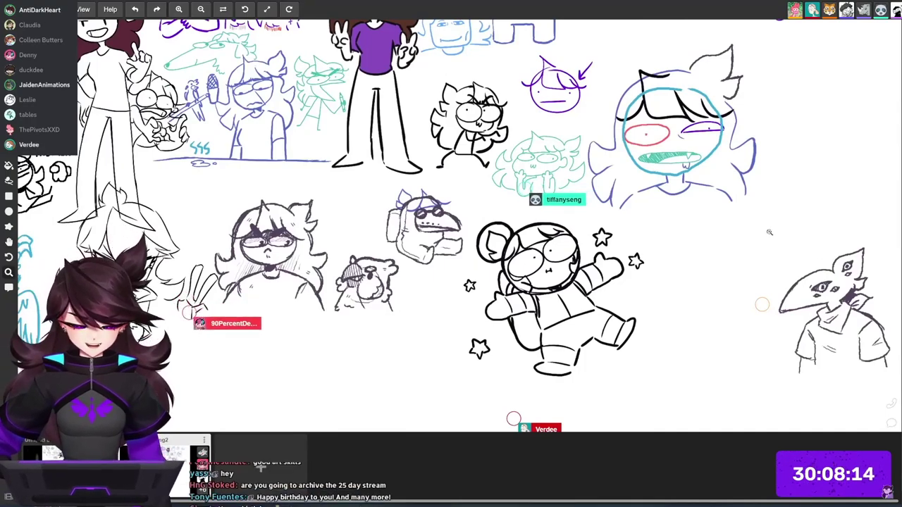
Try to draw two narrow, nearly closed eyes below the swept bangs of the small-chinned purple head.
left_click_drag(819, 109, 589, 358)
scroll(590, 359, "up", 5)
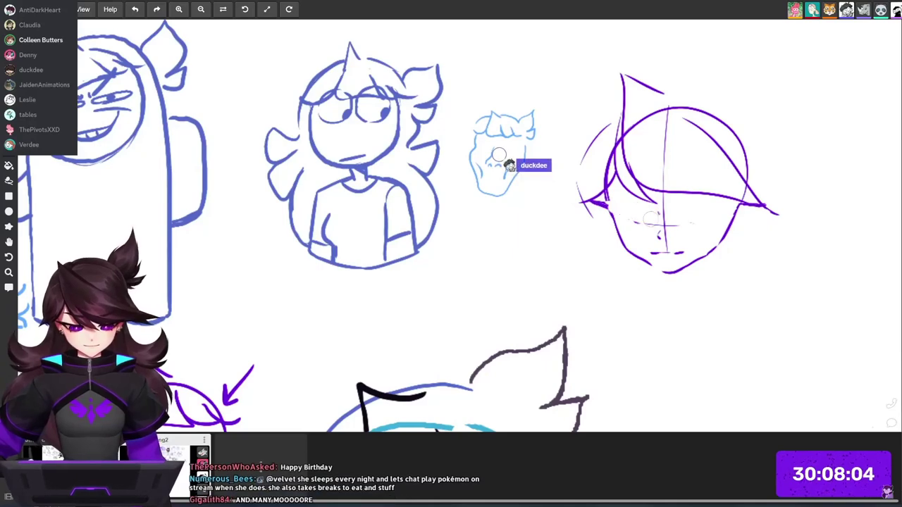
left_click_drag(674, 214, 839, 230)
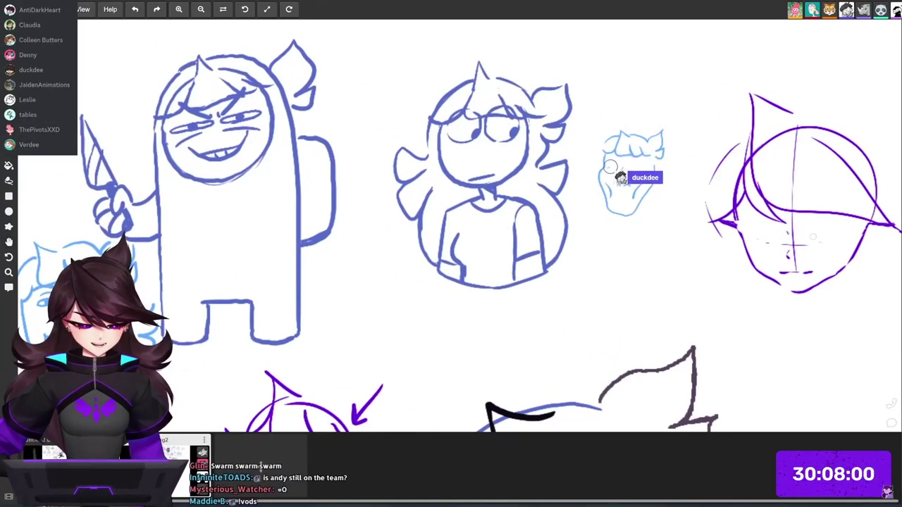
mouse_move(807, 237)
left_mouse_down()
mouse_move(857, 228)
mouse_move(846, 237)
mouse_move(757, 232)
left_mouse_up()
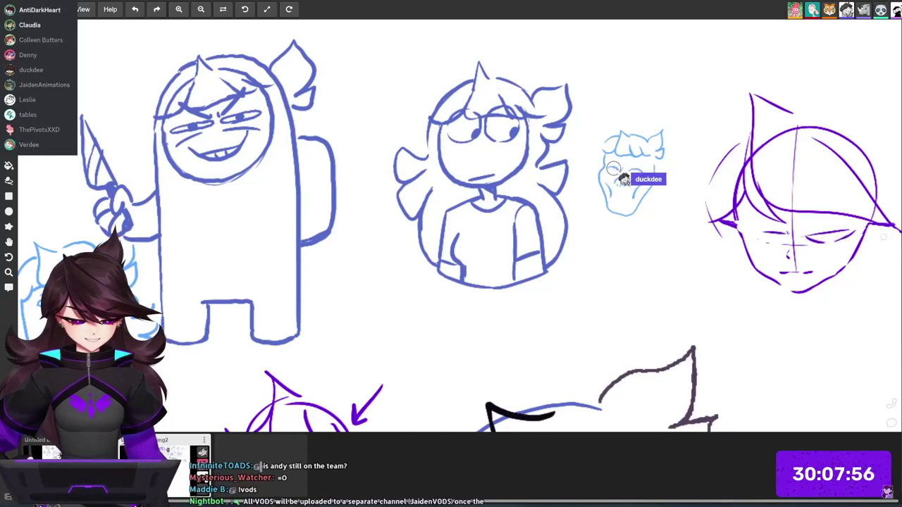
left_click_drag(878, 236, 803, 262)
key("ctrl+z")
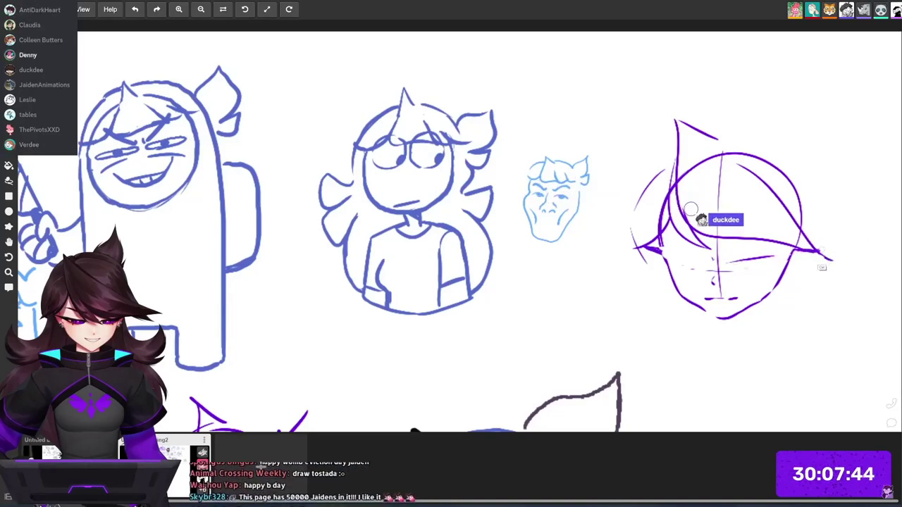
Try a short curved beak stroke in the blank space beside the open-beaked bird figure, and undo it.
scroll(781, 288, "down", 4)
left_click_drag(781, 288, 740, 281)
left_click_drag(821, 436, 830, 251)
left_click_drag(782, 278, 740, 245)
left_click_drag(720, 103, 747, 121)
mouse_move(480, 341)
left_mouse_down()
mouse_move(678, 220)
mouse_move(818, 189)
left_mouse_up()
left_click_drag(770, 240, 757, 295)
key("ctrl+z")
key("ctrl+z")
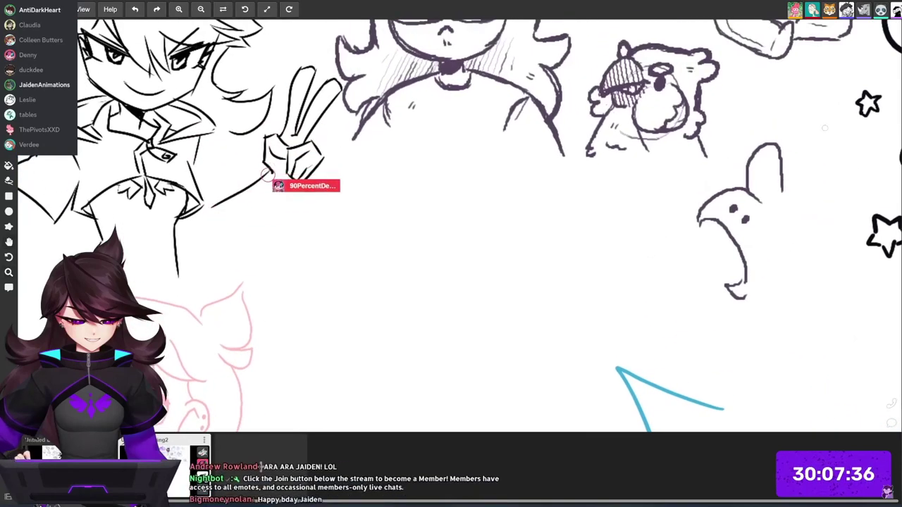
left_click_drag(640, 216, 599, 196)
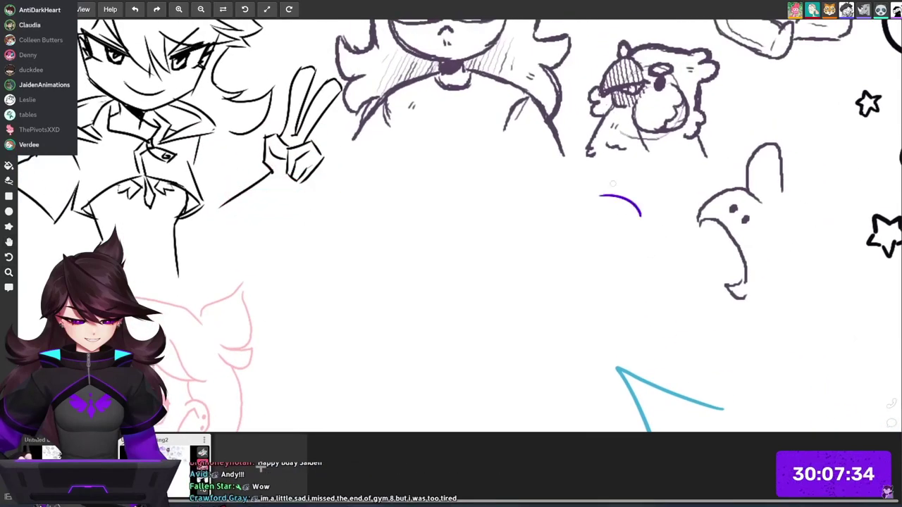
key("ctrl+z")
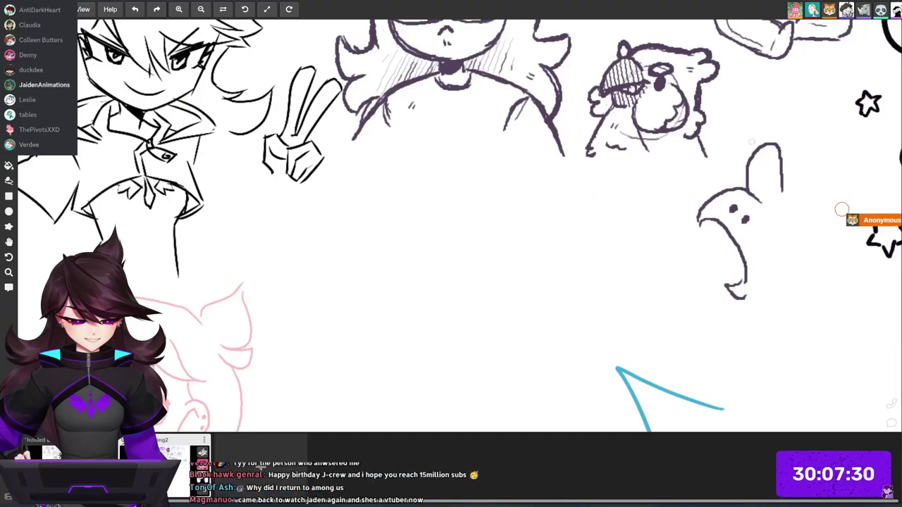
Draw a purple creature's curved beak, wide-open mouth line, two dot eyes and pointed bangs beside the open-beaked bird figure.
left_click_drag(643, 220, 581, 198)
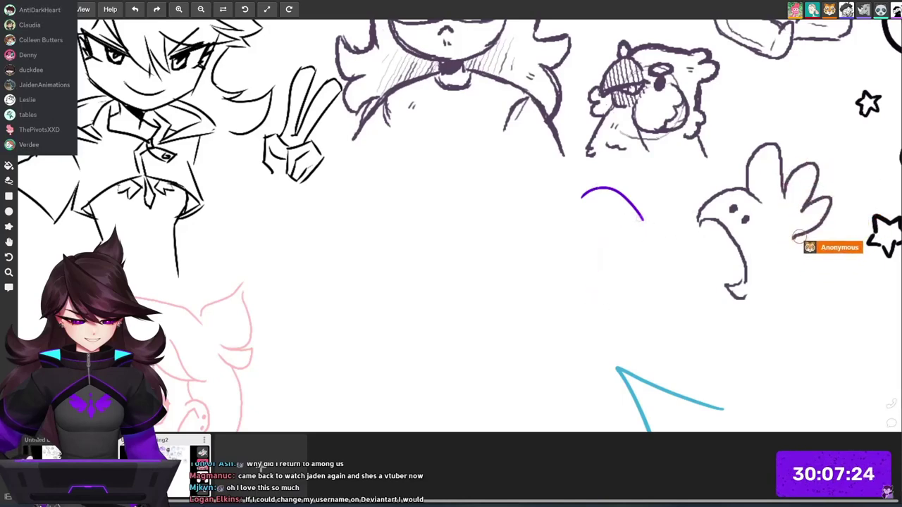
mouse_move(619, 221)
left_mouse_down()
mouse_move(588, 306)
mouse_move(617, 301)
mouse_move(610, 325)
left_mouse_up()
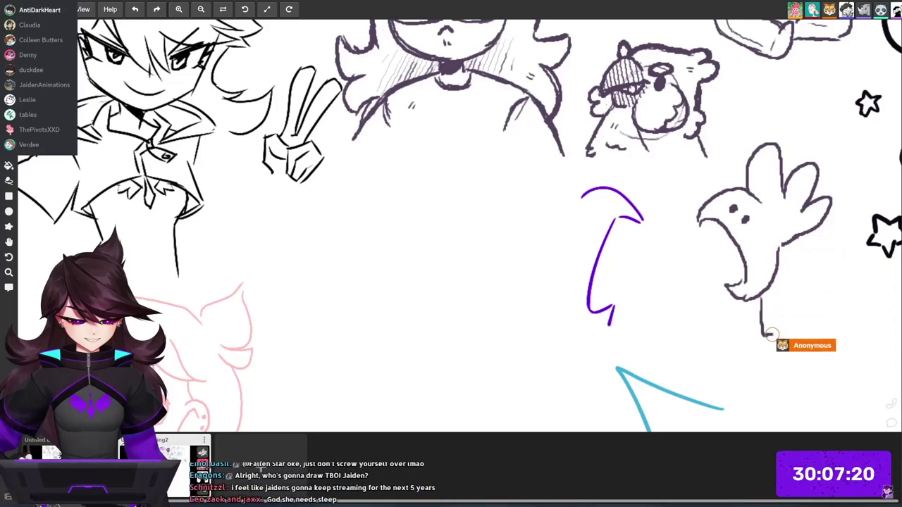
left_click(594, 221)
left_click(609, 204)
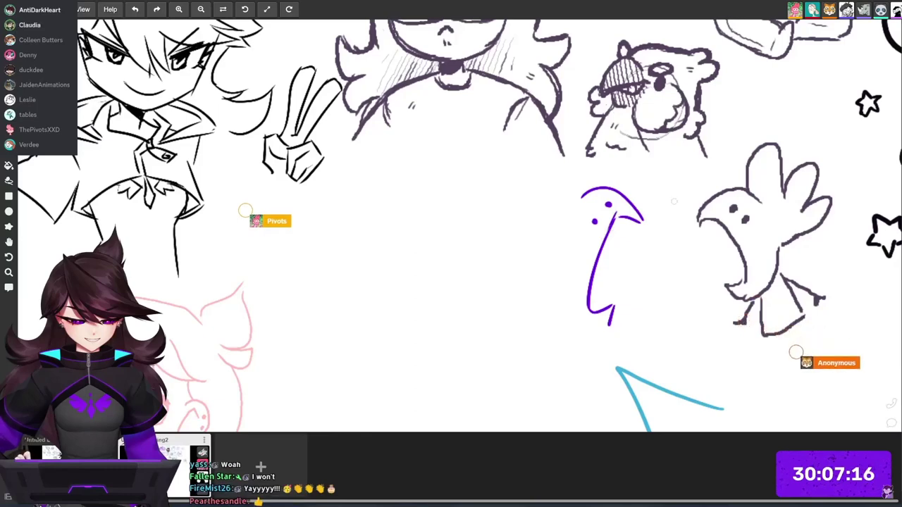
mouse_move(589, 184)
left_mouse_down()
mouse_move(569, 188)
mouse_move(608, 205)
left_mouse_up()
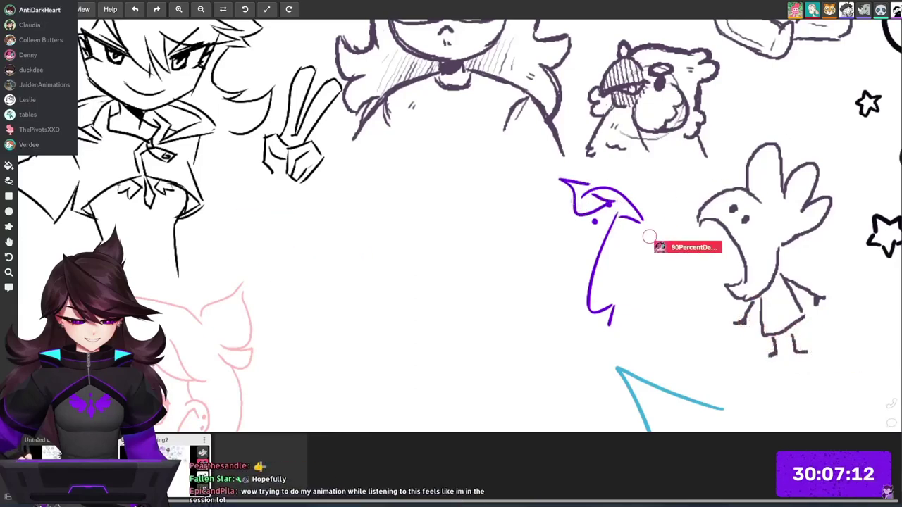
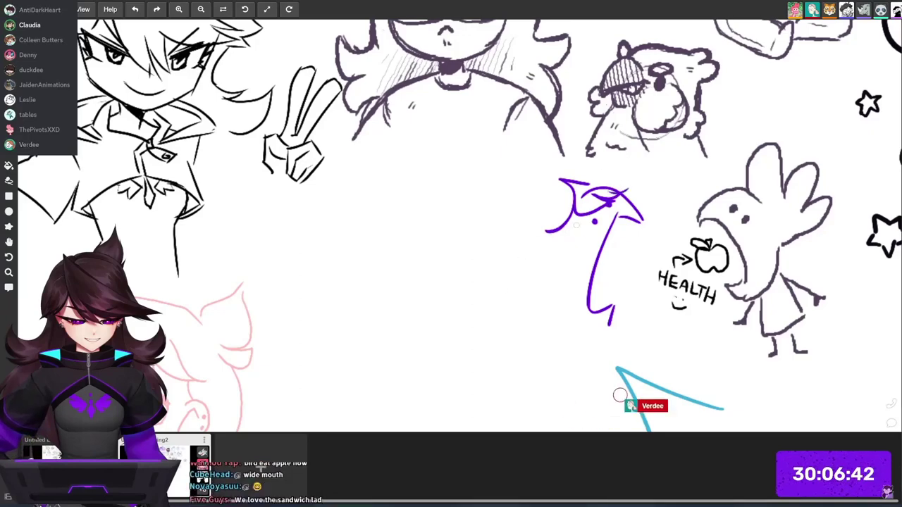
Extend the purple creature with a long rounded jaw, spiky wavy hair locks down its back and a curled tuft above its beak.
mouse_move(566, 224)
left_mouse_down()
mouse_move(588, 330)
mouse_move(611, 314)
left_mouse_up()
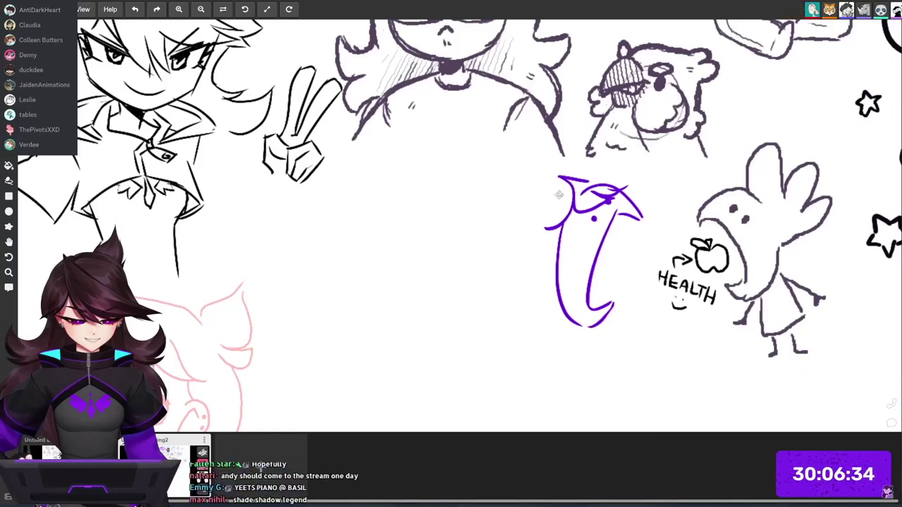
mouse_move(548, 212)
left_mouse_down()
mouse_move(515, 194)
mouse_move(530, 236)
left_mouse_up()
mouse_move(530, 237)
left_mouse_down()
mouse_move(497, 247)
mouse_move(512, 283)
mouse_move(476, 304)
left_mouse_up()
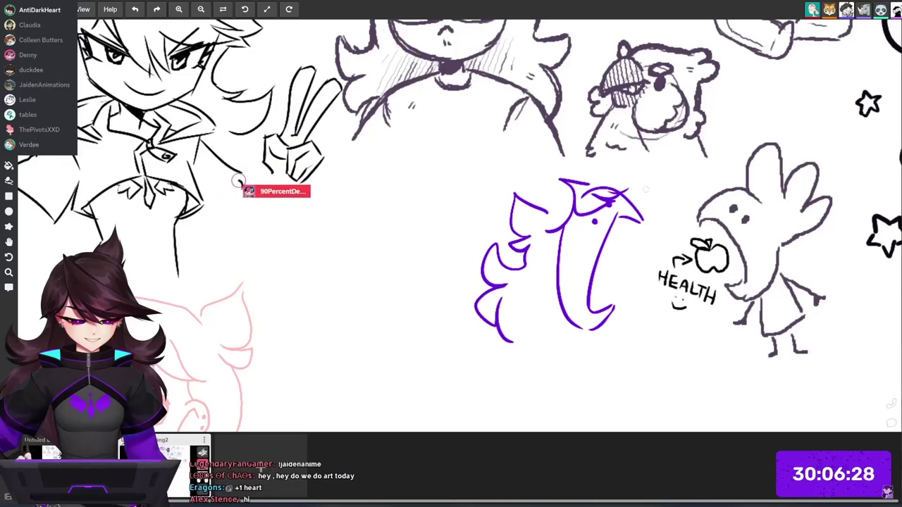
left_click_drag(613, 183, 649, 202)
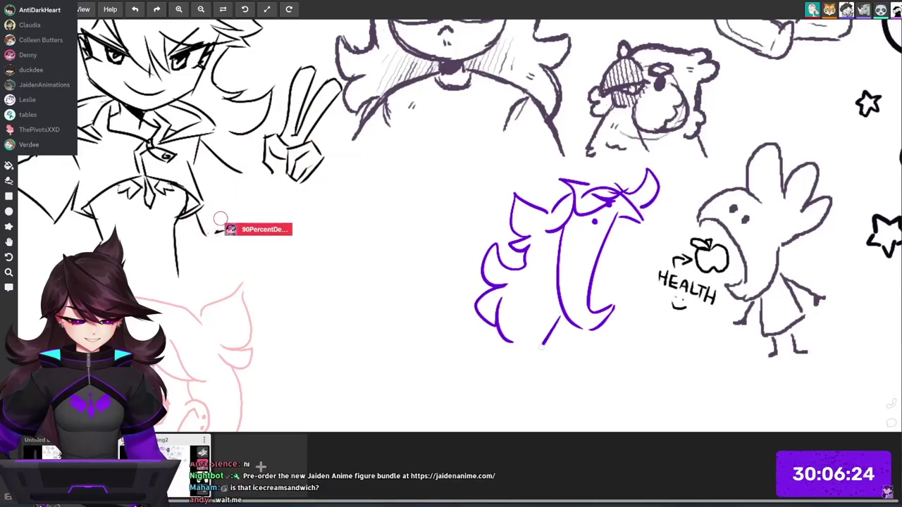
Replace the first body line with a small torso, stub arms and two short legs under the purple creature's jaw.
key("ctrl+z")
mouse_move(585, 331)
left_mouse_down()
mouse_move(582, 355)
mouse_move(545, 378)
left_mouse_up()
left_click_drag(584, 350, 578, 381)
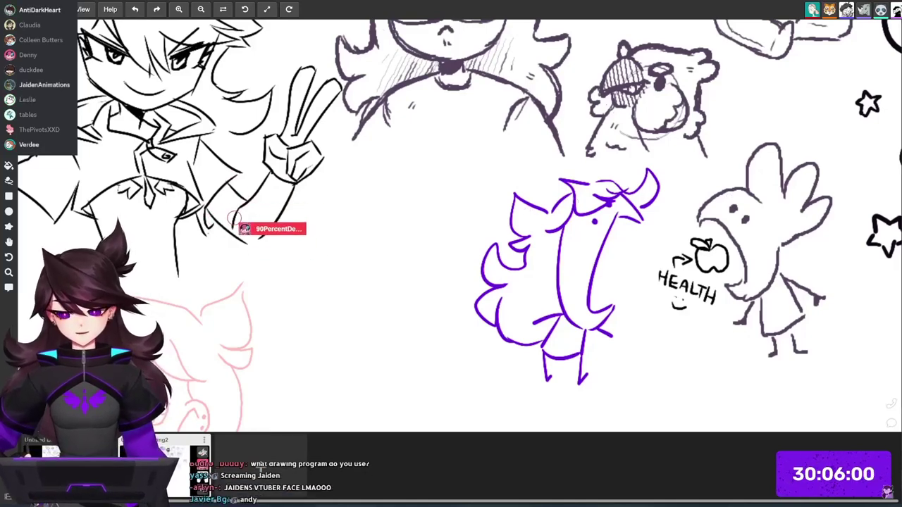
Shade the purple creature's hair locks, bangs and tuft with fine diagonal hatching.
left_click_drag(527, 210, 577, 149)
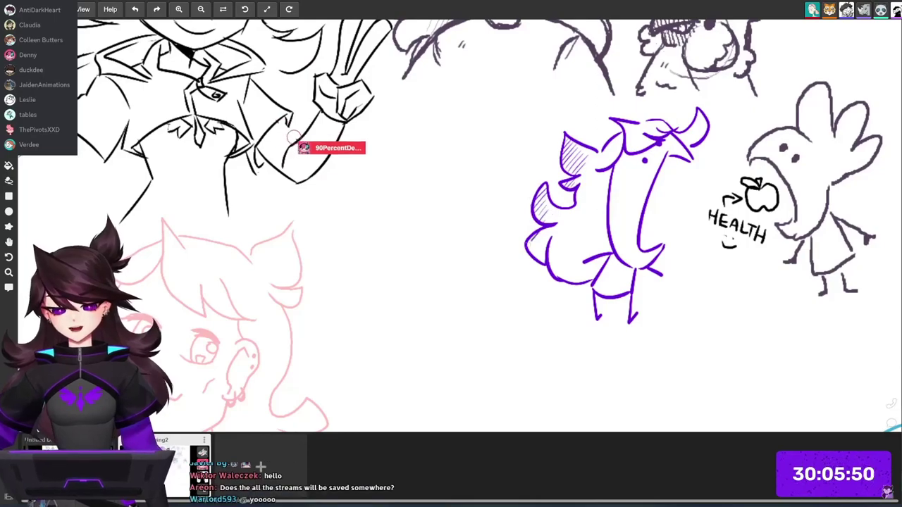
left_click_drag(735, 221, 694, 211)
left_click_drag(703, 169, 545, 235)
scroll(545, 235, "up", 2)
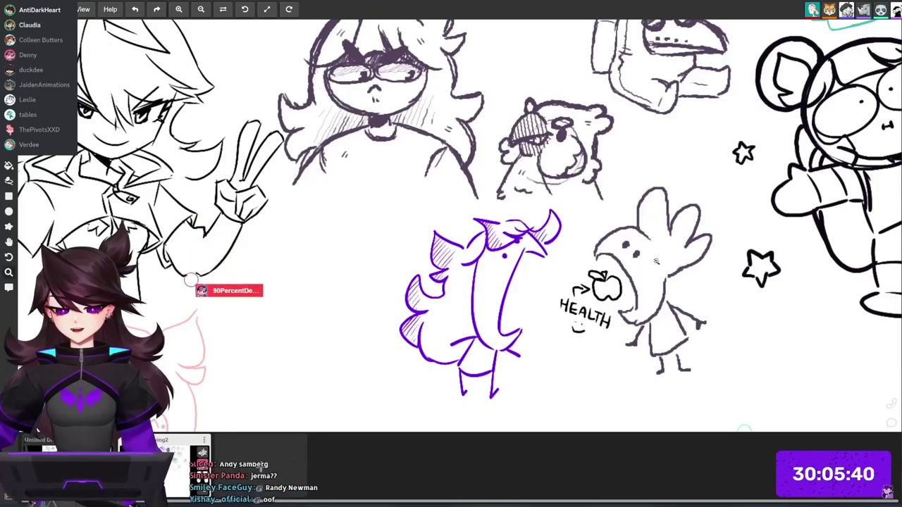
Examine the collaborators' sketches across the whole canvas, from the creatures with food to the row of heads along its upper edge.
scroll(647, 305, "down", 3)
left_click_drag(647, 305, 586, 253)
scroll(612, 266, "down", 2)
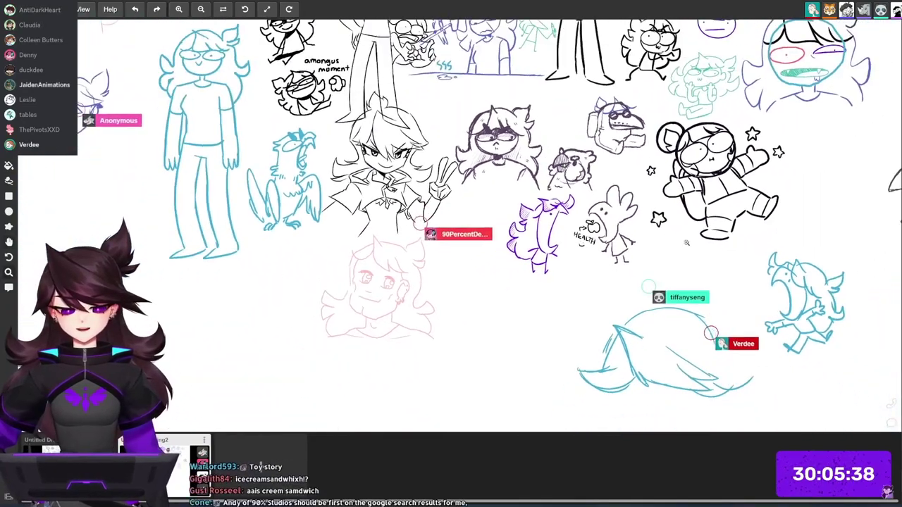
scroll(629, 237, "down", 2)
left_click_drag(787, 163, 622, 232)
left_click_drag(710, 144, 783, 129)
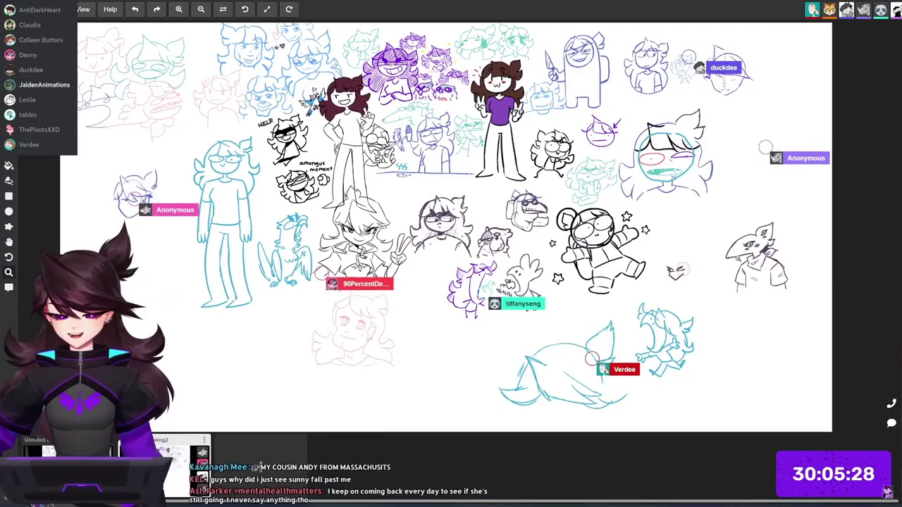
scroll(480, 306, "up", 3)
scroll(435, 280, "up", 1)
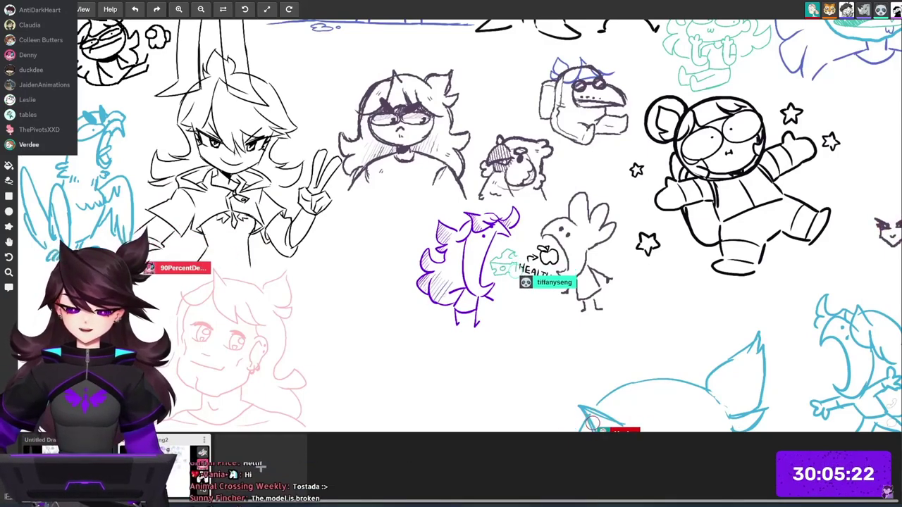
scroll(651, 265, "down", 2)
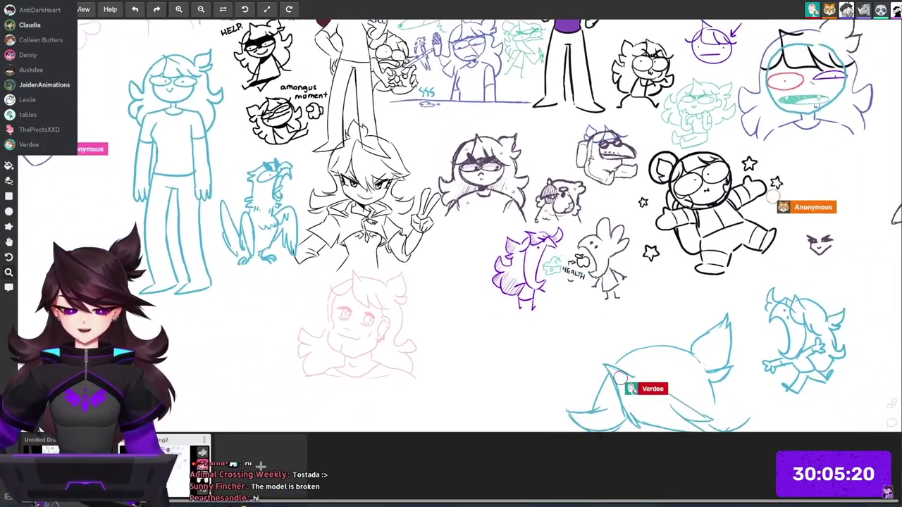
left_click_drag(740, 224, 660, 241)
scroll(660, 243, "down", 4)
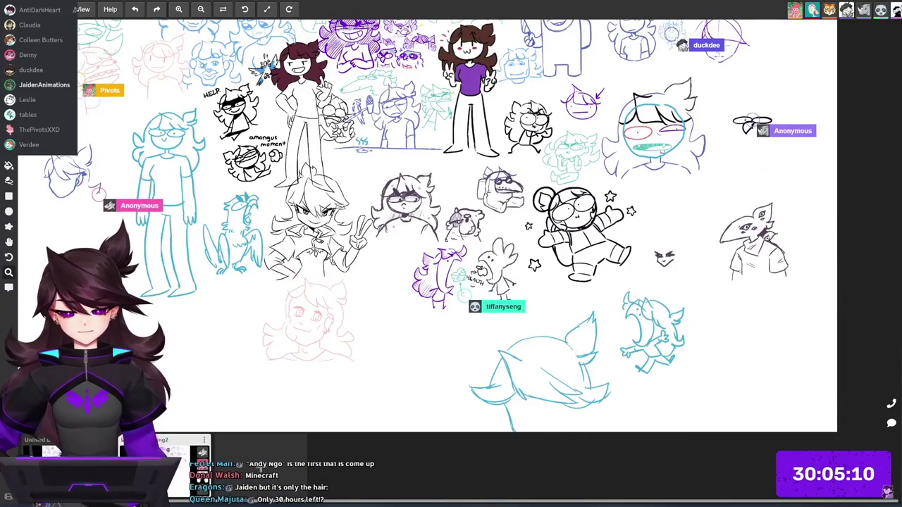
left_click_drag(662, 151, 668, 169)
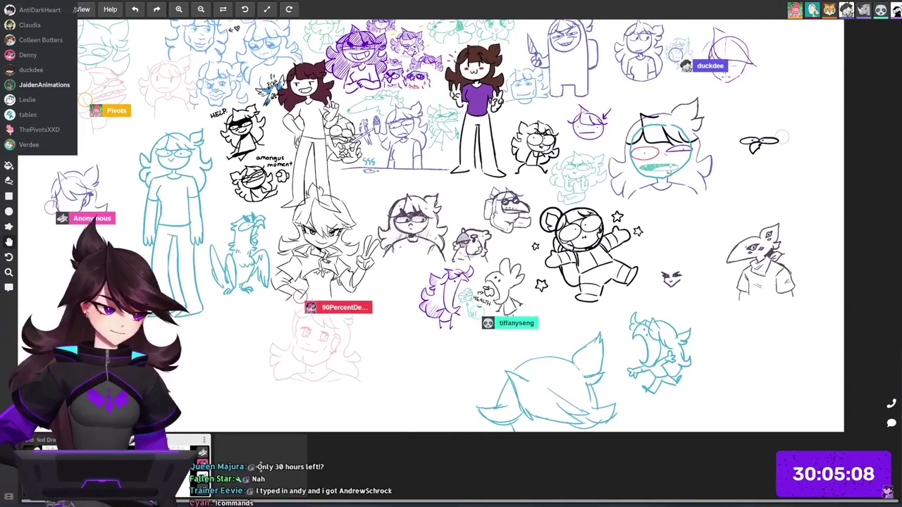
left_click_drag(764, 160, 779, 243)
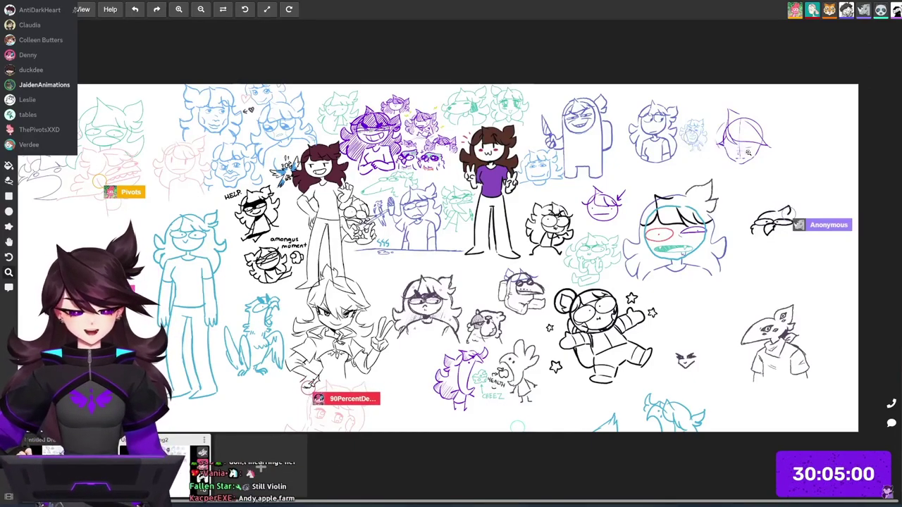
Draw narrow eyes with flat, slanted upper lids under the swept bangs of the purple head.
scroll(787, 138, "up", 5)
scroll(714, 218, "up", 1)
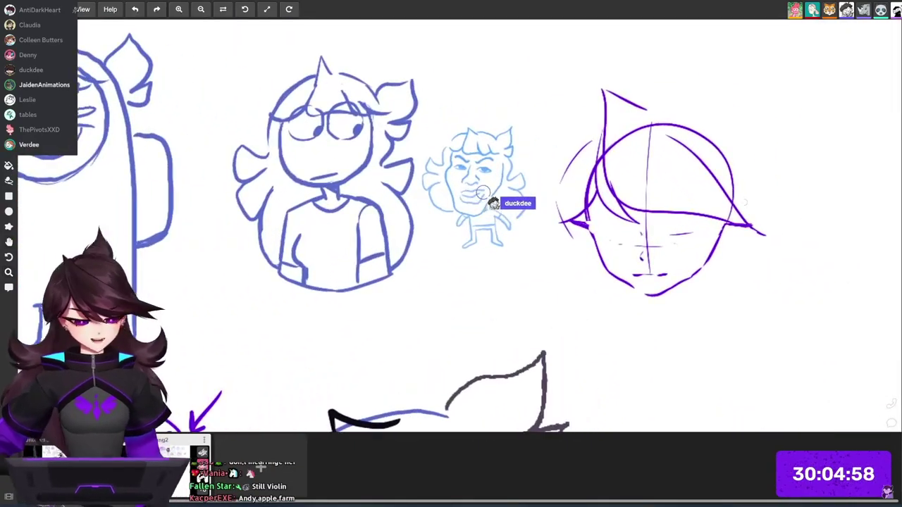
scroll(698, 241, "up", 3)
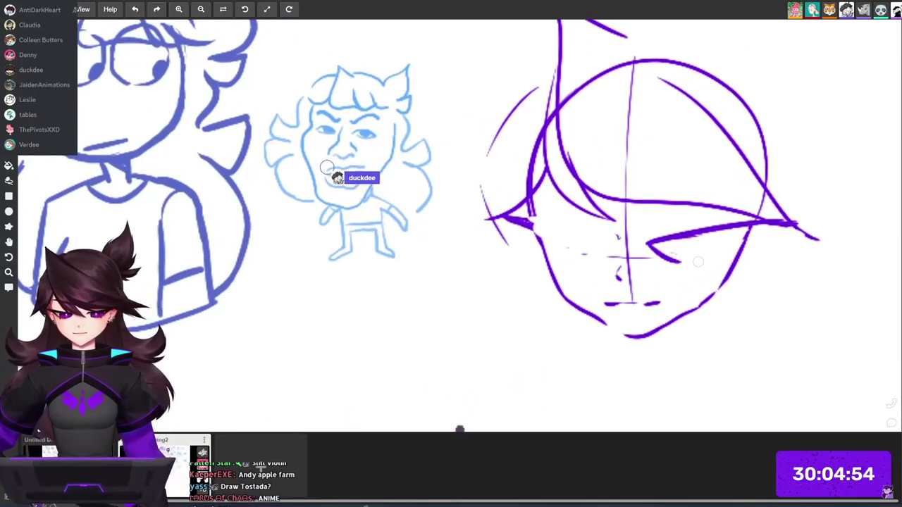
left_click_drag(680, 262, 681, 263)
left_click_drag(641, 229, 698, 235)
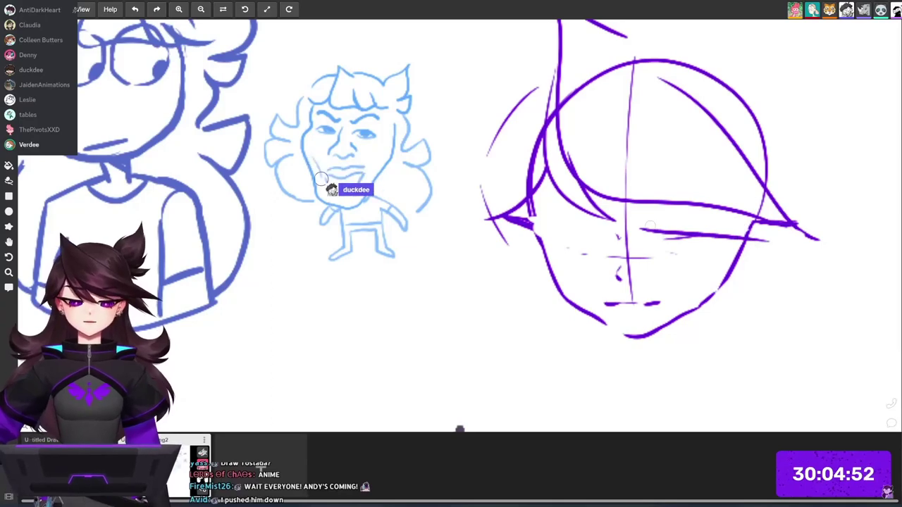
mouse_move(613, 229)
left_mouse_down()
mouse_move(808, 197)
mouse_move(686, 202)
left_mouse_up()
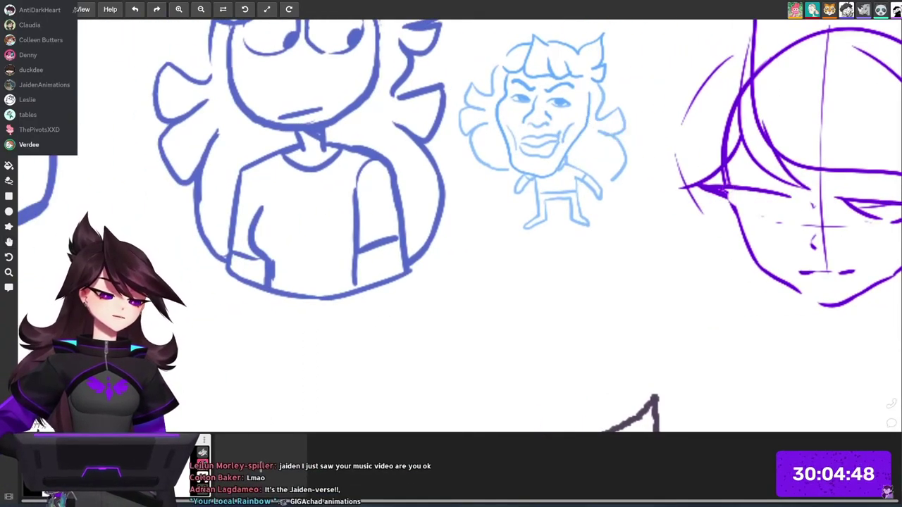
Remove the purple head's eye beneath the side lock and add a half-hidden iris to the other eye.
left_click_drag(830, 258, 782, 259)
left_click_drag(867, 260, 641, 199)
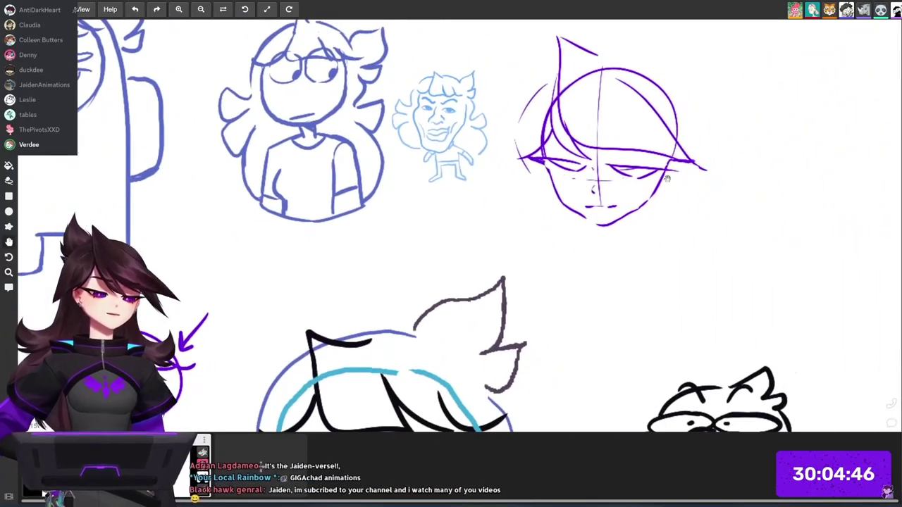
scroll(670, 230, "up", 3)
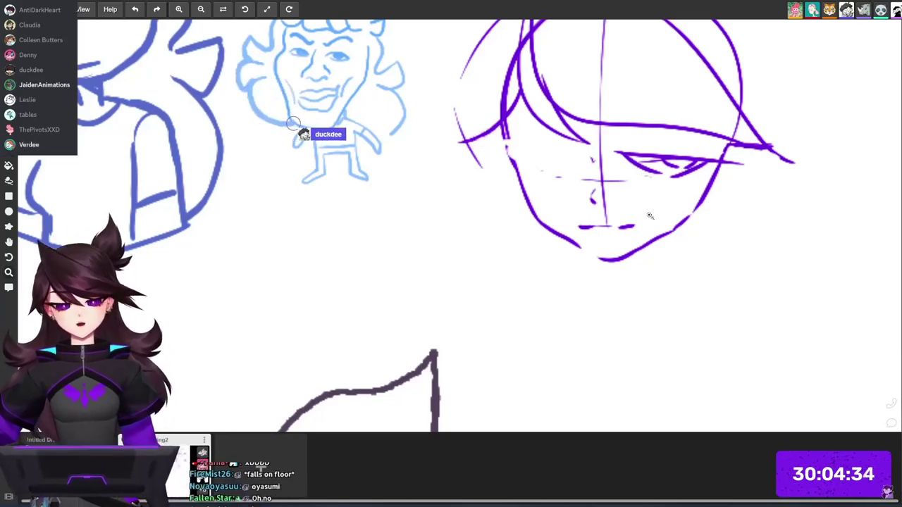
Draw a simple purple smiling girl with a round face, dot eyes, open mouth, side-swept bangs, straight side locks and shoulders.
scroll(694, 286, "down", 4)
left_click_drag(636, 355, 842, 86)
scroll(707, 239, "down", 3)
scroll(670, 198, "down", 3)
mouse_move(669, 198)
left_mouse_down()
mouse_move(625, 213)
mouse_move(614, 152)
mouse_move(457, 315)
left_mouse_up()
scroll(625, 201, "up", 5)
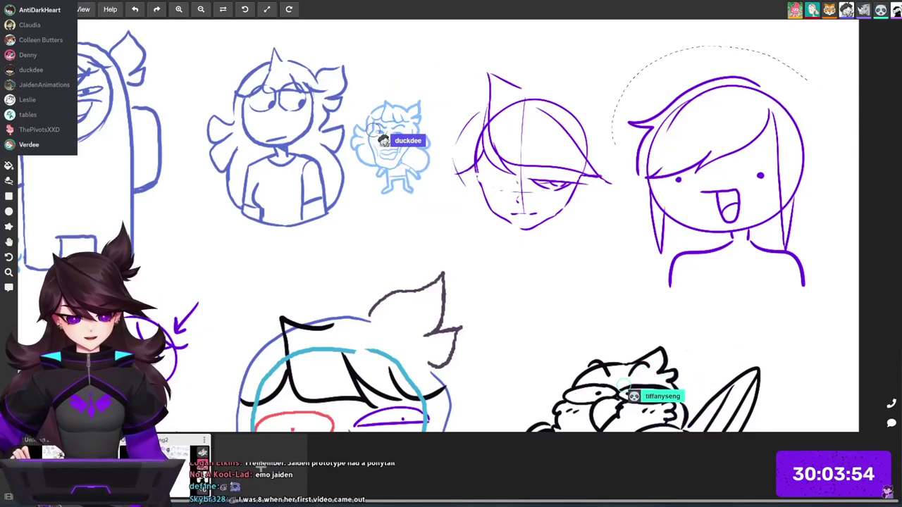
Lasso the smiling girl and move her closer to the swept-bangs head beside her.
left_click_drag(684, 314, 788, 67)
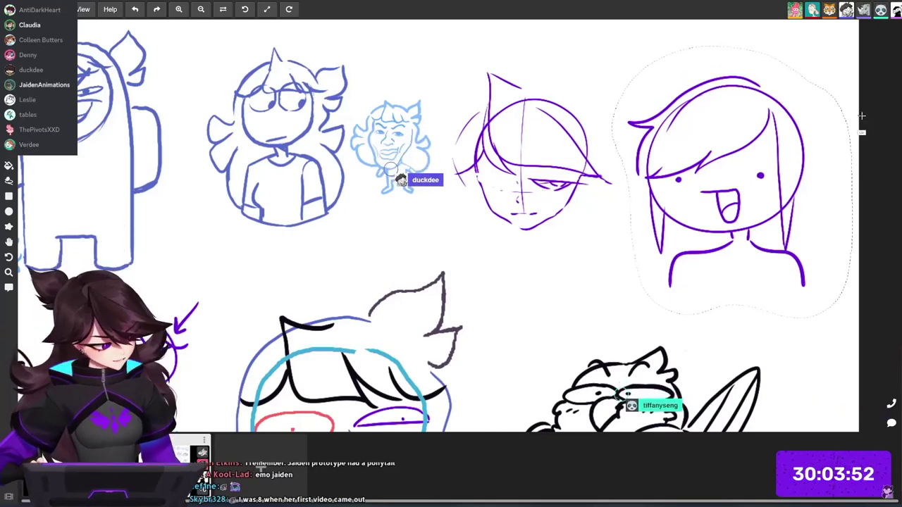
key("ctrl+t")
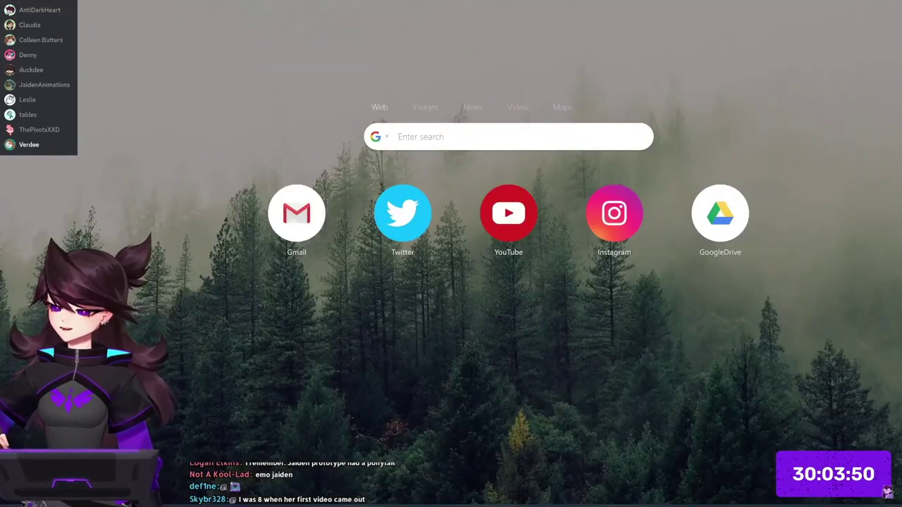
key("ctrl+w")
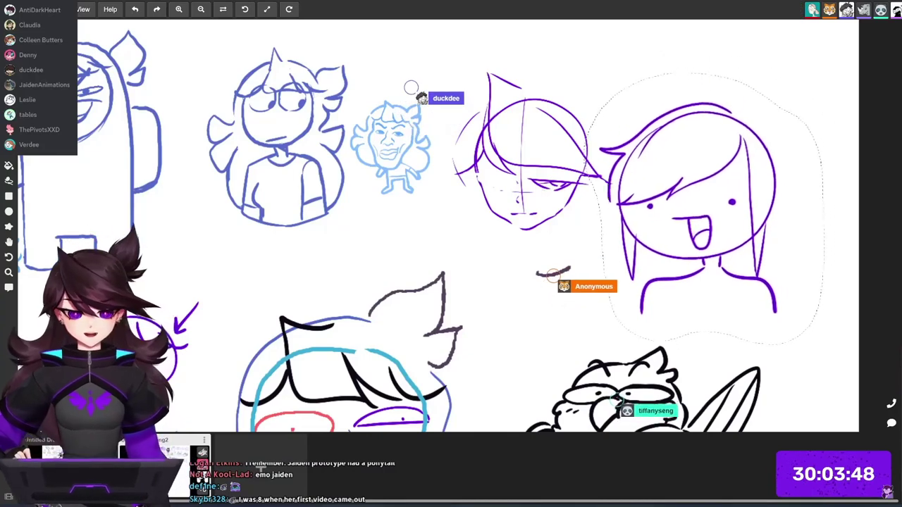
left_click_drag(785, 184, 782, 160)
key("Return")
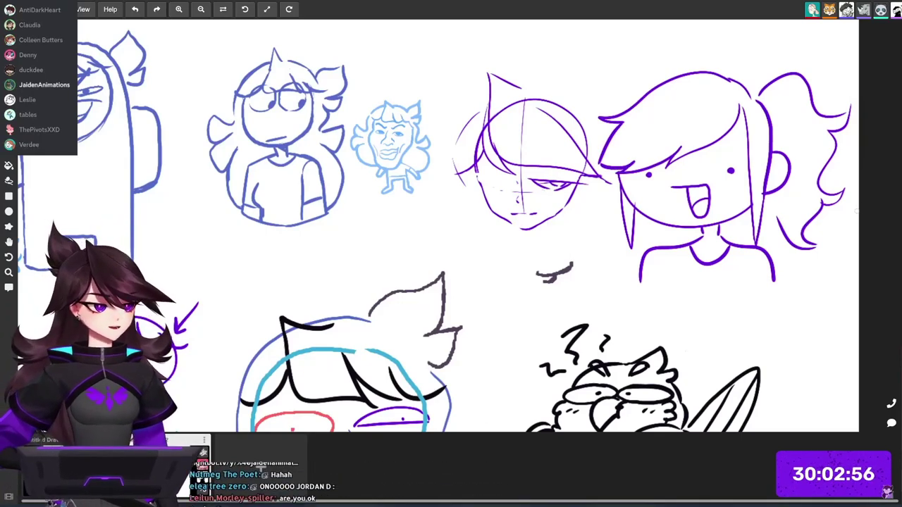
Draw a small purple arrow above the smiling ponytail girl, pointing down at the base of her ponytail.
key("z")
mouse_move(762, 240)
left_mouse_down()
mouse_move(764, 176)
mouse_move(838, 149)
left_mouse_up()
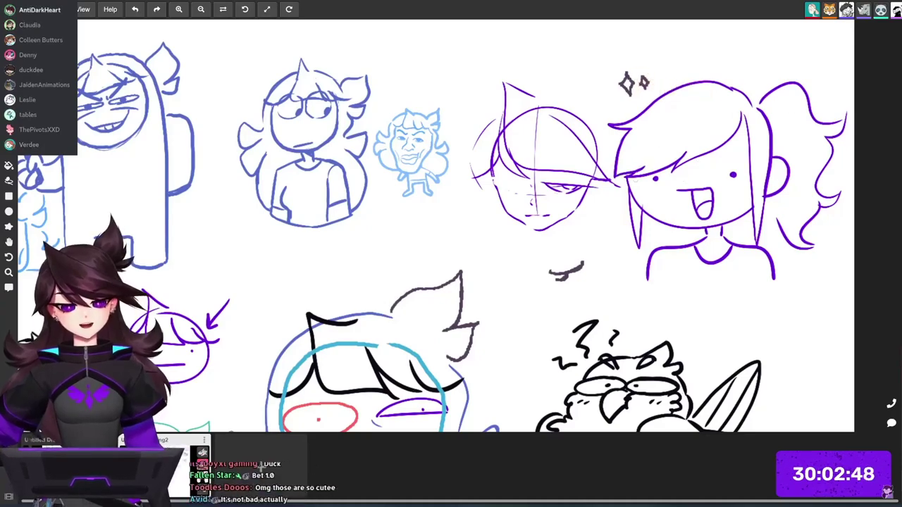
scroll(796, 216, "down", 3)
mouse_move(808, 206)
left_mouse_down()
mouse_move(732, 184)
mouse_move(678, 151)
left_mouse_up()
left_click_drag(647, 58, 634, 76)
left_click_drag(633, 68, 644, 74)
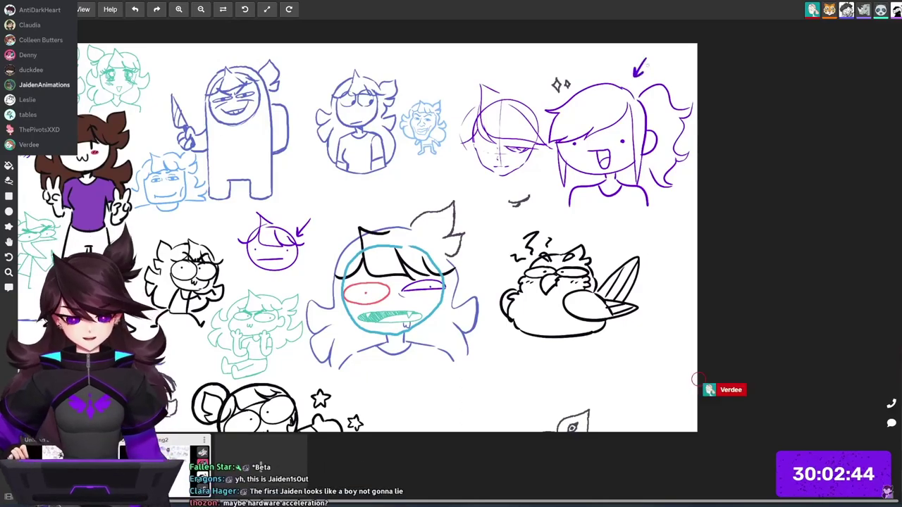
Erase the purple swept-bangs head beside the ponytail girl and draw a smiling girl with wavy hair and dot eyes in its place.
scroll(682, 256, "down", 3)
mouse_move(705, 240)
left_mouse_down()
mouse_move(744, 210)
mouse_move(773, 205)
left_mouse_up()
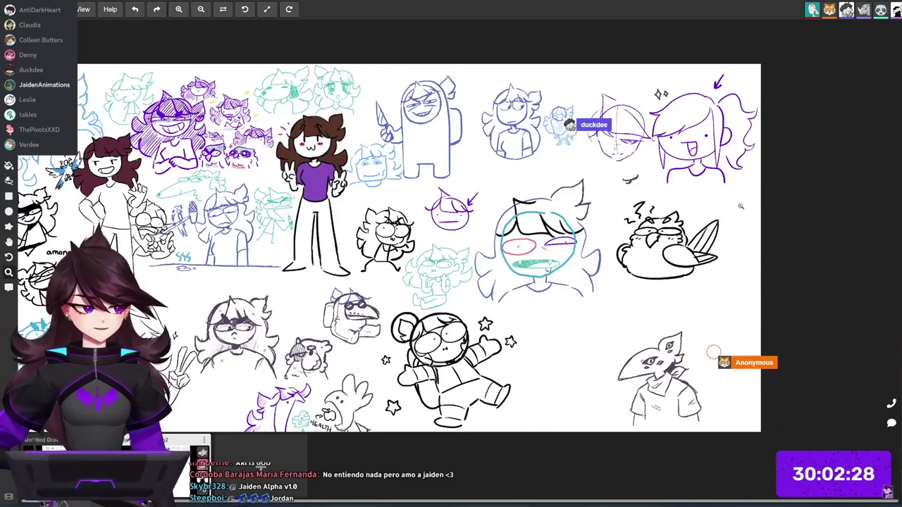
left_click_drag(760, 161, 722, 165)
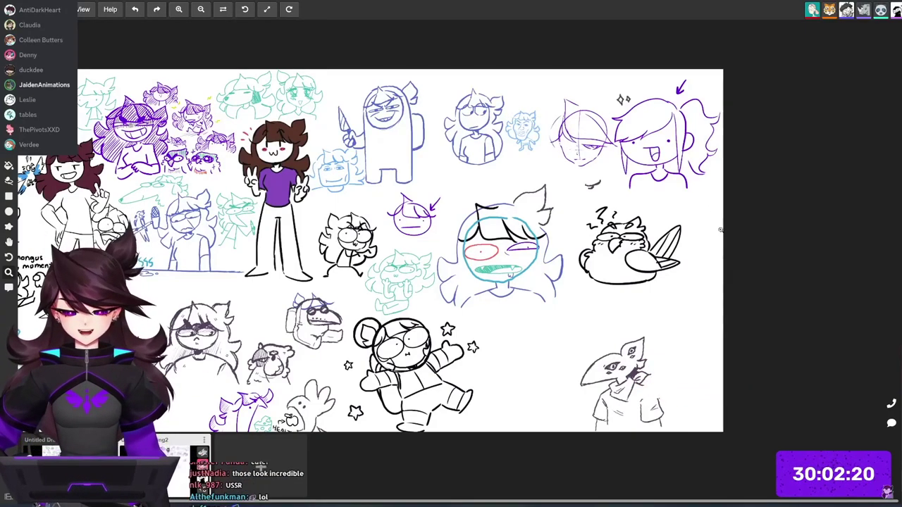
left_click_drag(636, 155, 709, 127)
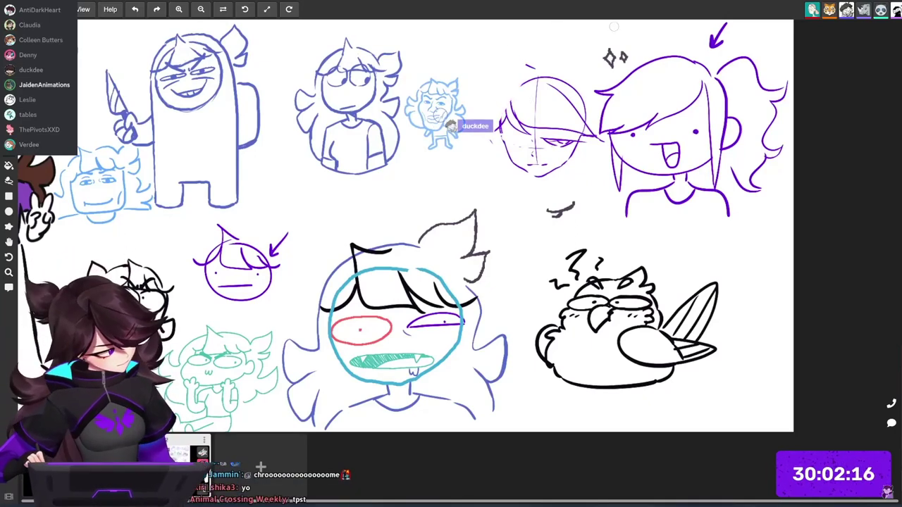
mouse_move(541, 111)
left_mouse_down()
mouse_move(573, 100)
mouse_move(582, 136)
left_mouse_up()
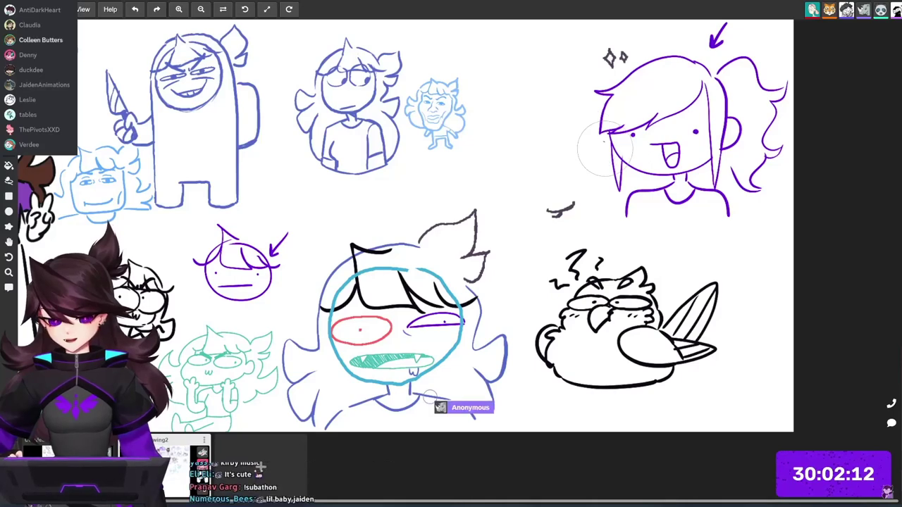
left_click_drag(739, 151, 817, 193)
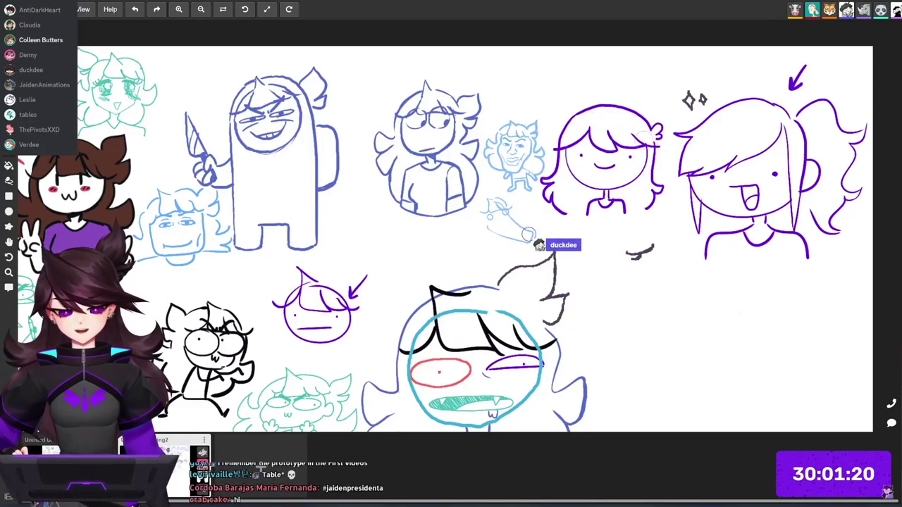
Remove the purple arrows pointing at the two smiling girls.
scroll(684, 195, "down", 3)
left_click_drag(734, 221, 720, 135)
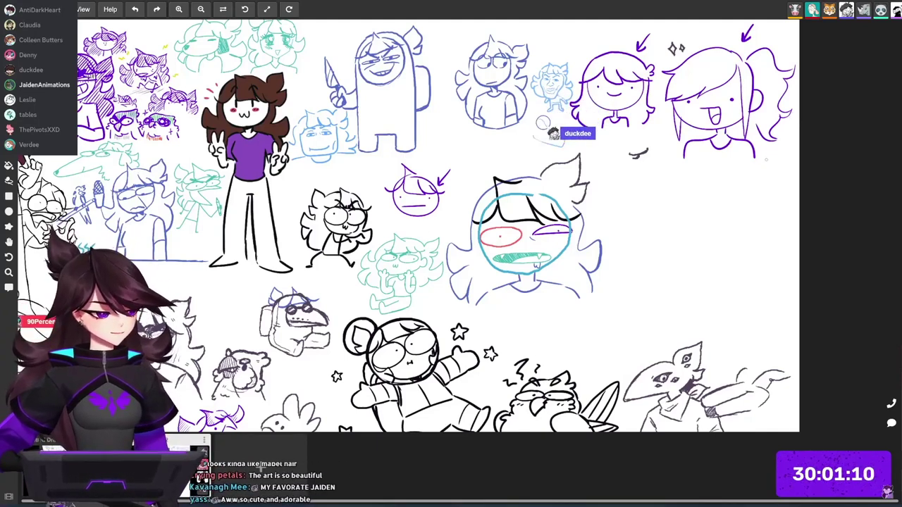
mouse_move(730, 178)
left_mouse_down()
mouse_move(706, 216)
mouse_move(687, 218)
left_mouse_up()
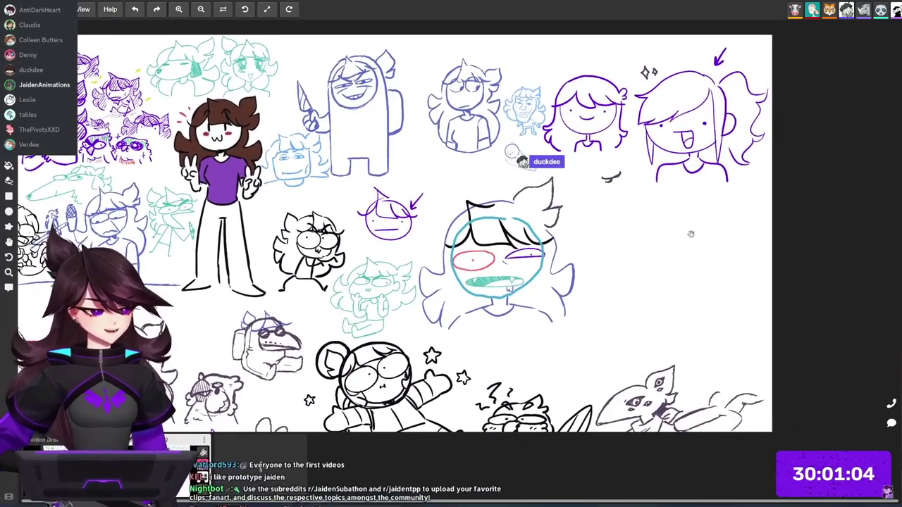
left_click_drag(691, 234, 711, 222)
scroll(699, 225, "down", 1)
scroll(695, 228, "down", 2)
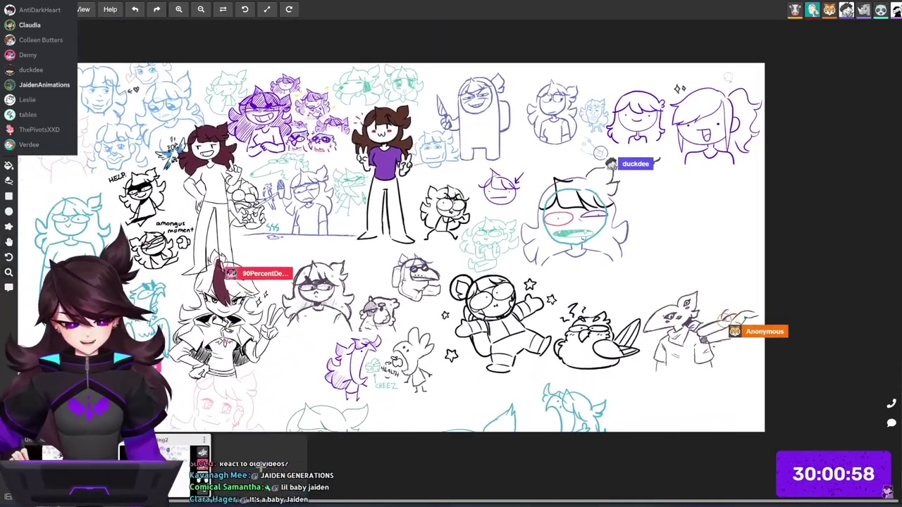
Examine the collaborators' sketches across the canvas, down to the large blue portrait and back to the empty area beside the big-mouthed portrait.
left_click_drag(707, 289, 724, 235)
scroll(750, 237, "down", 2)
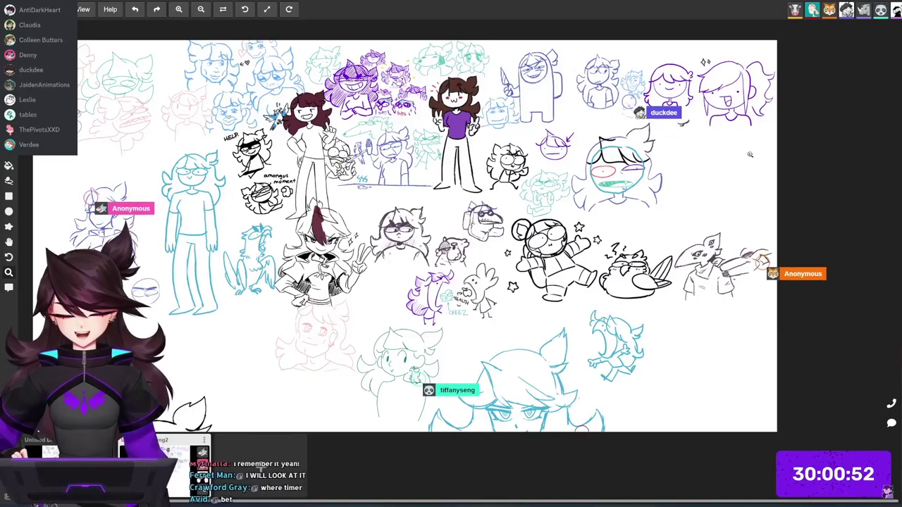
left_click_drag(701, 210, 729, 188)
scroll(451, 226, "down", 5)
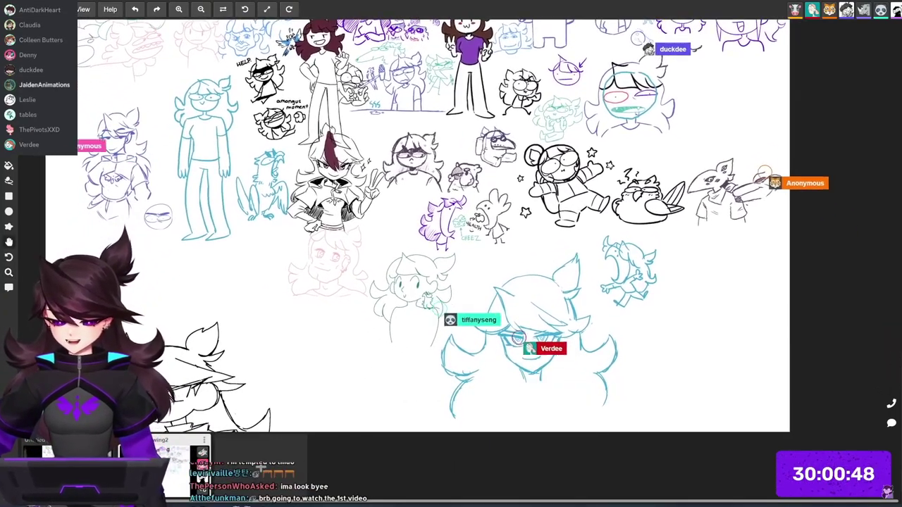
left_click_drag(450, 225, 403, 289)
left_click_drag(737, 60, 654, 177)
scroll(654, 177, "up", 5)
scroll(655, 180, "up", 3)
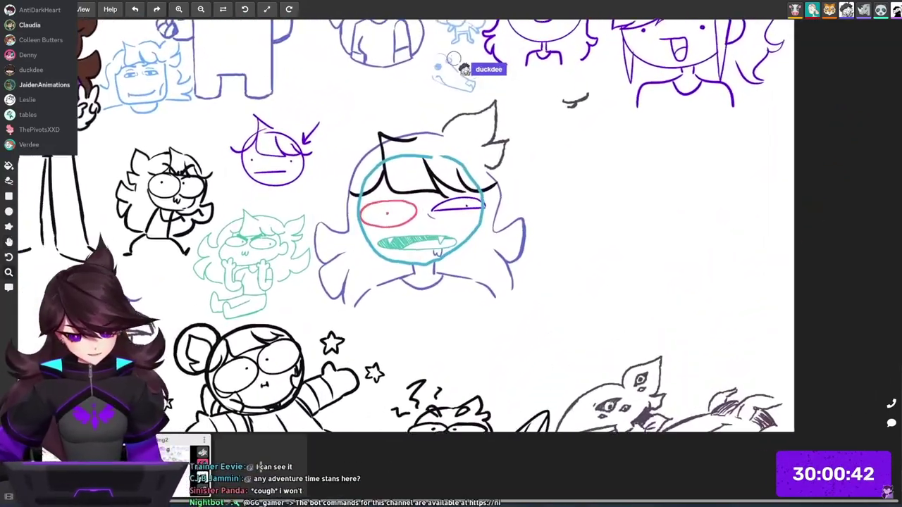
Sketch a purple head with a round skull, narrow jaw, heavy-lidded eyes and small frown beside the big-mouthed portrait, and nudge one eye into place.
left_click_drag(662, 229, 697, 237)
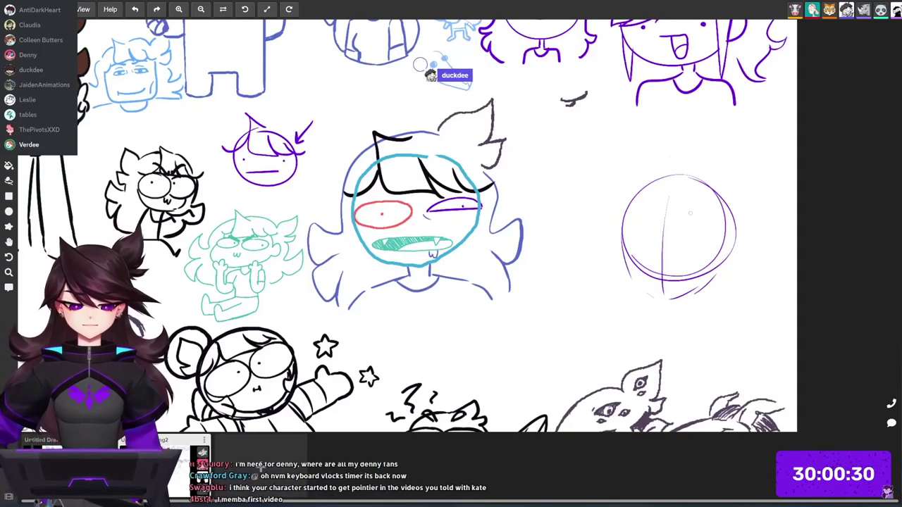
mouse_move(683, 228)
left_mouse_down()
mouse_move(726, 179)
mouse_move(792, 203)
left_mouse_up()
left_click_drag(719, 202, 743, 209)
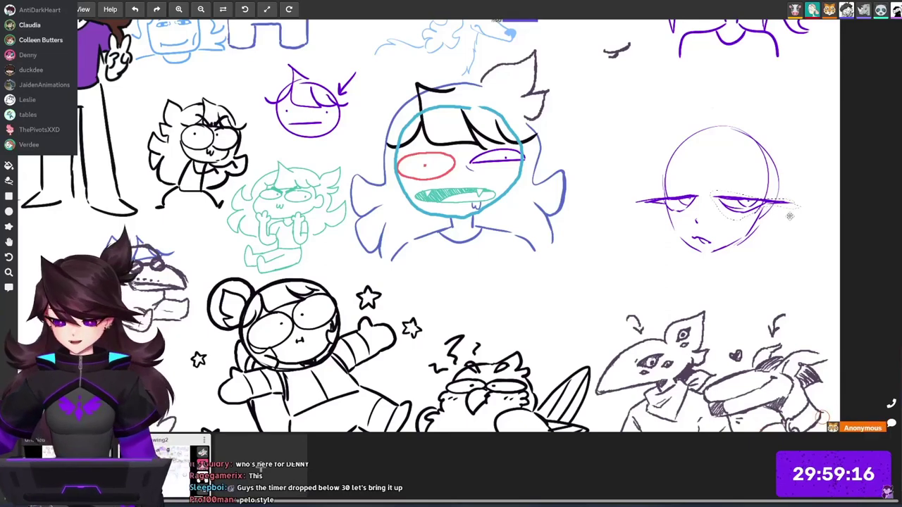
left_click_drag(795, 217, 788, 219)
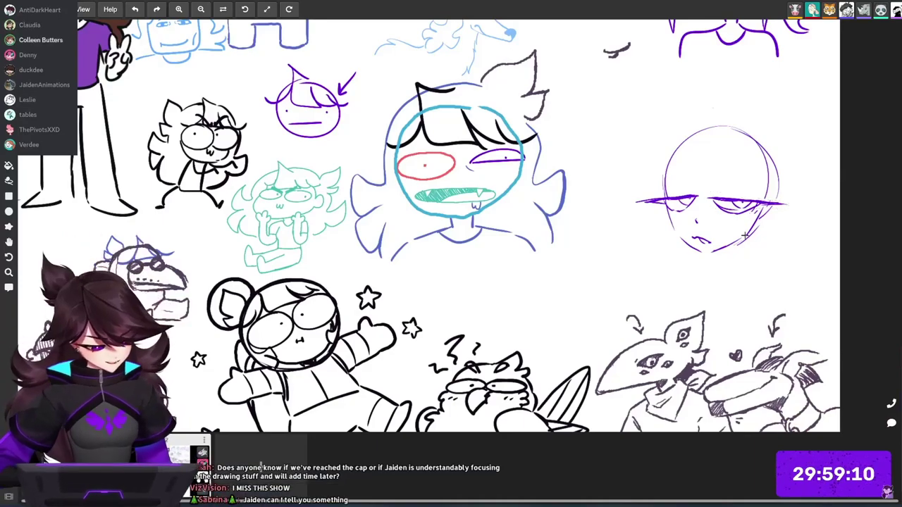
Draw a tall pointed hair tuft and swept bangs over the heavy-lidded purple head.
scroll(736, 240, "down", 3)
left_click_drag(736, 239, 774, 117)
scroll(771, 127, "down", 3)
left_click_drag(487, 233, 412, 319)
scroll(773, 234, "up", 5)
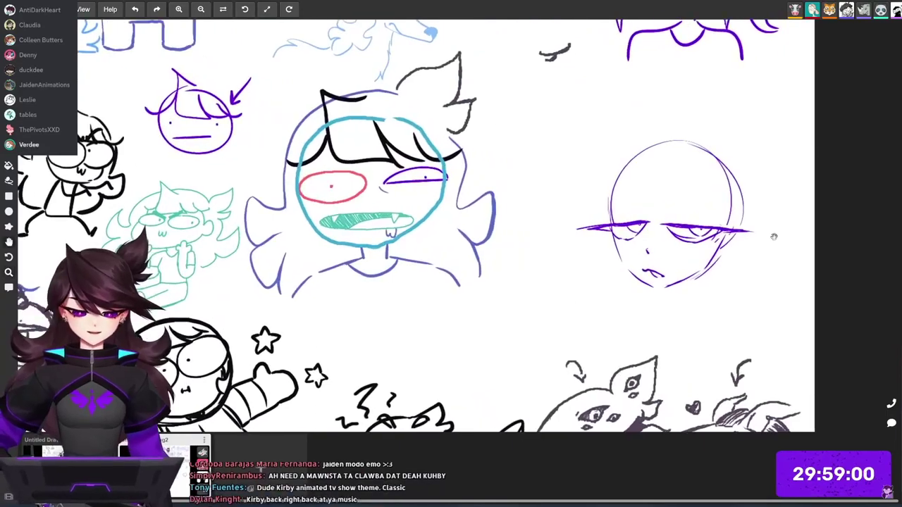
scroll(773, 234, "up", 2)
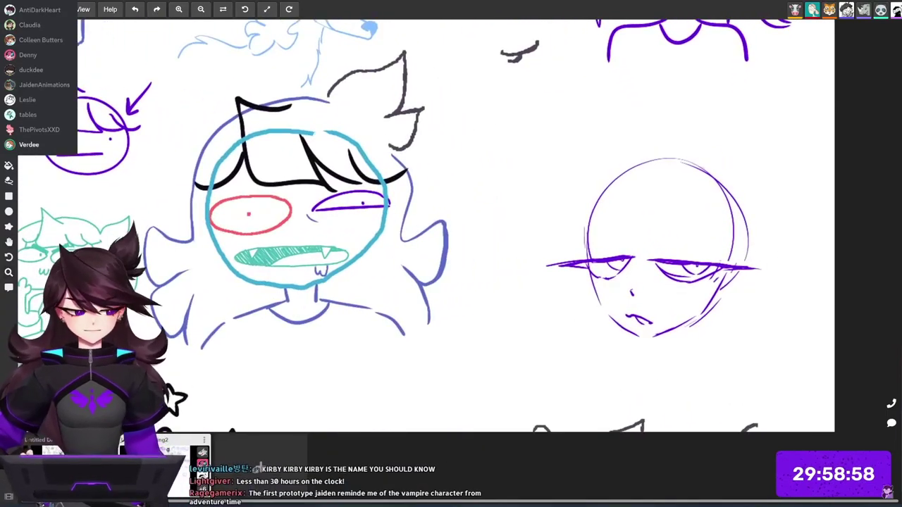
mouse_move(650, 146)
left_mouse_down()
mouse_move(604, 128)
mouse_move(600, 229)
mouse_move(659, 250)
left_mouse_up()
key("ctrl+z")
left_click_drag(607, 129, 590, 259)
left_click_drag(606, 125, 648, 251)
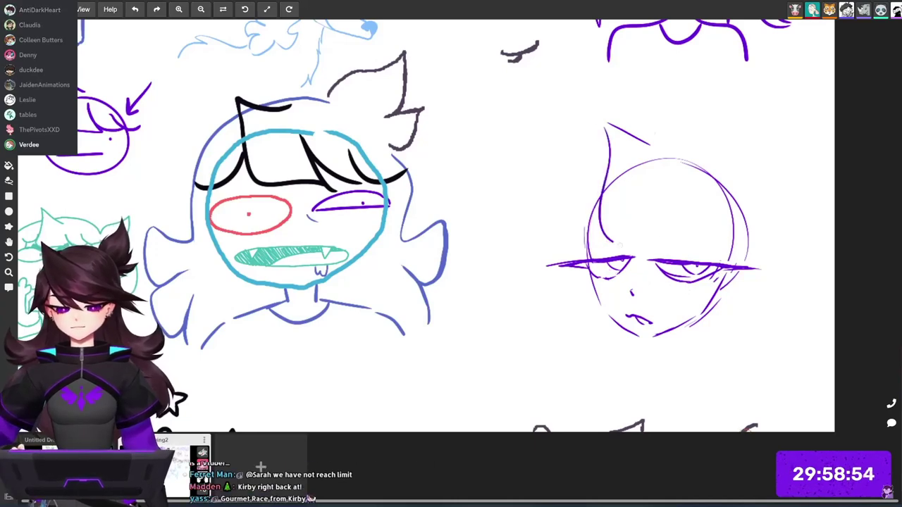
key("ctrl+z")
left_click_drag(657, 150, 623, 131)
mouse_move(610, 245)
left_mouse_down()
mouse_move(640, 255)
mouse_move(623, 205)
mouse_move(743, 262)
left_mouse_up()
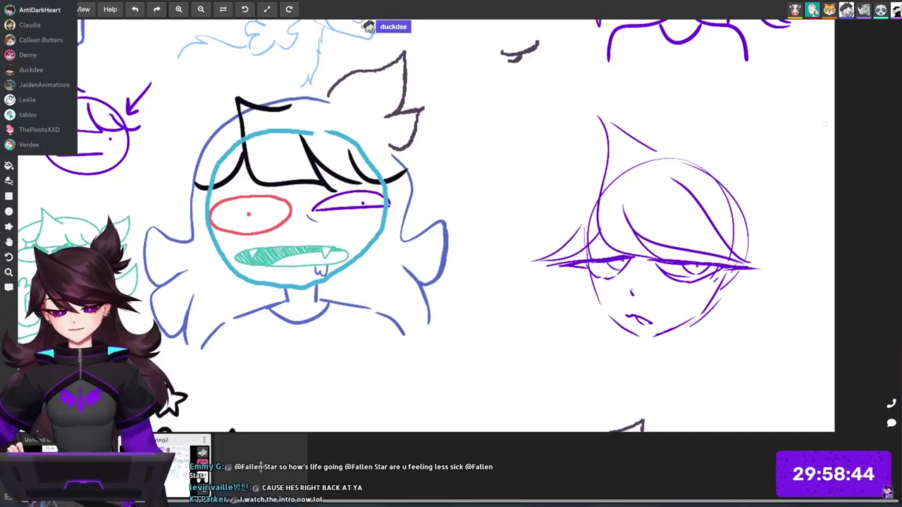
Shade grey bags under the heavy-lidded eyes and outline the purple head's side hair and flowing ponytail.
left_click_drag(691, 246, 893, 200)
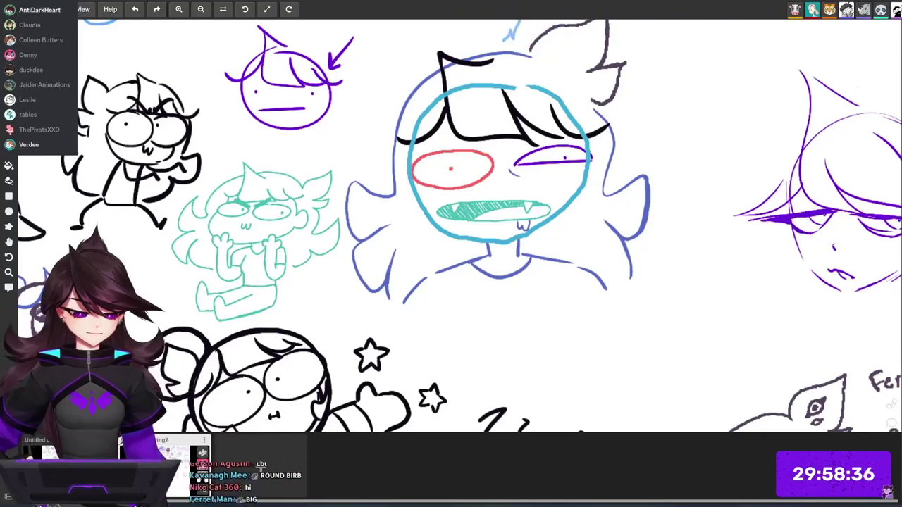
left_click_drag(898, 246, 763, 252)
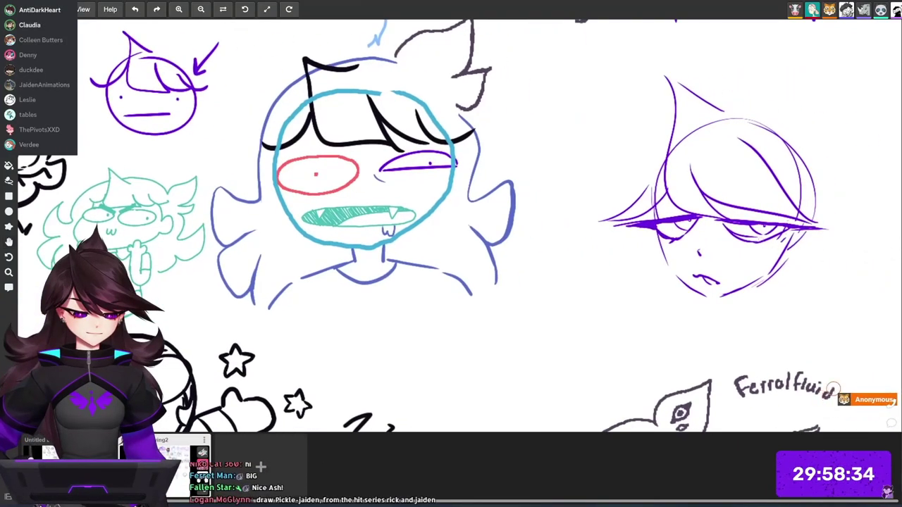
left_click_drag(451, 233, 432, 247)
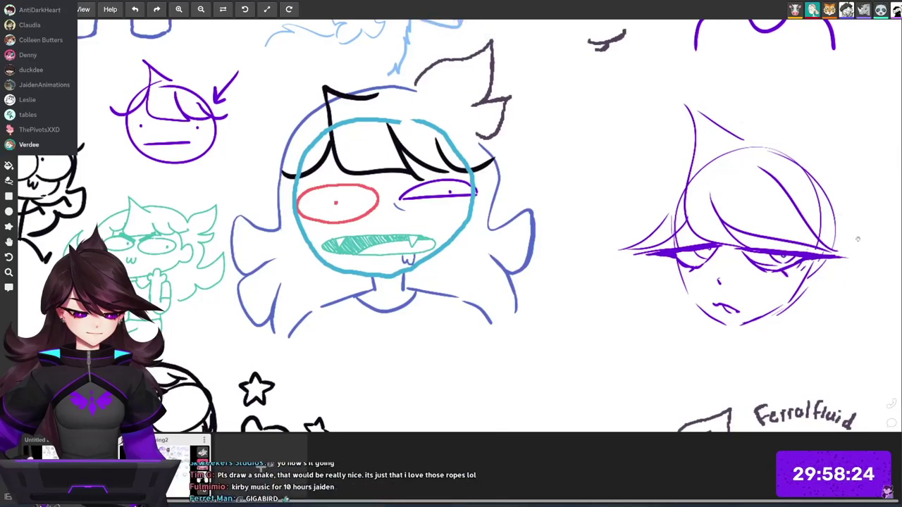
left_click_drag(745, 269, 686, 237)
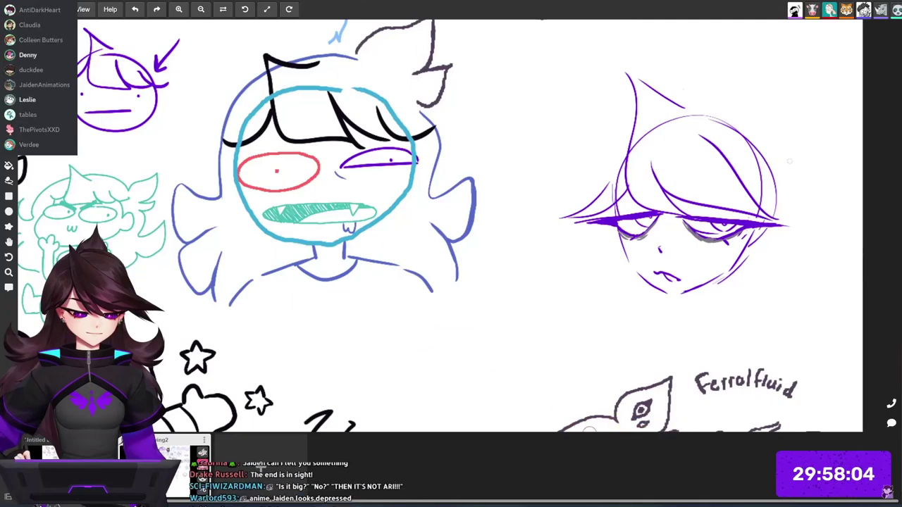
left_click_drag(773, 134, 671, 126)
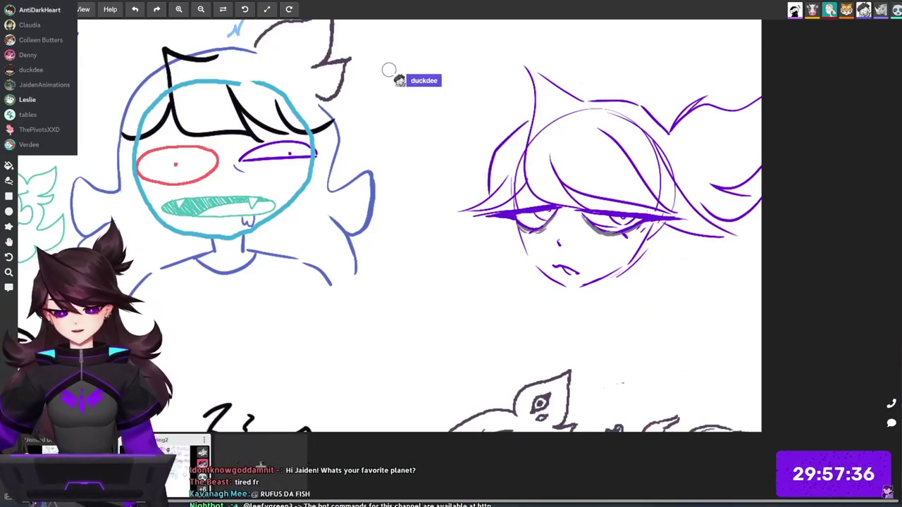
Draw the neck, a slanted open collar with a zipper pull and the jacket shoulders below the purple head.
mouse_move(500, 226)
left_mouse_down()
mouse_move(517, 250)
mouse_move(574, 169)
left_mouse_up()
left_click_drag(678, 206, 671, 237)
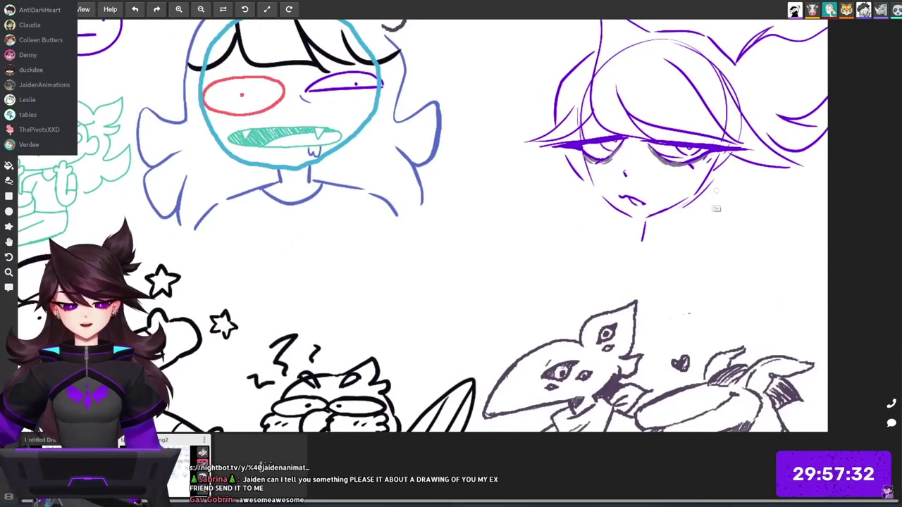
key("ctrl+z")
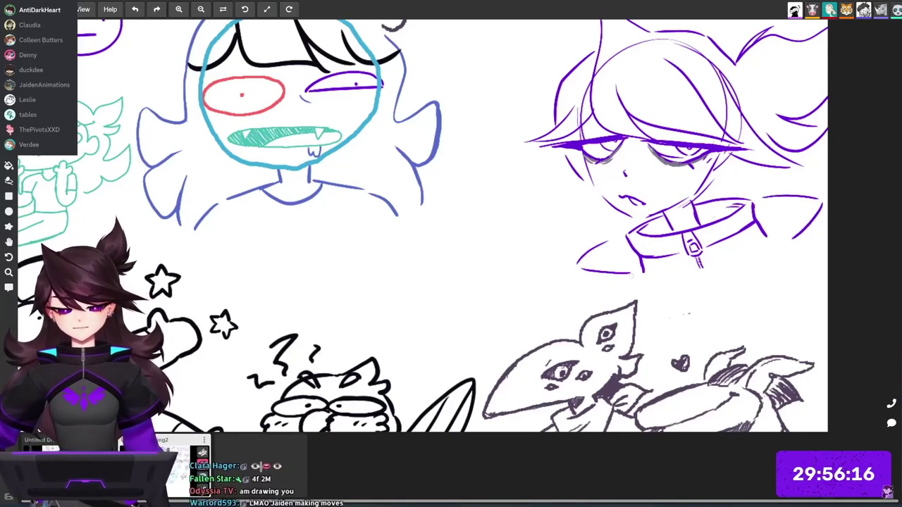
Hatch grey shadows under the bangs and between the eyes, and clear the round skull guideline.
left_click_drag(759, 188, 742, 261)
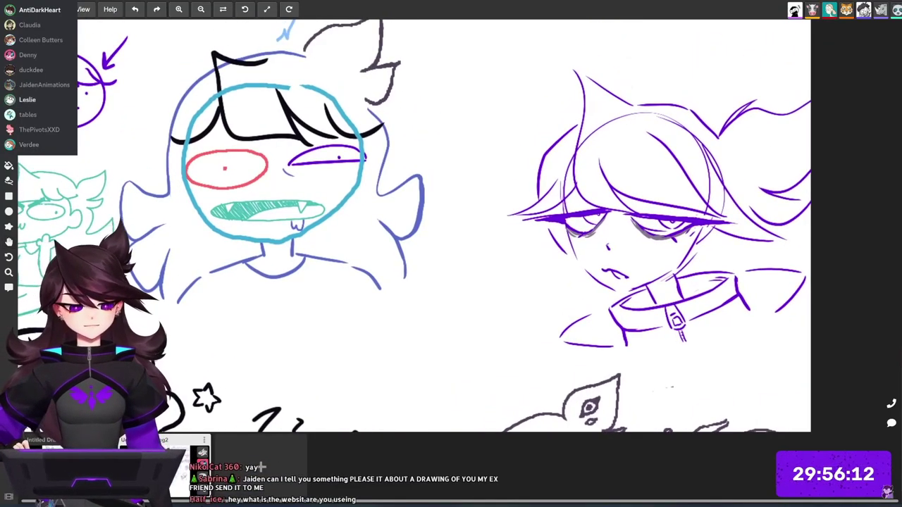
left_click_drag(568, 194, 576, 212)
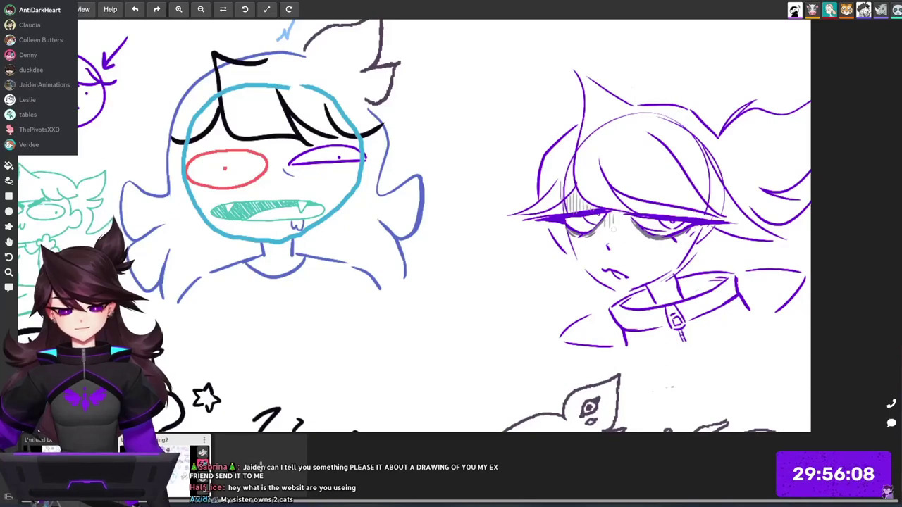
left_click_drag(620, 214, 620, 231)
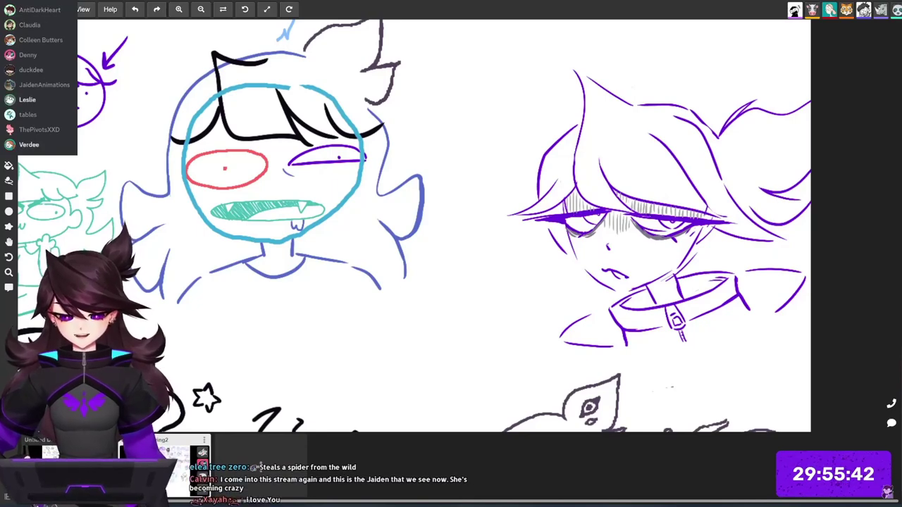
left_click_drag(746, 222, 746, 184)
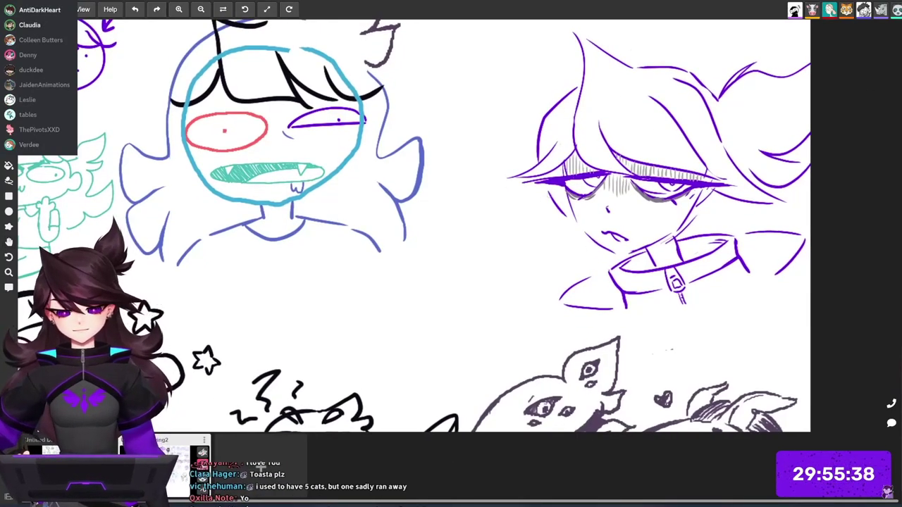
Draw wavy side hair curling down past the jacket collar of the heavy-lidded head, and fill the irises purple.
mouse_move(505, 172)
left_mouse_down()
mouse_move(478, 215)
mouse_move(521, 243)
mouse_move(476, 284)
mouse_move(506, 321)
left_mouse_up()
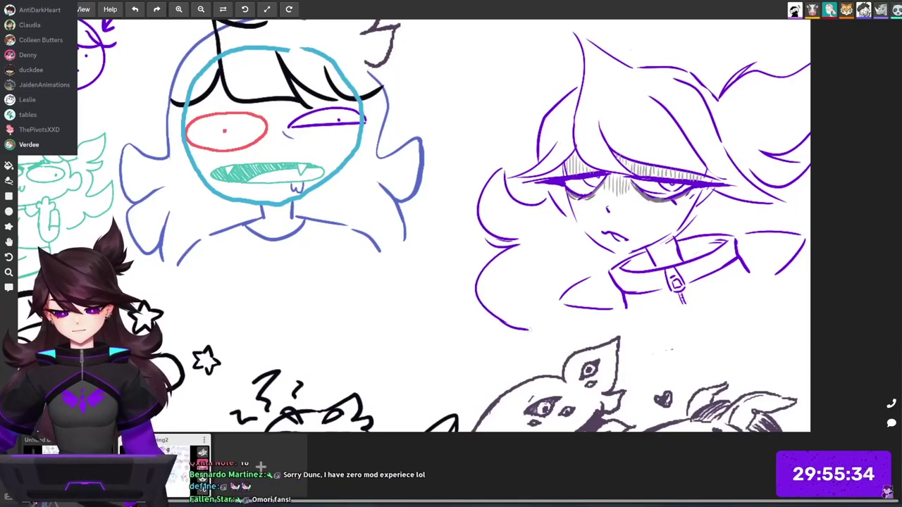
key("ctrl+z")
left_click_drag(533, 289, 547, 326)
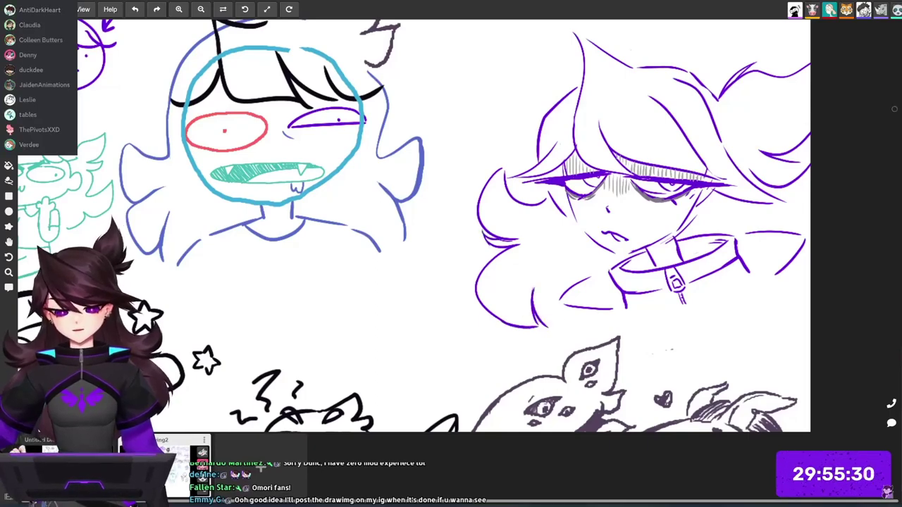
left_click_drag(542, 310, 594, 306)
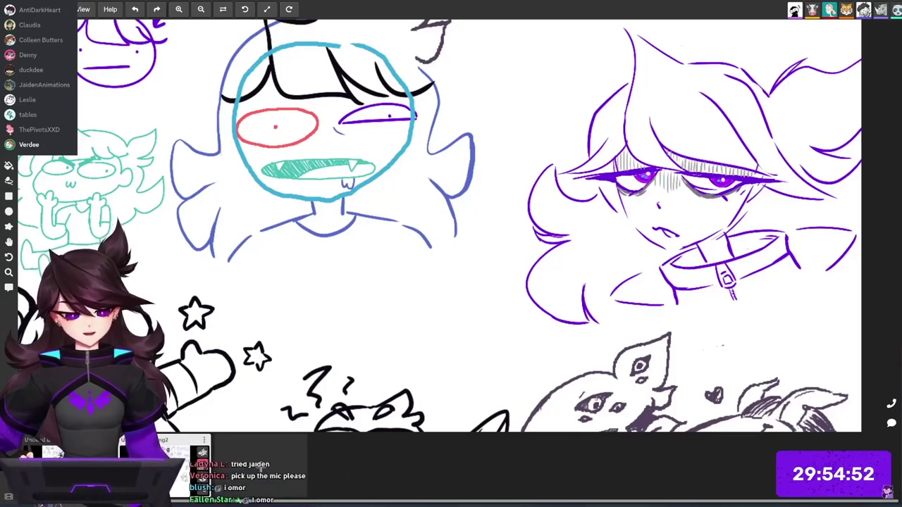
Thicken the outlines of the pointed hair tuft and the swept bangs on the heavy-lidded purple head.
scroll(796, 224, "down", 6)
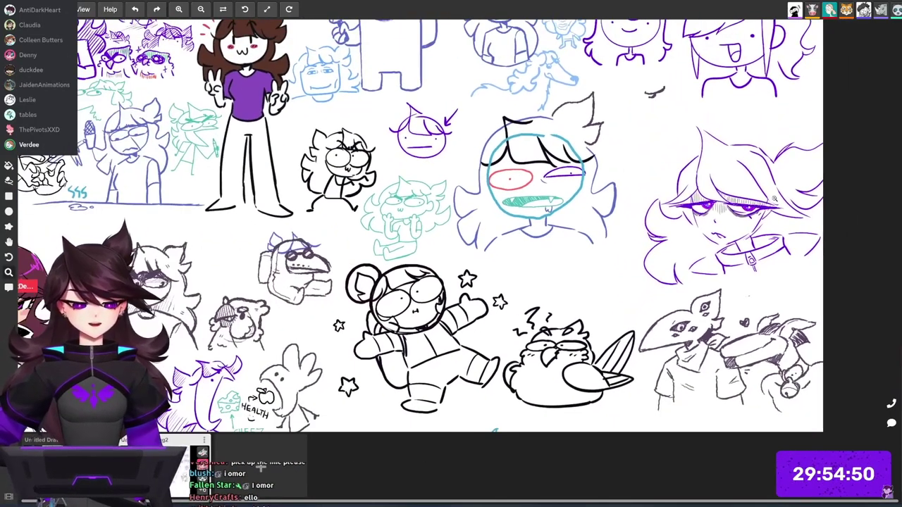
scroll(757, 184, "up", 5)
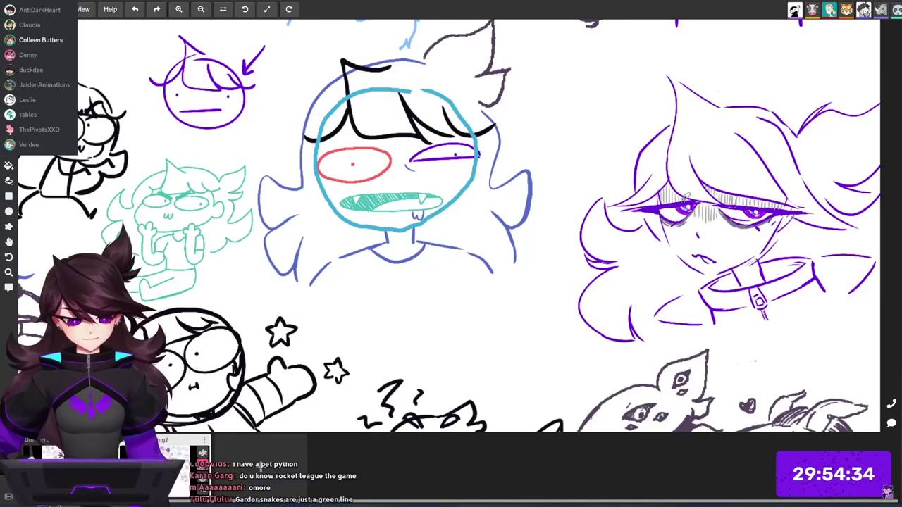
left_click_drag(729, 198, 835, 197)
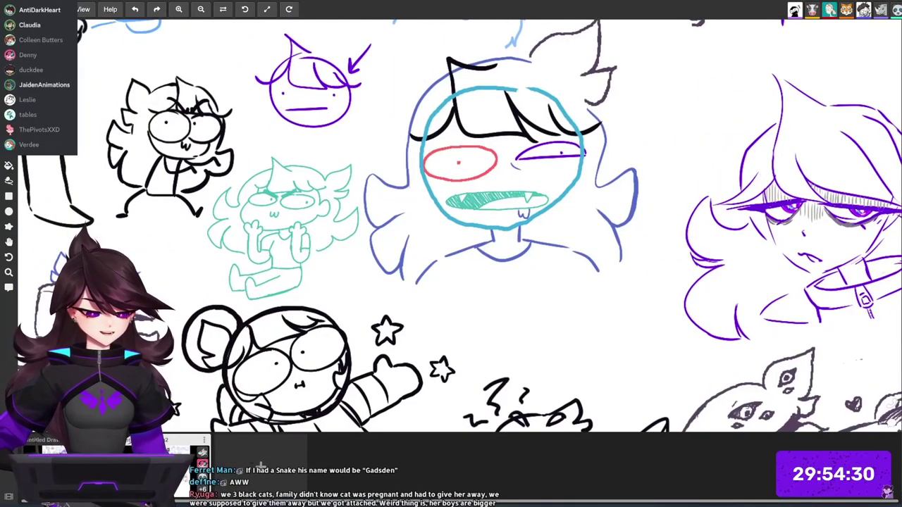
scroll(451, 225, "right", 4)
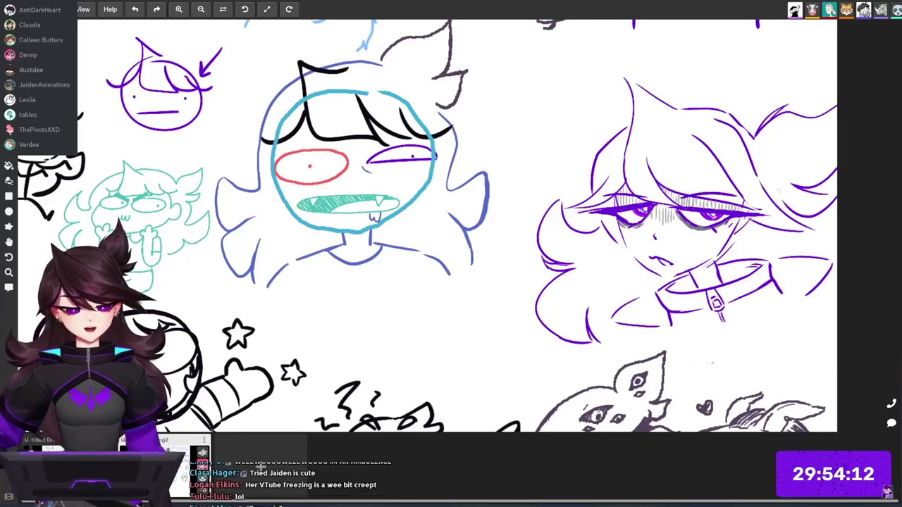
left_click_drag(759, 206, 712, 217)
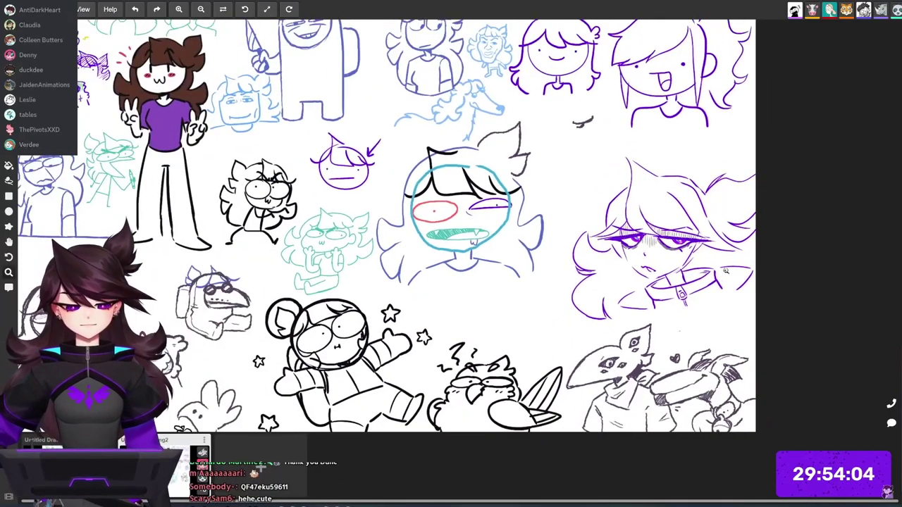
left_click_drag(727, 270, 701, 255)
scroll(702, 197, "up", 5)
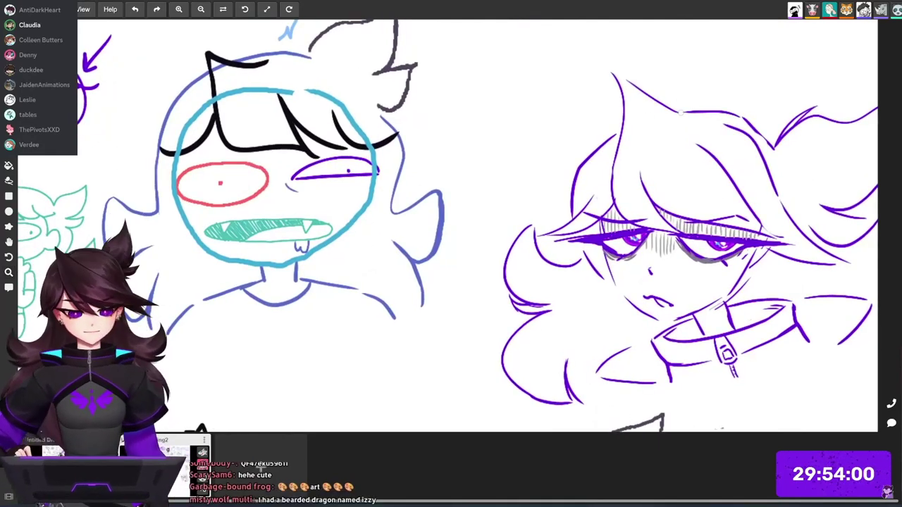
mouse_move(644, 92)
left_mouse_down()
mouse_move(602, 65)
mouse_move(618, 91)
mouse_move(621, 137)
left_mouse_up()
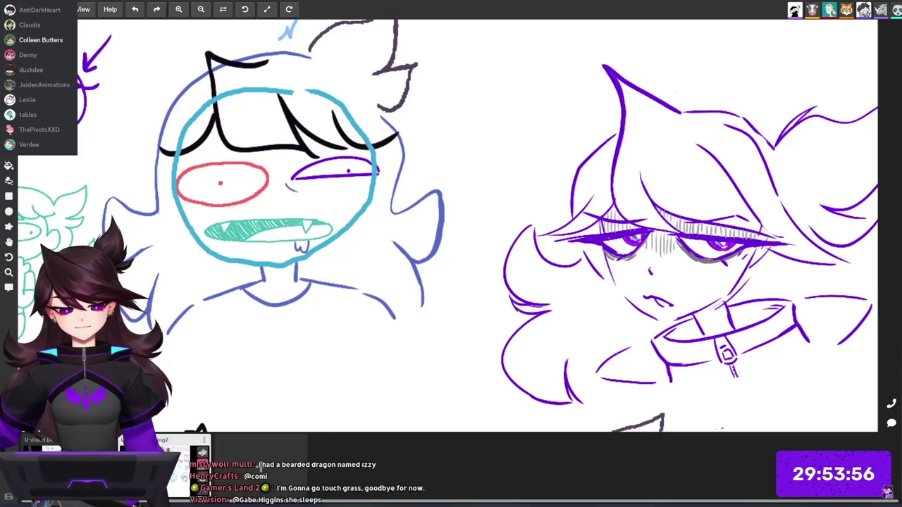
left_click_drag(810, 240, 690, 194)
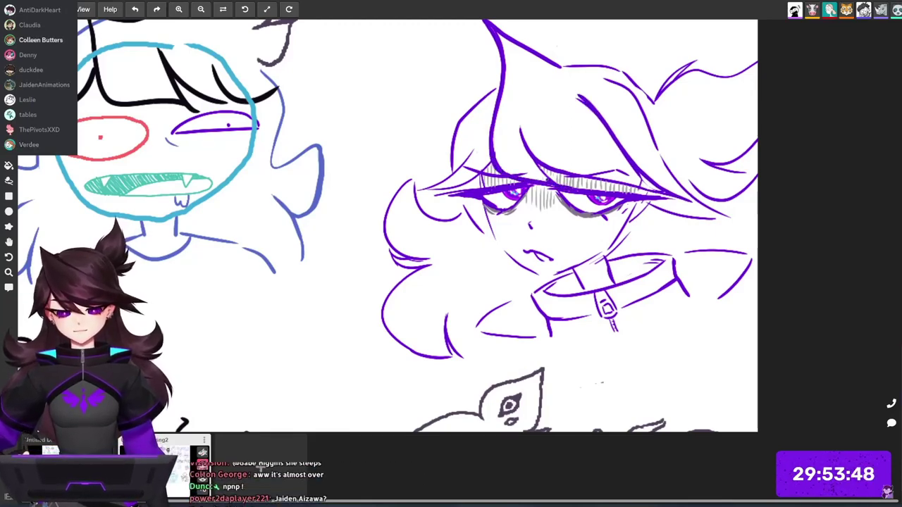
left_click_drag(394, 233, 590, 233)
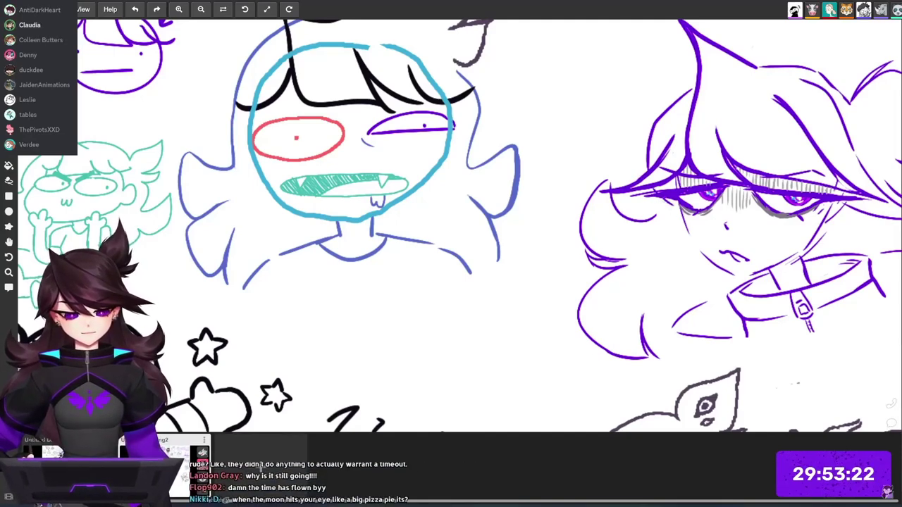
Outline the ears on both sides of the purple face and fill the neck shadow with solid purple.
left_click_drag(842, 185, 677, 134)
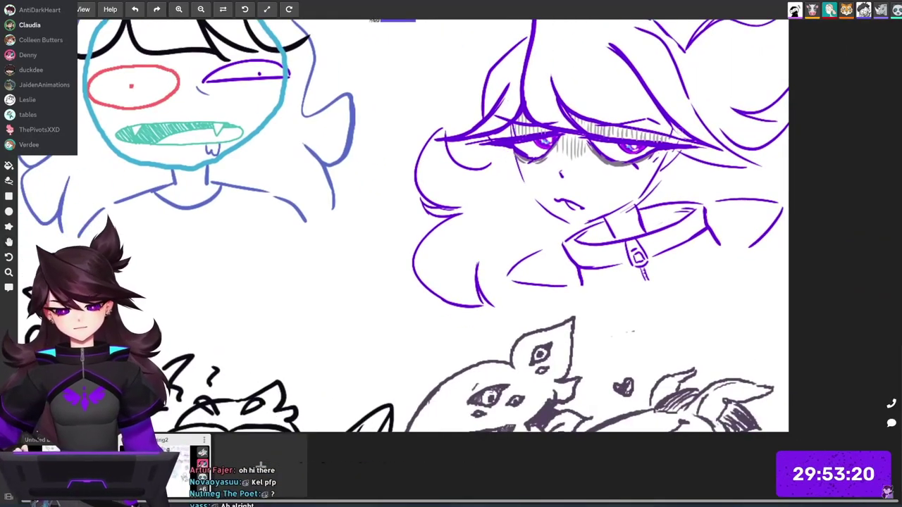
left_click_drag(785, 183, 719, 233)
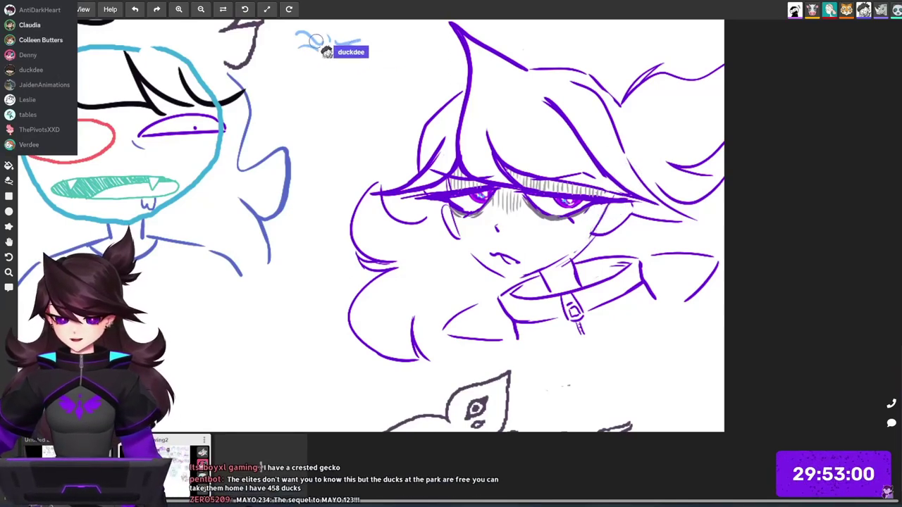
left_click_drag(631, 249, 681, 223)
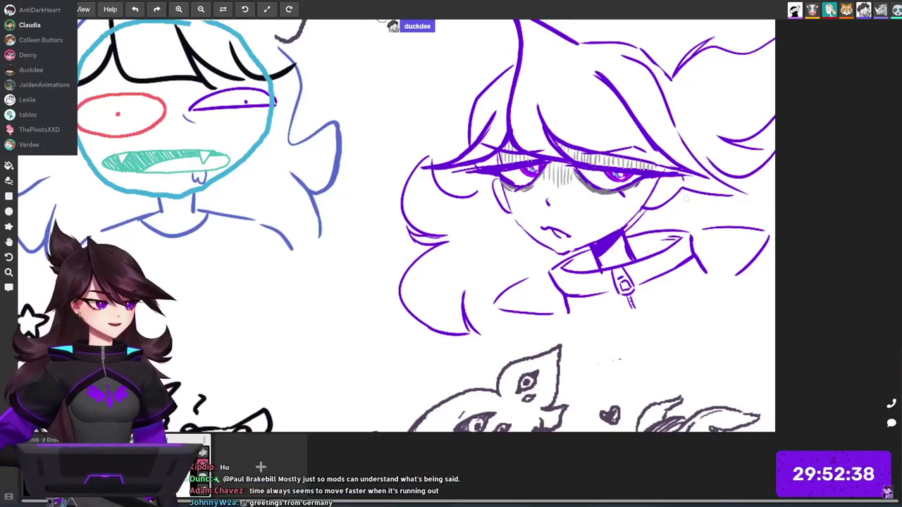
Examine the heavy-lidded purple head up close and alongside the neighbouring sketches.
left_click_drag(686, 198, 709, 158)
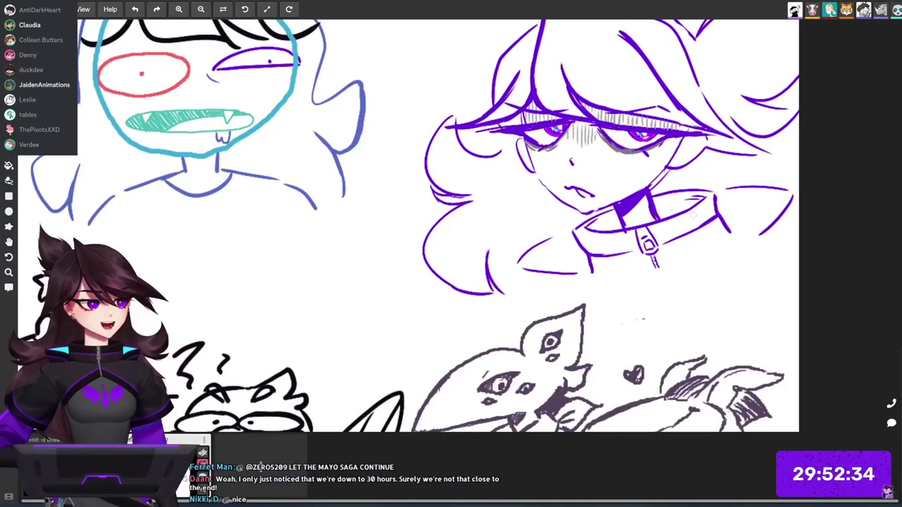
scroll(693, 215, "down", 5)
left_click_drag(693, 215, 596, 251)
left_click_drag(560, 213, 631, 213)
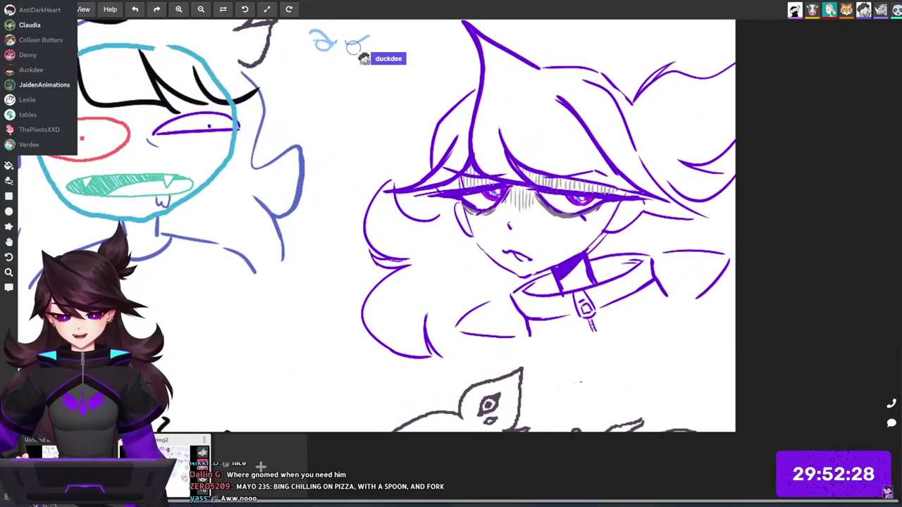
left_click_drag(537, 197, 627, 198)
scroll(449, 225, "left", 3)
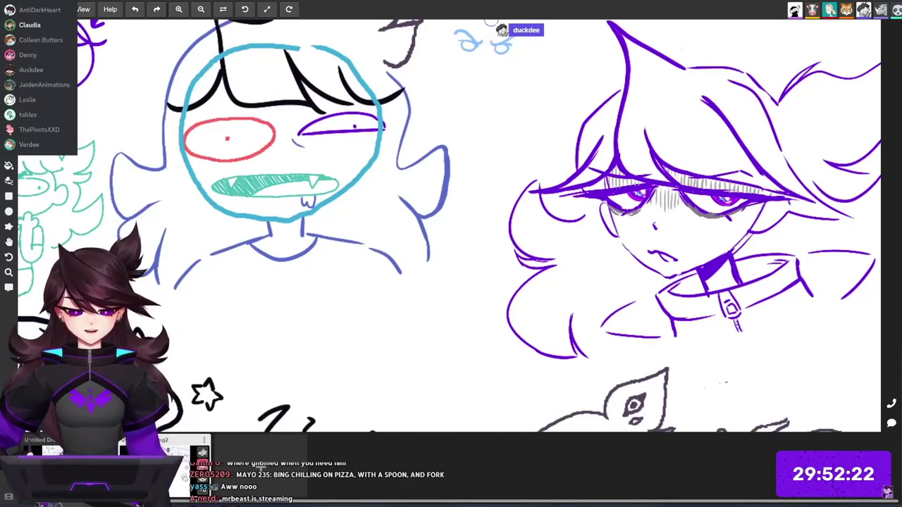
scroll(442, 225, "right", 3)
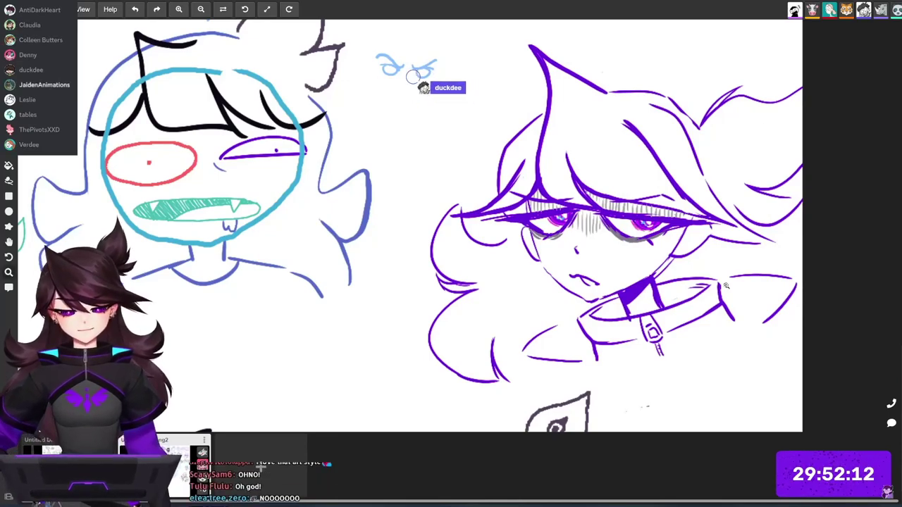
scroll(729, 285, "down", 5)
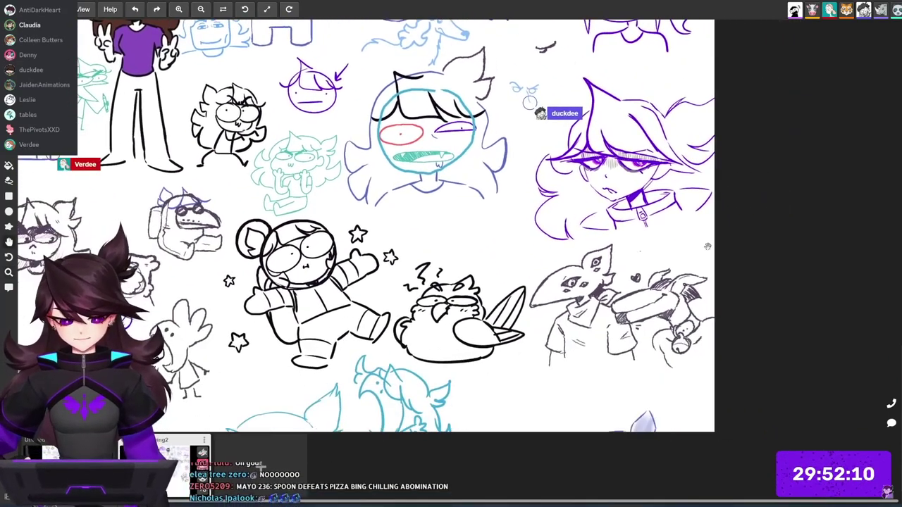
scroll(711, 239, "up", 4)
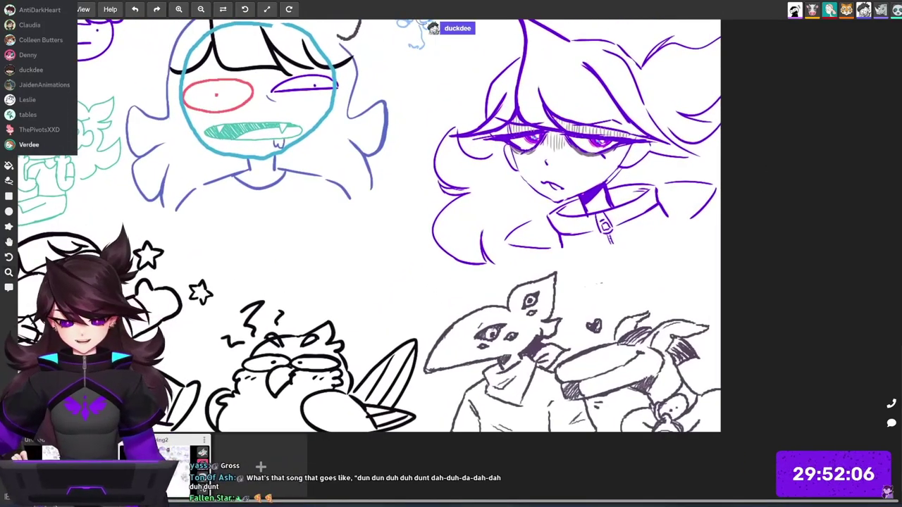
Hatch shading inside the purple head's ear and draw the jacket's sleeve edges below the shoulders.
left_click_drag(616, 67, 581, 143)
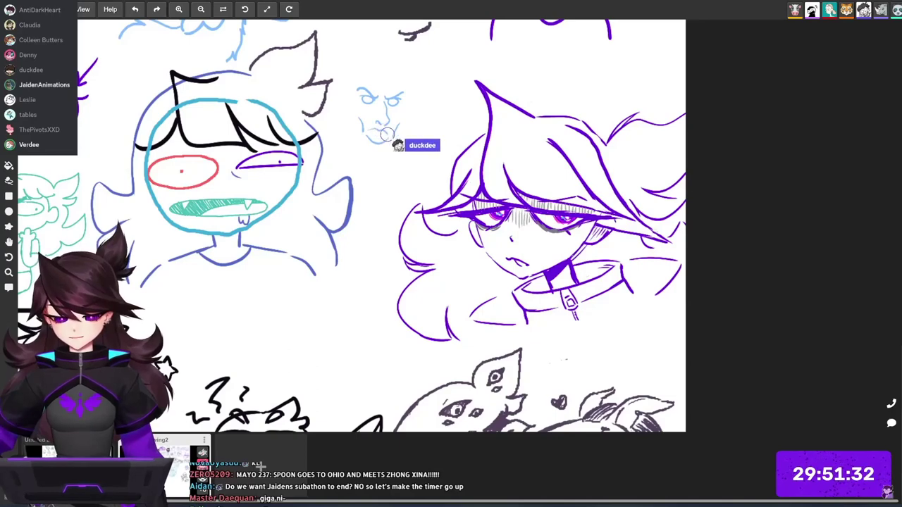
left_click_drag(529, 332, 612, 266)
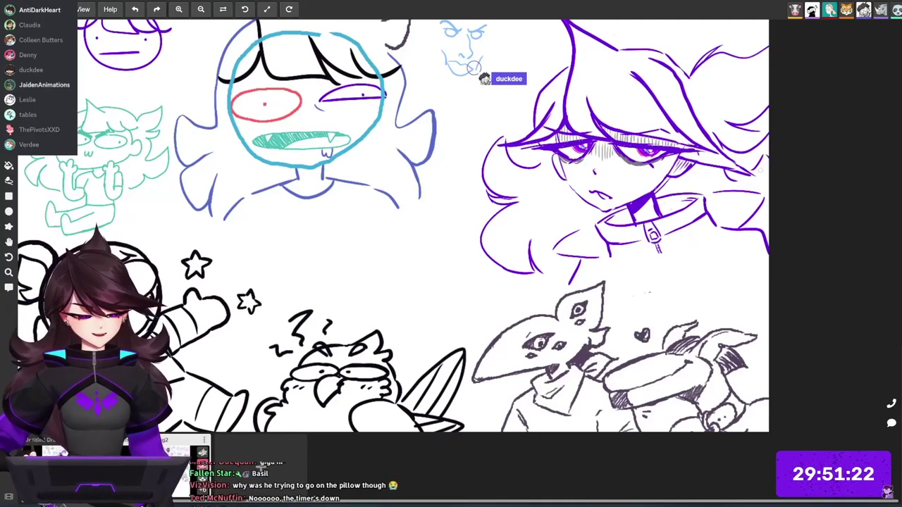
scroll(648, 303, "down", 5)
left_click_drag(648, 308, 661, 277)
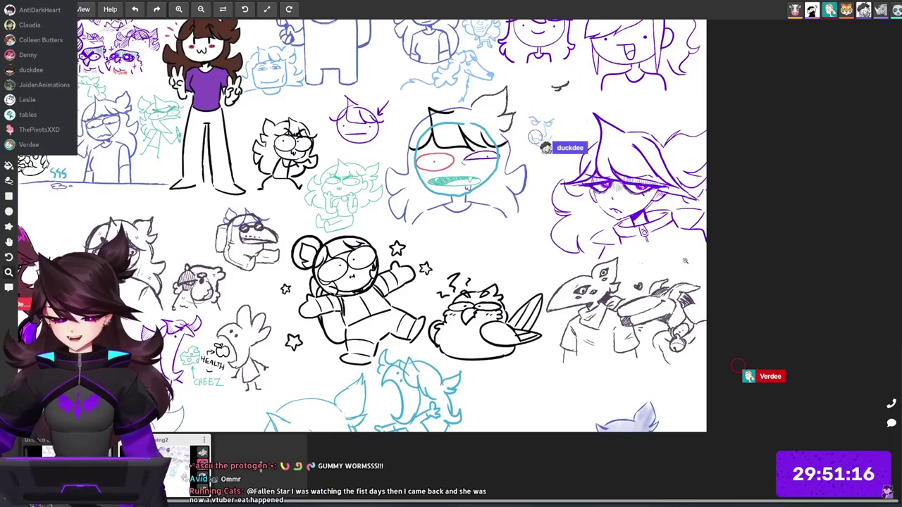
Thicken the crown and lower bangs outlines of the purple head and darken the grey bags under the eyes.
scroll(690, 214, "up", 4)
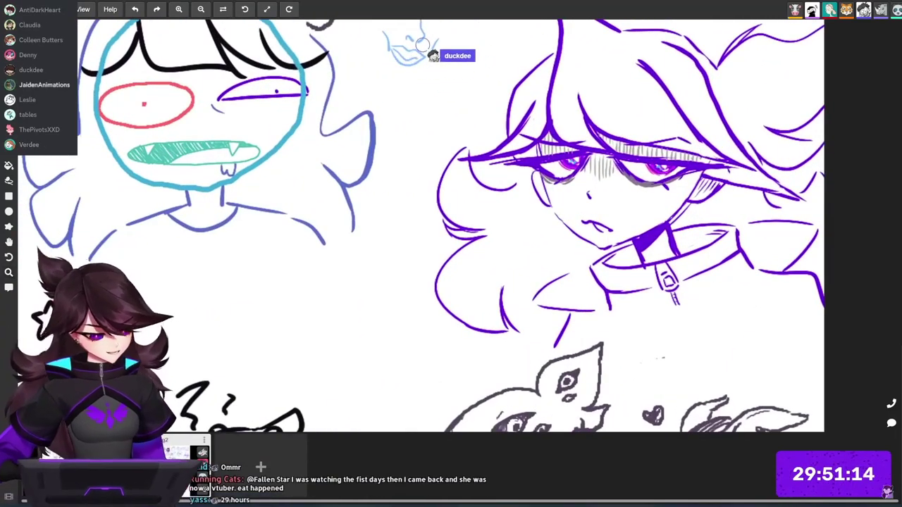
left_click_drag(663, 155, 636, 220)
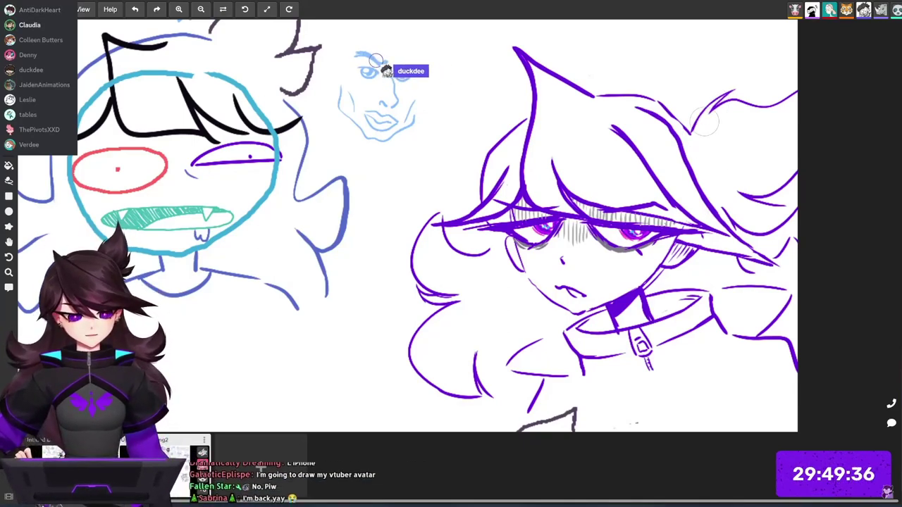
scroll(754, 224, "down", 5)
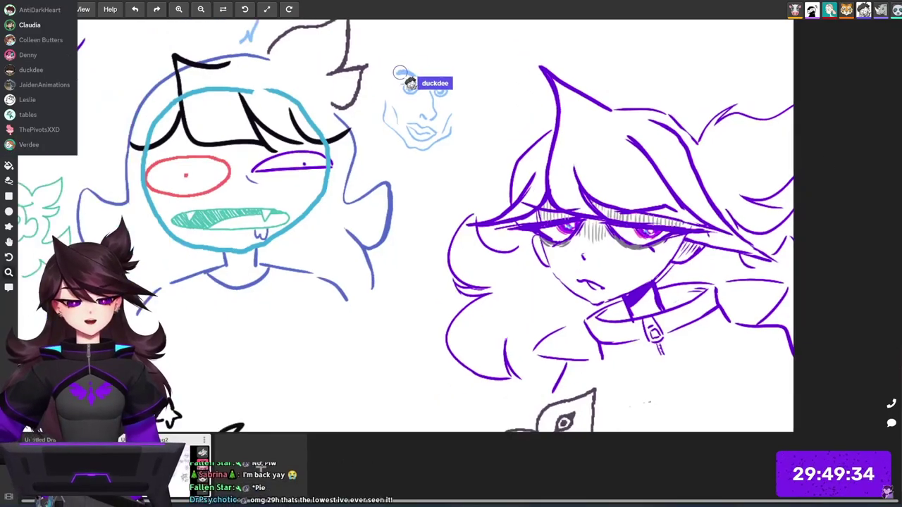
left_click_drag(812, 248, 757, 235)
left_click_drag(618, 183, 746, 162)
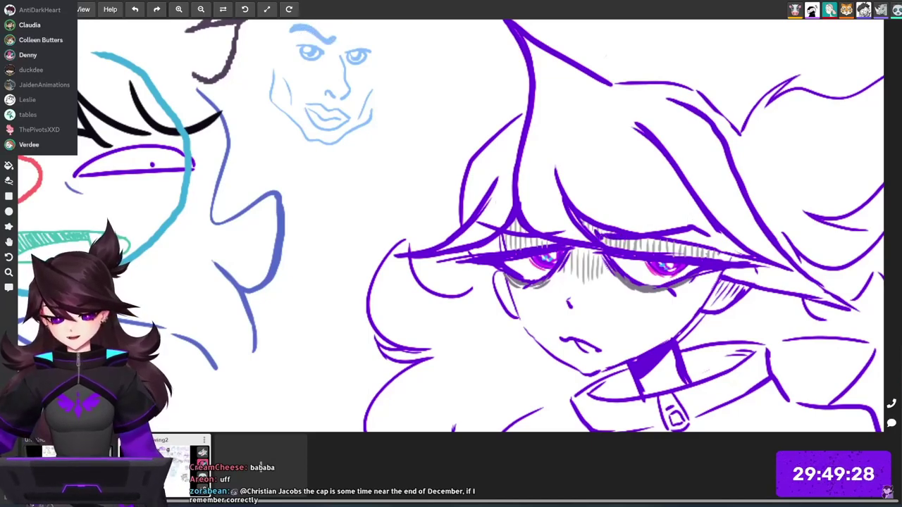
left_click_drag(658, 227, 793, 205)
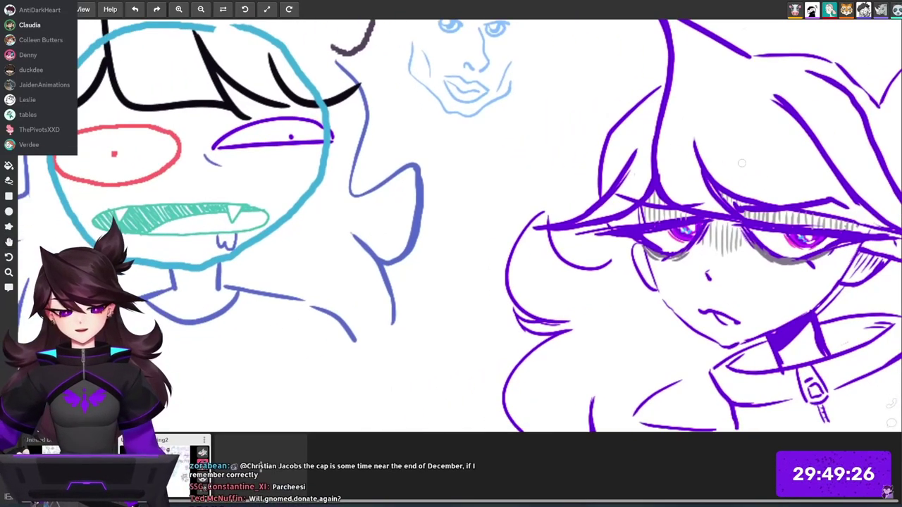
left_click_drag(761, 236, 539, 148)
left_click_drag(700, 176, 711, 174)
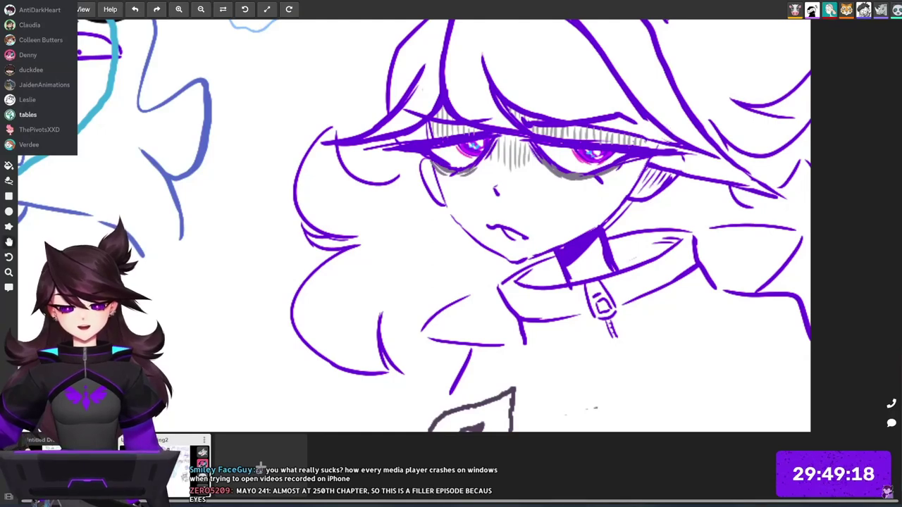
left_click_drag(649, 205, 689, 231)
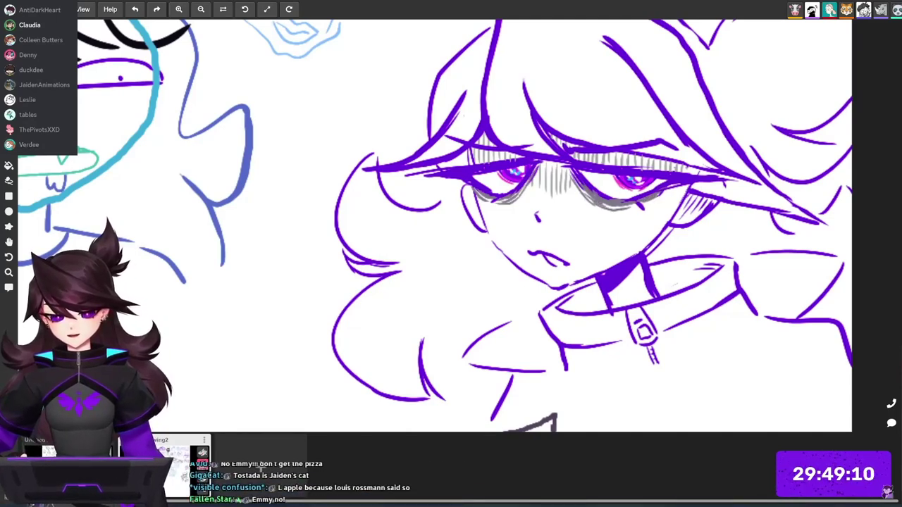
Survey the purple head together with all the other sketches on the shared canvas.
left_click_drag(718, 236, 666, 250)
scroll(665, 251, "down", 3)
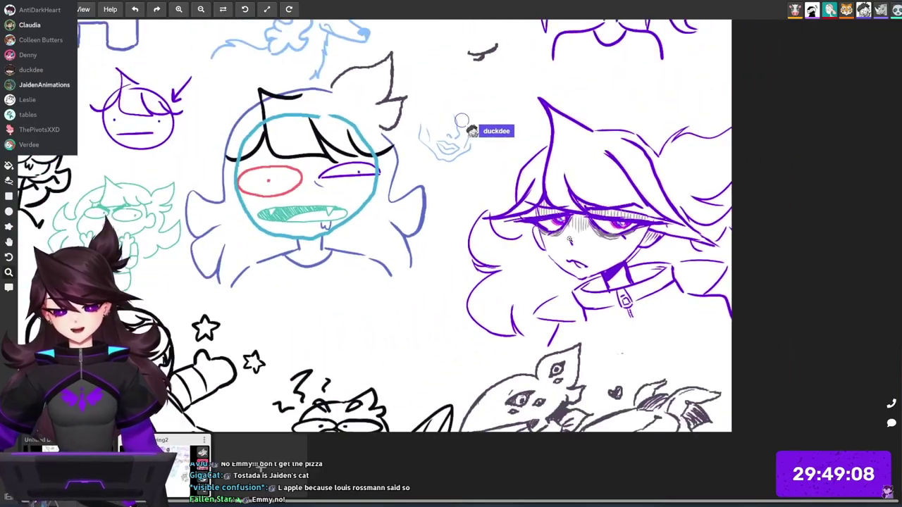
scroll(379, 225, "down", 3)
scroll(701, 241, "down", 4)
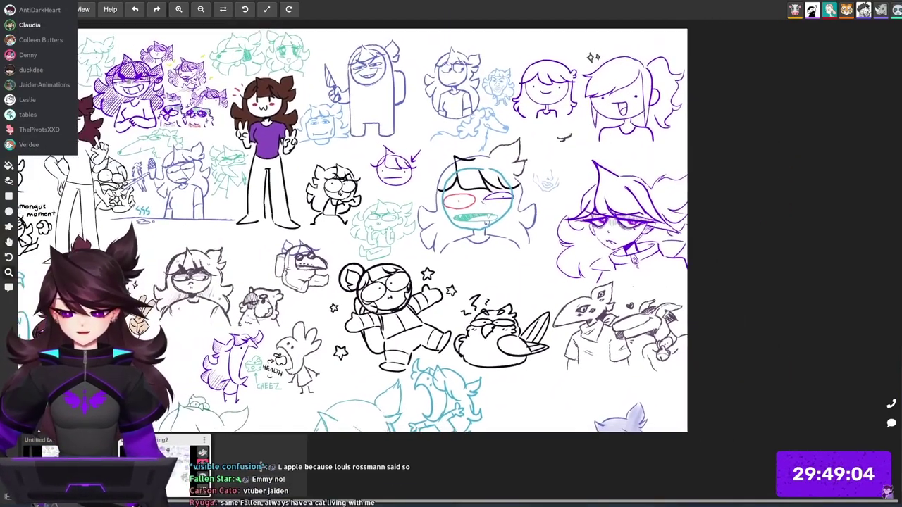
left_click_drag(381, 240, 357, 232)
left_click_drag(638, 294, 654, 278)
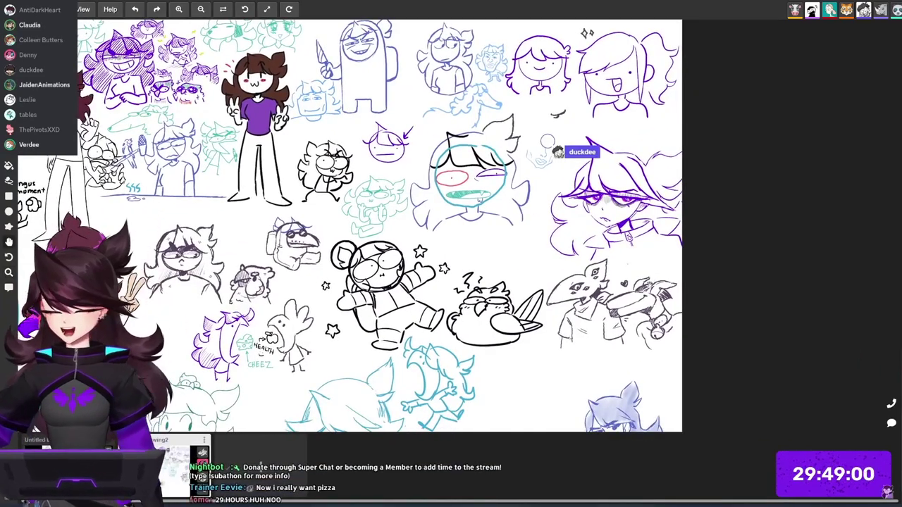
left_click_drag(352, 239, 447, 230)
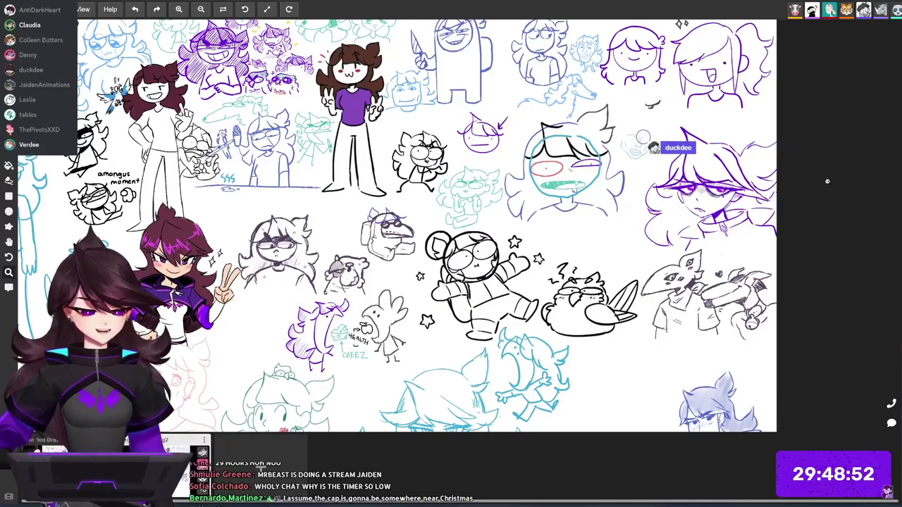
Paint cyan highlights across the bangs and the adjoining side hair of the heavy-lidded purple head.
left_click_drag(821, 182, 809, 187)
left_click_drag(715, 146, 597, 224)
scroll(597, 224, "up", 5)
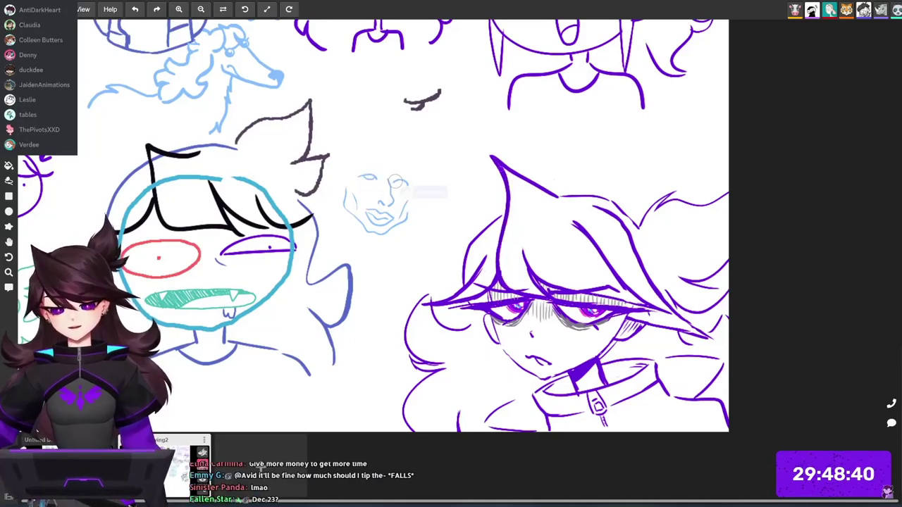
left_click_drag(394, 303, 437, 145)
left_click_drag(785, 97, 771, 145)
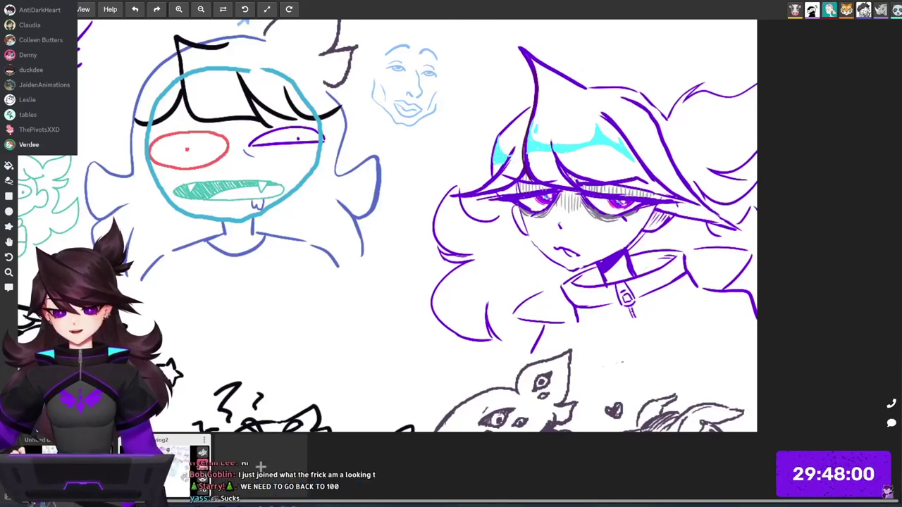
Add cyan highlight strokes inside the ponytail of the purple head.
mouse_move(727, 195)
left_mouse_down()
mouse_move(656, 198)
mouse_move(653, 187)
mouse_move(632, 243)
left_mouse_up()
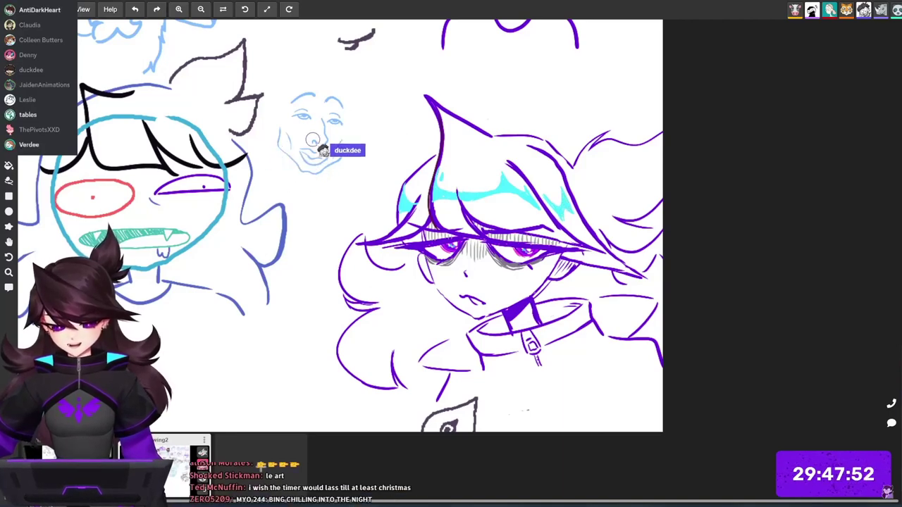
left_click_drag(661, 186, 622, 183)
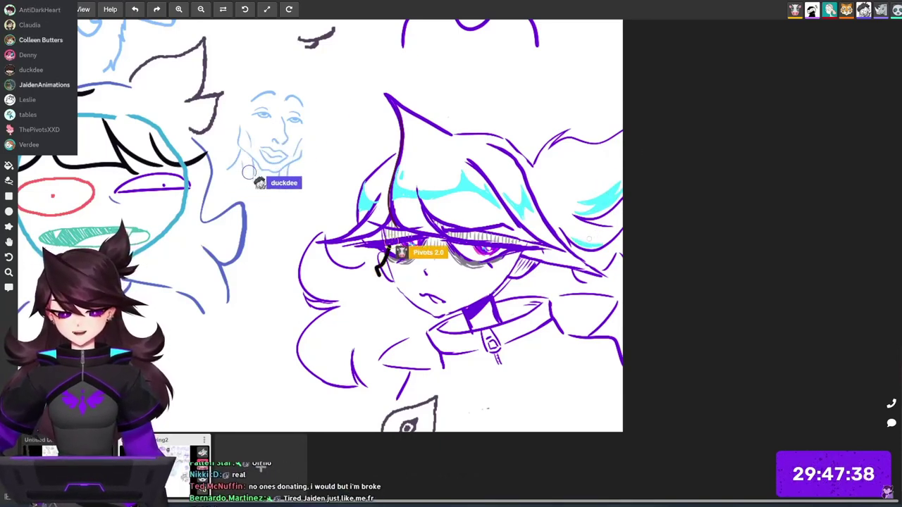
left_click_drag(633, 204, 719, 168)
left_click_drag(751, 99, 736, 136)
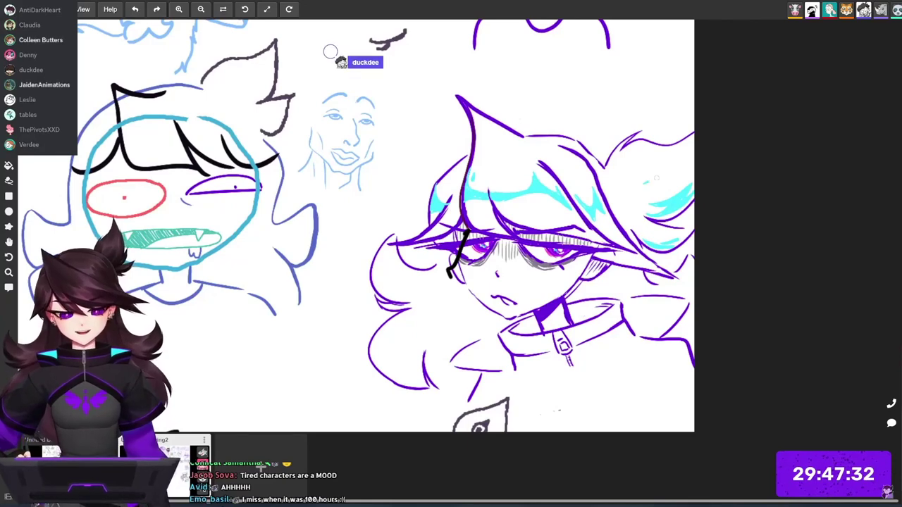
Add cyan highlights to the upper and lower curls of the purple head's loose side hair.
left_click_drag(518, 281, 610, 227)
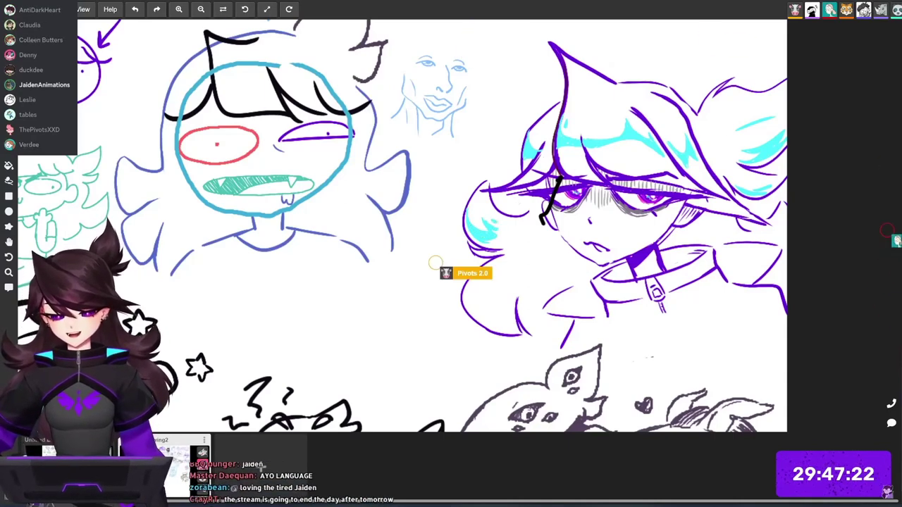
left_click_drag(611, 256, 636, 200)
mouse_move(506, 223)
left_mouse_down()
mouse_move(513, 265)
mouse_move(528, 214)
left_mouse_up()
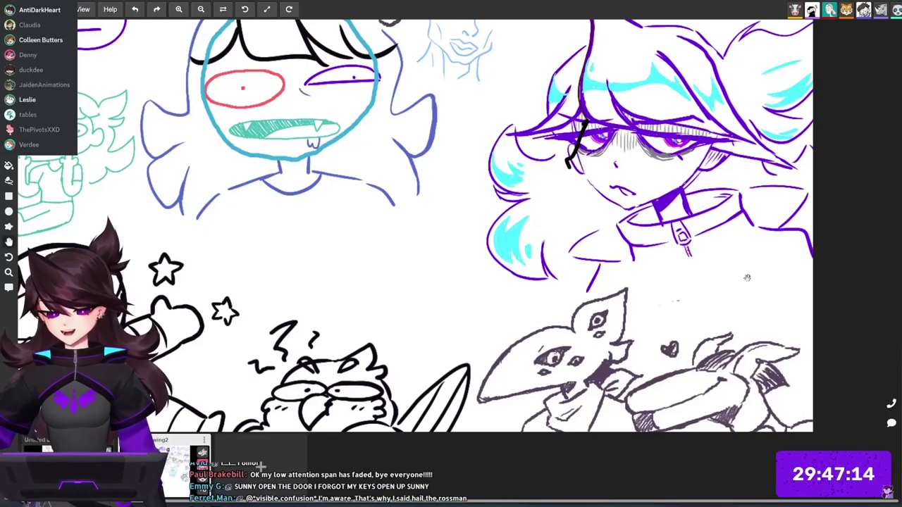
Examine the purple head with its cyan highlights alongside the neighbouring sketches and the full shared canvas.
left_click_drag(752, 244, 608, 249)
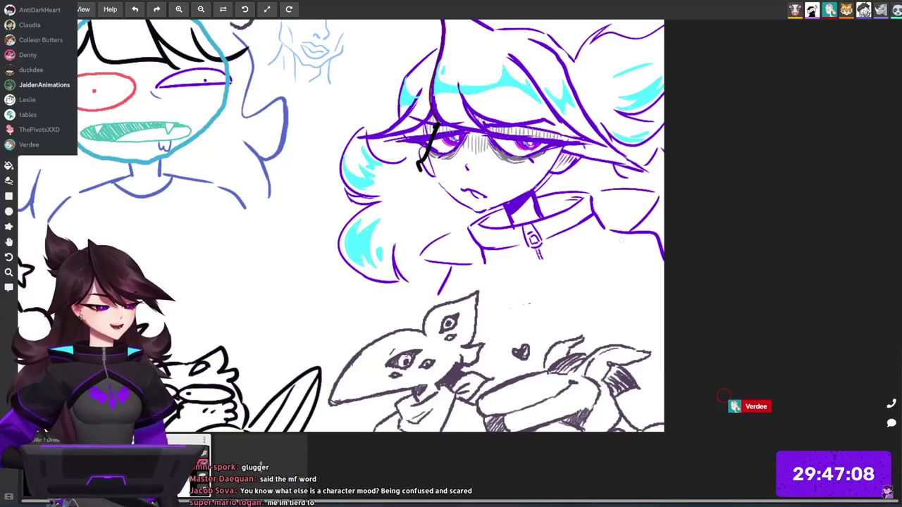
scroll(614, 303, "down", 6)
left_click_drag(612, 303, 709, 228)
left_click_drag(696, 185, 613, 260)
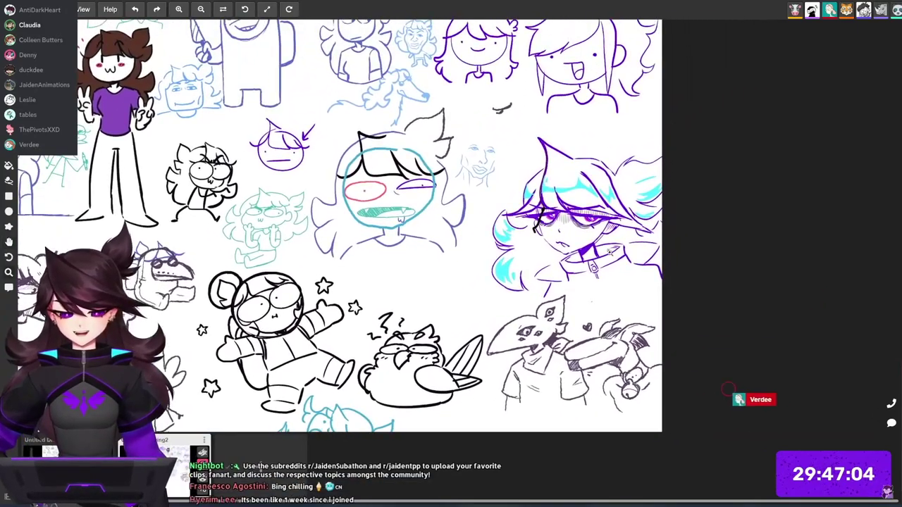
scroll(602, 204, "up", 3)
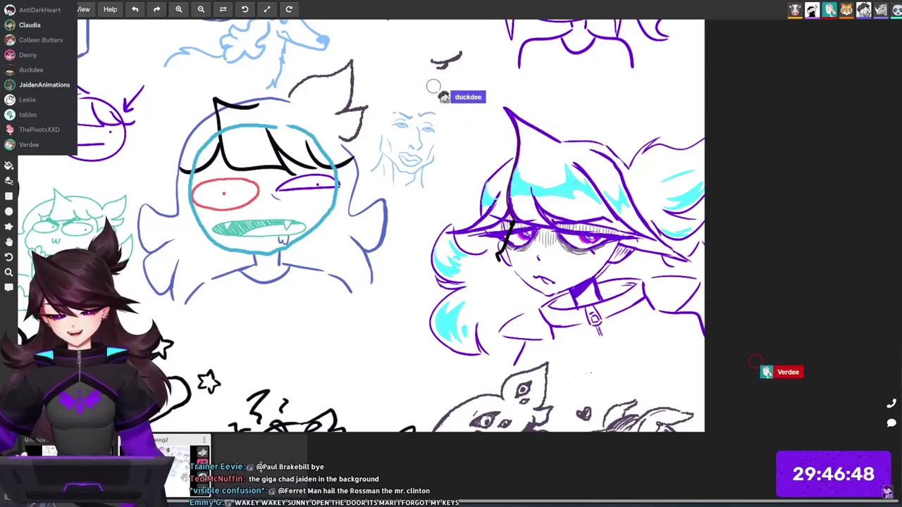
scroll(659, 255, "down", 3)
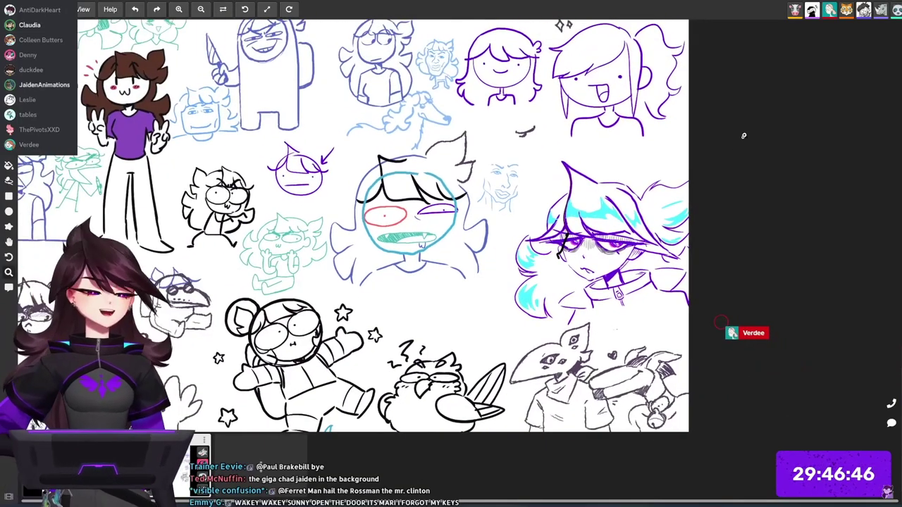
scroll(656, 294, "down", 2)
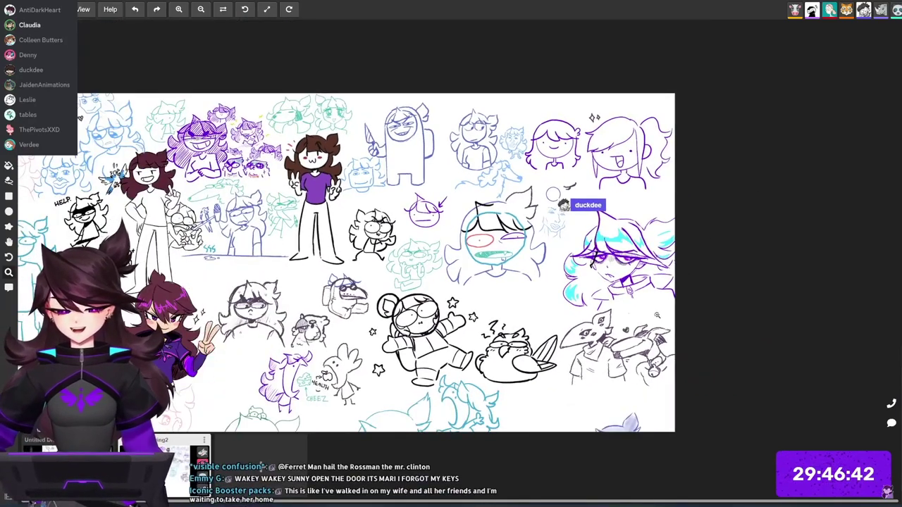
mouse_move(651, 317)
left_mouse_down()
mouse_move(678, 228)
mouse_move(648, 238)
mouse_move(640, 286)
mouse_move(739, 192)
left_mouse_up()
left_click_drag(611, 297, 642, 246)
key("z")
scroll(642, 246, "down", 2)
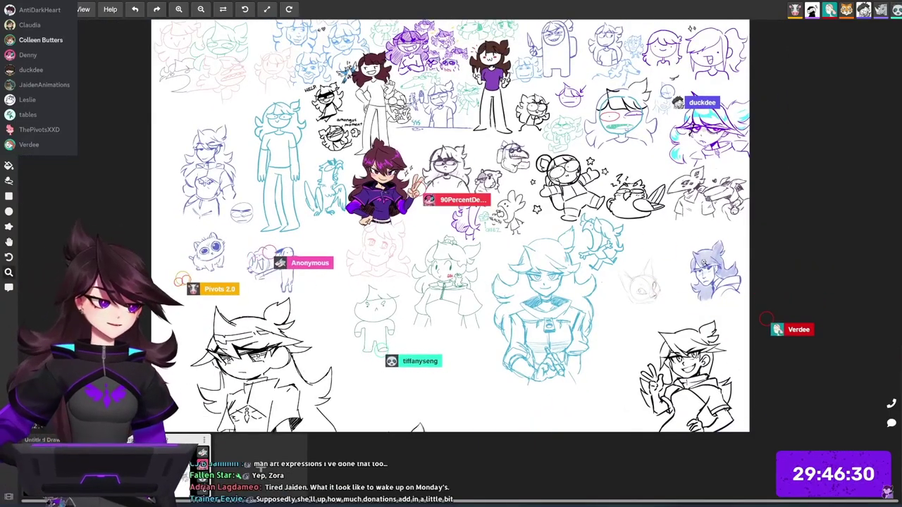
Examine the coloured peace-sign character up close and look over the sketches surrounding it and in the canvas's lower half.
scroll(373, 179, "up", 5)
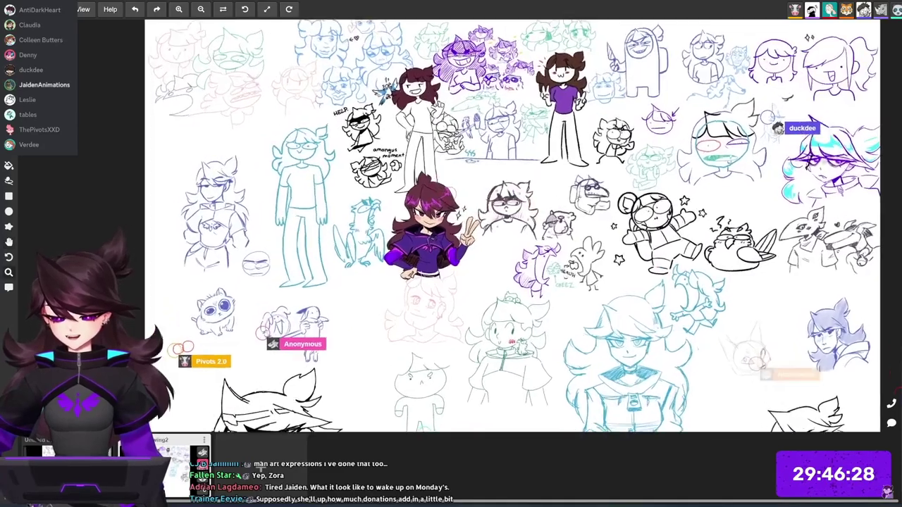
scroll(444, 243, "down", 5)
scroll(438, 240, "up", 4)
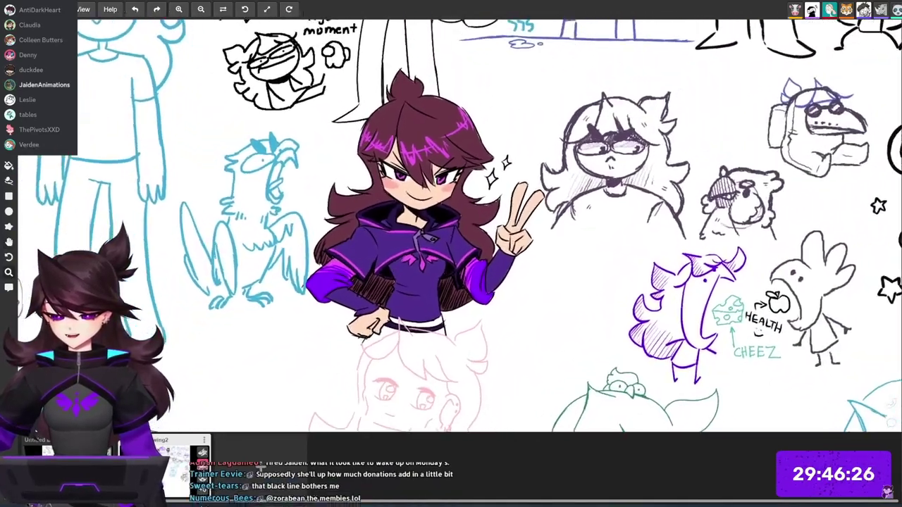
scroll(439, 238, "down", 1)
scroll(621, 265, "down", 3)
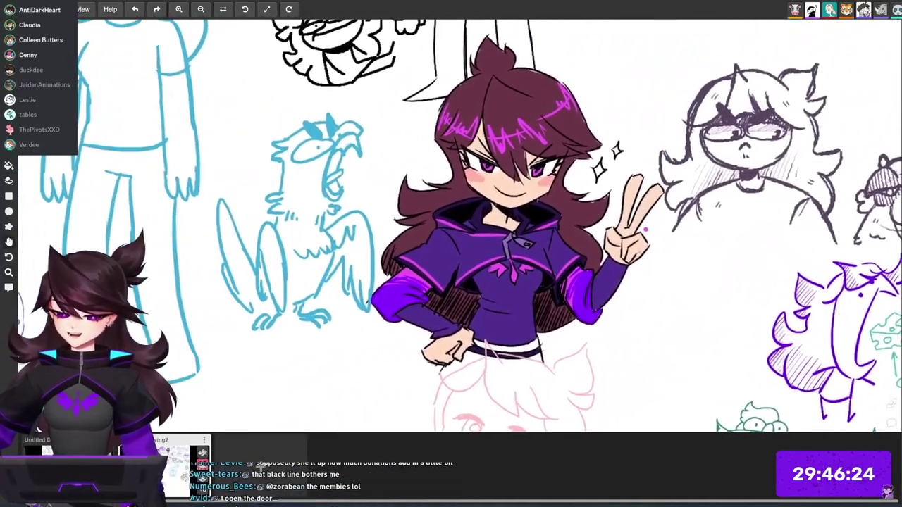
scroll(631, 303, "down", 3)
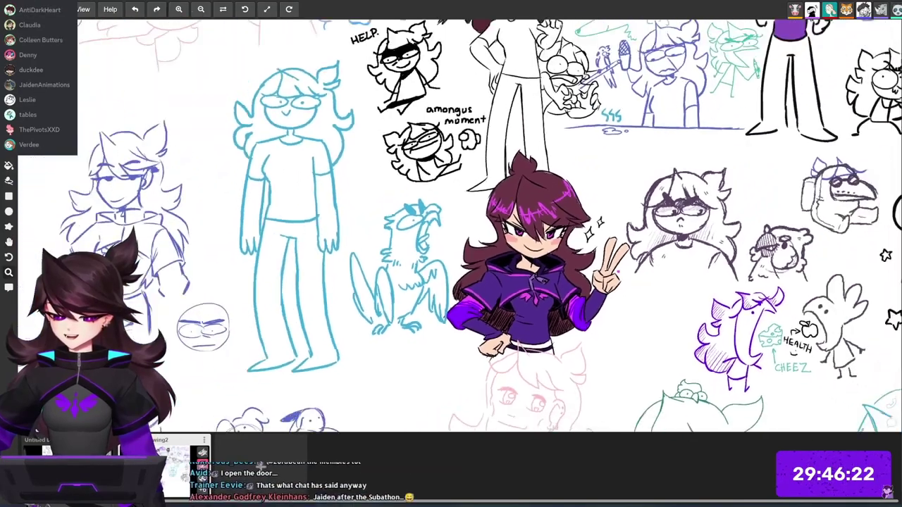
scroll(631, 303, "up", 2)
scroll(634, 305, "down", 3)
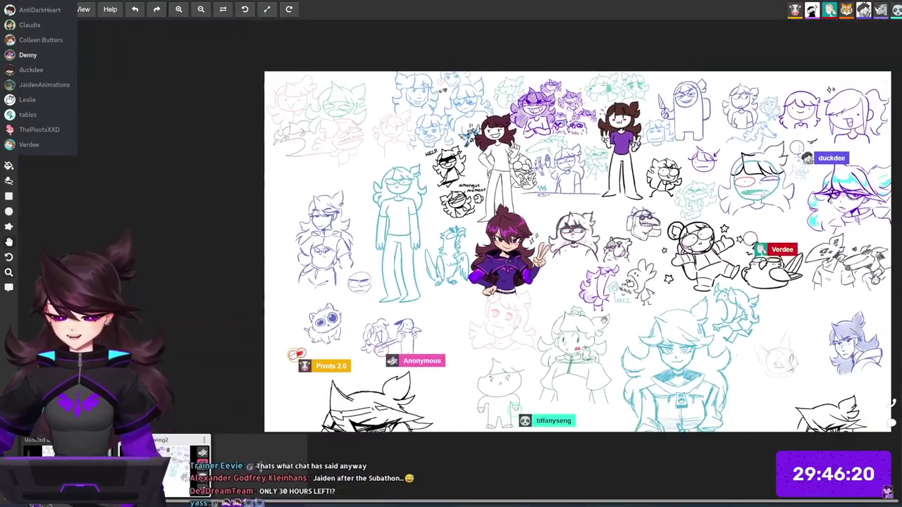
scroll(567, 288, "up", 2)
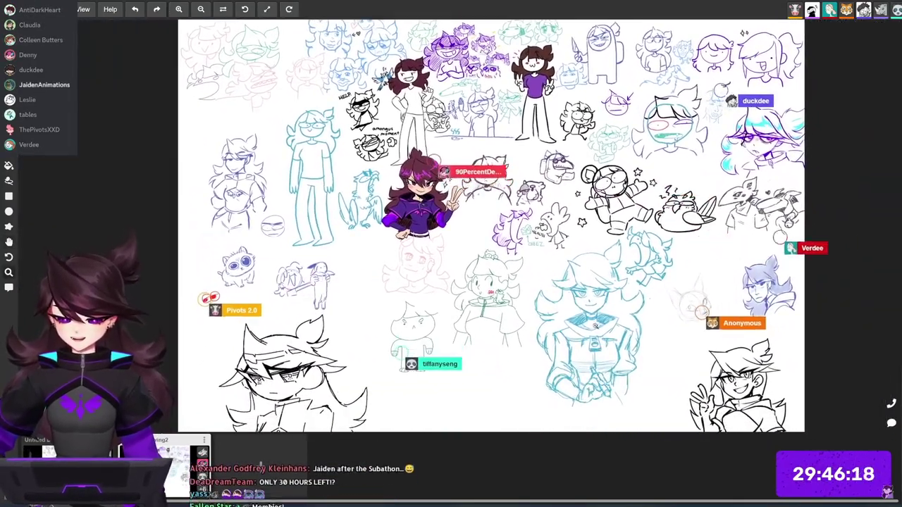
left_click_drag(568, 288, 544, 246)
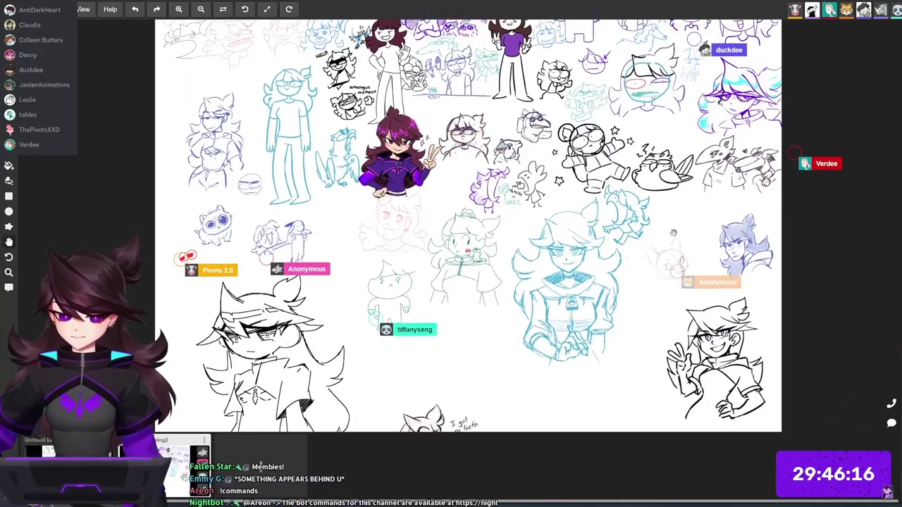
left_click_drag(706, 218, 657, 268)
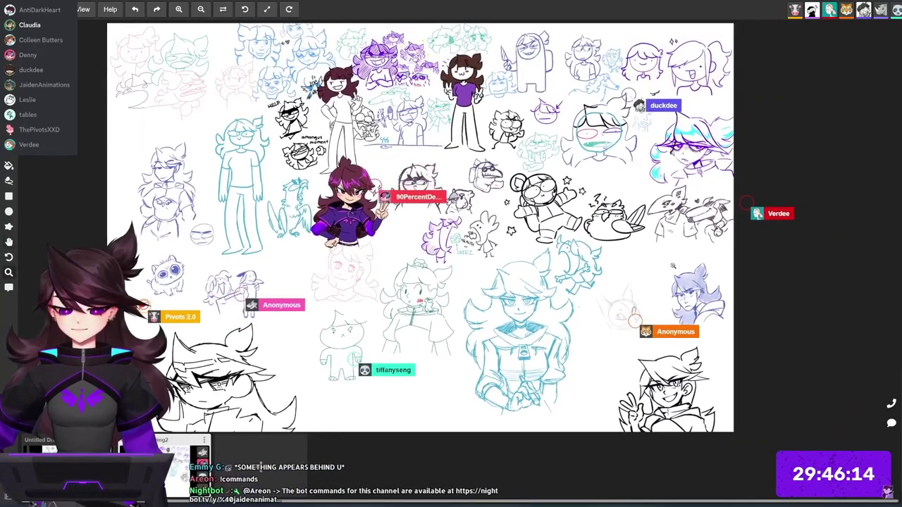
left_click_drag(644, 309, 635, 244)
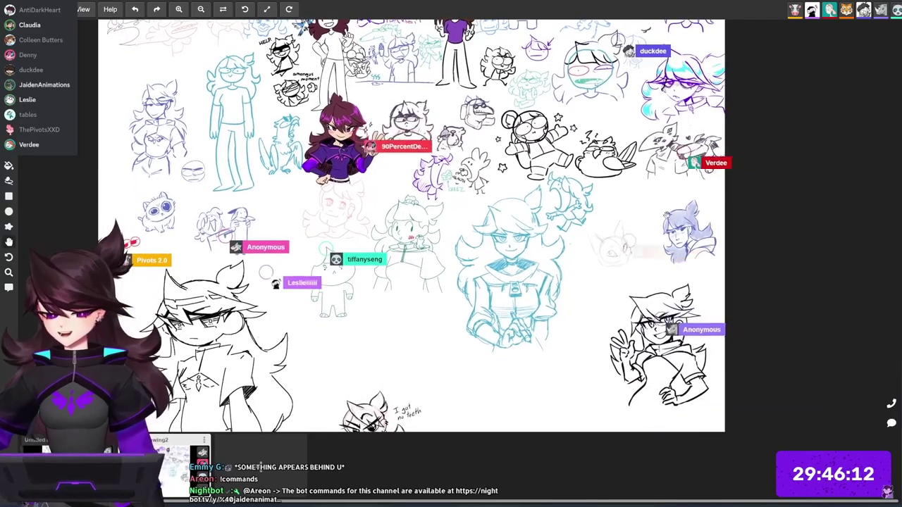
Draw a small grey cat with purple outlines, round yellow eyes and whiskers between the realistic cat head and the blue portrait.
scroll(635, 244, "up", 1)
scroll(627, 251, "up", 8)
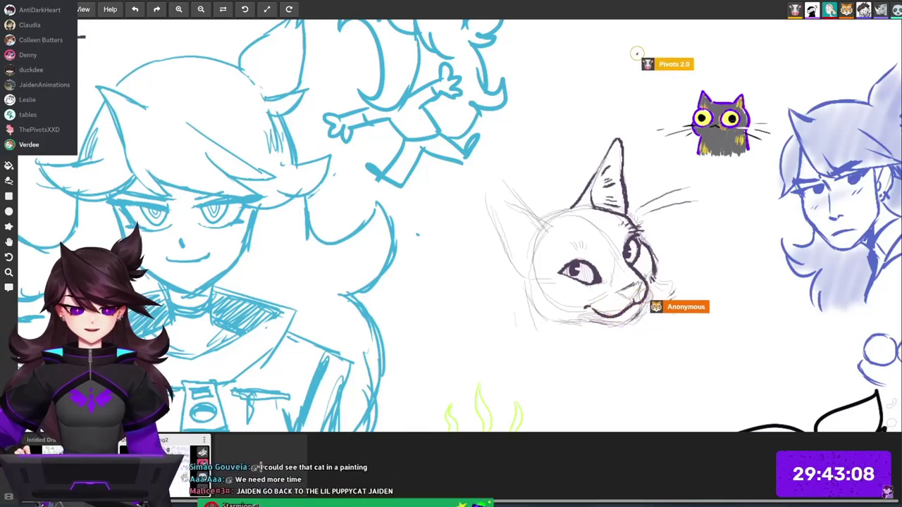
left_click_drag(840, 164, 589, 364)
Survey the small grey cat together with the sketches across the middle and lower canvas.
scroll(451, 226, "down", 3)
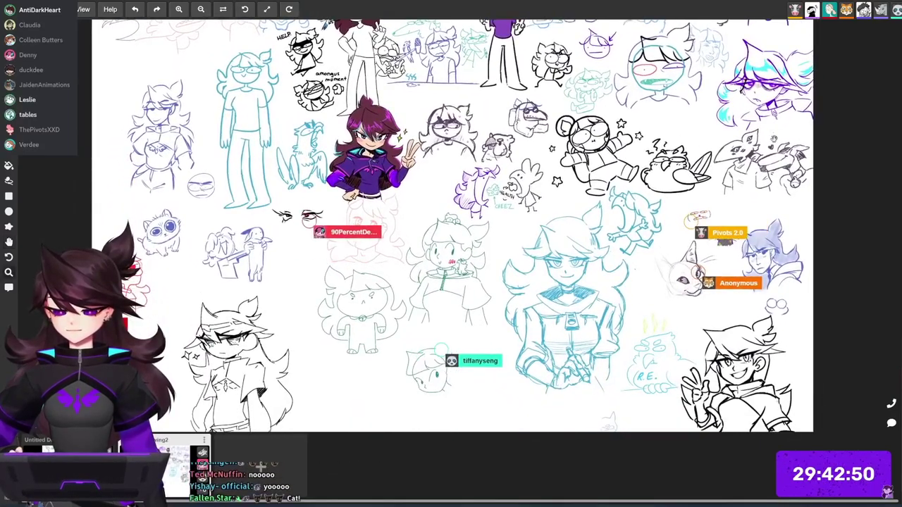
scroll(450, 226, "down", 4)
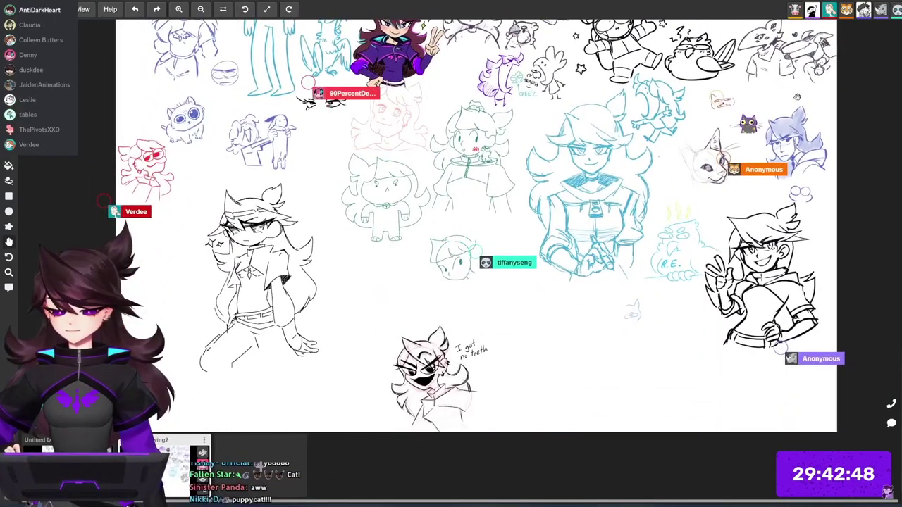
left_click_drag(795, 100, 785, 120)
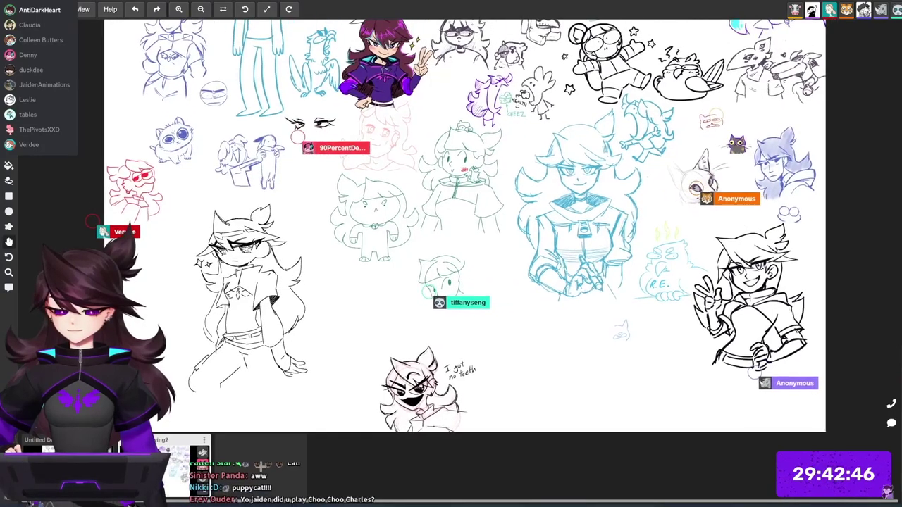
left_click_drag(465, 184, 442, 267)
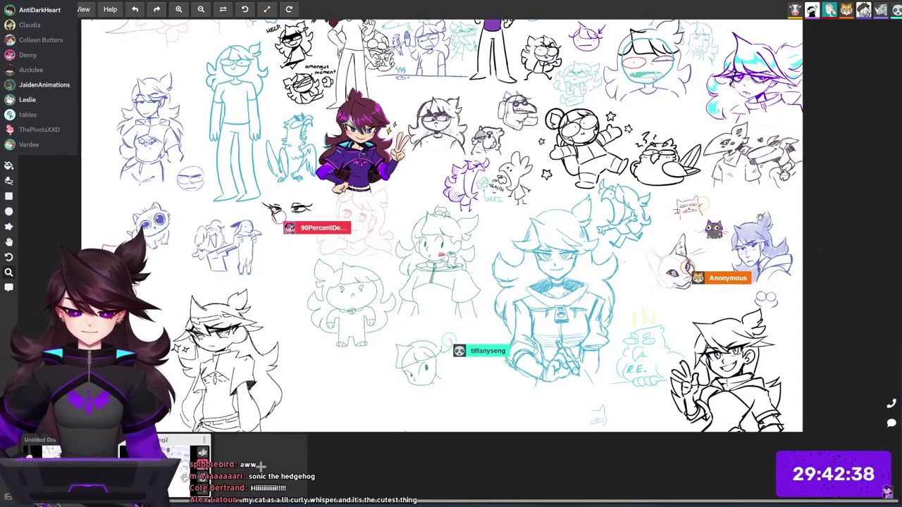
scroll(441, 226, "down", 1)
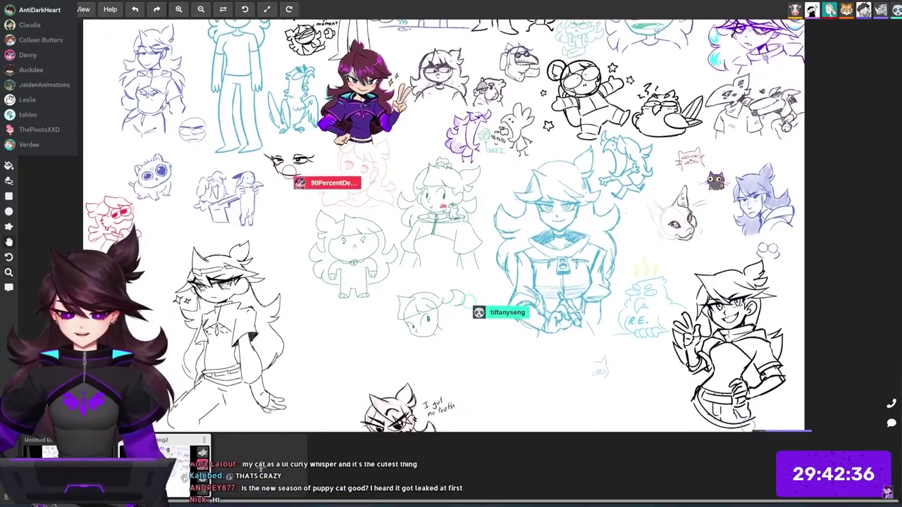
left_click_drag(441, 225, 451, 251)
left_click_drag(799, 283, 804, 288)
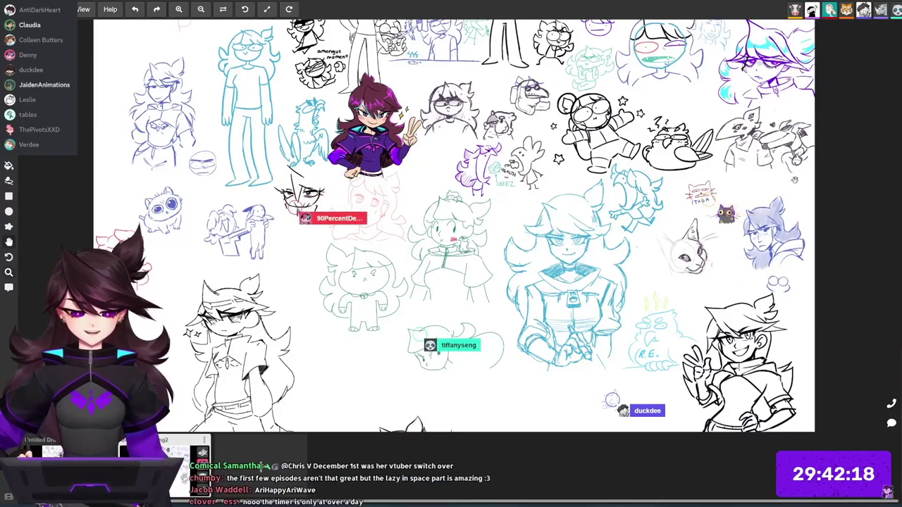
left_click_drag(796, 178, 746, 202)
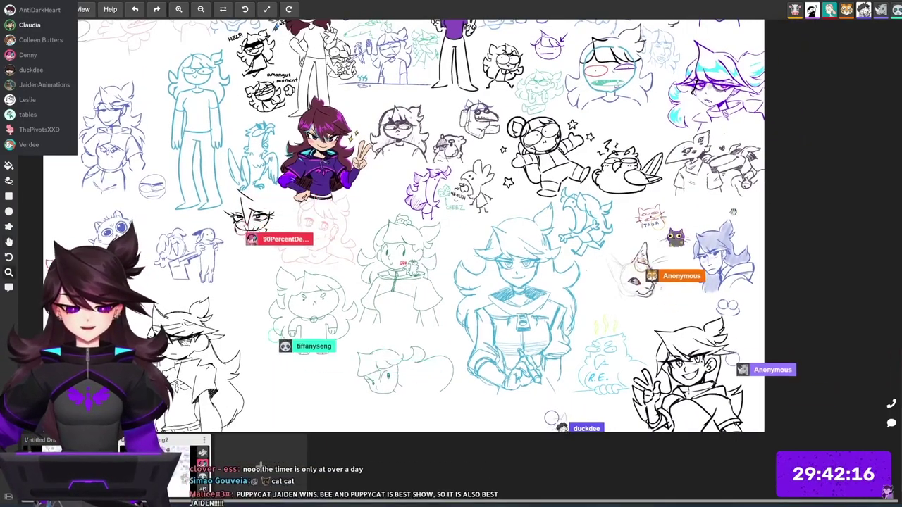
left_click_drag(754, 244, 796, 146)
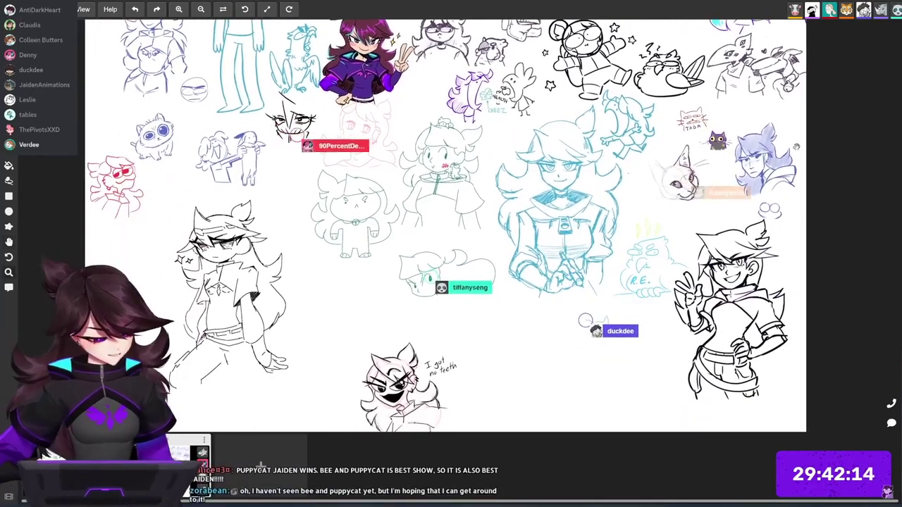
Examine the cat sketches and the blue shaded portrait beside them up close.
mouse_move(701, 176)
left_mouse_down()
mouse_move(655, 205)
mouse_move(727, 206)
left_mouse_up()
left_click_drag(818, 229, 790, 231)
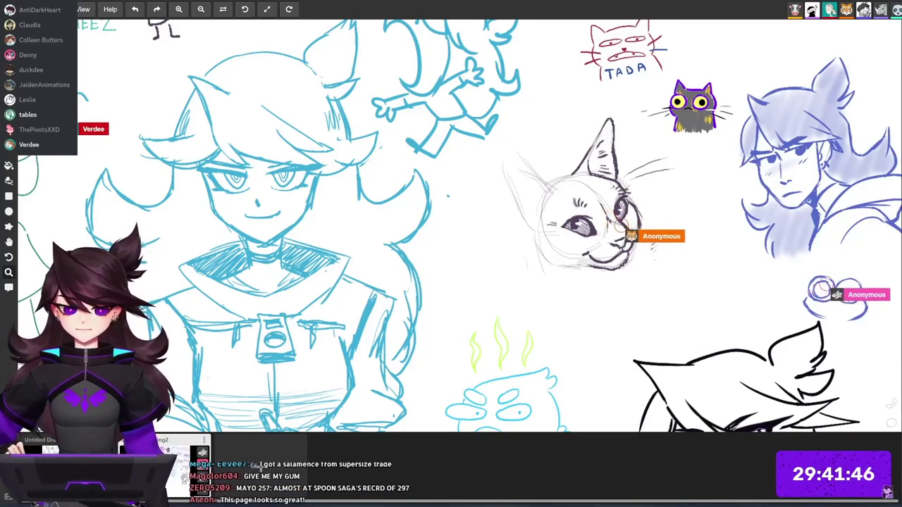
scroll(691, 109, "up", 4)
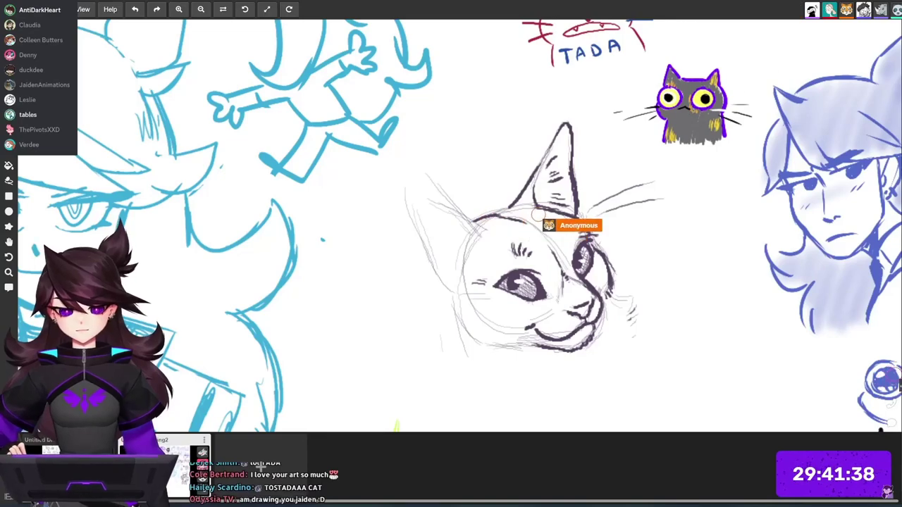
left_click_drag(767, 217, 721, 222)
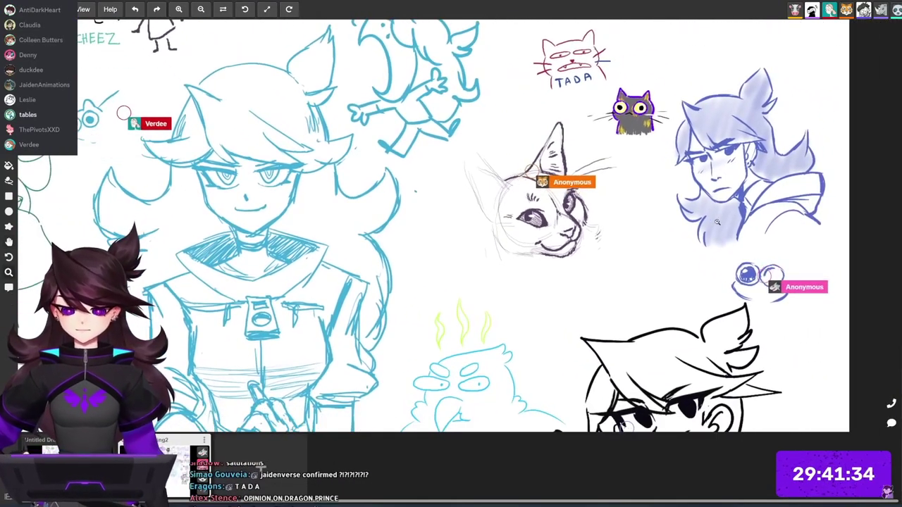
scroll(721, 222, "up", 3)
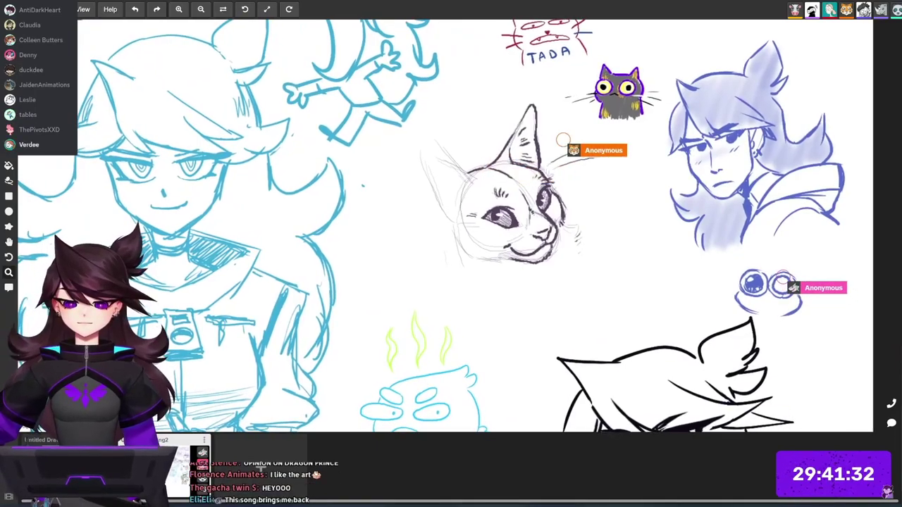
Survey the collaborators' sketches around the large cyan girl and across the upper and middle canvas.
scroll(720, 221, "down", 3)
scroll(720, 221, "down", 3)
left_click_drag(719, 281, 684, 184)
left_click_drag(757, 280, 734, 316)
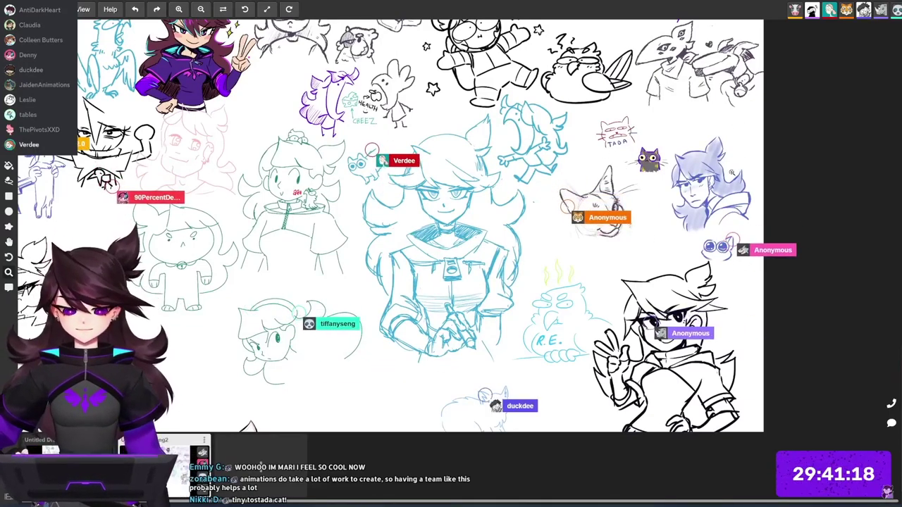
left_click_drag(731, 172, 692, 205)
left_click_drag(588, 338, 729, 245)
left_click_drag(709, 268, 631, 335)
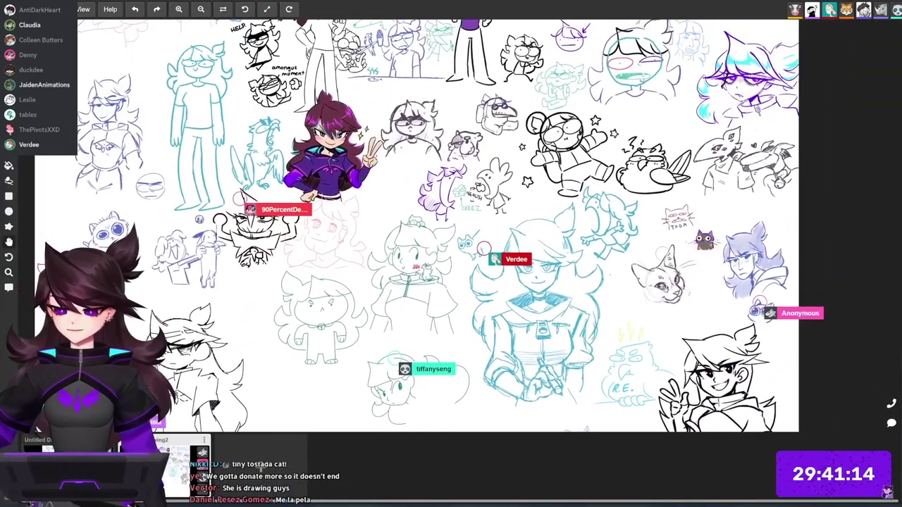
Sketch a small purple long-haired head with closed eyes between the black astronaut and the head with cyan highlights.
left_click_drag(641, 80, 608, 142)
mouse_move(728, 173)
left_mouse_down()
mouse_move(786, 160)
mouse_move(789, 186)
left_mouse_up()
scroll(789, 188, "up", 2)
scroll(697, 198, "up", 3)
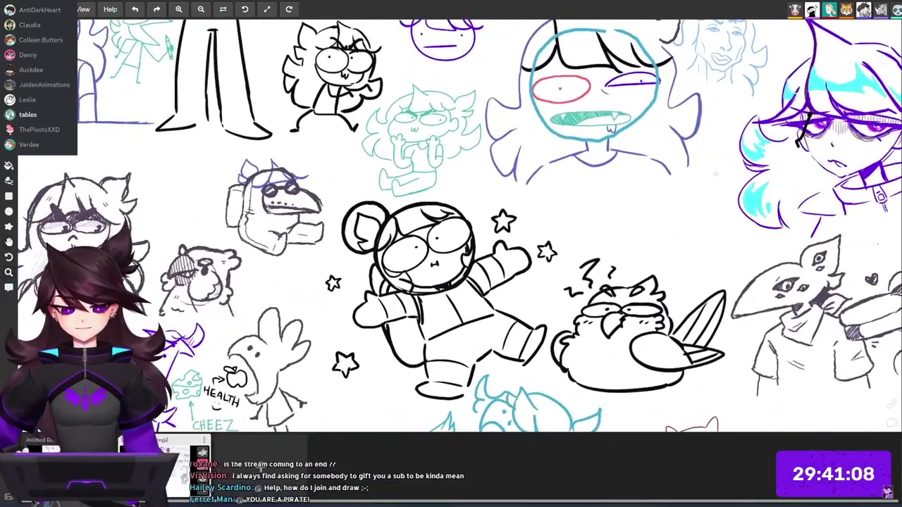
mouse_move(705, 213)
left_mouse_down()
mouse_move(846, 151)
mouse_move(831, 190)
mouse_move(802, 136)
left_mouse_up()
left_click_drag(843, 177, 804, 186)
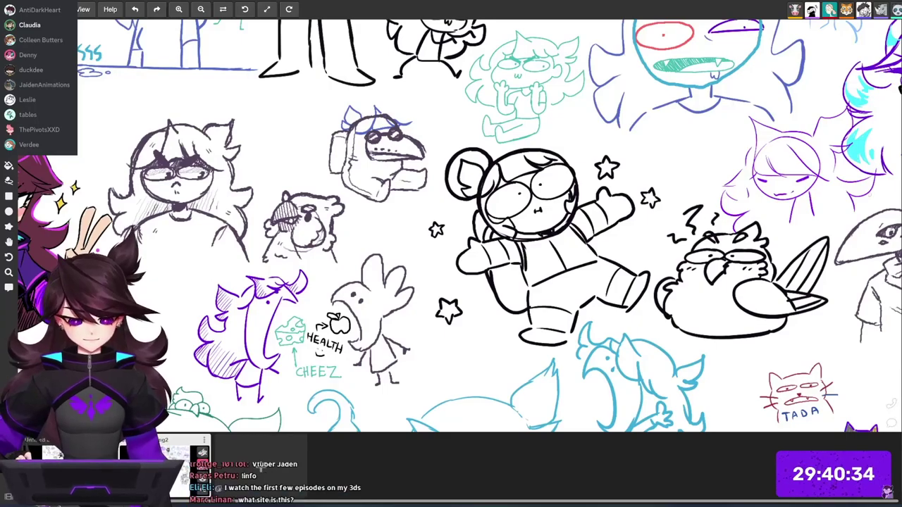
Look over the middle and lower canvas and examine the cat sketches and blue shaded portrait up close.
scroll(460, 226, "down", 5)
scroll(451, 225, "down", 2)
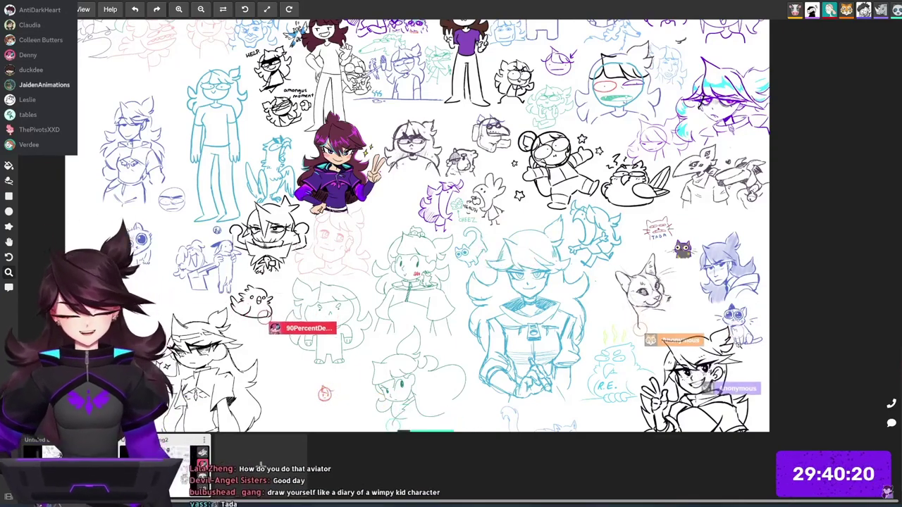
mouse_move(423, 282)
left_mouse_down()
mouse_move(469, 210)
mouse_move(516, 355)
mouse_move(490, 335)
left_mouse_up()
left_click_drag(706, 293, 662, 128)
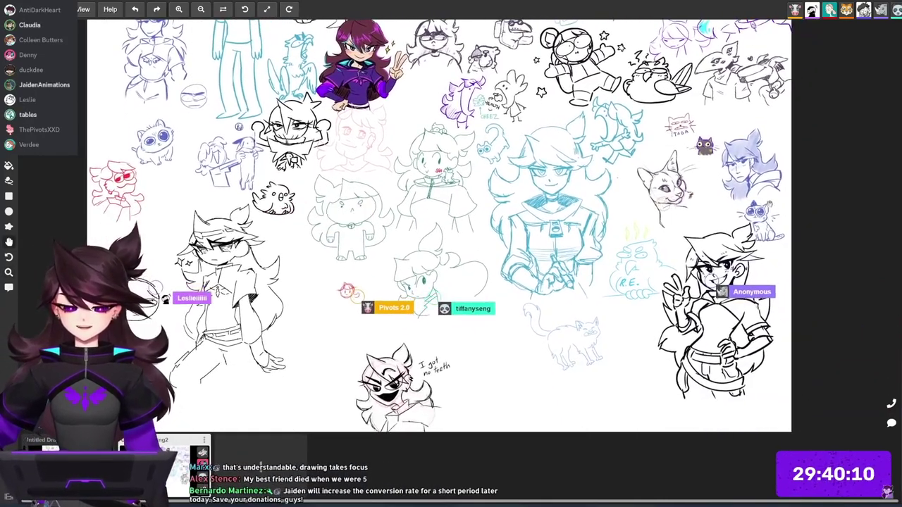
scroll(729, 129, "up", 6)
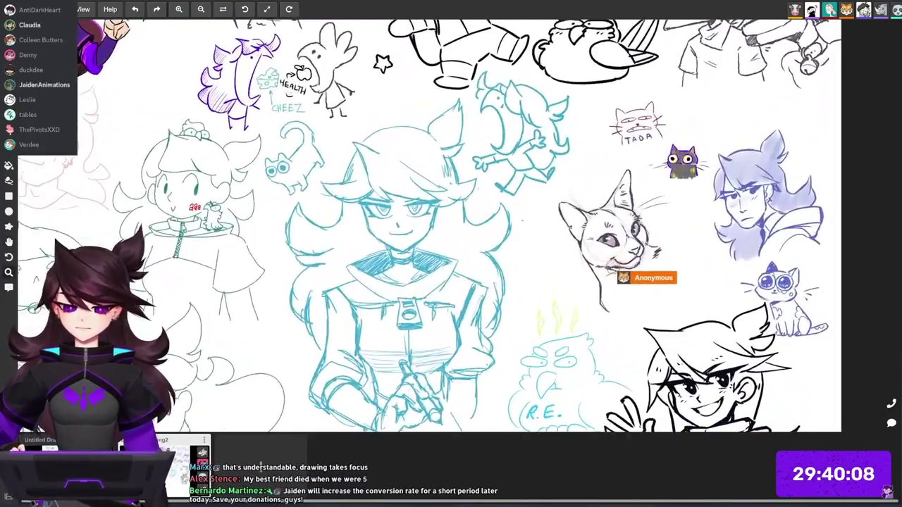
left_click_drag(716, 202, 678, 185)
left_click_drag(650, 291, 705, 186)
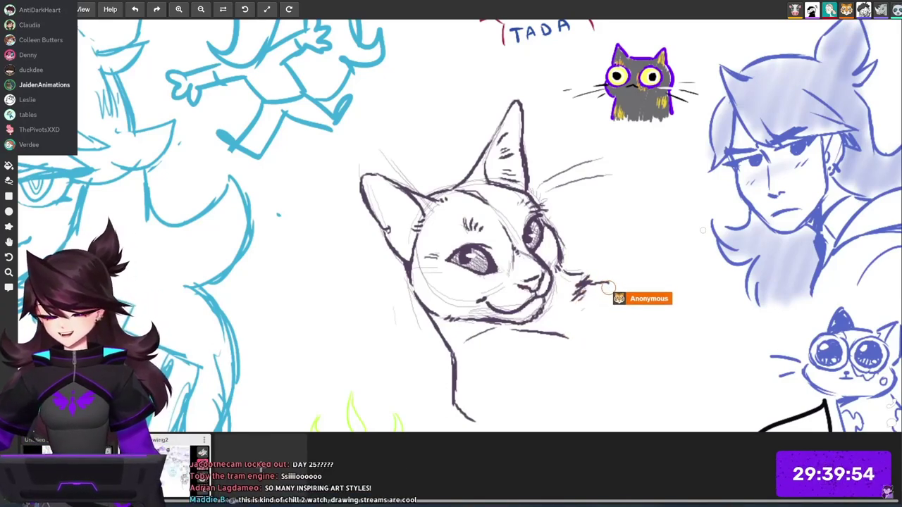
left_click_drag(780, 164, 757, 210)
left_click_drag(731, 244, 766, 180)
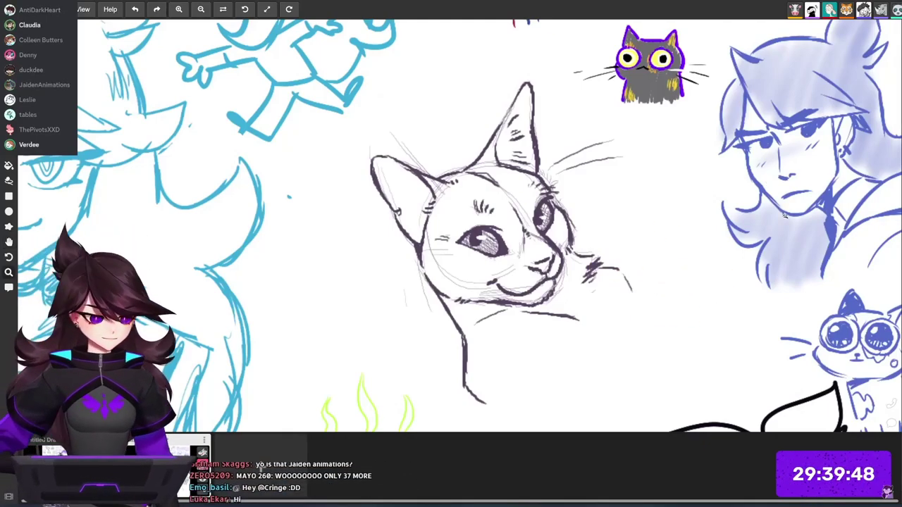
Draw a small purple owl with thick angry brows, round eyes and a beak beside the TADA cat, above the blue portrait.
scroll(786, 213, "down", 3)
left_click_drag(785, 213, 676, 386)
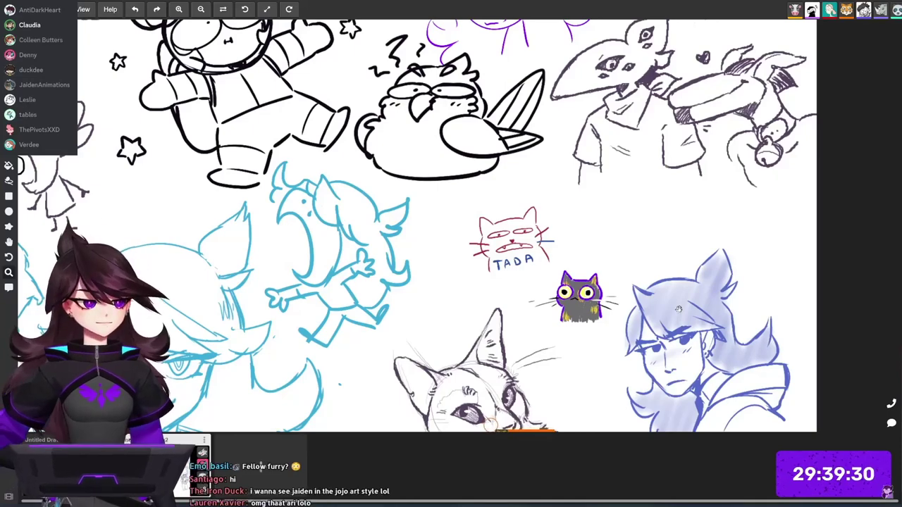
scroll(646, 210, "up", 1)
left_click_drag(648, 208, 556, 206)
scroll(579, 170, "up", 3)
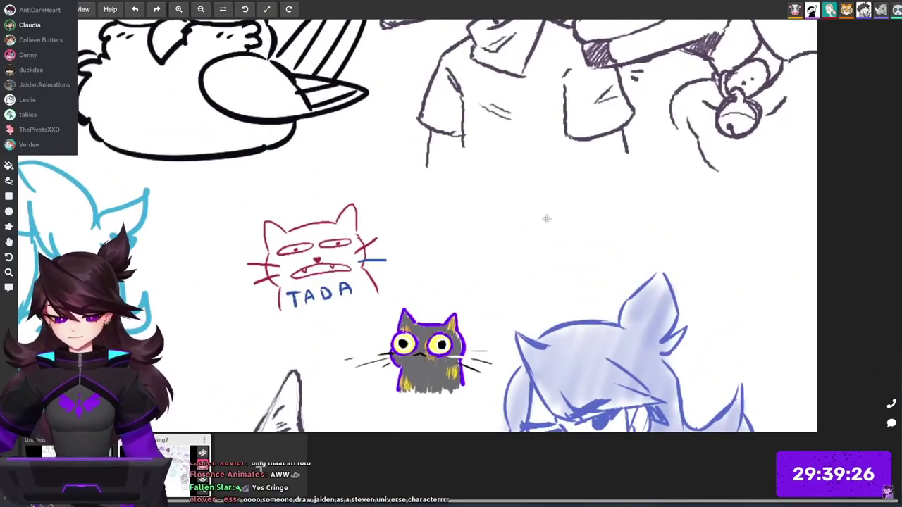
left_click_drag(563, 228, 630, 231)
left_click_drag(603, 218, 598, 219)
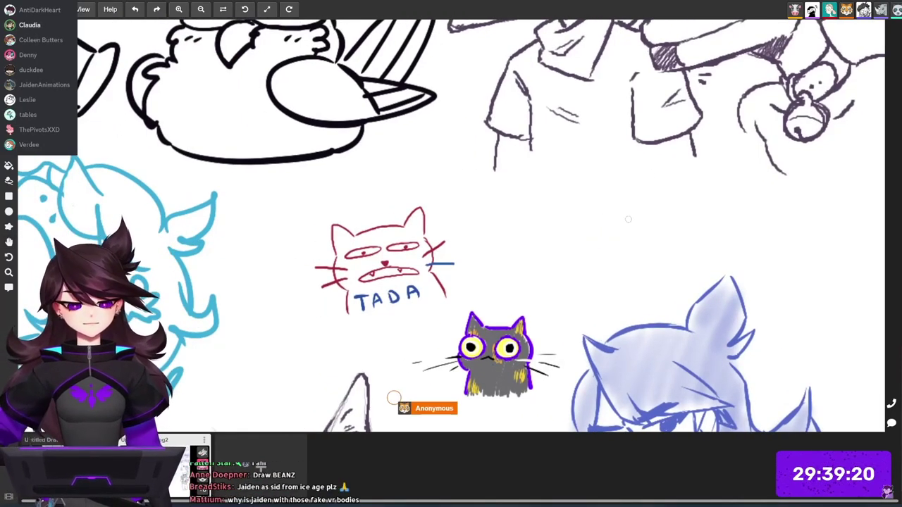
left_click_drag(692, 214, 858, 210)
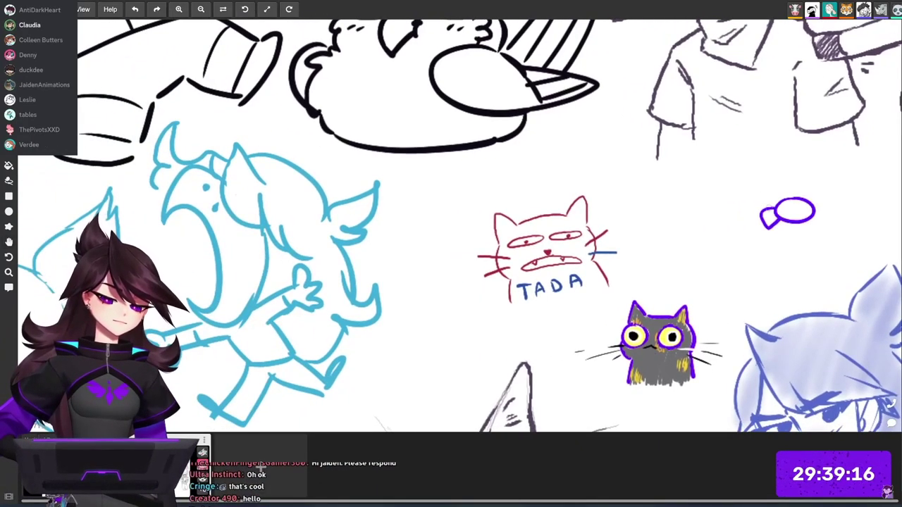
left_click(791, 210)
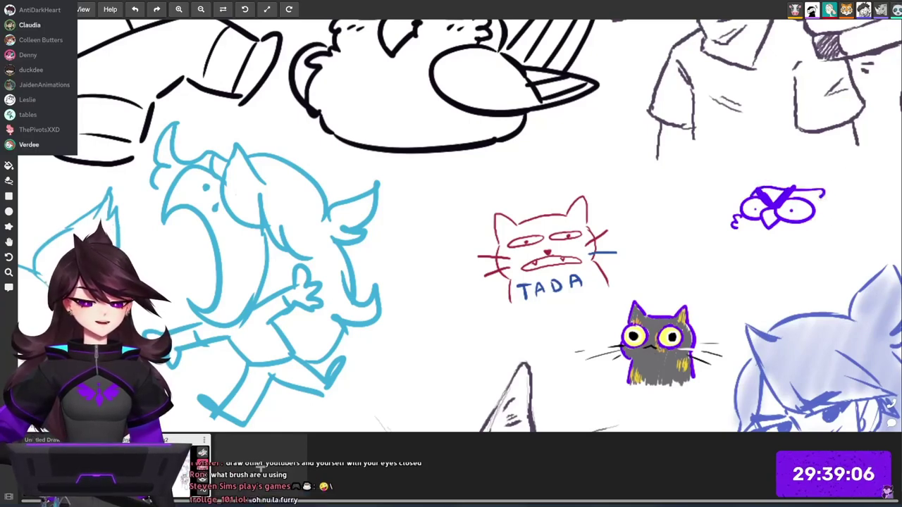
left_click_drag(821, 194, 823, 205)
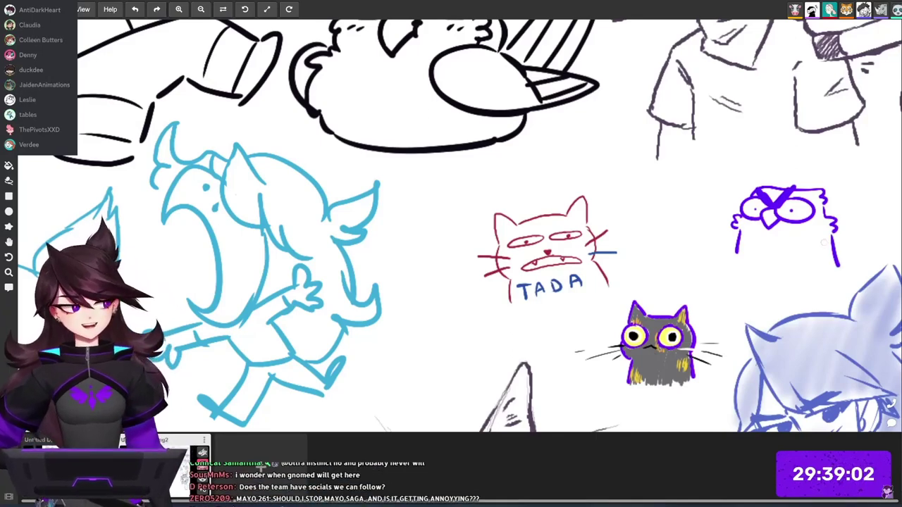
left_click_drag(755, 244, 804, 261)
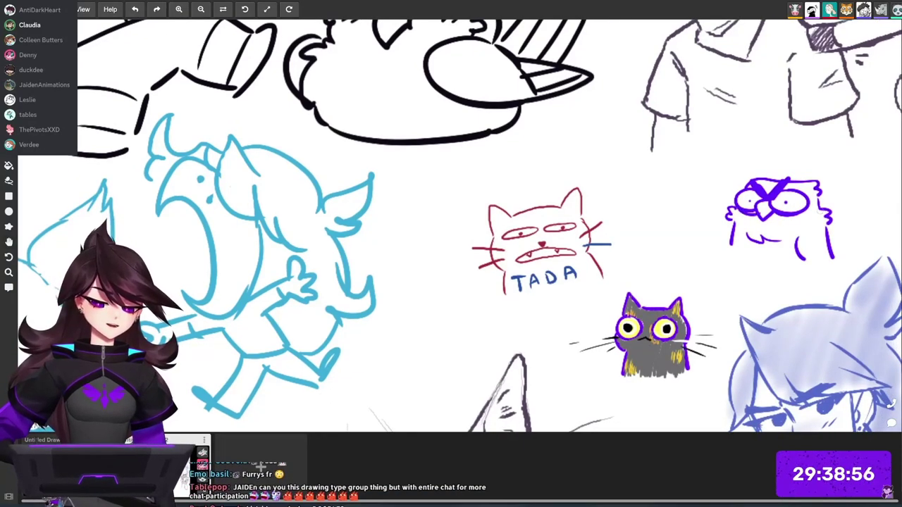
View the purple owl together with the cat sketches and the blue portrait below it.
scroll(805, 254, "down", 3)
left_click_drag(891, 372, 807, 196)
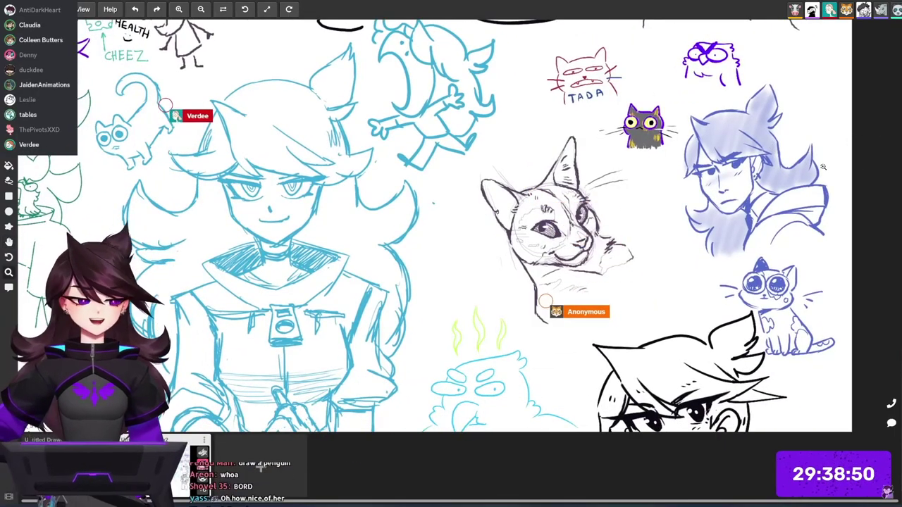
Draw a large clenched fist and motion lines on the purple owl doodle, and sketch its other wing pointing outward.
left_click_drag(823, 167, 796, 220)
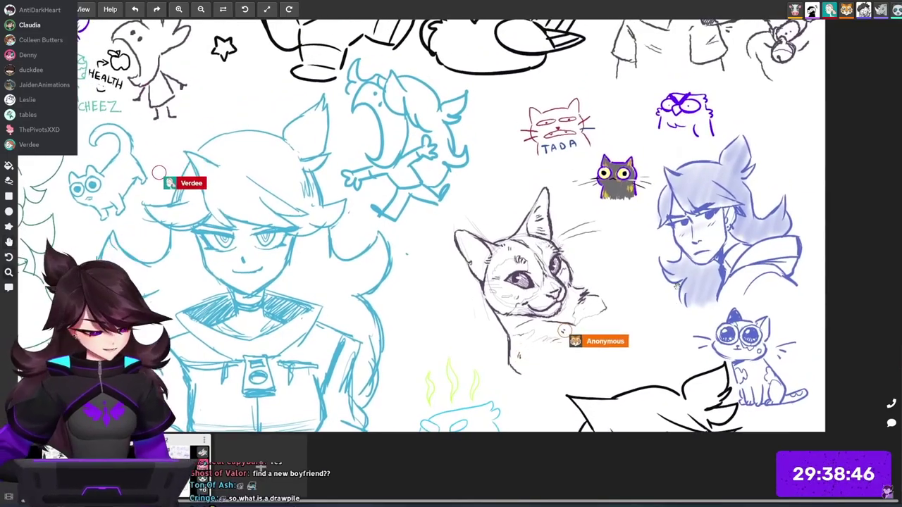
scroll(671, 161, "up", 2)
scroll(687, 151, "up", 1)
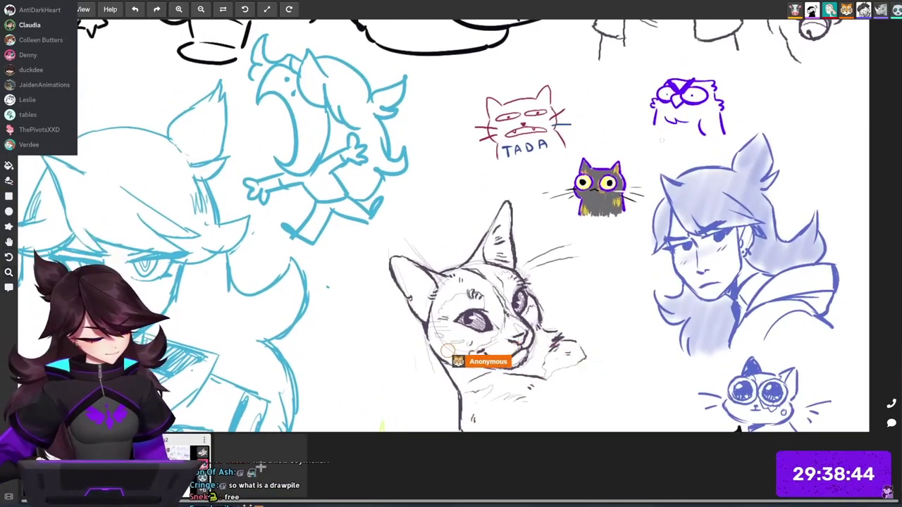
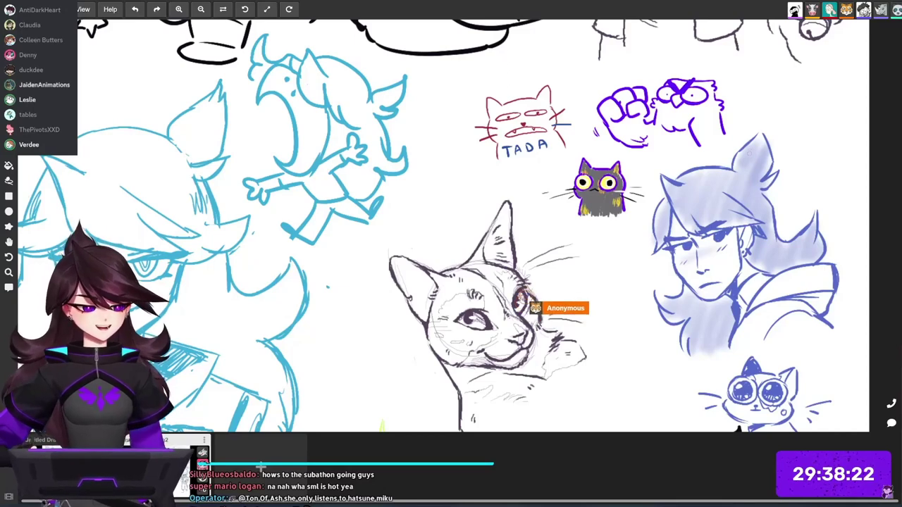
left_click_drag(685, 143, 721, 167)
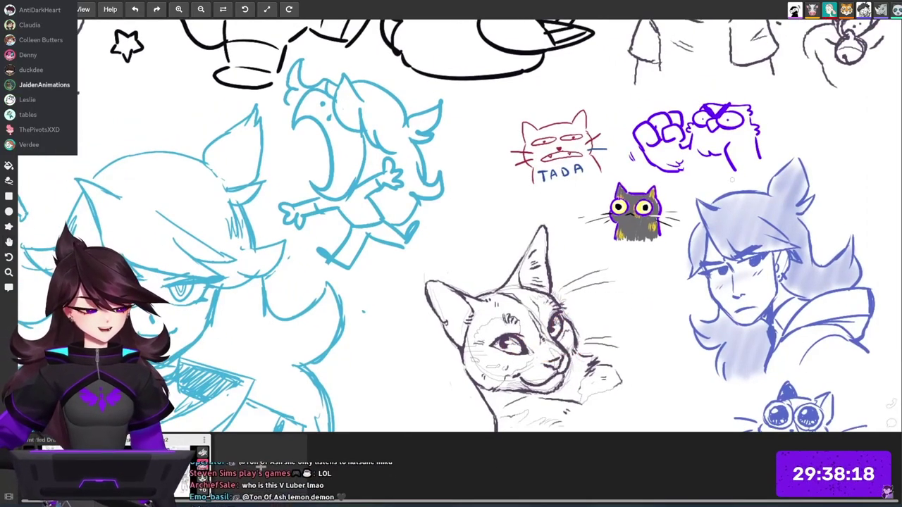
mouse_move(715, 195)
left_mouse_down()
mouse_move(689, 122)
mouse_move(662, 214)
left_mouse_up()
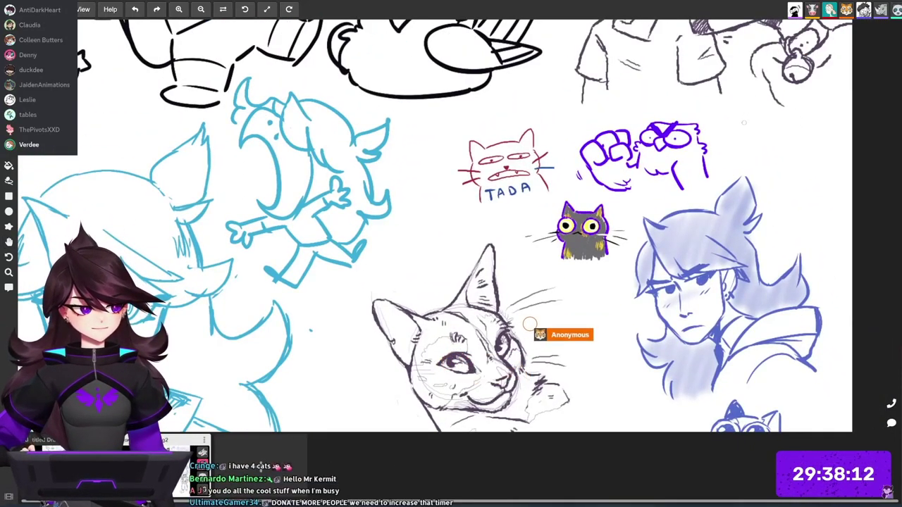
left_click_drag(744, 169, 715, 183)
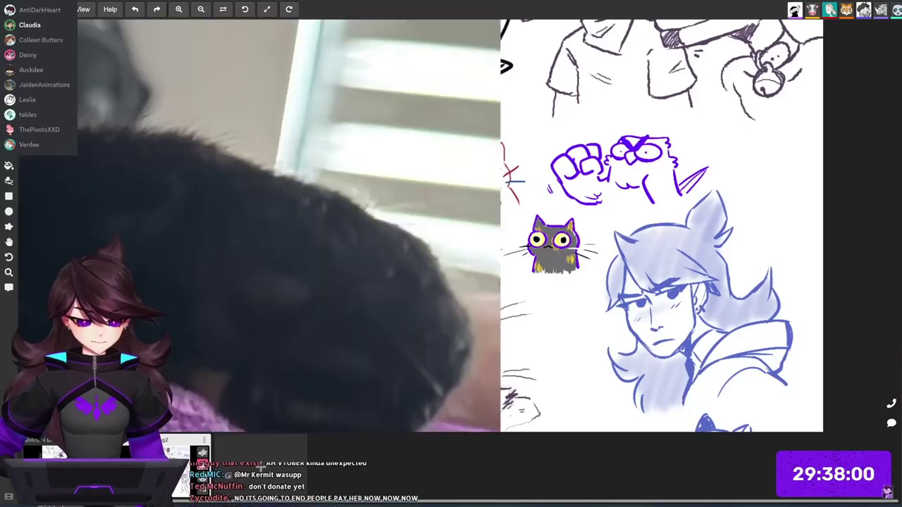
Examine the pasted photo of the dark cat and the blue walking cat sketch, and view the whole canvas.
mouse_move(608, 237)
left_mouse_down()
mouse_move(548, 267)
mouse_move(606, 304)
left_mouse_up()
mouse_move(384, 142)
left_mouse_down()
mouse_move(606, 184)
mouse_move(670, 207)
mouse_move(634, 299)
mouse_move(651, 252)
mouse_move(589, 245)
mouse_move(318, 120)
left_mouse_up()
scroll(718, 247, "up", 10)
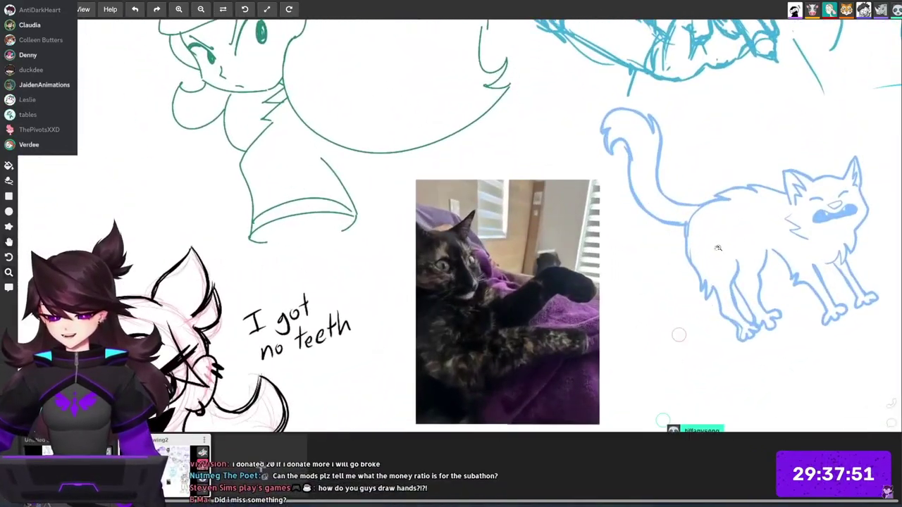
left_click_drag(718, 247, 747, 189)
scroll(603, 223, "up", 2)
left_click_drag(602, 223, 623, 177)
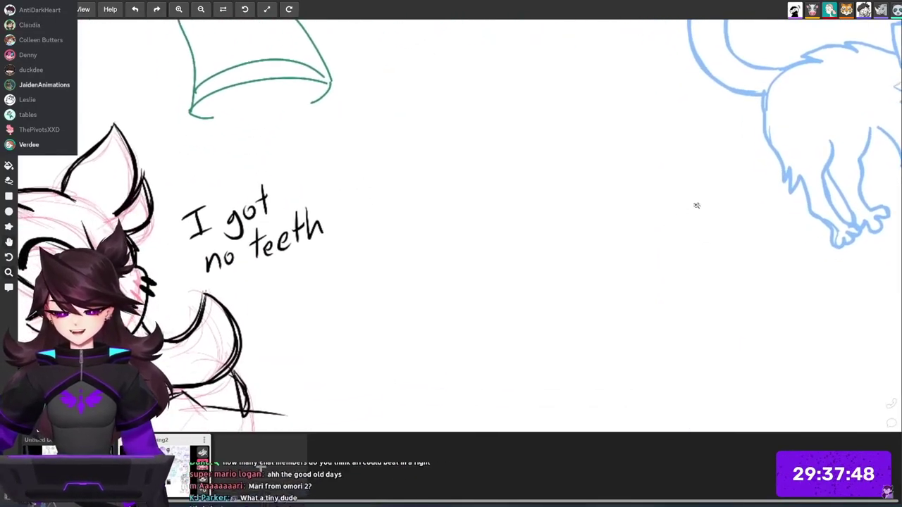
scroll(681, 207, "down", 10)
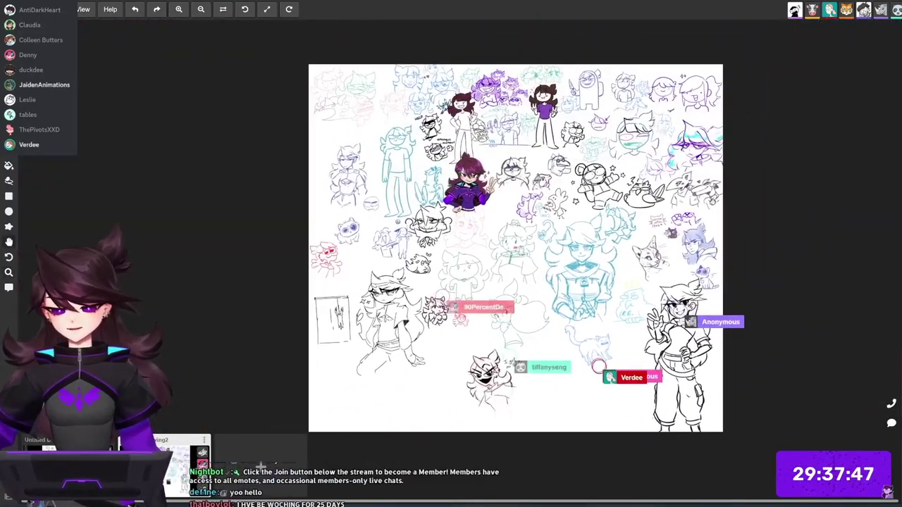
left_click_drag(680, 207, 690, 155)
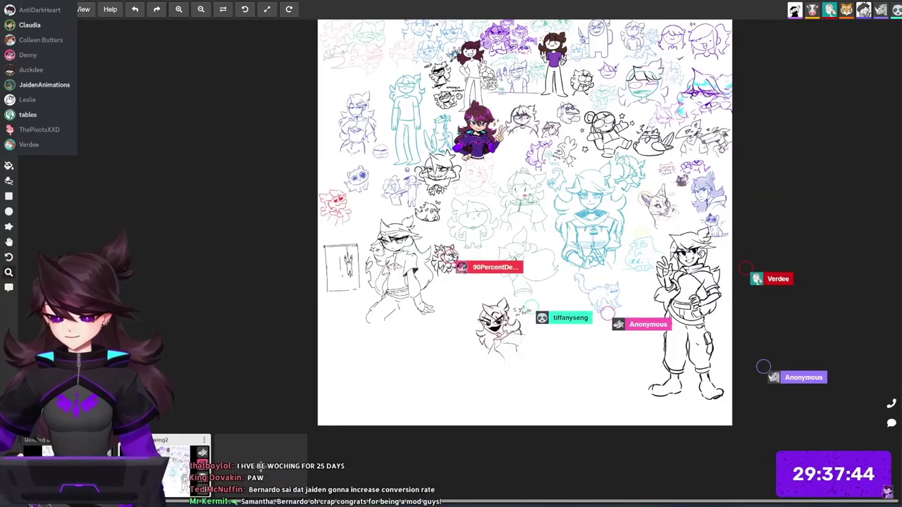
Examine the black line drawing of the frowning long-haired character and the framed sketch beside it.
scroll(546, 244, "up", 5)
left_click_drag(546, 243, 632, 141)
scroll(537, 216, "up", 1)
left_click_drag(538, 215, 522, 253)
left_click_drag(789, 159, 783, 168)
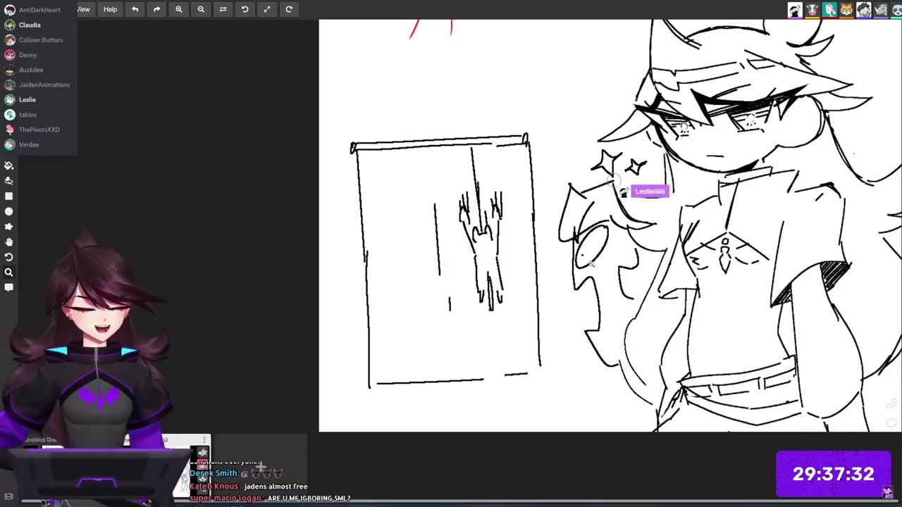
left_click_drag(592, 264, 524, 252)
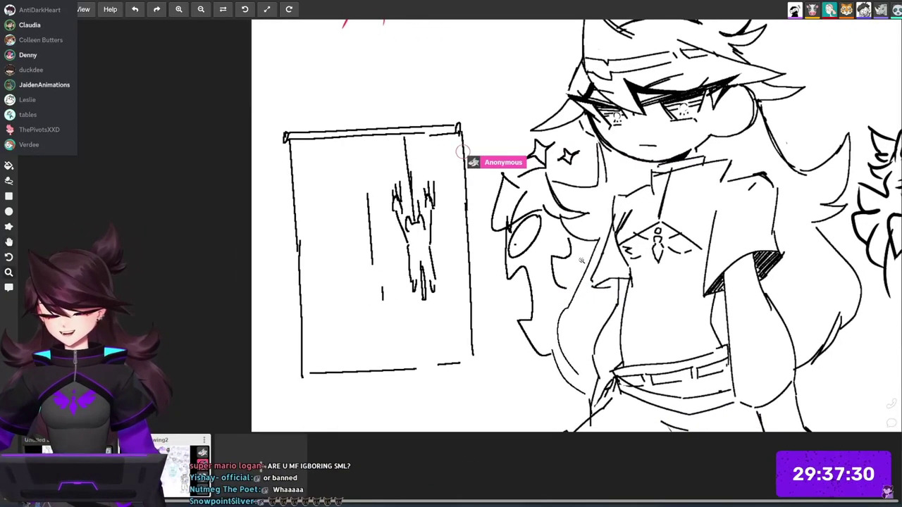
scroll(581, 269, "down", 2)
scroll(594, 259, "up", 1)
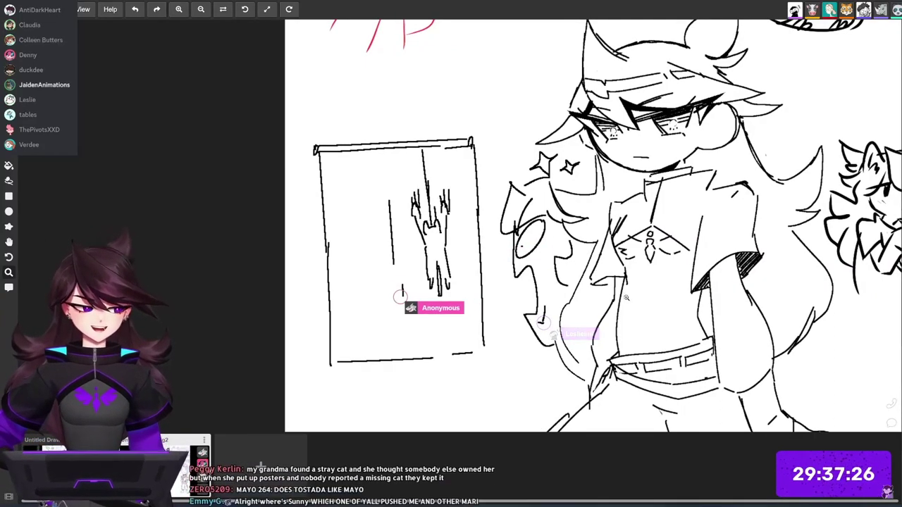
scroll(721, 231, "down", 5)
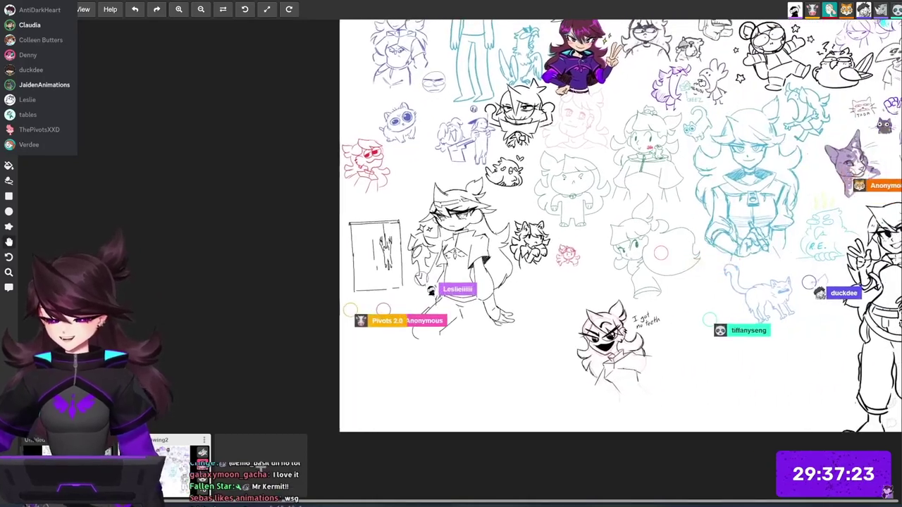
Look over the collaborators' sketches across the shared canvas, from the upper rows down to the blank area below.
left_click_drag(724, 218, 668, 210)
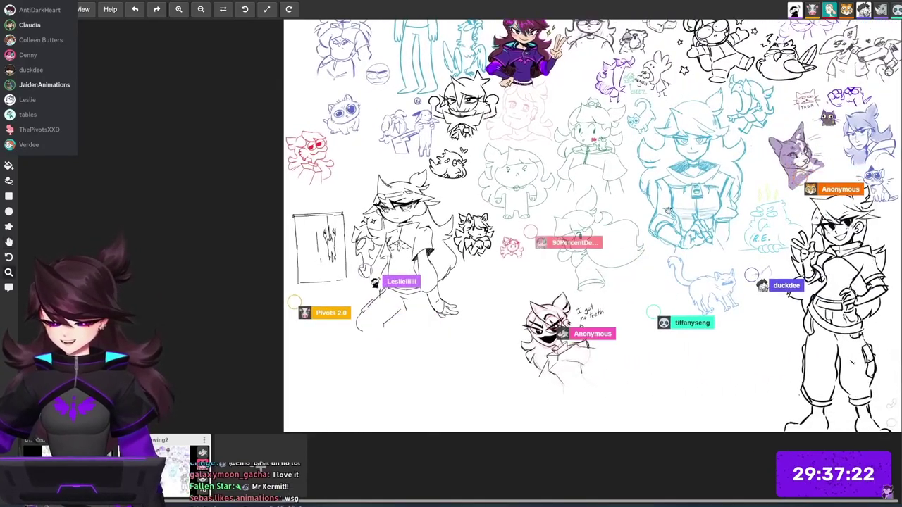
left_click_drag(758, 288, 683, 235)
left_click_drag(691, 276, 641, 326)
scroll(469, 226, "up", 2)
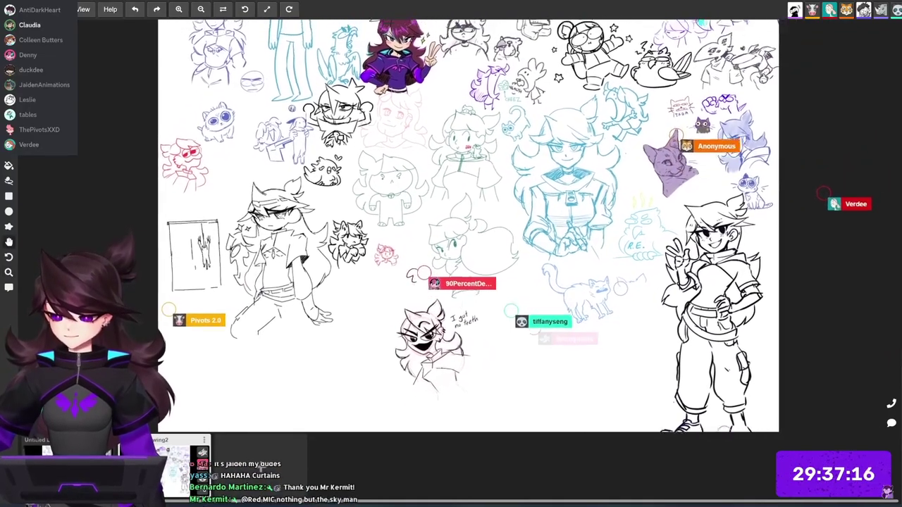
left_click_drag(670, 205, 692, 223)
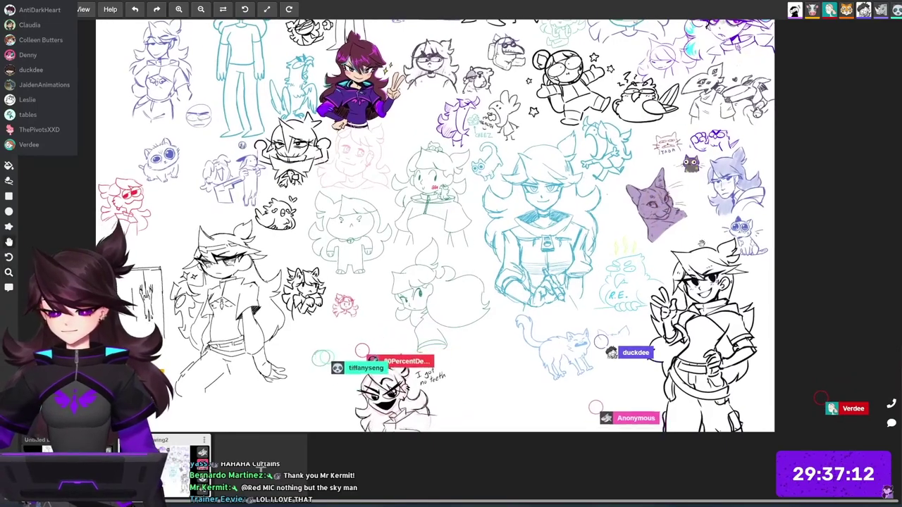
scroll(691, 224, "up", 3)
scroll(692, 224, "right", 1)
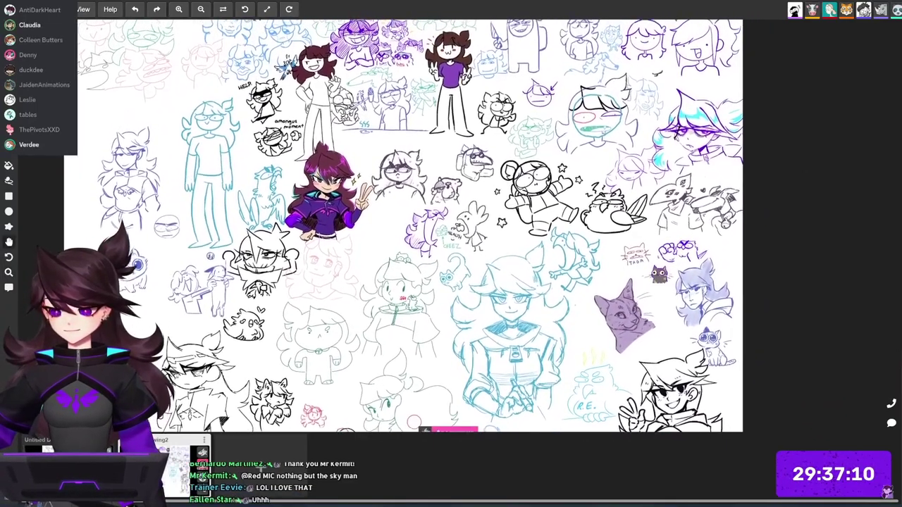
scroll(405, 226, "right", 1)
mouse_move(437, 338)
left_mouse_down()
mouse_move(465, 196)
mouse_move(442, 132)
mouse_move(499, 111)
left_mouse_up()
left_click_drag(494, 228, 499, 228)
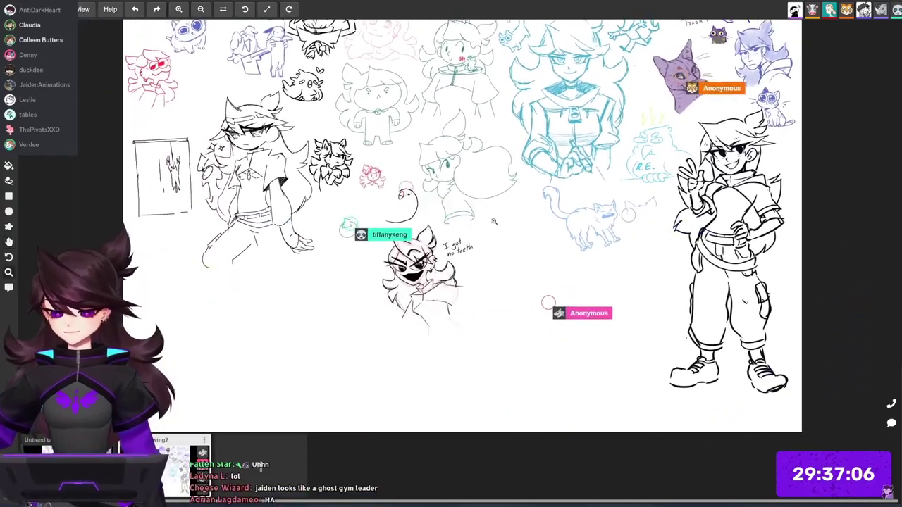
left_click_drag(617, 181, 626, 220)
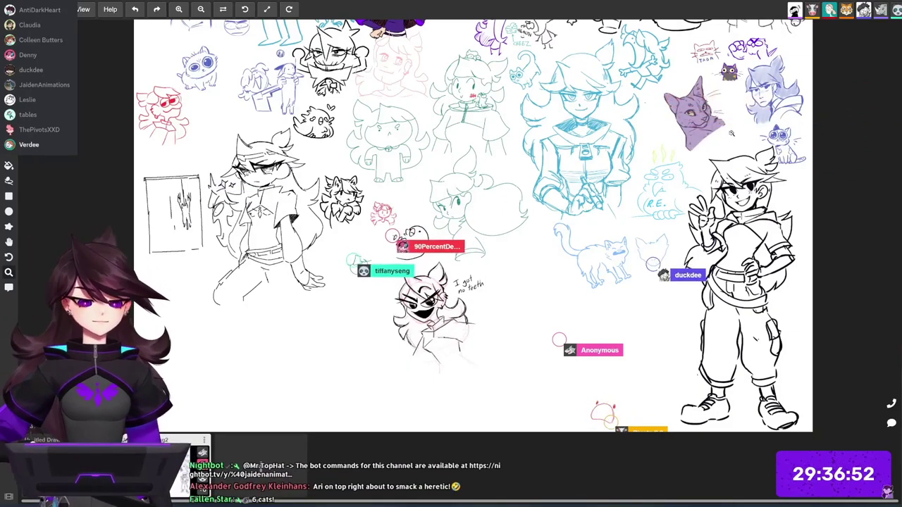
Draw a small purple owl head with big round eyes beside the owl raising its fist.
scroll(730, 131, "up", 3)
left_click_drag(729, 130, 566, 282)
scroll(532, 238, "up", 6)
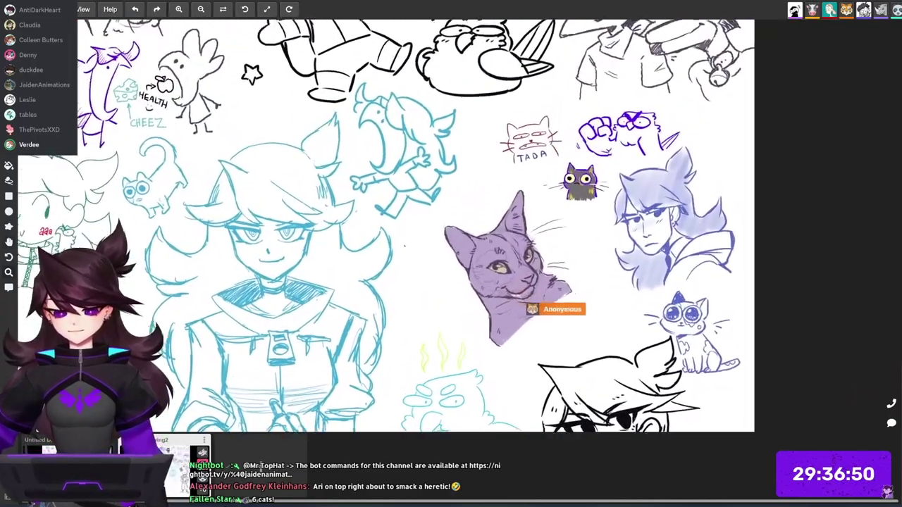
scroll(580, 262, "down", 3)
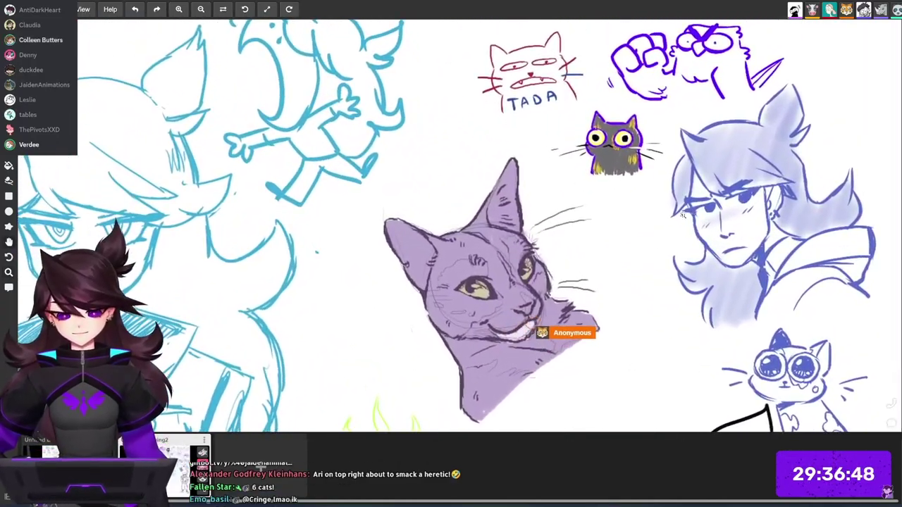
scroll(581, 262, "up", 4)
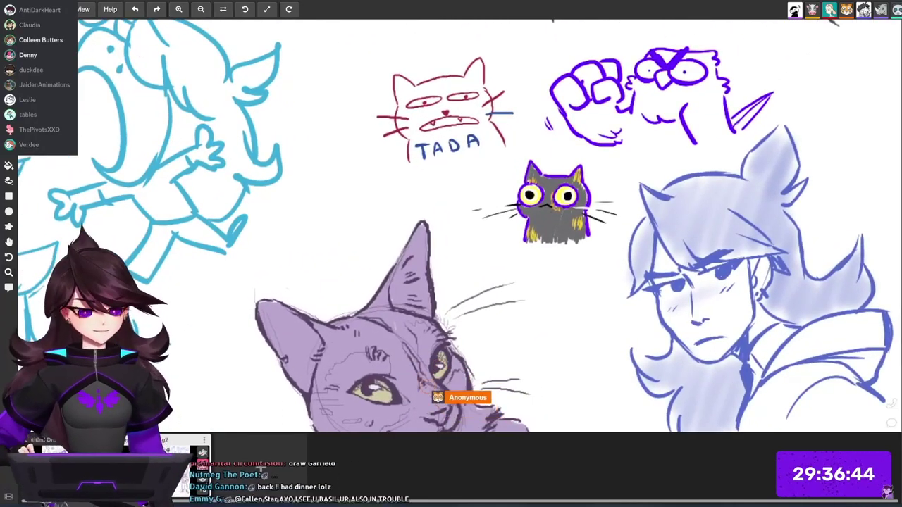
scroll(598, 258, "up", 2)
left_click_drag(598, 258, 590, 304)
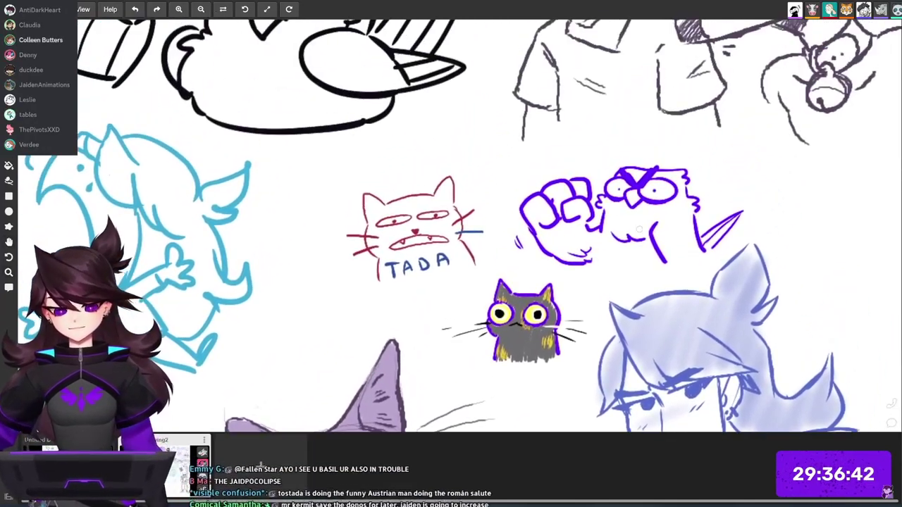
left_click_drag(699, 168, 516, 167)
left_click_drag(596, 198, 584, 207)
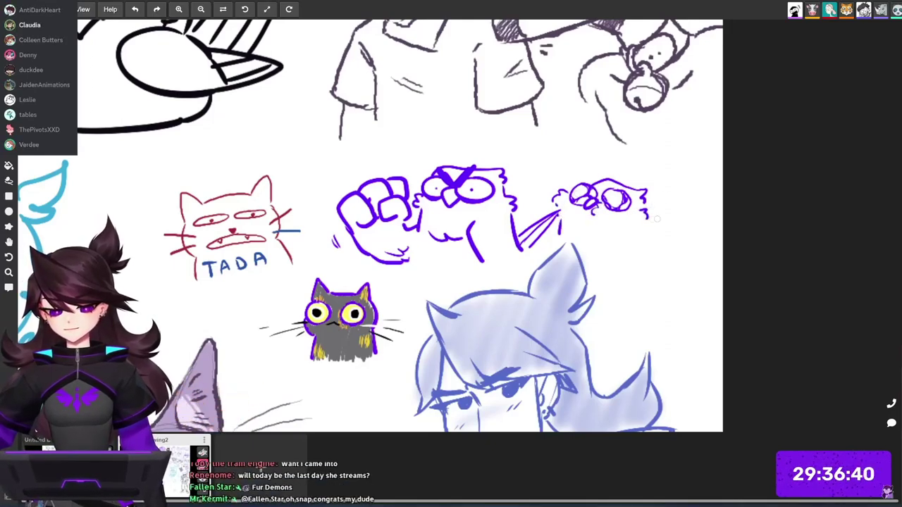
Finish the small purple owl with body lines and eyebrows, and add sparkles around it.
left_click_drag(646, 220, 650, 239)
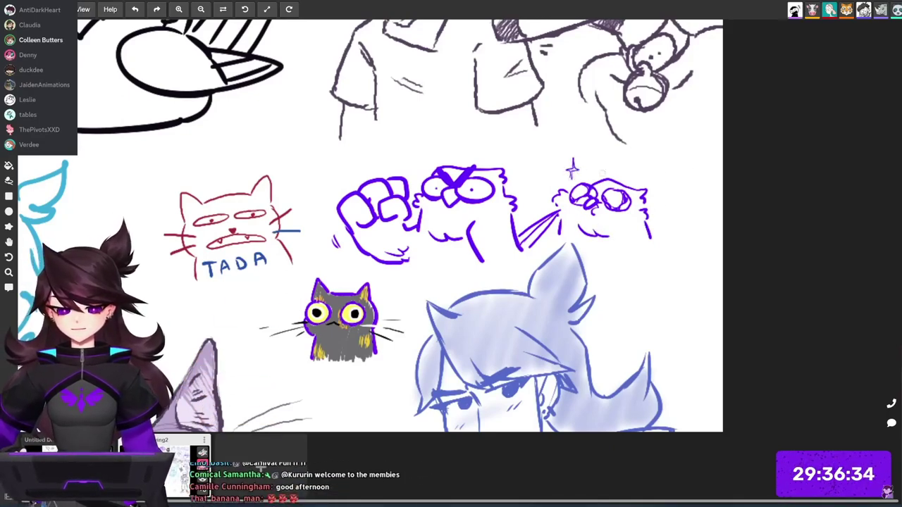
left_click_drag(661, 217, 660, 234)
mouse_move(654, 224)
left_mouse_down()
mouse_move(666, 224)
mouse_move(667, 204)
left_mouse_up()
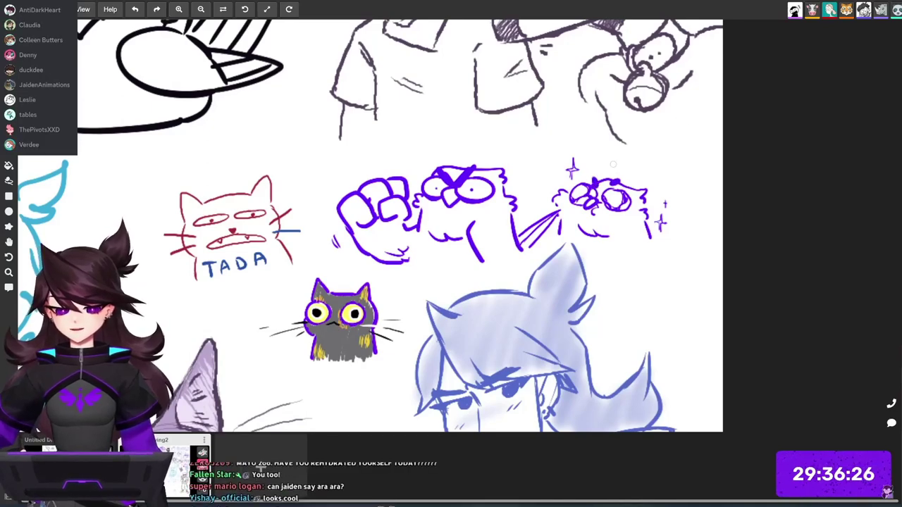
Draw a small purple cat doodle labelled "TOSTADA CAT!!" between the shaded purple cat and the blue portrait.
scroll(646, 140, "down", 2)
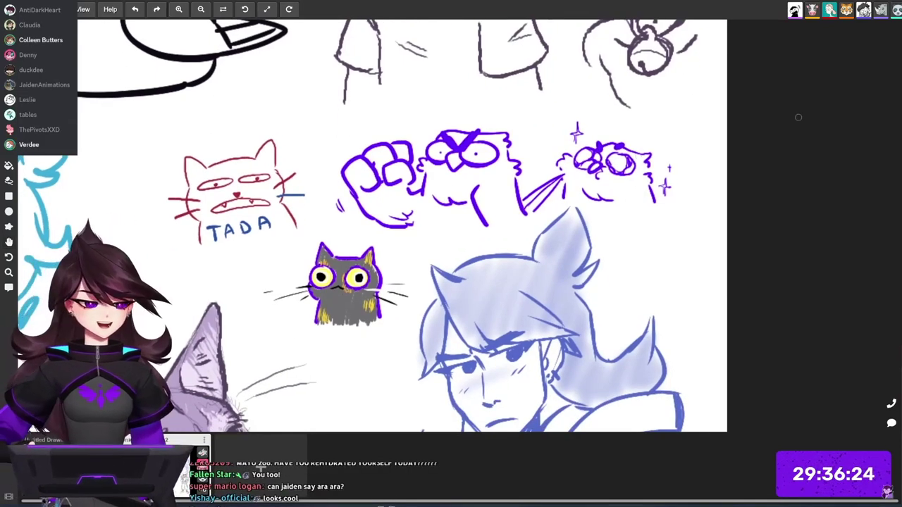
left_click_drag(633, 238, 695, 182)
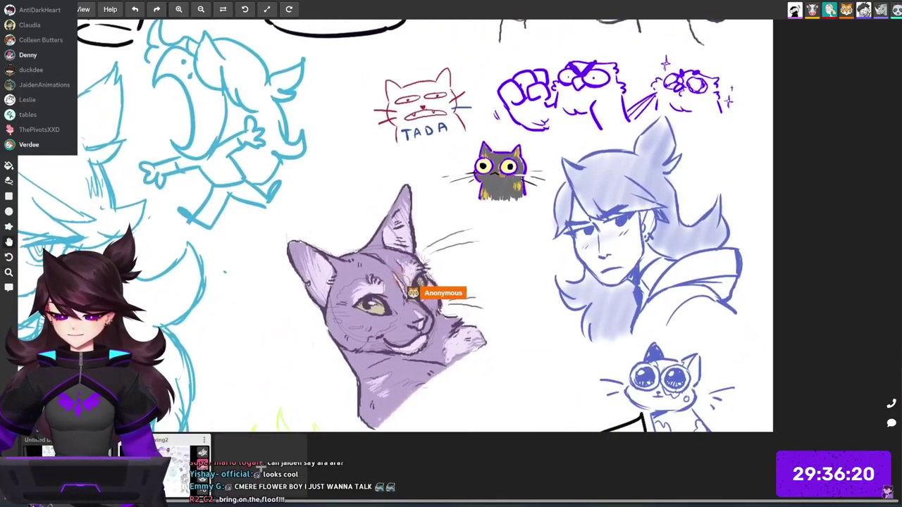
left_click_drag(487, 322, 667, 241)
key("z")
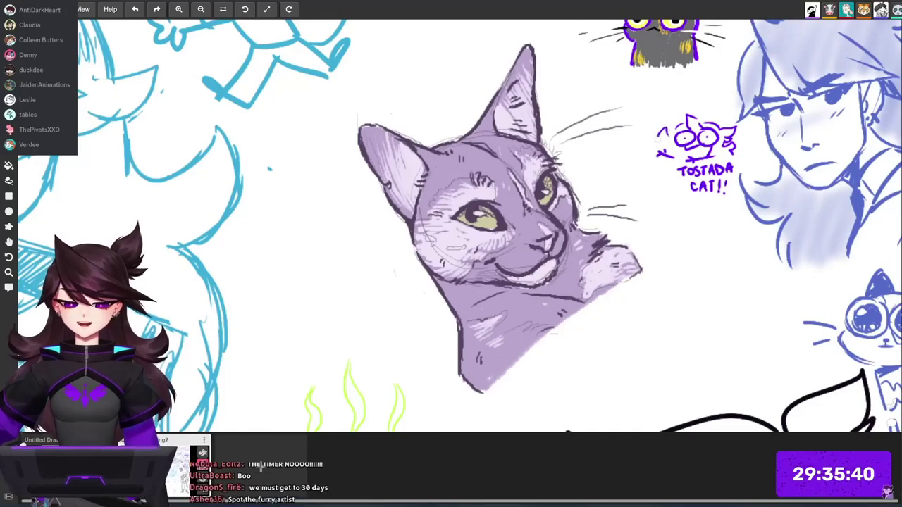
Examine the shaded purple cat portrait and the doodles surrounding it.
scroll(763, 219, "down", 5)
left_click_drag(762, 219, 593, 167)
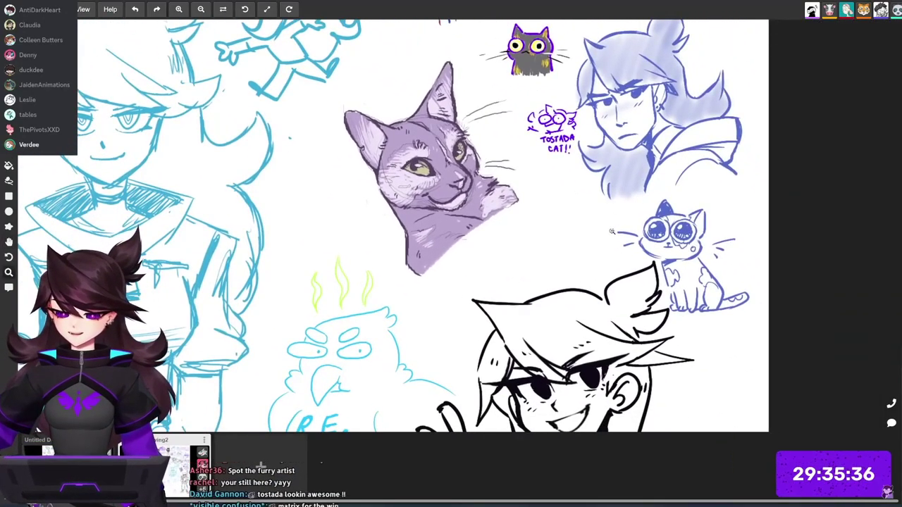
left_click_drag(604, 259, 666, 219)
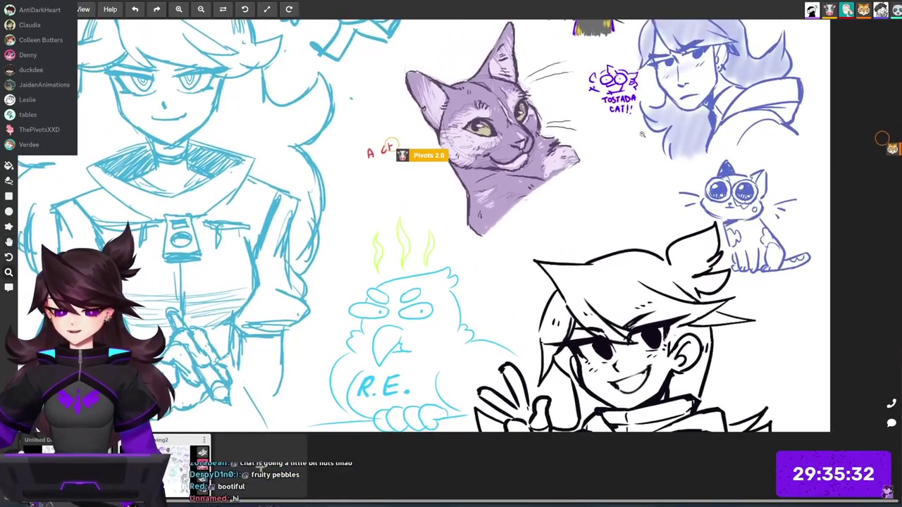
scroll(646, 146, "up", 2)
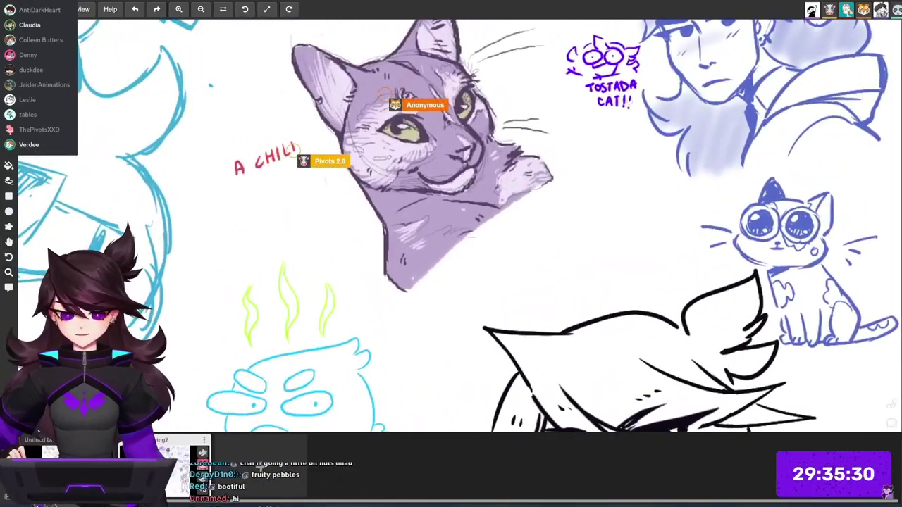
scroll(663, 250, "down", 6)
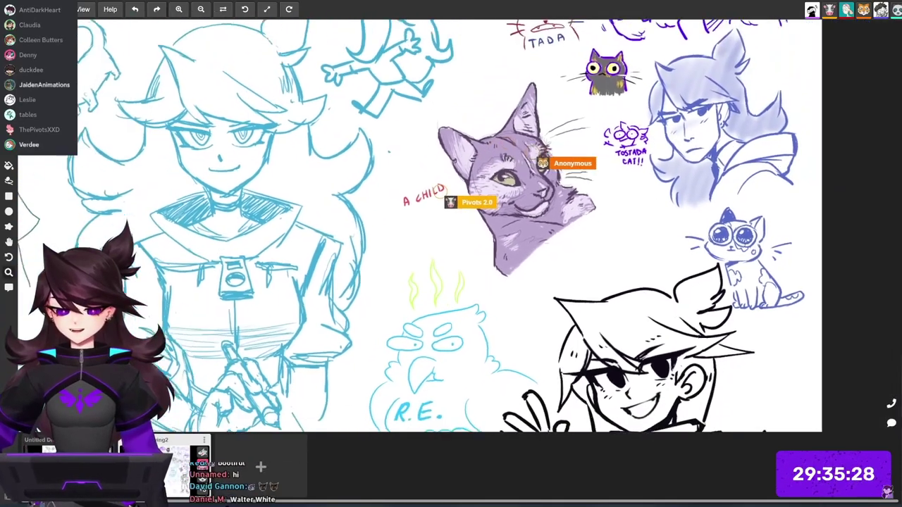
left_click_drag(663, 250, 641, 277)
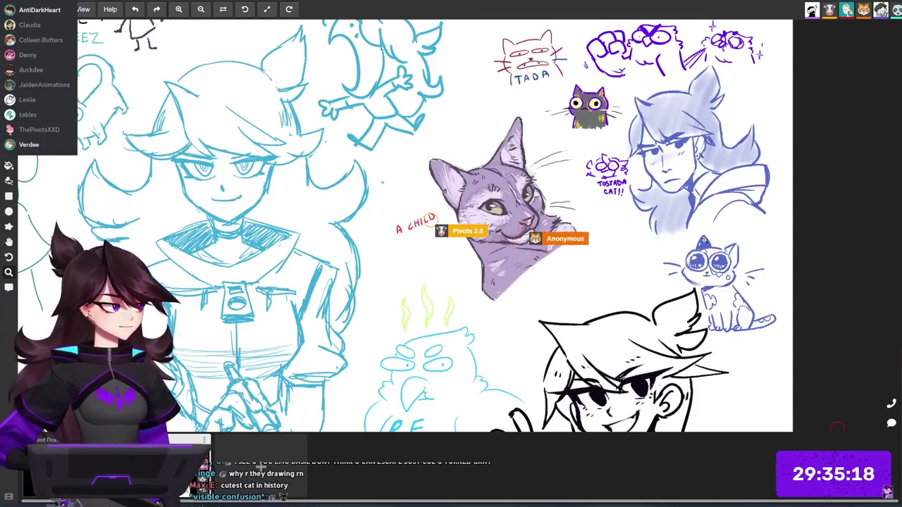
Draw a small purple long-beaked bird head with a head crest in the blank area below the cyan-haired portrait's collar.
left_click_drag(373, 173, 386, 185)
left_click_drag(684, 289, 684, 291)
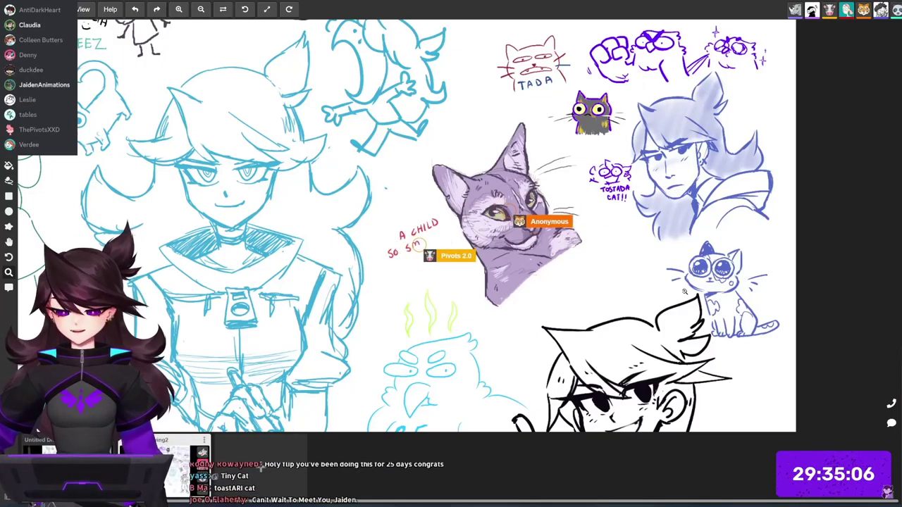
left_click_drag(746, 175, 674, 281)
scroll(675, 282, "down", 1)
scroll(669, 282, "up", 3)
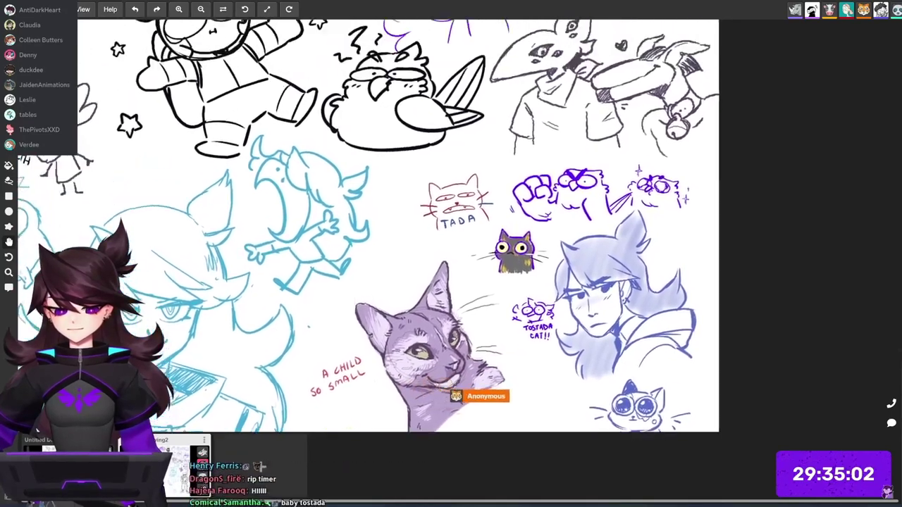
scroll(664, 280, "up", 6)
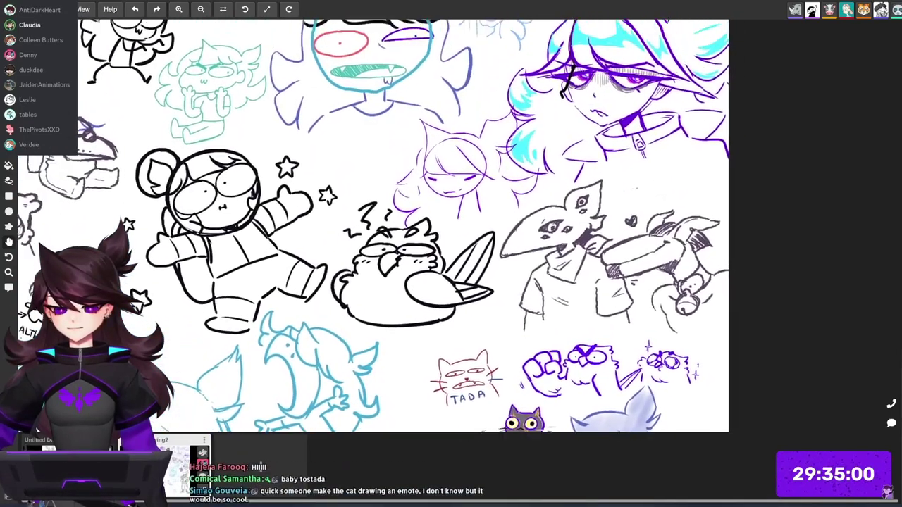
left_click_drag(641, 236, 732, 206)
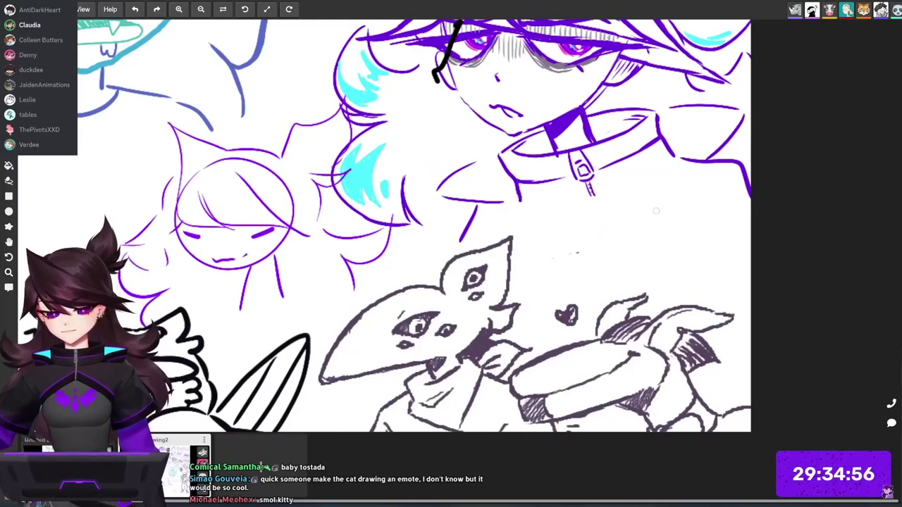
left_click_drag(654, 210, 602, 244)
mouse_move(654, 210)
left_mouse_down()
mouse_move(673, 199)
mouse_move(675, 216)
left_mouse_up()
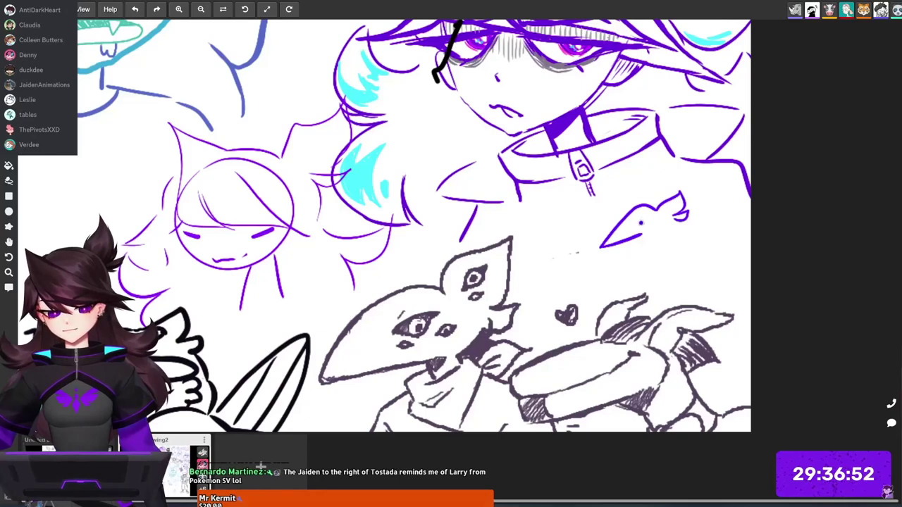
Fill in the small bird's round eye and add a ruffled neck piece and shoulder lines beneath its head.
left_click_drag(642, 219, 645, 225)
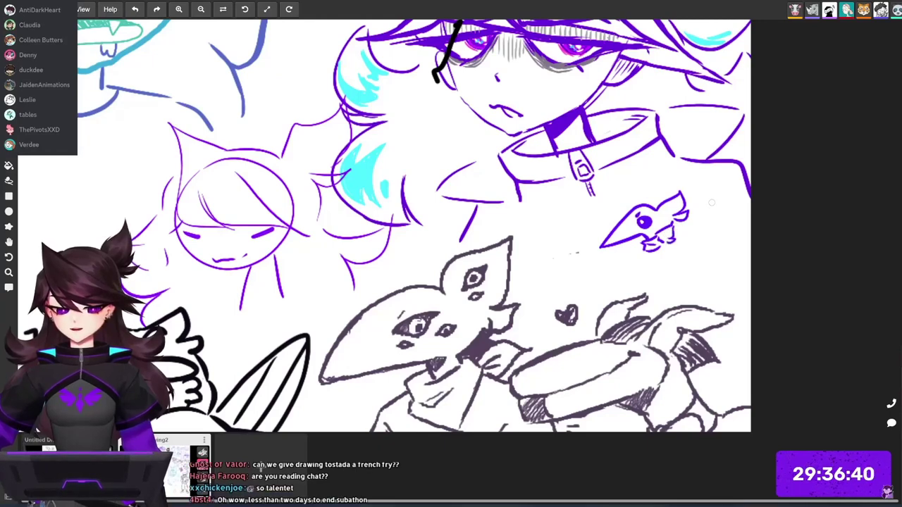
left_click_drag(648, 252, 632, 280)
mouse_move(662, 243)
left_mouse_down()
mouse_move(682, 248)
mouse_move(692, 269)
left_mouse_up()
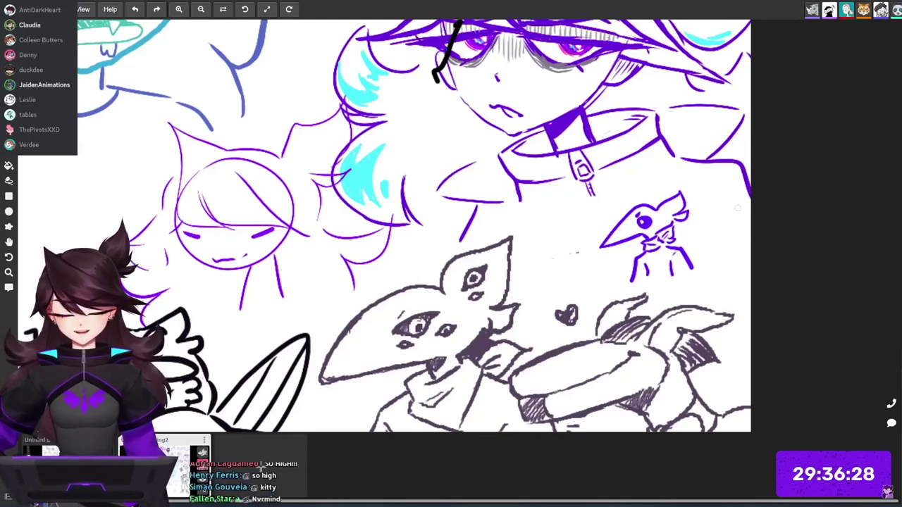
Examine the sketches surrounding the blue caped portrait, the shaded purple cat and the small cat doodles.
scroll(734, 213, "down", 2)
left_click_drag(670, 191, 627, 169)
scroll(643, 290, "up", 1)
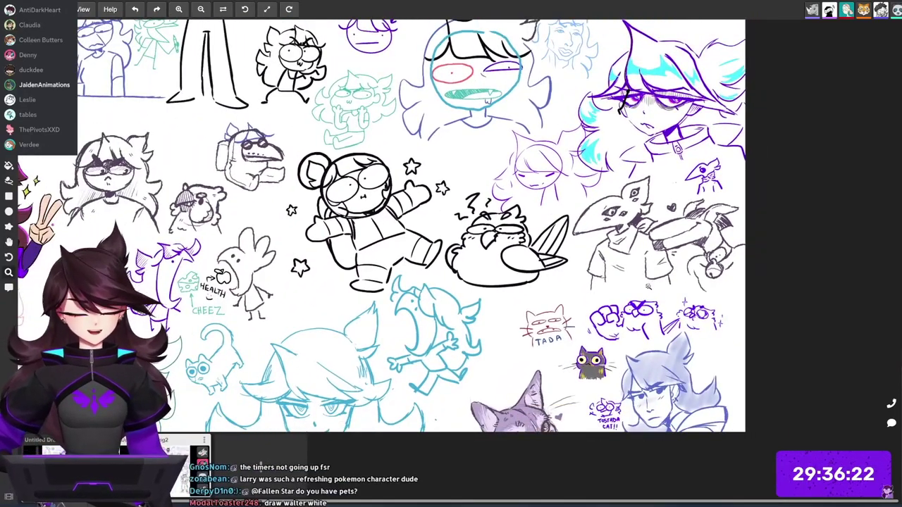
scroll(632, 328, "down", 2)
left_click_drag(641, 343, 646, 309)
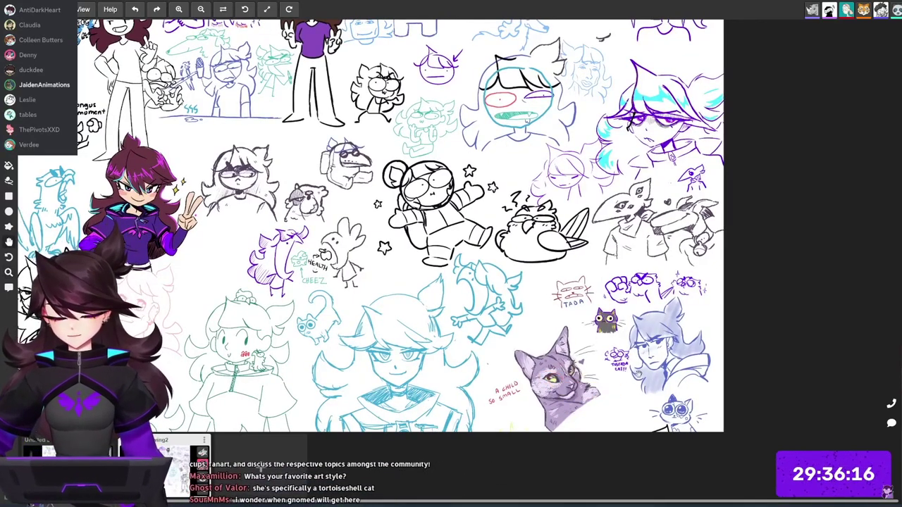
mouse_move(651, 360)
left_mouse_down()
mouse_move(635, 277)
mouse_move(645, 248)
left_mouse_up()
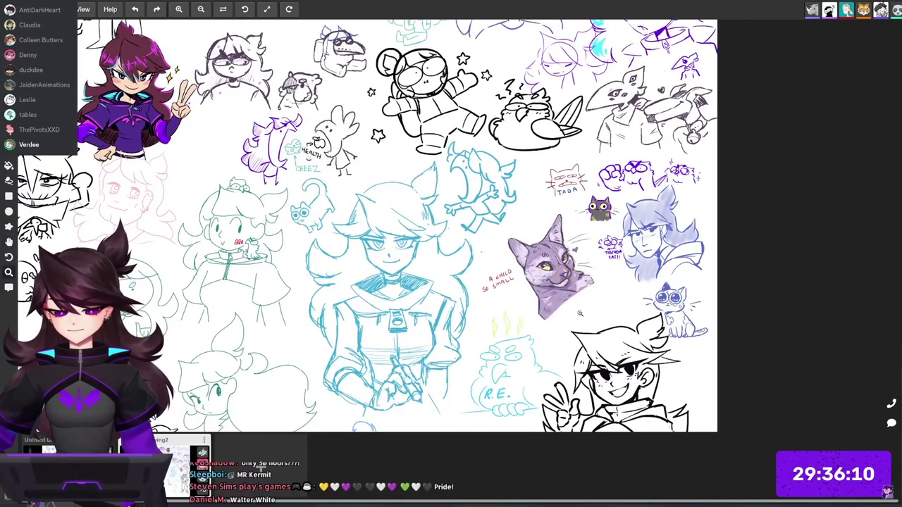
scroll(578, 308, "up", 3)
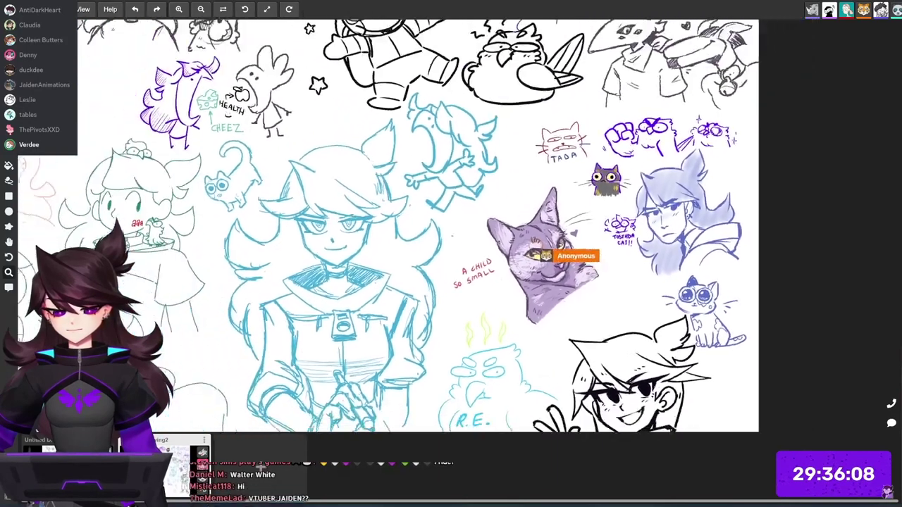
left_click_drag(663, 266, 623, 342)
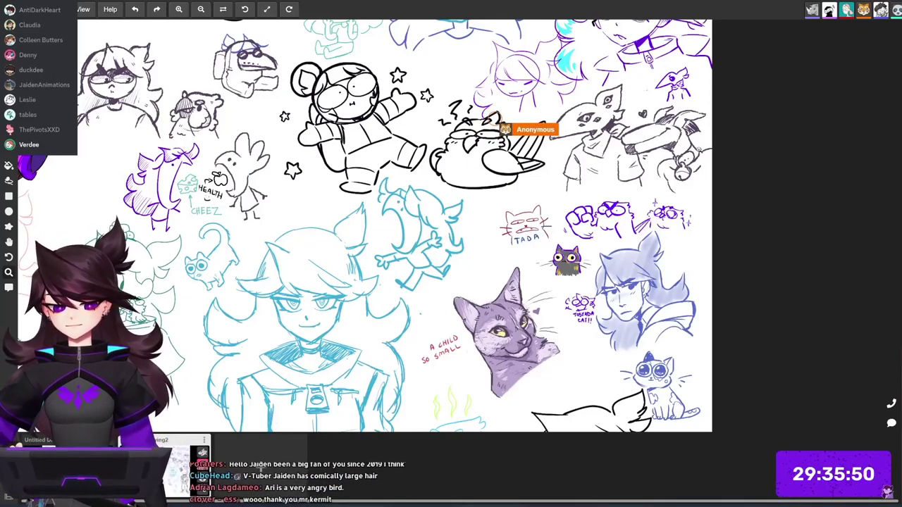
Draw a small round purple face with bangs, dot eyes and a flat mouth below the smiling ponytail girl.
mouse_move(605, 213)
left_mouse_down()
mouse_move(689, 325)
mouse_move(585, 464)
mouse_move(552, 488)
left_mouse_up()
scroll(591, 268, "up", 3)
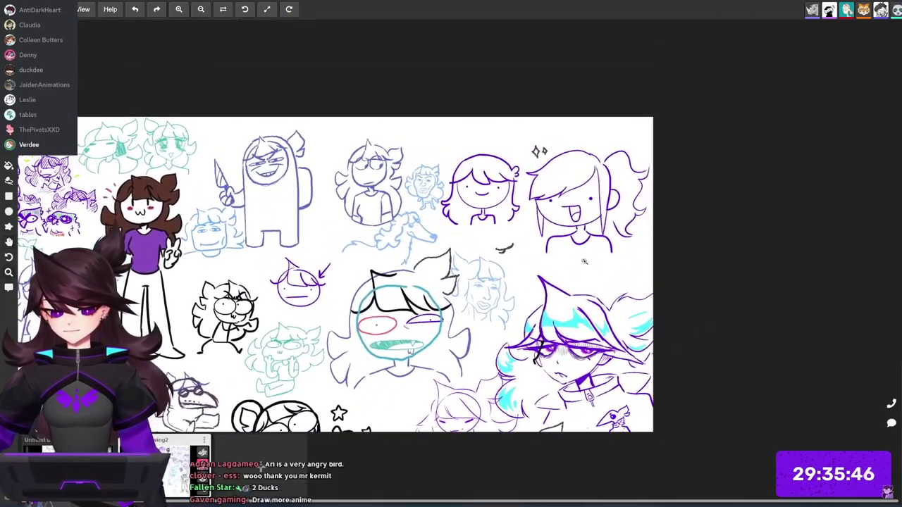
scroll(652, 230, "up", 5)
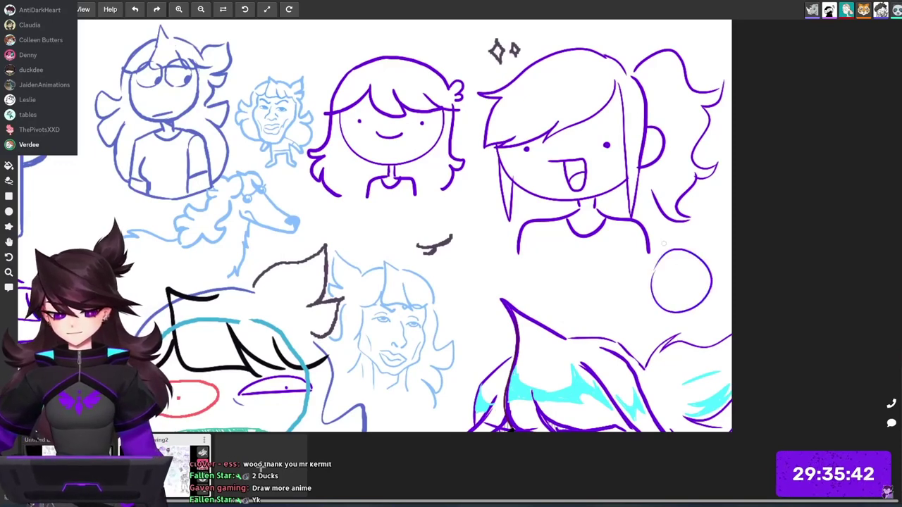
mouse_move(675, 240)
left_mouse_down()
mouse_move(699, 279)
mouse_move(697, 265)
mouse_move(727, 272)
mouse_move(636, 279)
mouse_move(689, 305)
left_mouse_up()
left_click(697, 289)
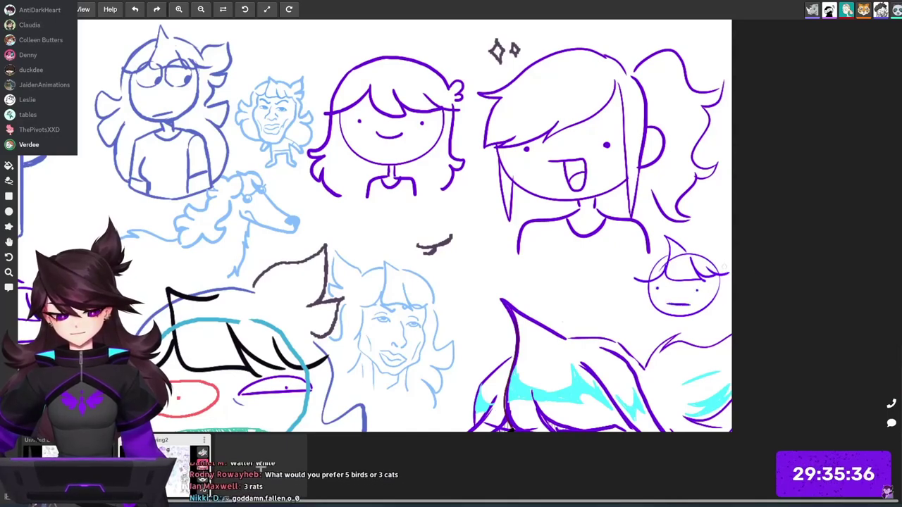
Add wavy side hair, a neck and shoulder lines to the small flat-mouthed purple face.
left_click_drag(739, 264, 724, 303)
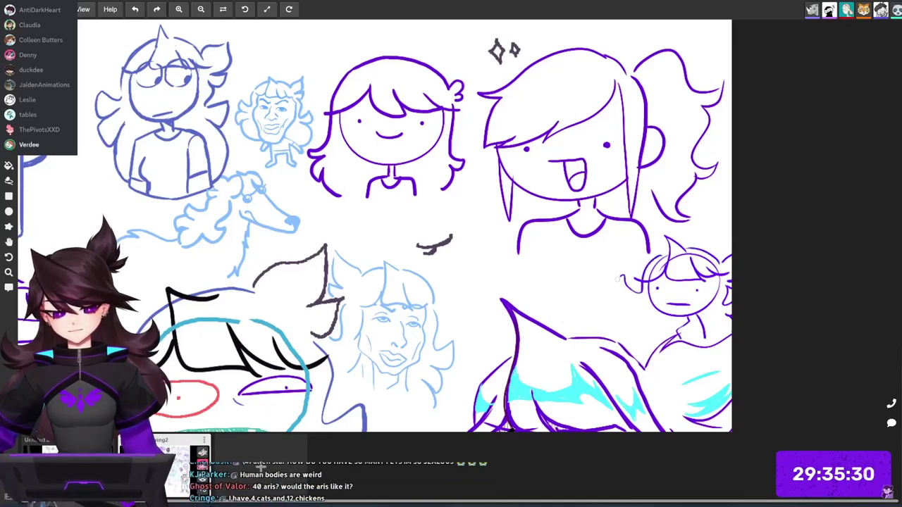
left_click_drag(626, 274, 611, 307)
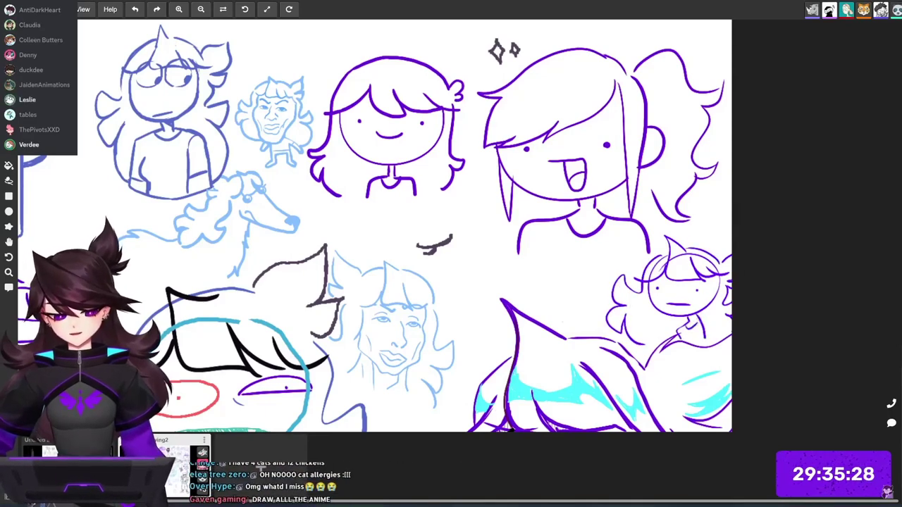
left_click_drag(666, 286, 661, 259)
left_click(651, 265)
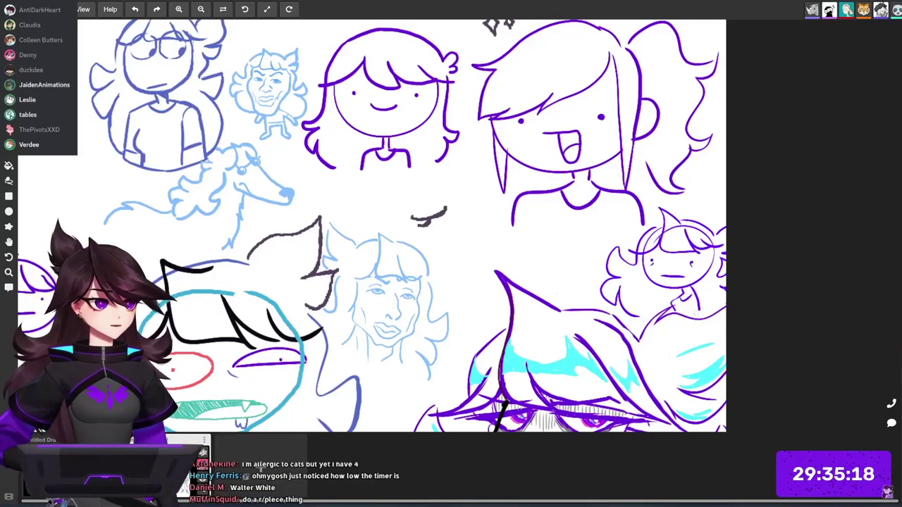
Sketch a purple outline of the fluffy cat beside its photo, with pointed ears, a closed eye and folded paws.
scroll(626, 327, "down", 6)
left_click_drag(486, 416, 652, 134)
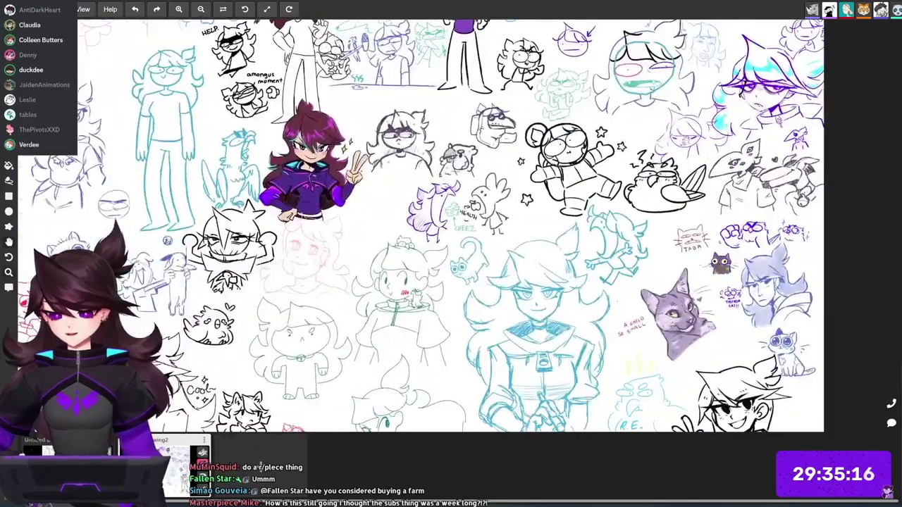
left_click_drag(558, 352, 612, 271)
scroll(612, 271, "down", 3)
scroll(611, 271, "up", 6)
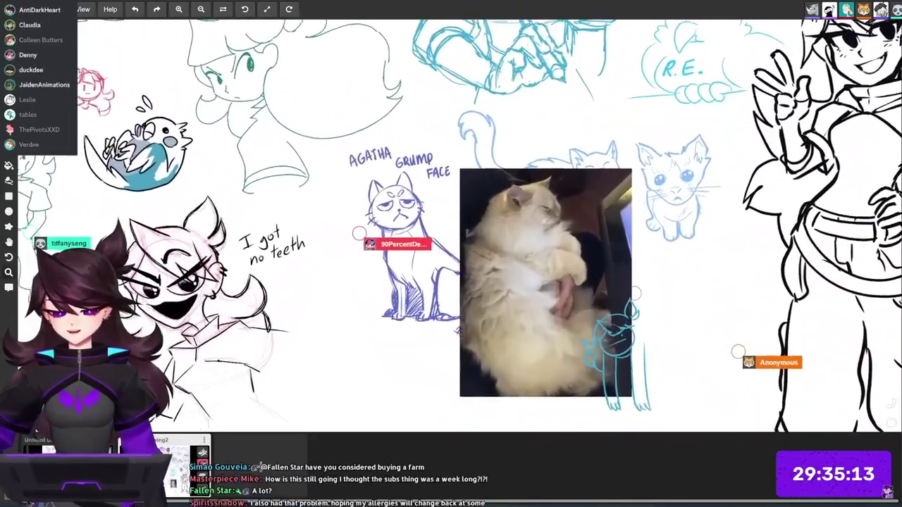
left_click_drag(681, 315, 639, 287)
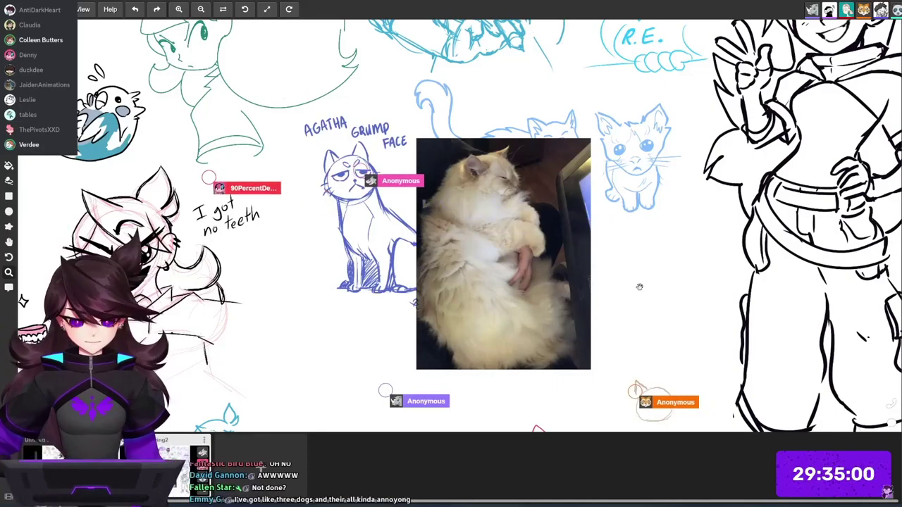
left_click_drag(639, 335, 767, 141)
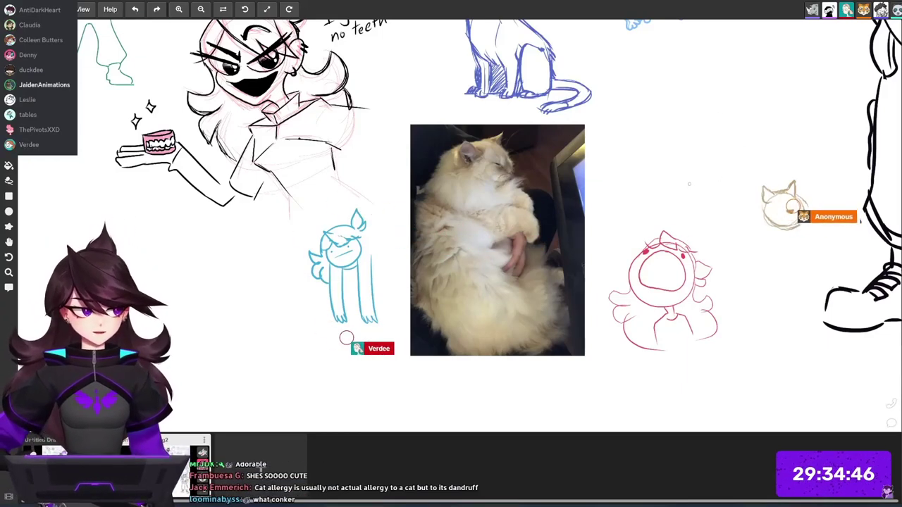
mouse_move(497, 142)
left_mouse_down()
mouse_move(533, 242)
mouse_move(481, 124)
left_mouse_up()
left_click_drag(543, 161, 610, 240)
mouse_move(444, 120)
left_mouse_down()
mouse_move(447, 109)
mouse_move(455, 116)
mouse_move(476, 106)
mouse_move(484, 129)
left_mouse_up()
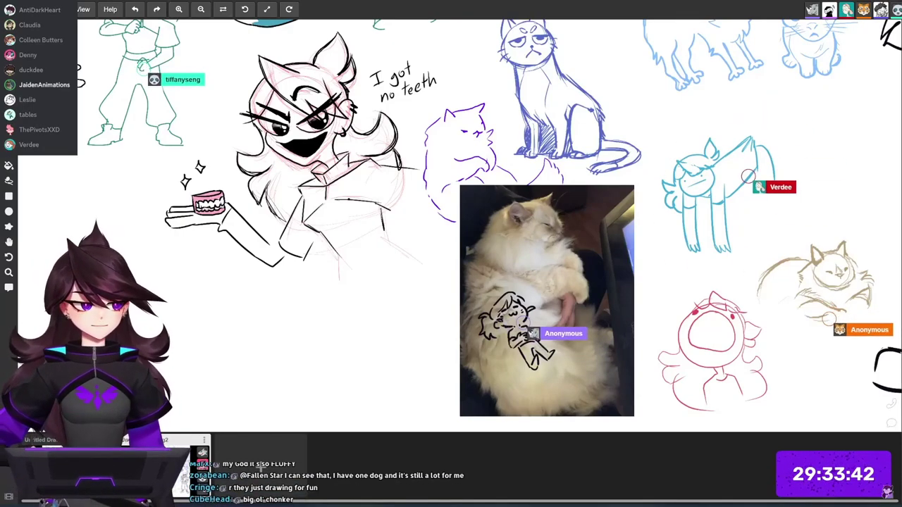
Add long whiskers and brow hairs to the purple fluffy cat sketch next to the cat photo.
scroll(733, 176, "down", 4)
left_click_drag(733, 175, 636, 310)
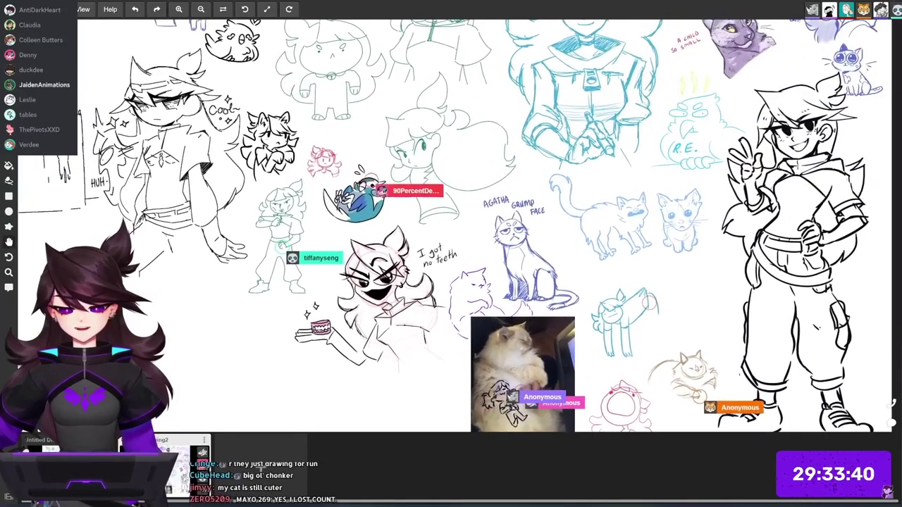
scroll(633, 274, "down", 1)
scroll(585, 222, "down", 2)
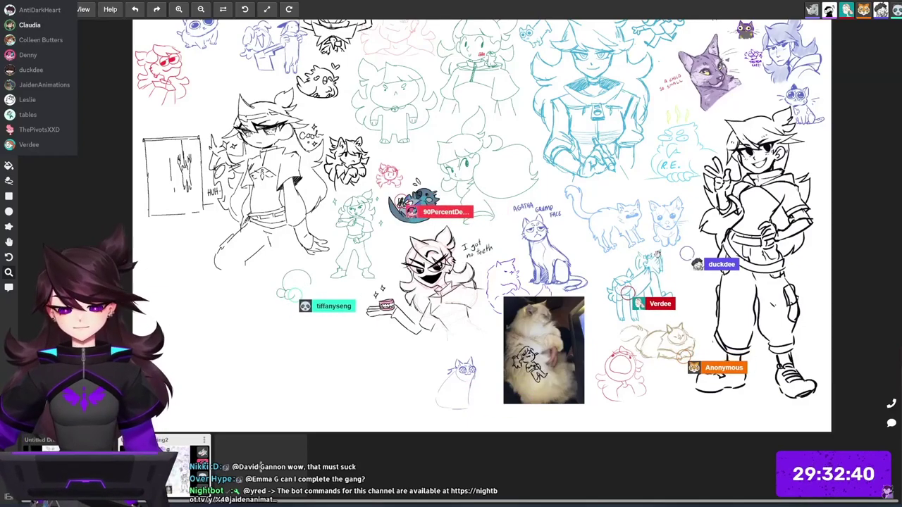
scroll(501, 273, "up", 5)
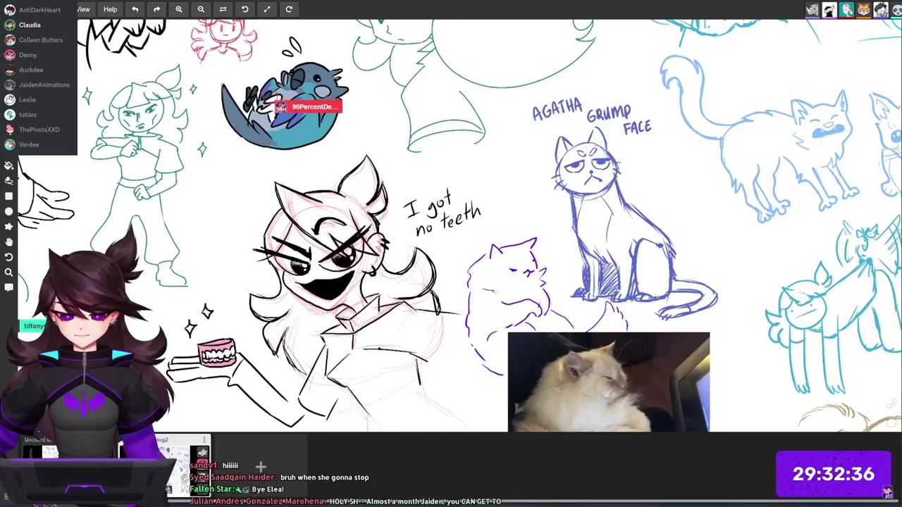
left_click_drag(511, 292, 490, 203)
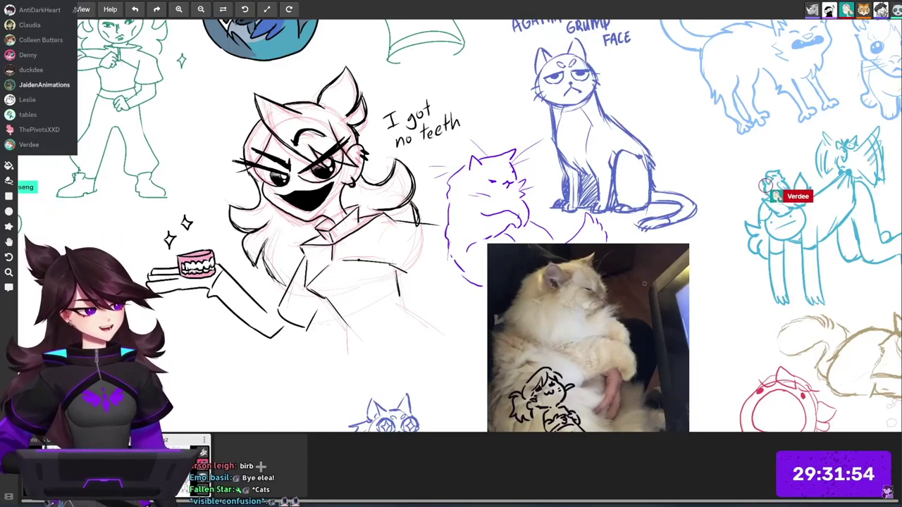
Examine the cat sketches and other doodles around the fluffy cat photo.
scroll(644, 283, "down", 5)
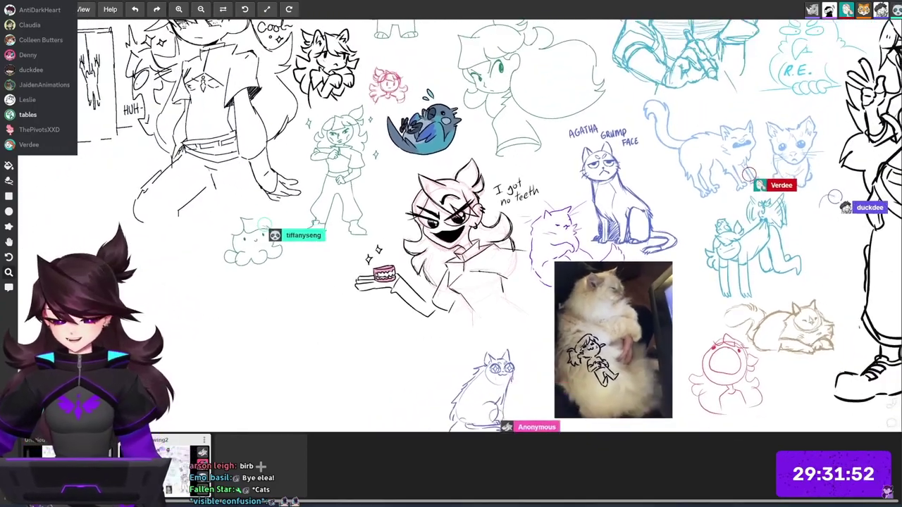
left_click_drag(644, 284, 548, 232)
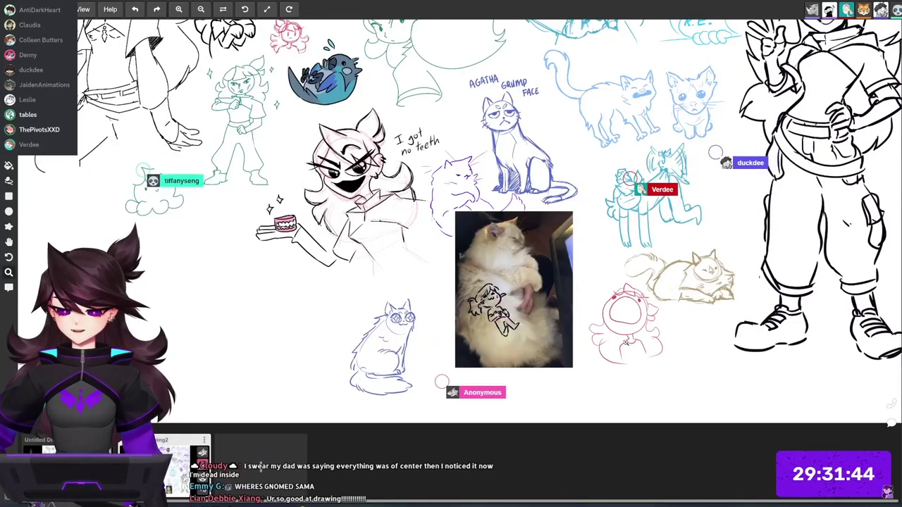
mouse_move(626, 343)
left_mouse_down()
mouse_move(628, 317)
mouse_move(623, 380)
left_mouse_up()
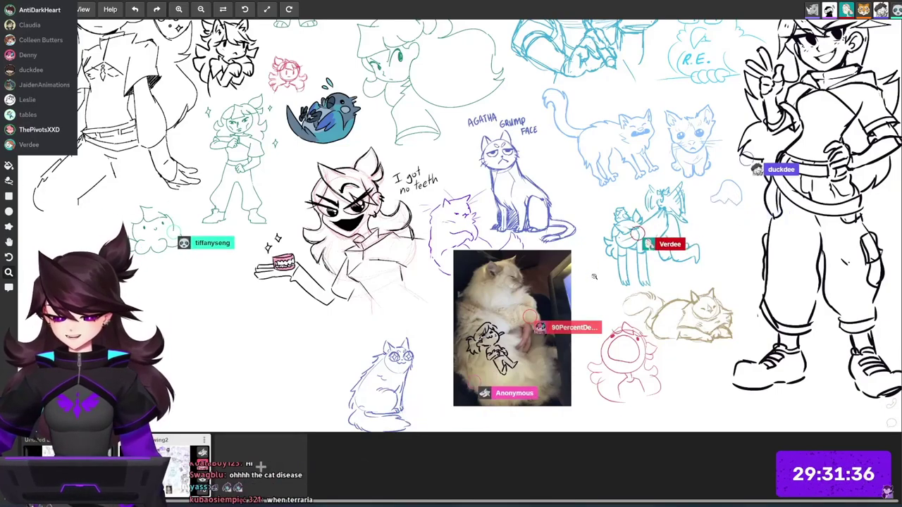
mouse_move(613, 268)
left_mouse_down()
mouse_move(603, 351)
mouse_move(652, 379)
left_mouse_up()
left_click_drag(603, 296, 679, 276)
scroll(678, 276, "down", 3)
scroll(678, 277, "right", 5)
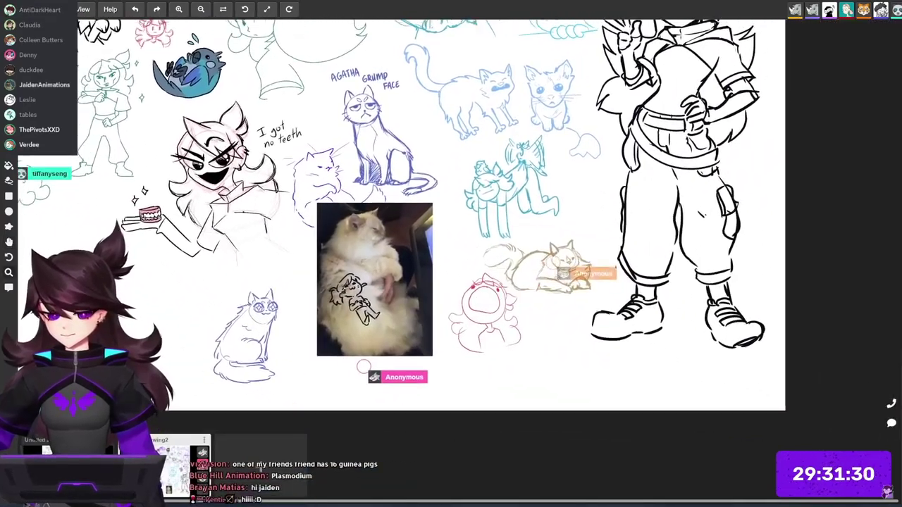
Draw a small purple reptile head with a long snout beside the trouser leg of the large black-outlined character.
left_click_drag(642, 179, 571, 336)
scroll(623, 286, "down", 4)
mouse_move(615, 303)
left_mouse_down()
mouse_move(600, 354)
mouse_move(604, 404)
mouse_move(595, 370)
mouse_move(601, 339)
mouse_move(631, 302)
left_mouse_up()
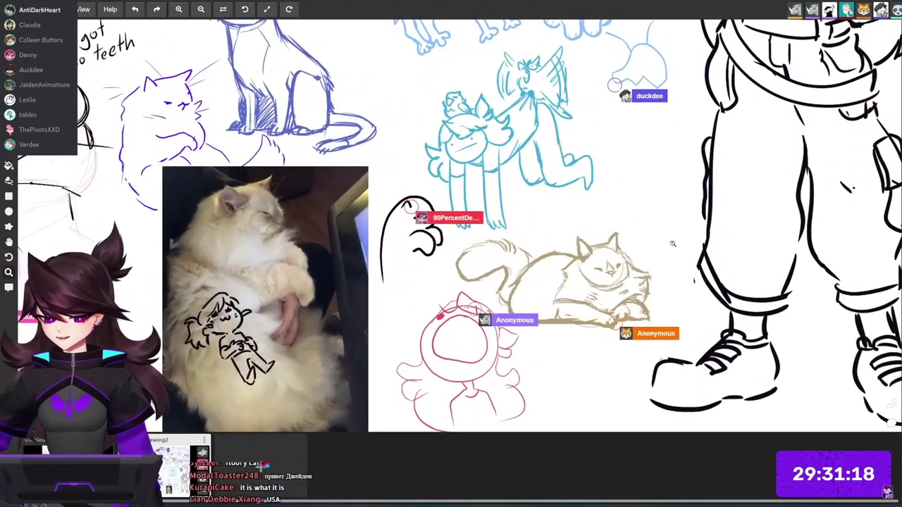
left_click_drag(703, 333, 624, 388)
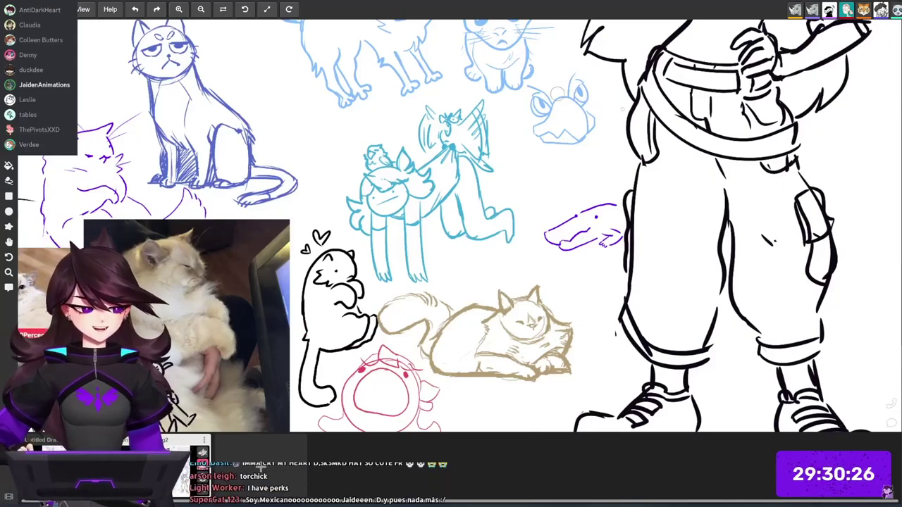
Draw a pair of purple cat eyes with a small nose and mouth below the photo of the reclining cat.
left_click_drag(451, 282, 366, 224)
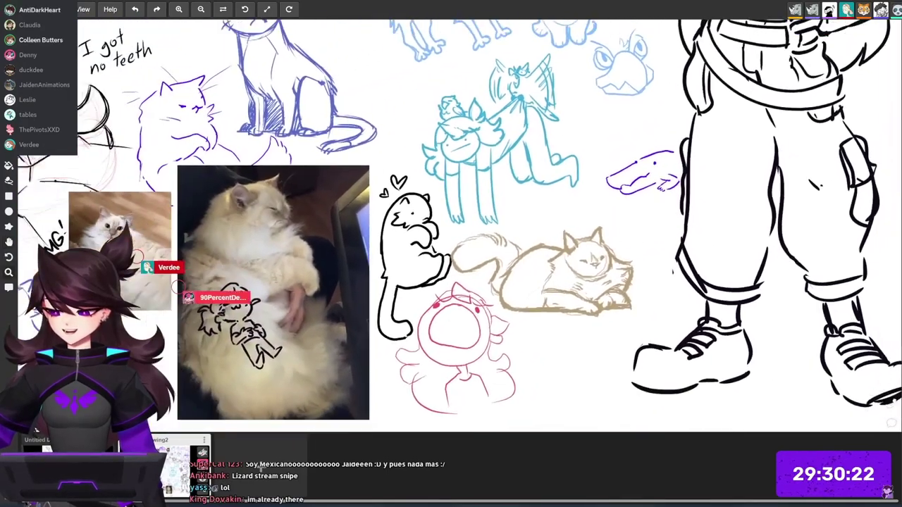
left_click_drag(109, 269, 590, 177)
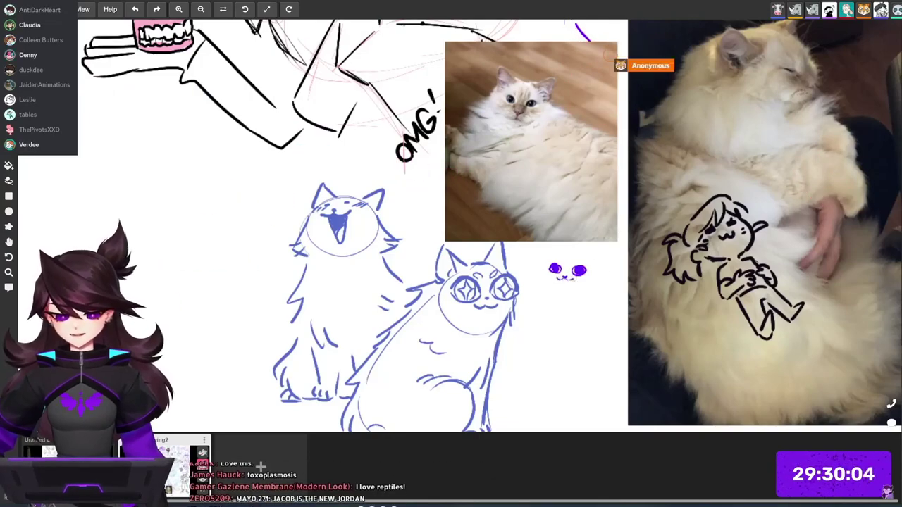
Add two pointed ears and a forehead fur tuft around the purple cat eyes below the reclining cat's photo.
scroll(597, 255, "down", 3)
left_click_drag(591, 240, 582, 393)
left_click_drag(549, 205, 600, 236)
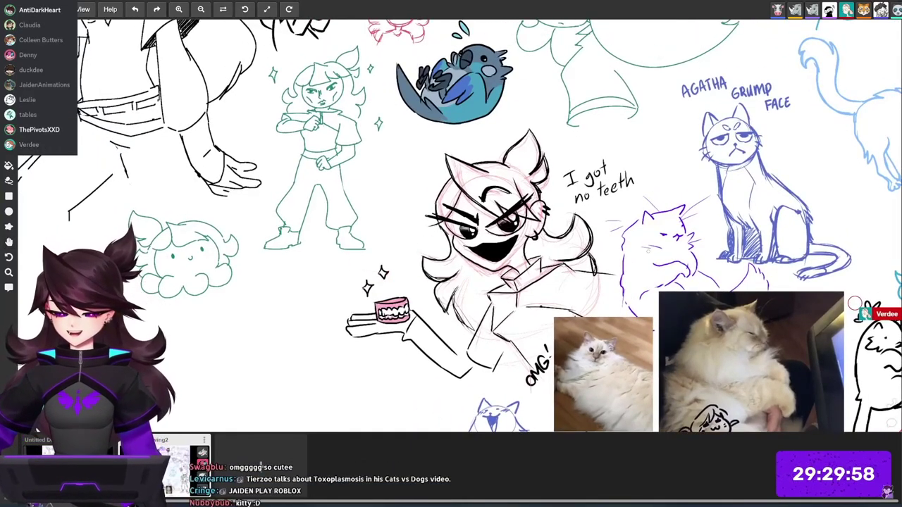
left_click_drag(638, 369, 555, 261)
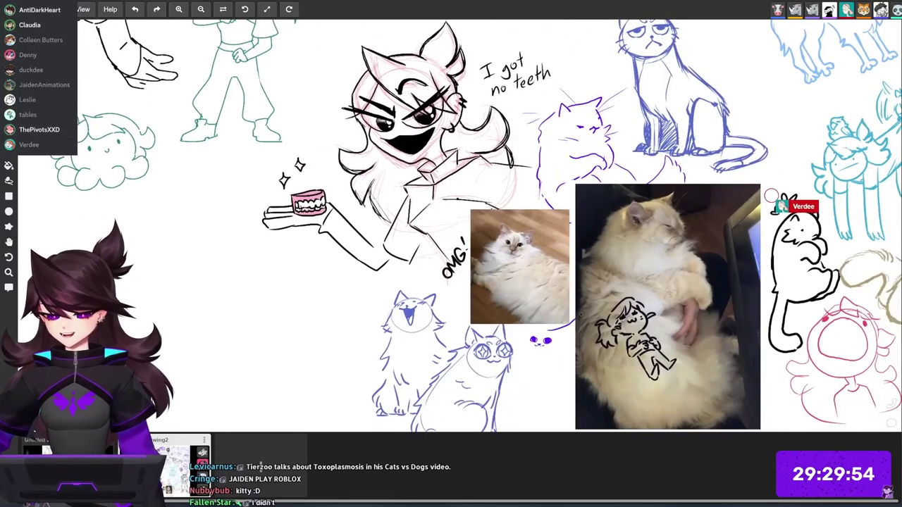
scroll(542, 338, "up", 5)
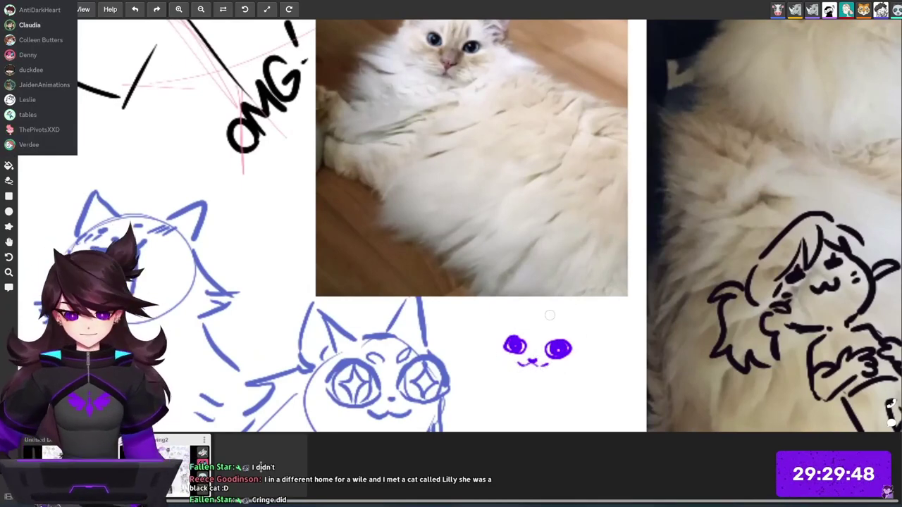
left_click_drag(552, 304, 520, 371)
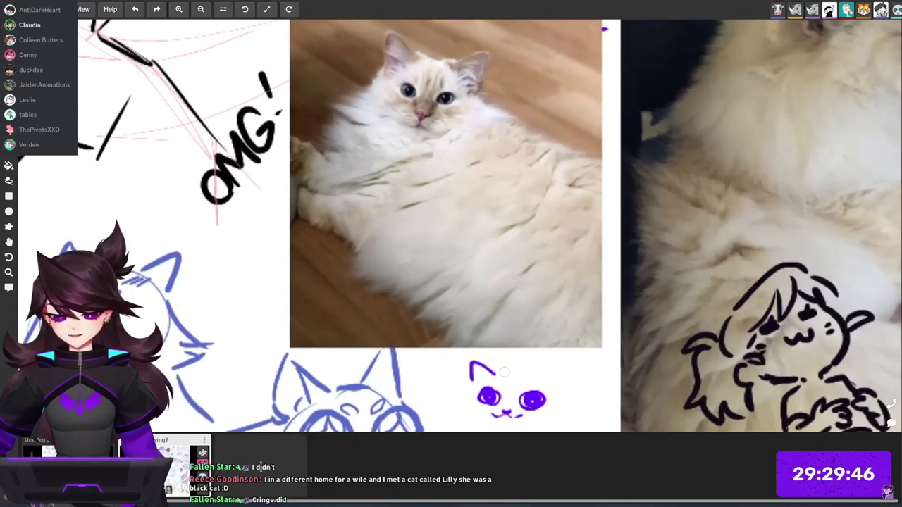
key("ctrl+z")
left_click_drag(472, 361, 467, 384)
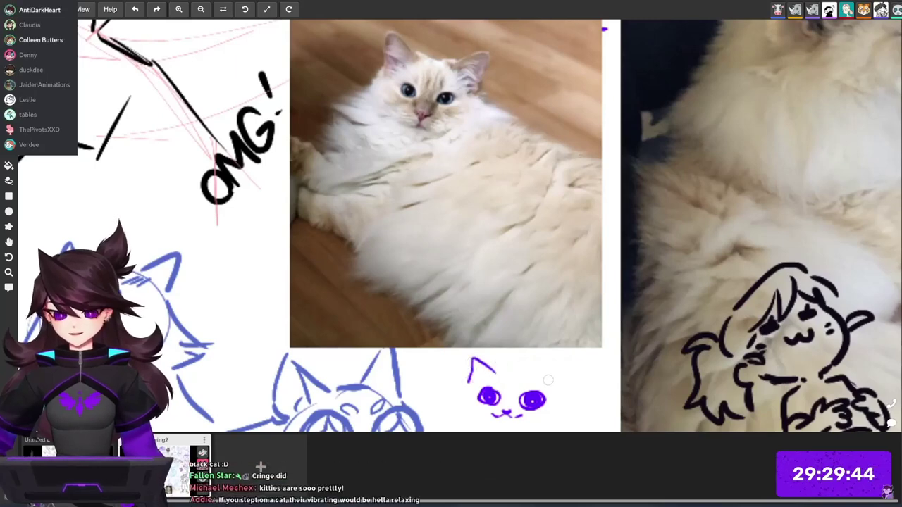
left_click_drag(575, 392, 573, 401)
left_click_drag(564, 398, 577, 340)
left_click_drag(513, 314, 525, 309)
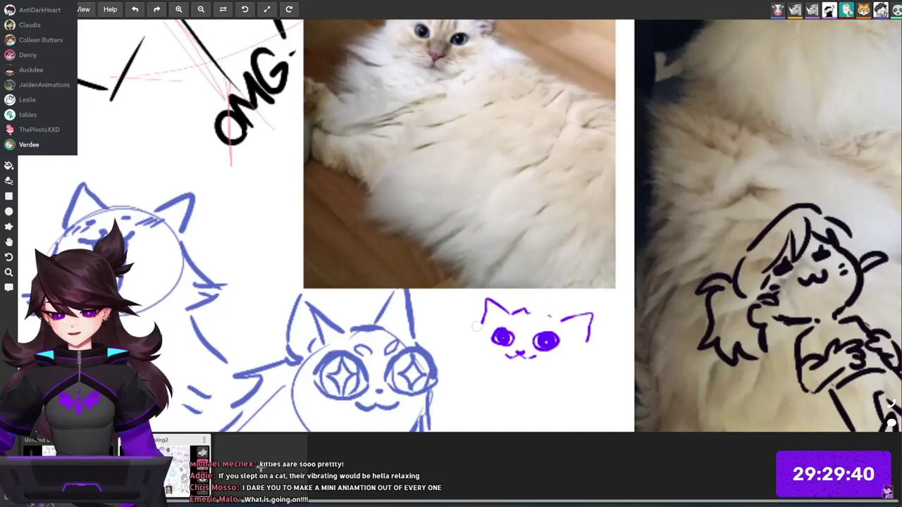
Draw jagged cheek fur on both sides of the purple cat's face and an outstretched front leg below it.
left_click_drag(468, 338, 460, 359)
mouse_move(588, 346)
left_mouse_down()
mouse_move(600, 349)
mouse_move(606, 371)
left_mouse_up()
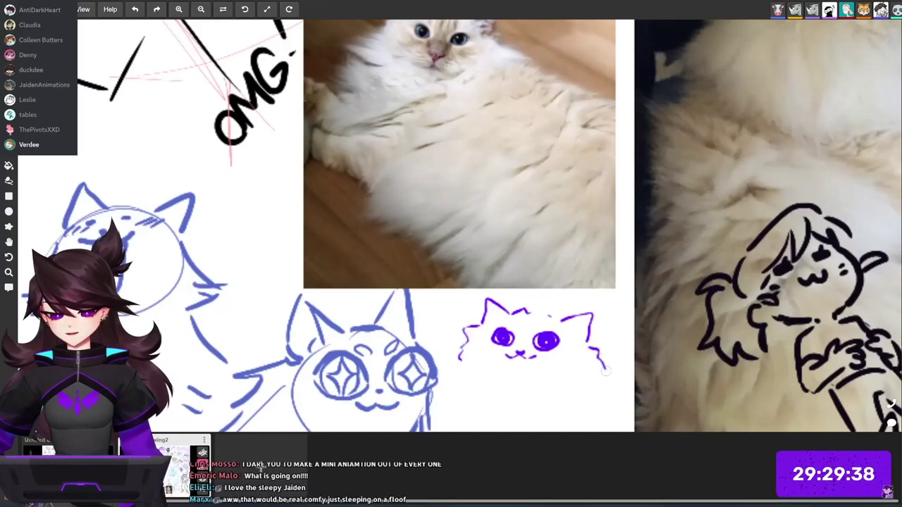
scroll(647, 336, "down", 1)
scroll(642, 339, "down", 3)
left_click_drag(723, 263, 539, 198)
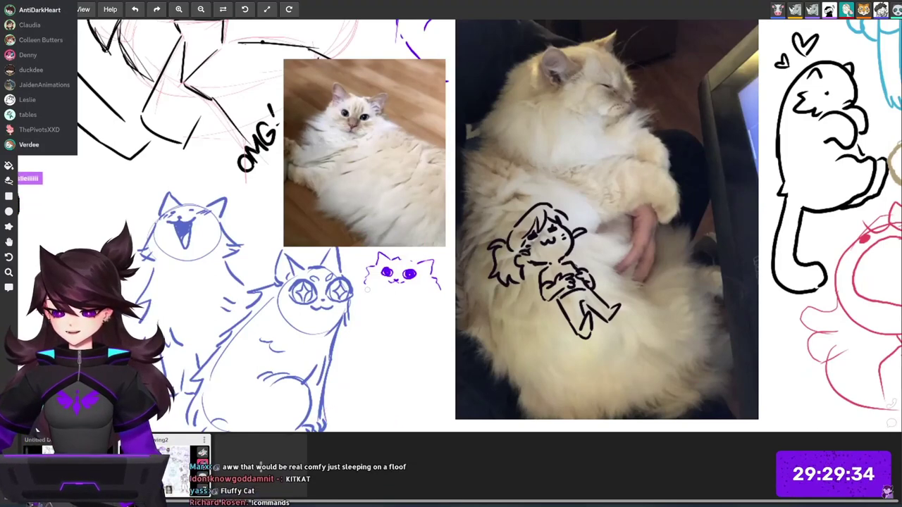
left_click_drag(400, 306, 393, 312)
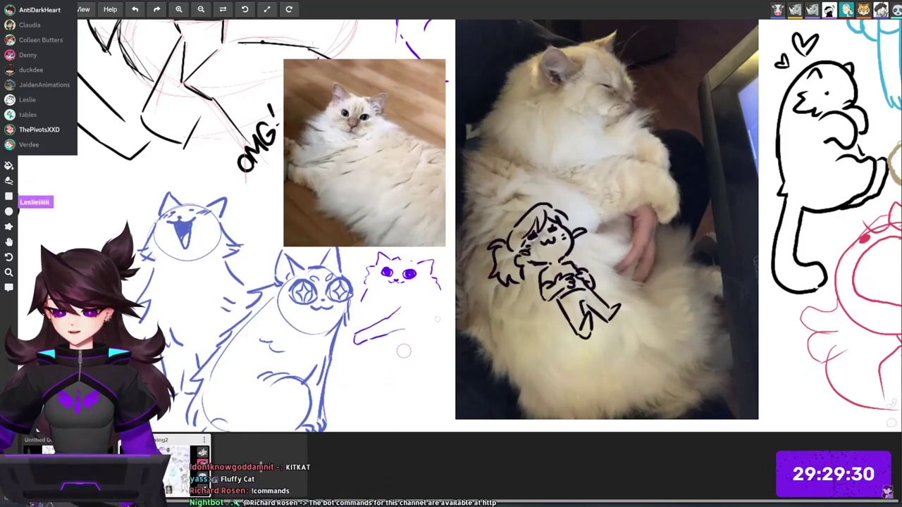
Extend the purple cat sketch with a second paw, whiskers and broken fur lines for the belly.
scroll(571, 328, "down", 8)
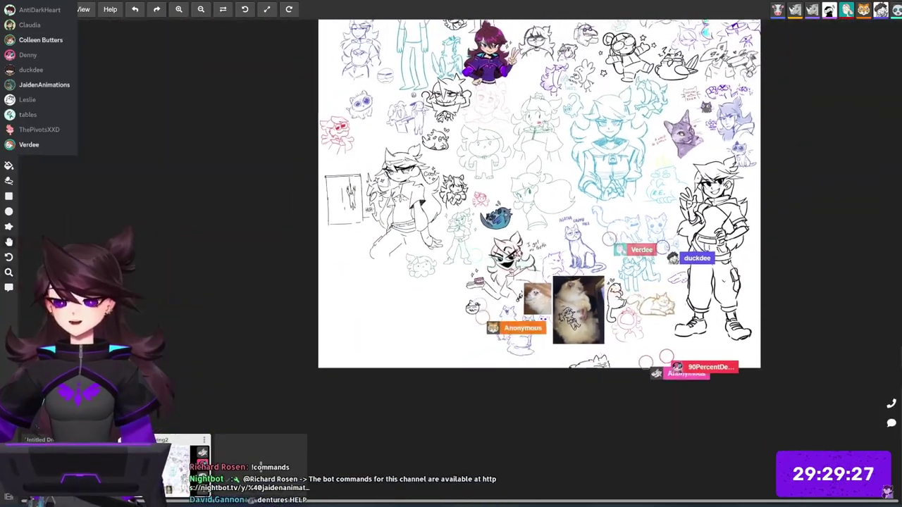
mouse_move(571, 303)
left_mouse_down()
mouse_move(486, 411)
mouse_move(465, 325)
mouse_move(472, 414)
mouse_move(440, 352)
mouse_move(449, 325)
left_mouse_up()
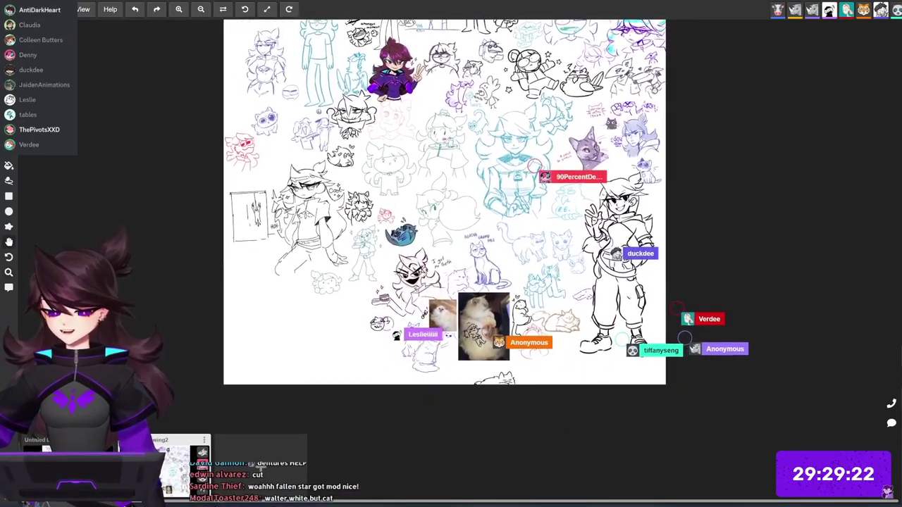
scroll(449, 325, "up", 10)
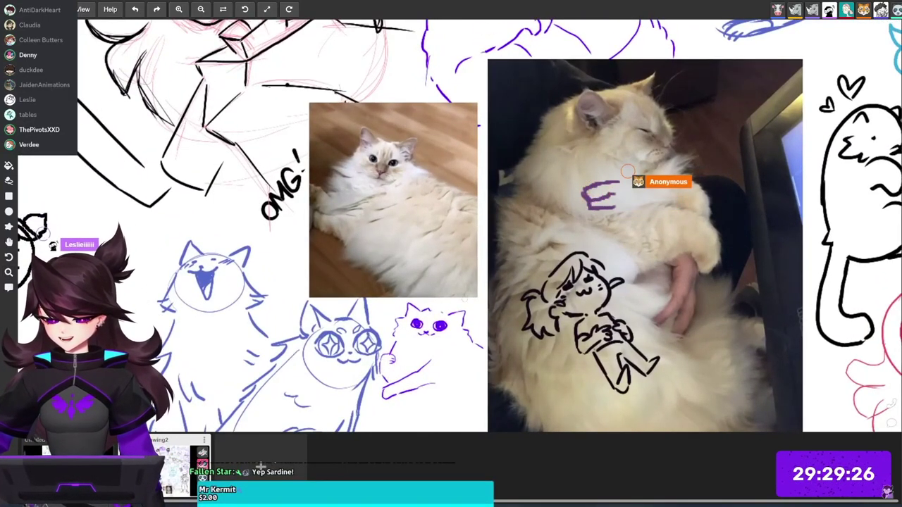
left_click_drag(402, 365, 401, 302)
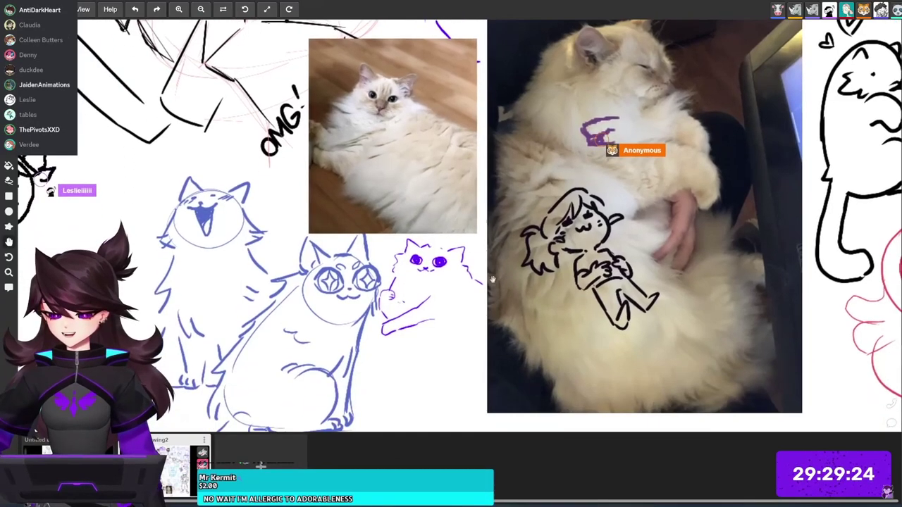
left_click_drag(420, 342, 436, 361)
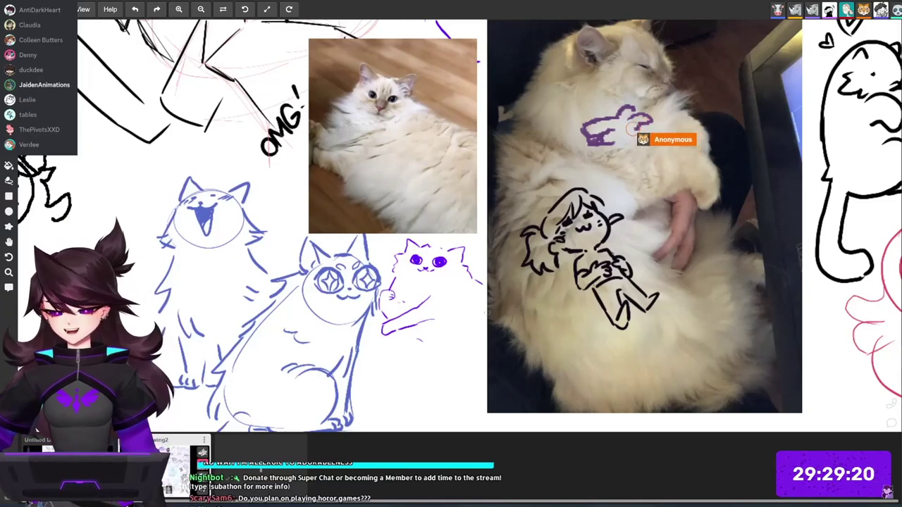
left_click_drag(408, 343, 421, 360)
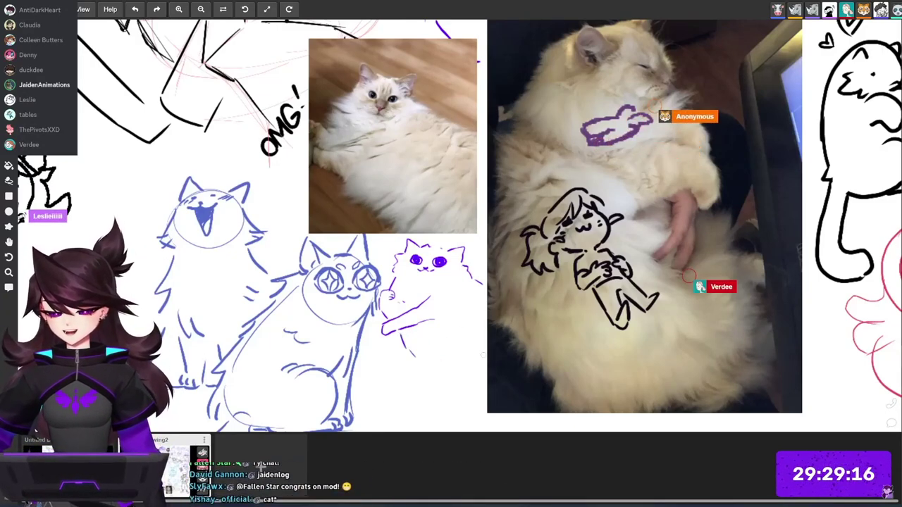
left_click_drag(427, 366, 436, 392)
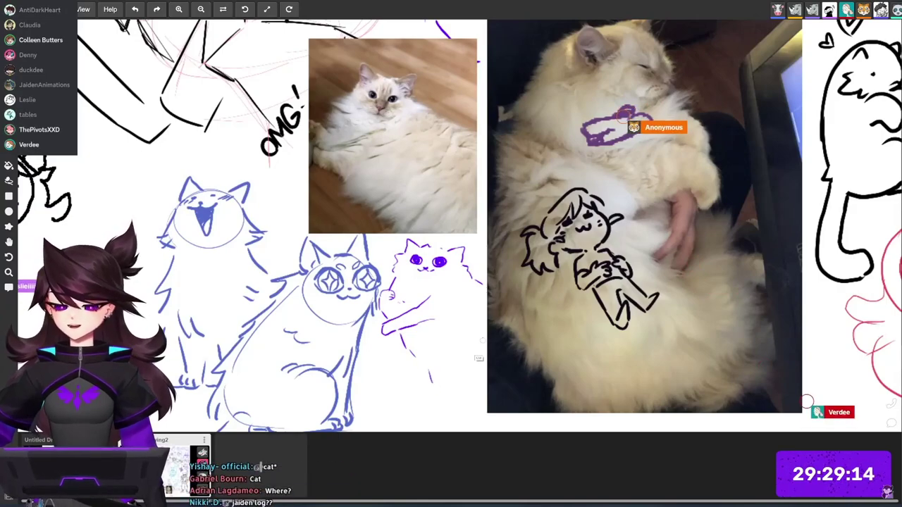
left_click_drag(409, 352, 420, 377)
left_click_drag(544, 220, 633, 248)
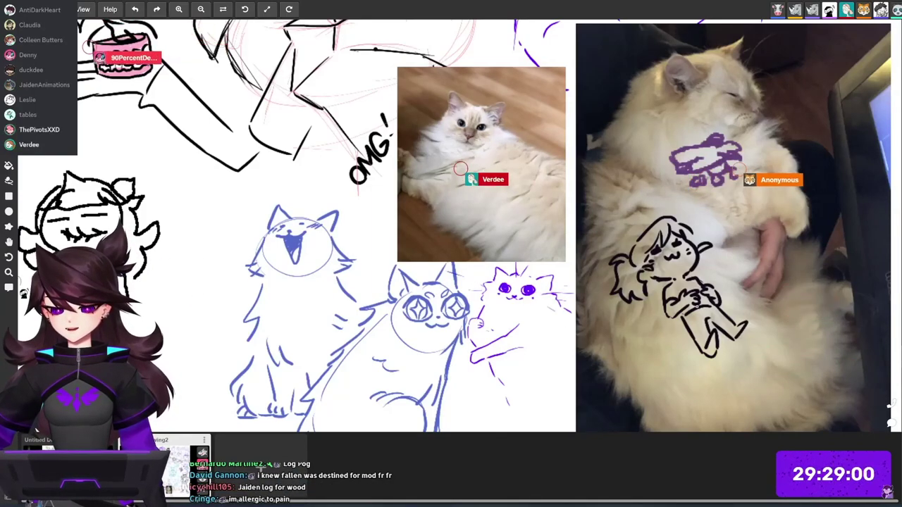
Sketch a round purple character head with a hair spike, fringe and dot eyes between the log and the balloon.
scroll(695, 311, "down", 3)
left_click_drag(521, 303, 783, 228)
mouse_move(493, 282)
left_mouse_down()
mouse_move(622, 265)
mouse_move(726, 291)
left_mouse_up()
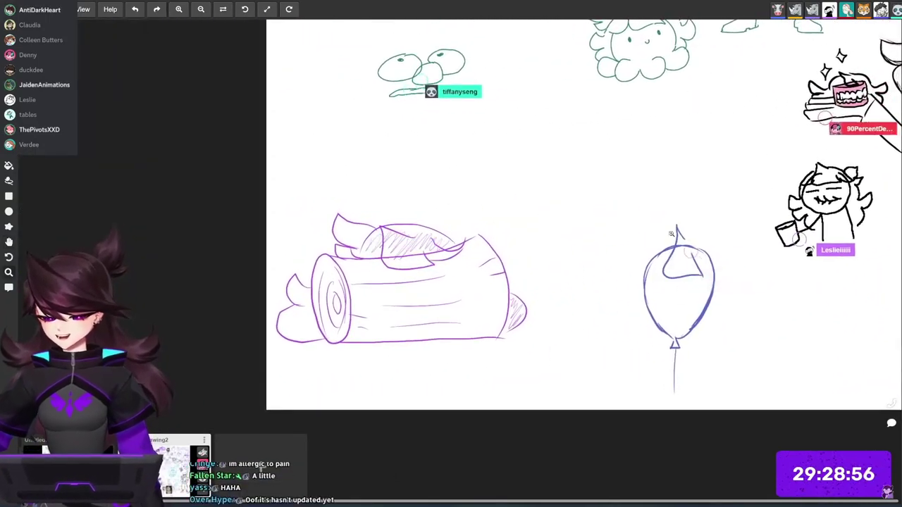
left_click_drag(570, 211, 514, 239)
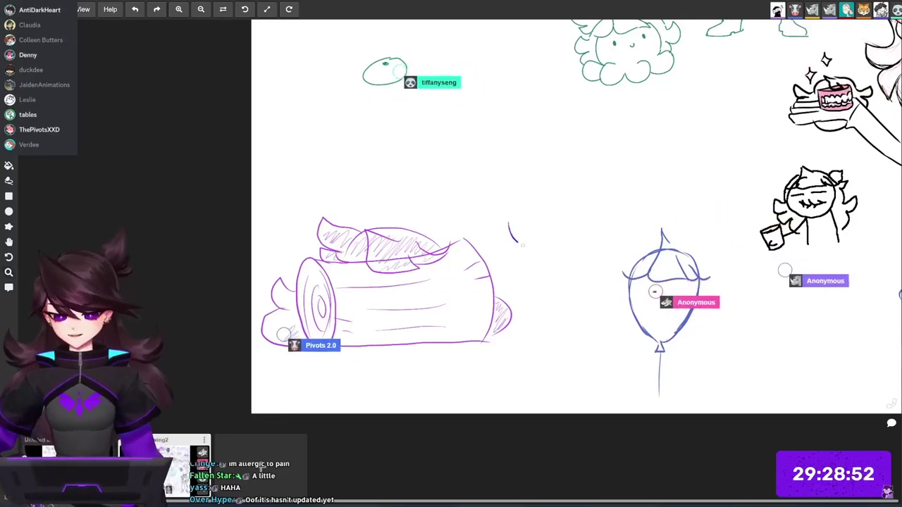
key("ctrl+z")
mouse_move(513, 198)
left_mouse_down()
mouse_move(543, 250)
mouse_move(514, 200)
mouse_move(534, 193)
mouse_move(548, 222)
mouse_move(565, 215)
mouse_move(491, 216)
left_mouse_up()
left_click(512, 229)
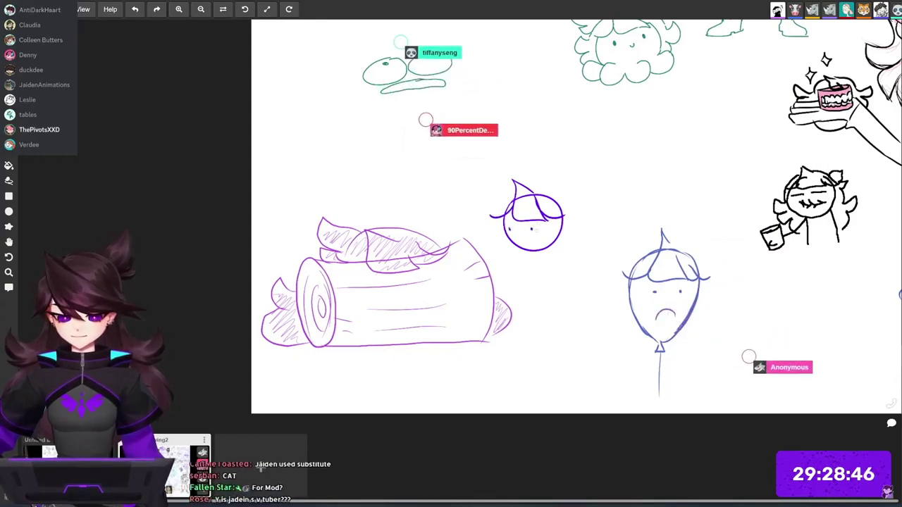
Complete the purple character beside the log with flowing hair, an angry face, a stick body and a large axe.
key("ctrl+z")
left_click_drag(508, 240, 538, 246)
left_click_drag(653, 247, 772, 245)
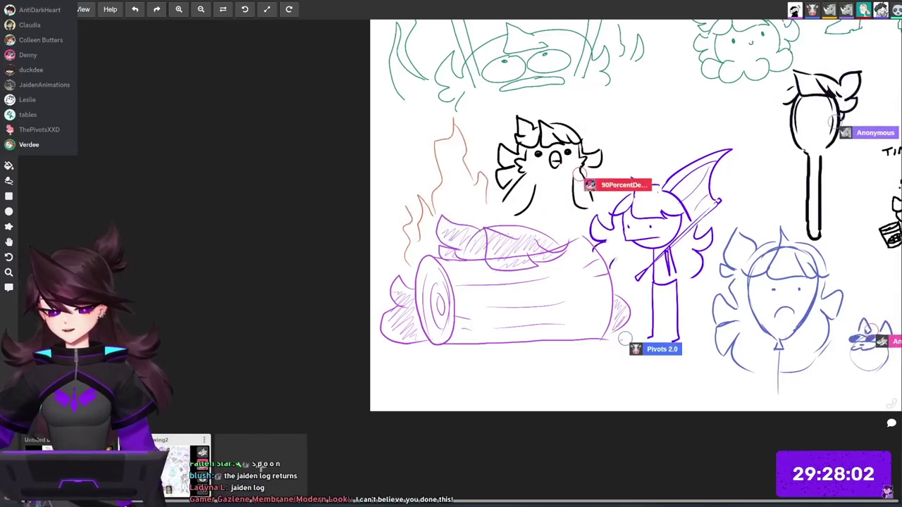
left_click_drag(644, 229, 525, 205)
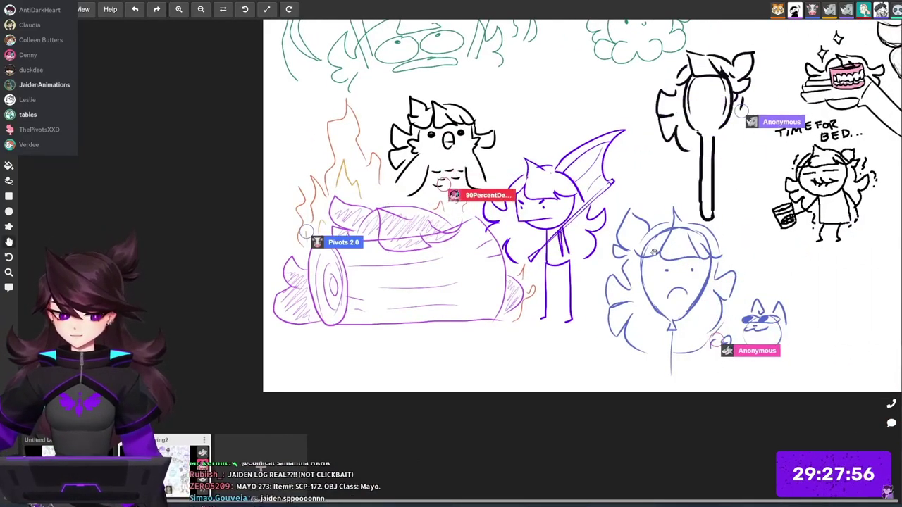
left_click_drag(613, 198, 591, 207)
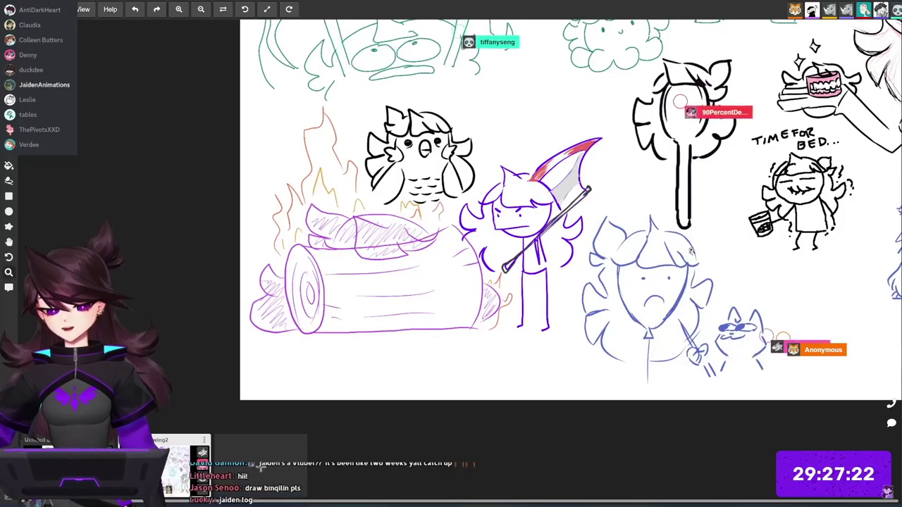
Examine the other artists' doodles across the whole canvas, including the balloon character and the cat wearing sunglasses.
left_click_drag(676, 260, 578, 261)
left_click_drag(810, 233, 503, 261)
left_click_drag(661, 234, 599, 234)
mouse_move(805, 150)
left_mouse_down()
mouse_move(602, 192)
mouse_move(671, 241)
mouse_move(682, 284)
left_mouse_up()
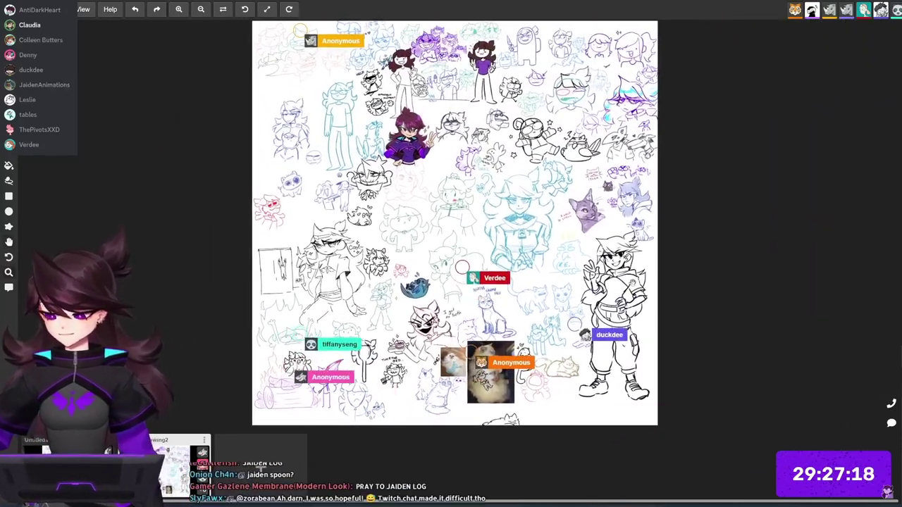
mouse_move(655, 229)
left_mouse_down()
mouse_move(656, 253)
mouse_move(652, 201)
left_mouse_up()
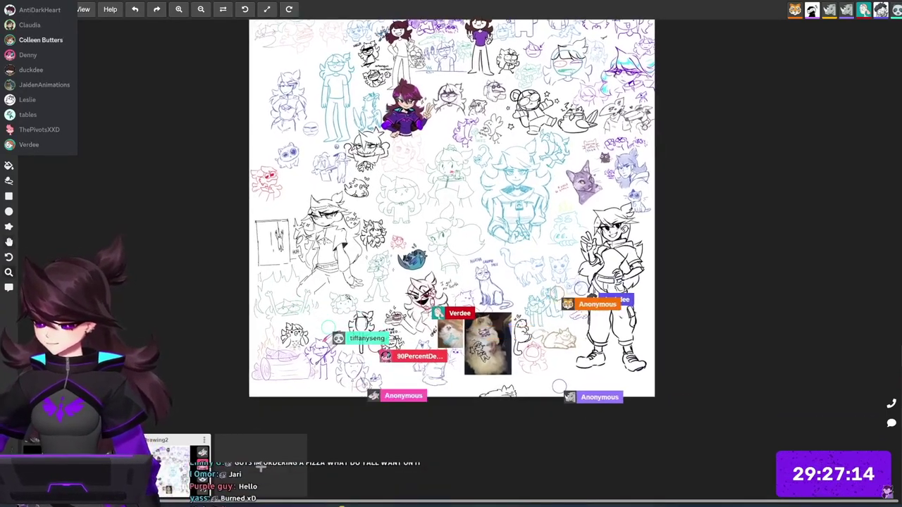
left_click(32, 438)
left_click_drag(494, 259, 531, 293)
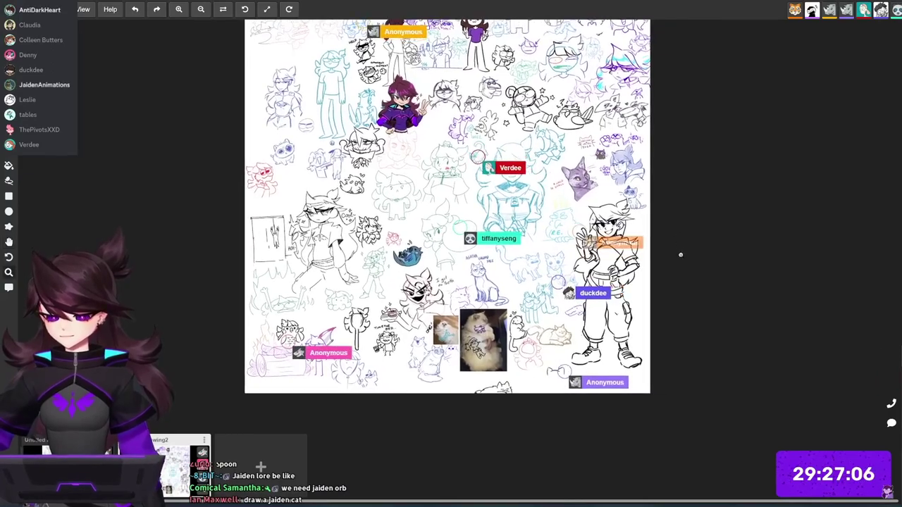
scroll(365, 369, "up", 10)
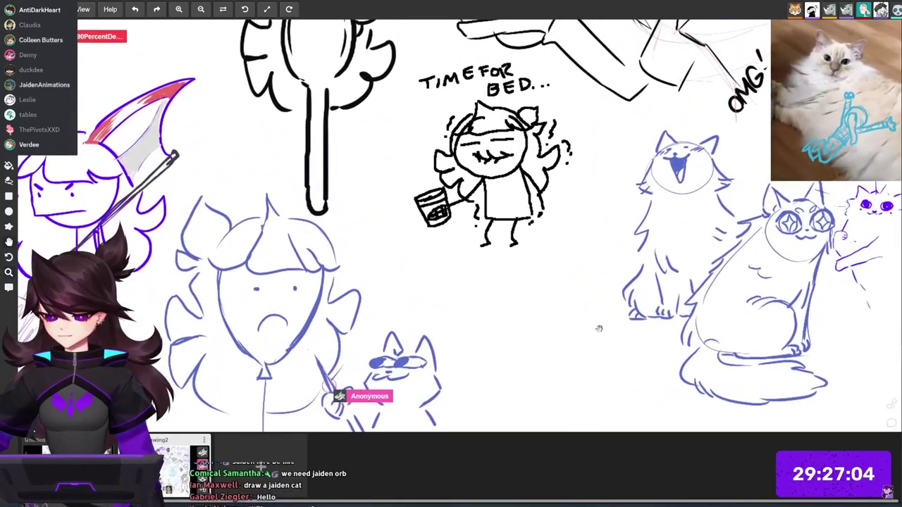
left_click_drag(598, 329, 711, 233)
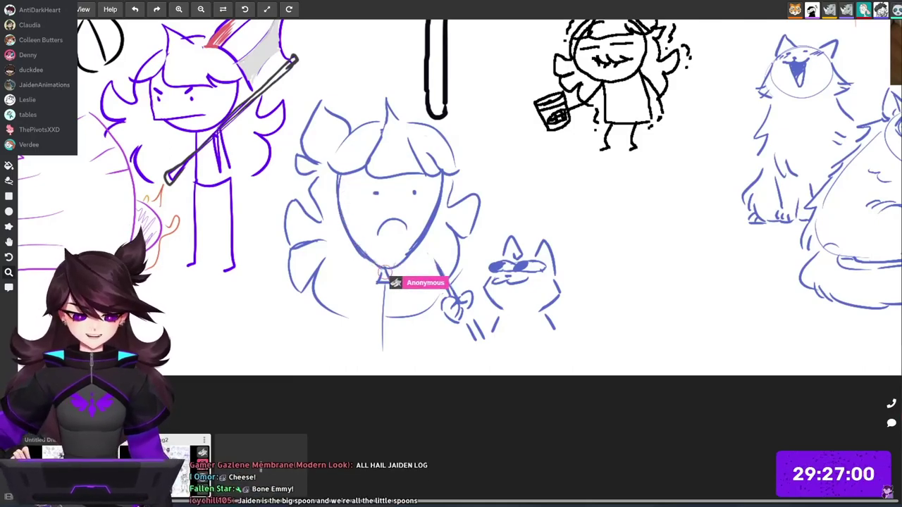
scroll(678, 197, "down", 4)
left_click_drag(684, 157, 674, 310)
scroll(696, 227, "down", 5)
left_click_drag(696, 227, 507, 334)
left_click_drag(582, 343, 823, 129)
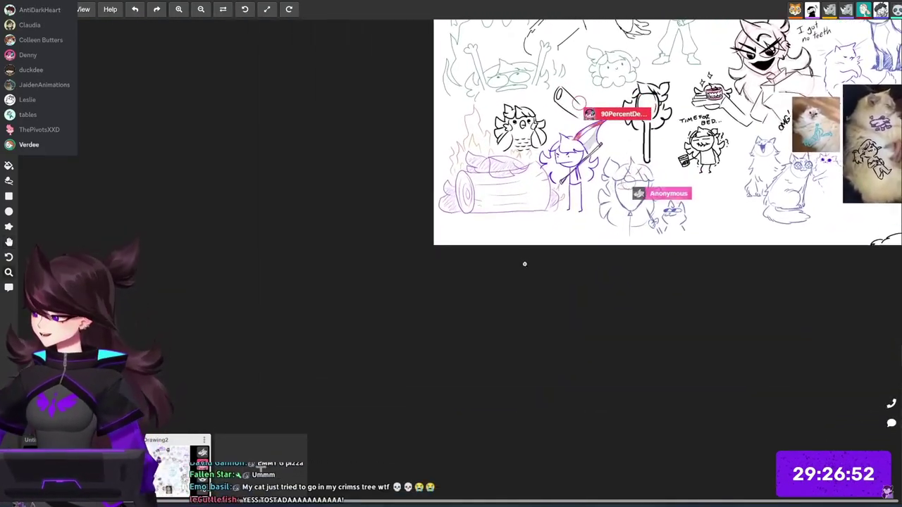
Sketch a purple horned bird creature with glaring eyes, a beak and long hair strands below the burning log.
scroll(536, 234, "up", 5)
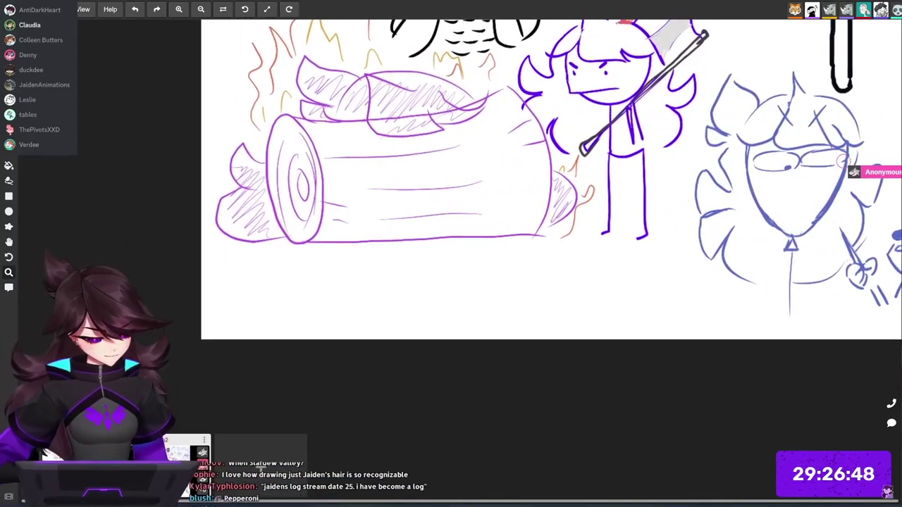
left_click_drag(446, 266, 477, 290)
key("ctrl+z")
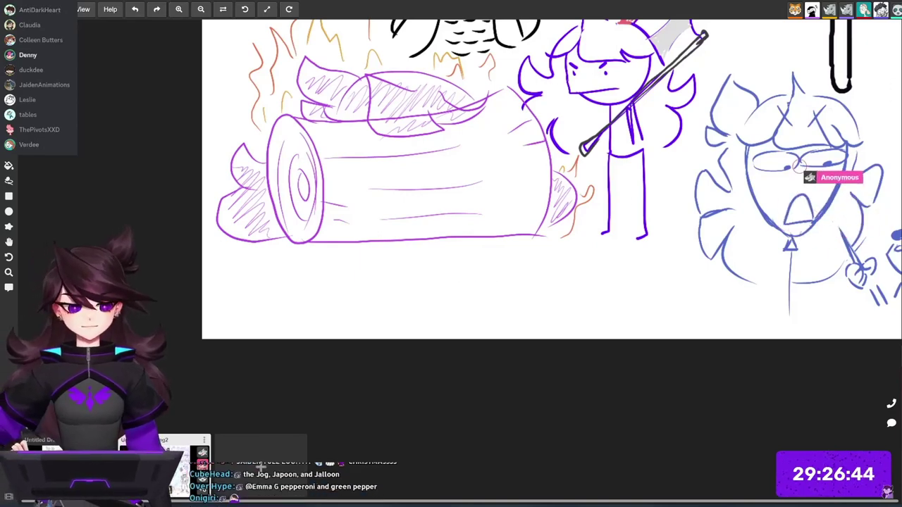
mouse_move(441, 271)
left_mouse_down()
mouse_move(487, 297)
mouse_move(500, 265)
left_mouse_up()
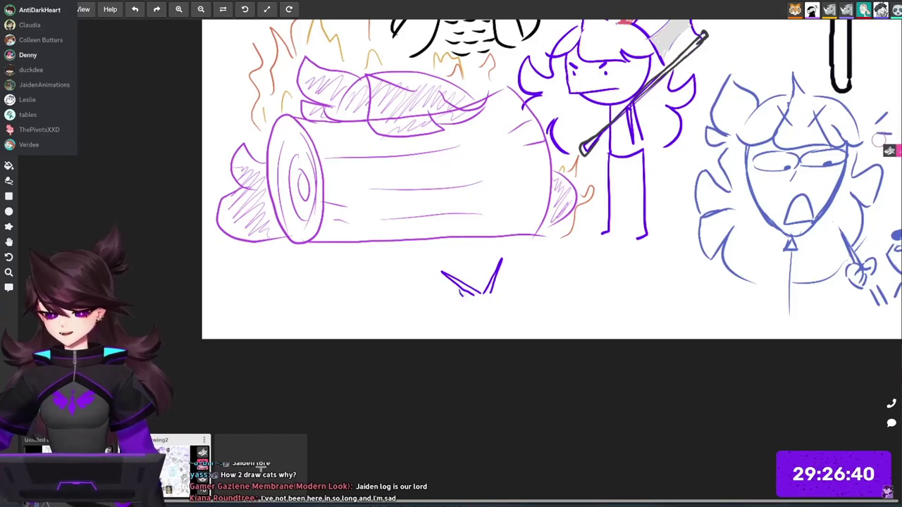
mouse_move(492, 294)
left_mouse_down()
mouse_move(496, 313)
mouse_move(448, 295)
mouse_move(460, 311)
left_mouse_up()
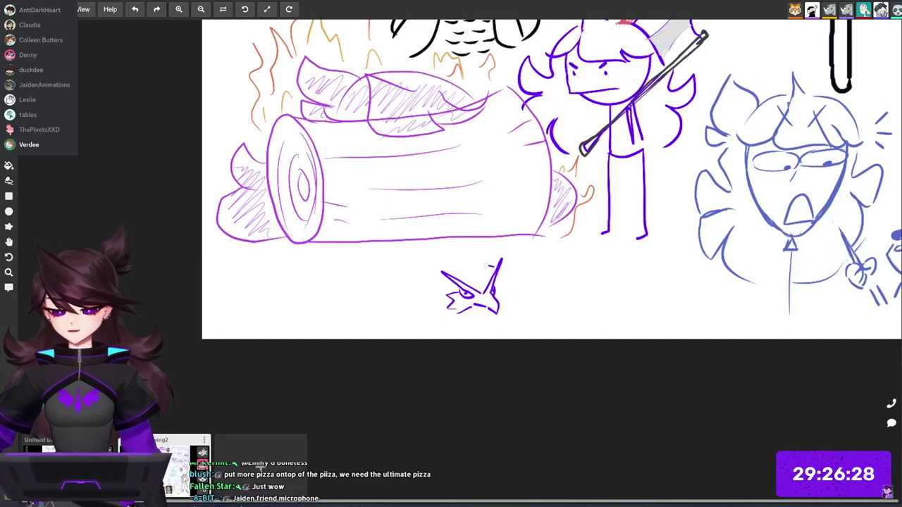
left_click_drag(441, 277, 403, 336)
left_click_drag(502, 273, 536, 336)
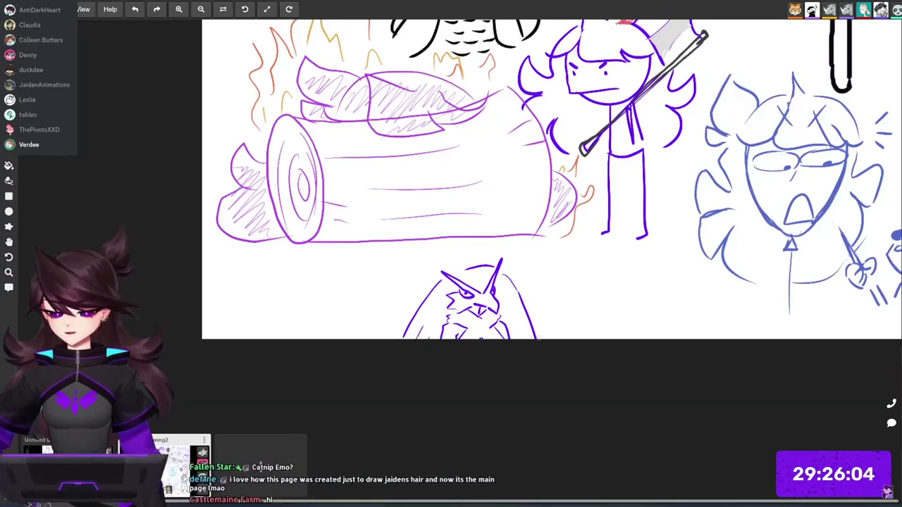
Doodle a small purple head with huge round eyes, a hair spike and side tufts beside the horned bird.
mouse_move(547, 302)
left_mouse_down()
mouse_move(553, 283)
mouse_move(552, 314)
mouse_move(575, 305)
left_mouse_up()
key("ctrl+z")
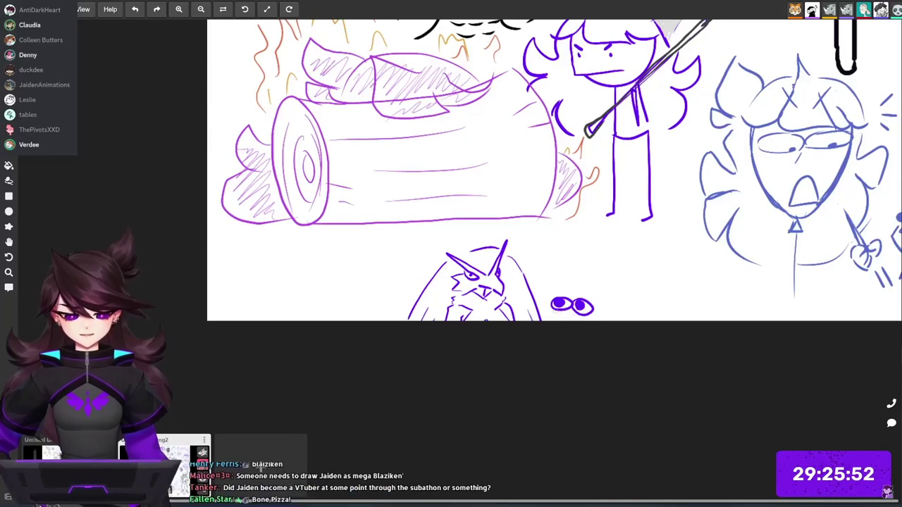
mouse_move(572, 289)
left_mouse_down()
mouse_move(562, 296)
mouse_move(601, 312)
mouse_move(597, 301)
mouse_move(548, 314)
left_mouse_up()
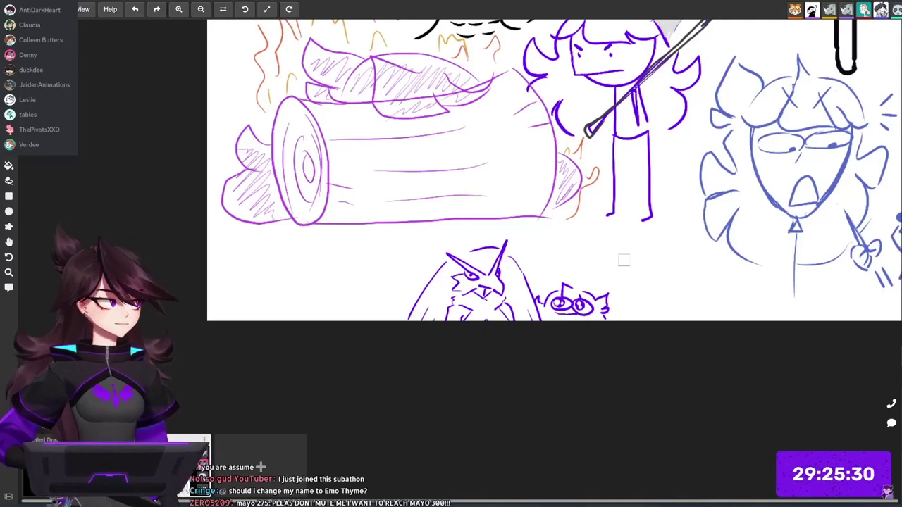
left_click_drag(633, 282, 646, 274)
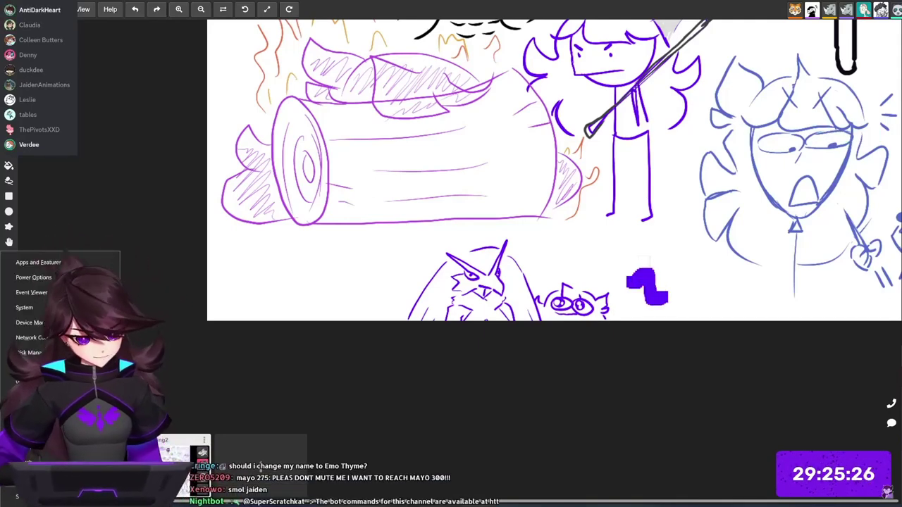
Examine the other artists' doodles across the canvas, including the "I drank all the mayo" bird and the "TIME FOR BED..." character.
scroll(647, 275, "down", 5)
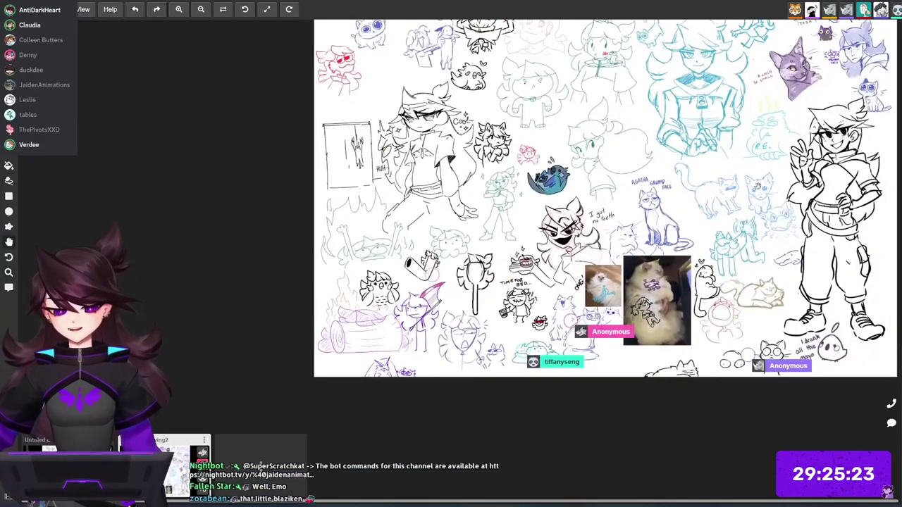
mouse_move(758, 186)
left_mouse_down()
mouse_move(623, 203)
mouse_move(601, 228)
left_mouse_up()
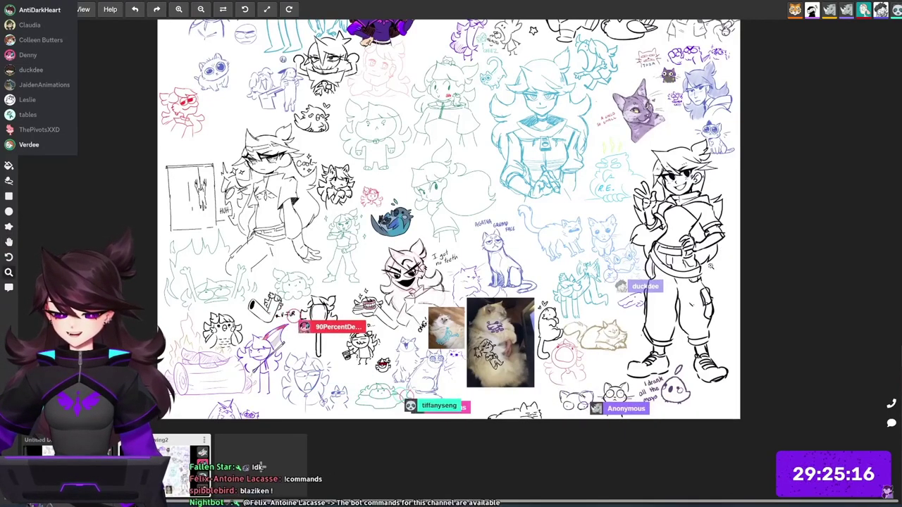
left_click_drag(697, 393, 579, 294)
scroll(568, 293, "up", 10)
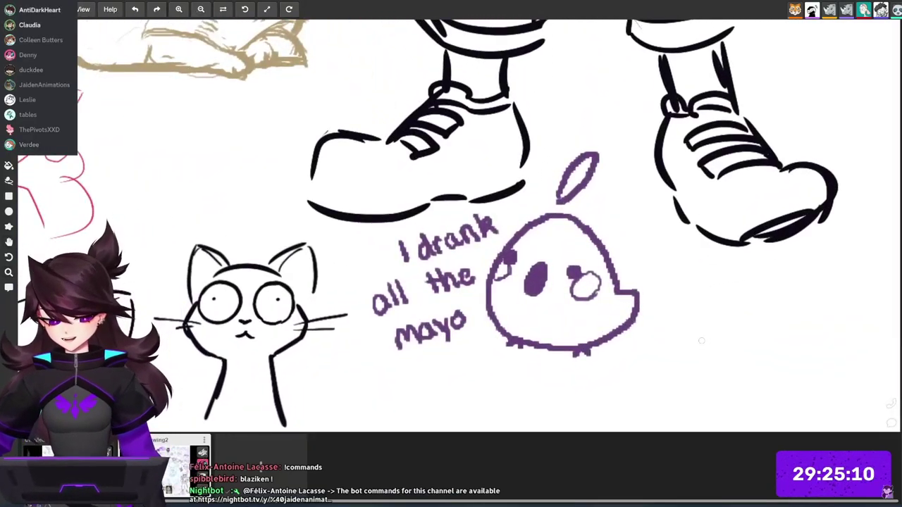
left_click_drag(730, 327, 673, 314)
scroll(670, 317, "down", 5)
mouse_move(366, 353)
left_mouse_down()
mouse_move(683, 345)
mouse_move(830, 426)
mouse_move(901, 439)
mouse_move(895, 390)
mouse_move(901, 403)
left_mouse_up()
left_click_drag(584, 275, 523, 277)
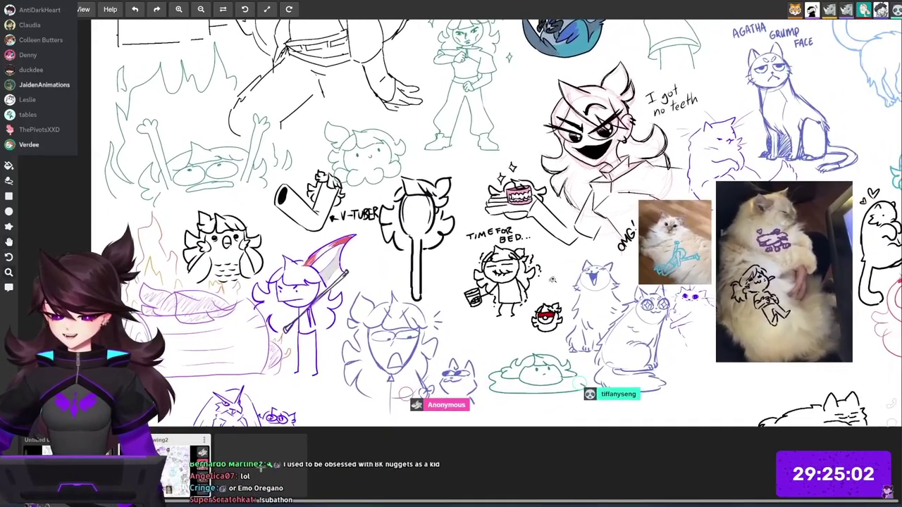
scroll(523, 277, "up", 1)
scroll(518, 279, "up", 5)
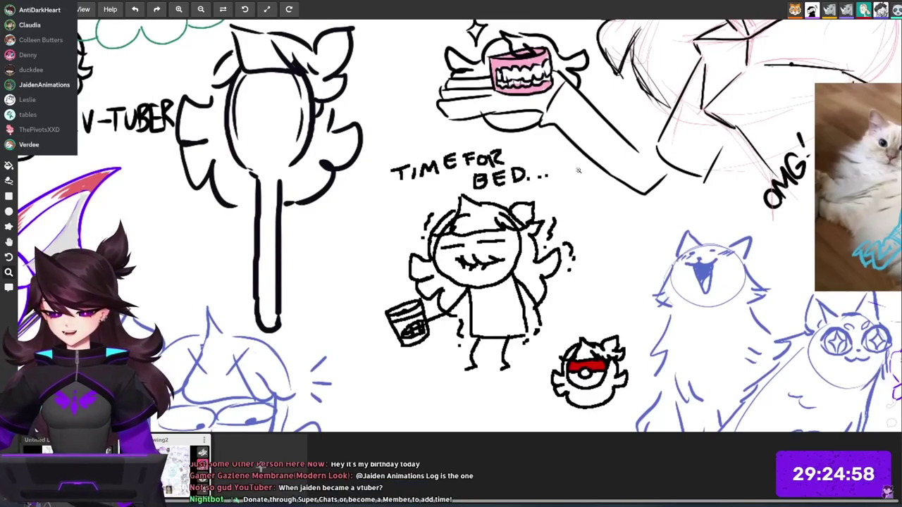
scroll(571, 311, "down", 5)
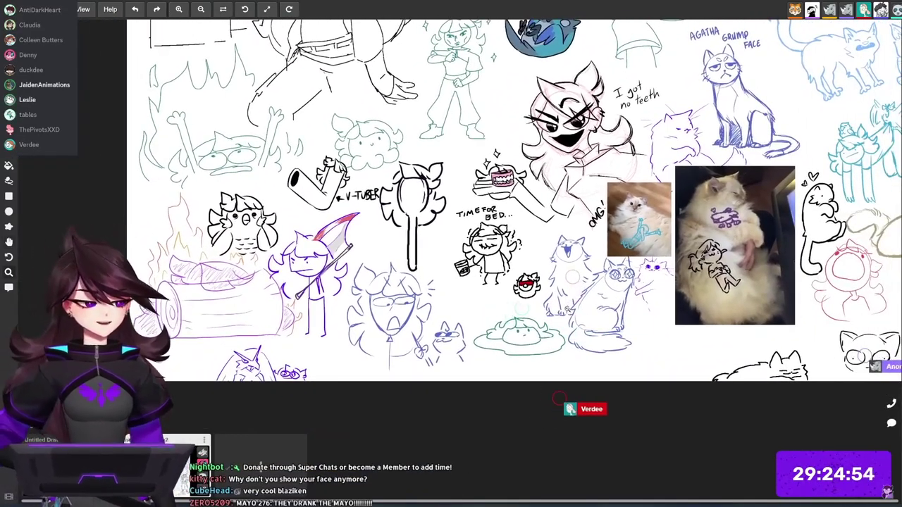
left_click_drag(512, 309, 445, 307)
scroll(446, 310, "up", 1)
scroll(427, 325, "up", 2)
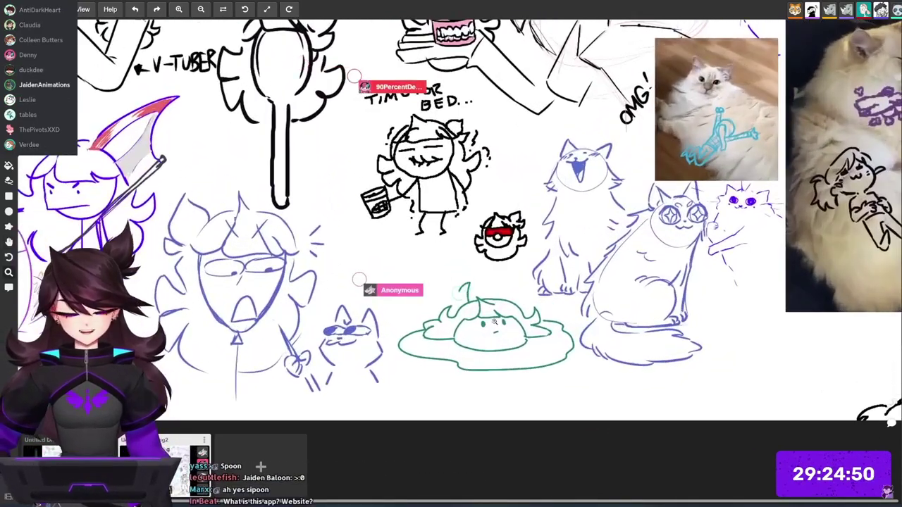
Sketch a round purple head with puckered lips, dot eyes, a swept fringe and a hair spike left of the balloon character.
left_click_drag(484, 419, 752, 320)
scroll(392, 319, "up", 3)
left_click_drag(602, 254, 739, 280)
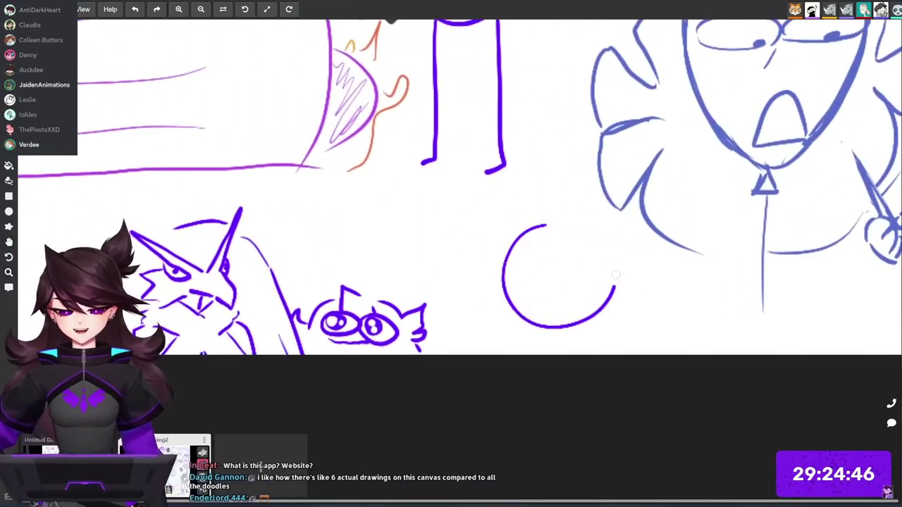
mouse_move(544, 281)
left_mouse_down()
mouse_move(565, 283)
mouse_move(564, 291)
mouse_move(536, 298)
left_mouse_up()
left_click_drag(583, 266, 581, 268)
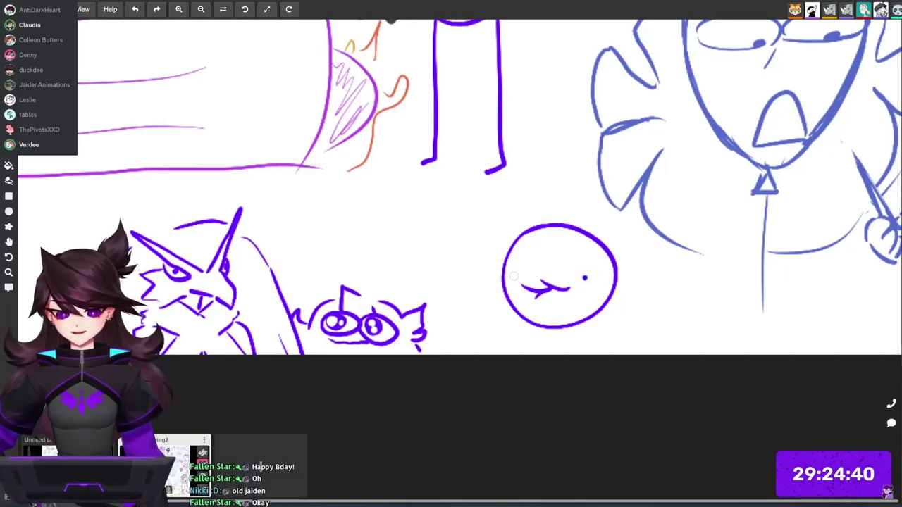
mouse_move(582, 283)
left_mouse_down()
mouse_move(534, 208)
mouse_move(523, 244)
mouse_move(586, 271)
mouse_move(547, 211)
mouse_move(542, 273)
mouse_move(623, 265)
left_mouse_up()
left_click_drag(504, 267, 478, 270)
left_click_drag(578, 326, 581, 353)
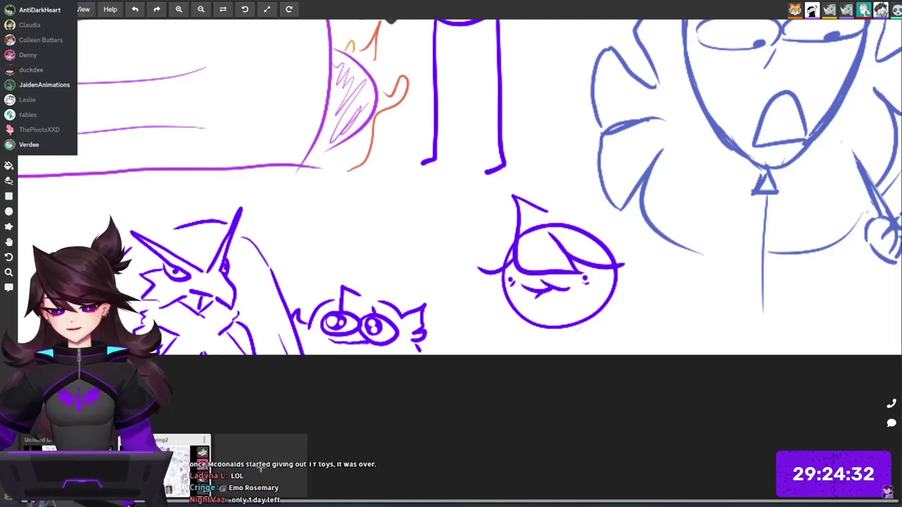
mouse_move(601, 316)
left_mouse_down()
mouse_move(593, 347)
mouse_move(548, 341)
left_mouse_up()
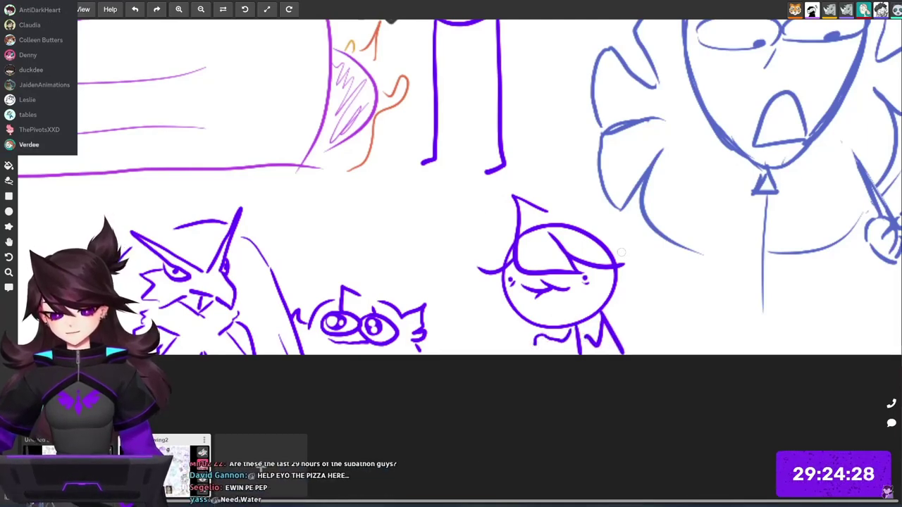
key("ctrl+z")
key("ctrl+z")
key("ctrl+z")
Draw the round-headed character's neck, shoulder line and curled hand beneath its chin.
left_click_drag(576, 326, 579, 354)
mouse_move(601, 311)
left_mouse_down()
mouse_move(622, 353)
mouse_move(599, 349)
mouse_move(585, 313)
mouse_move(602, 330)
mouse_move(568, 336)
mouse_move(574, 350)
mouse_move(542, 336)
left_mouse_up()
key("ctrl+z")
key("ctrl+z")
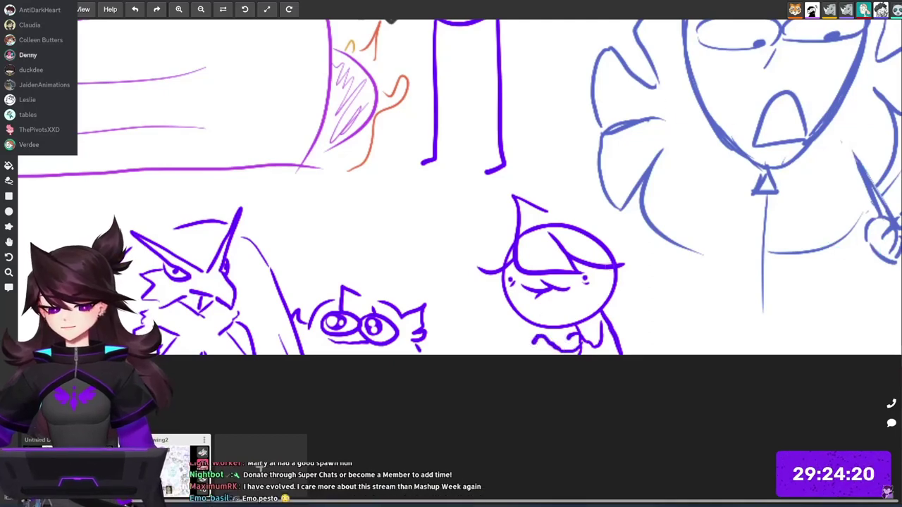
Add a ponytail, a crown outline and wavy hair locks on both sides of the round-headed character.
left_click_drag(642, 303, 624, 308)
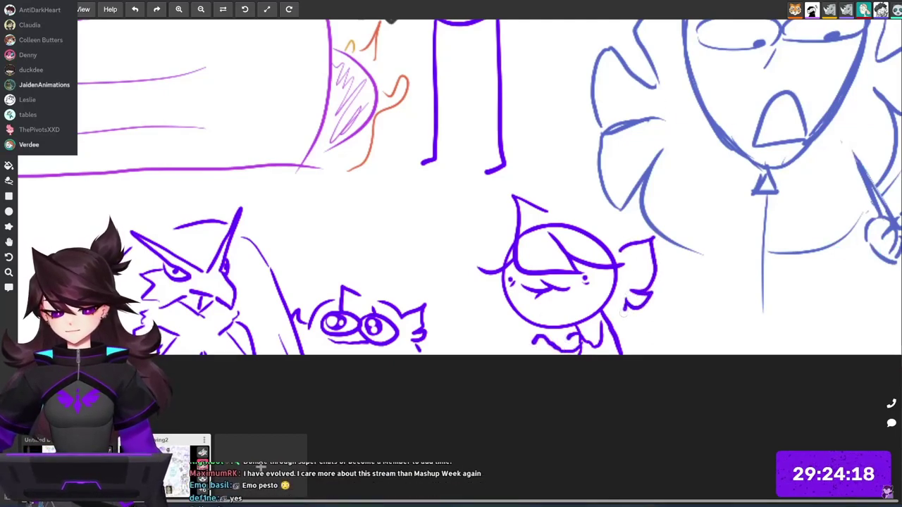
mouse_move(618, 250)
left_mouse_down()
mouse_move(608, 229)
mouse_move(582, 217)
left_mouse_up()
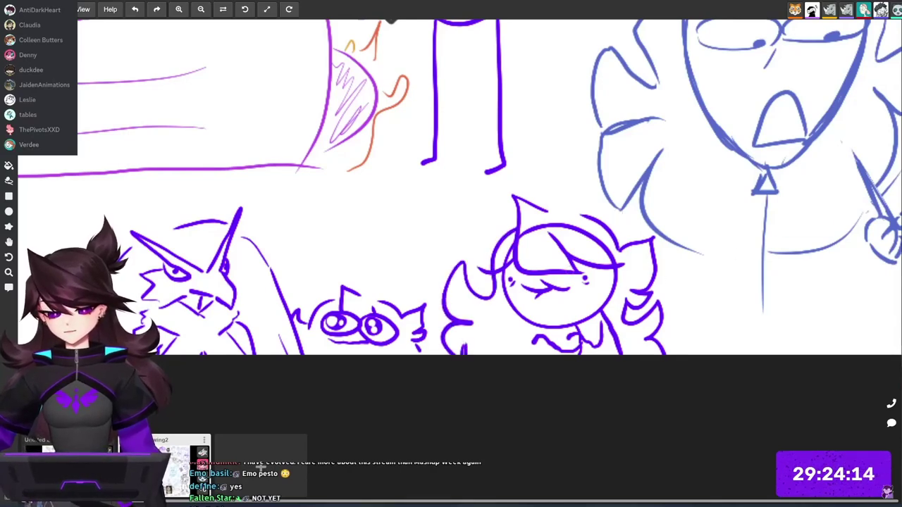
key("ctrl+z")
mouse_move(516, 231)
left_mouse_down()
mouse_move(452, 312)
mouse_move(468, 351)
left_mouse_up()
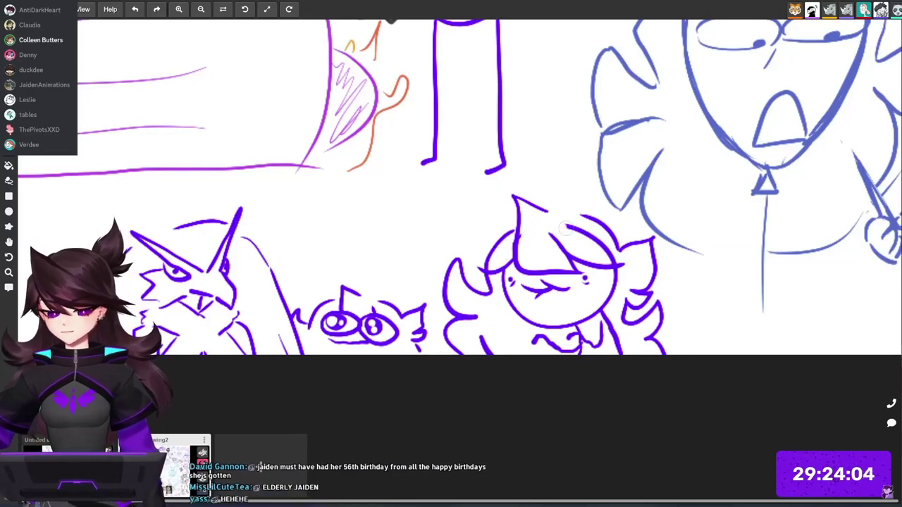
Doodle a tiny purple bird with an arched body, beak, feet, head tuft and outstretched wing beside the standing green figure.
left_click_drag(690, 248, 620, 249)
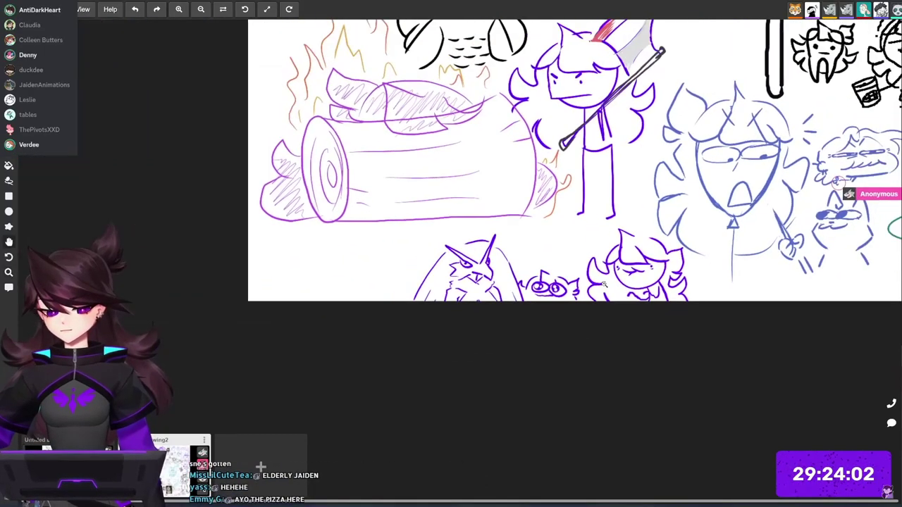
left_click_drag(705, 176, 430, 338)
left_click_drag(633, 253, 556, 253)
left_click_drag(634, 183, 493, 342)
scroll(559, 344, "up", 8)
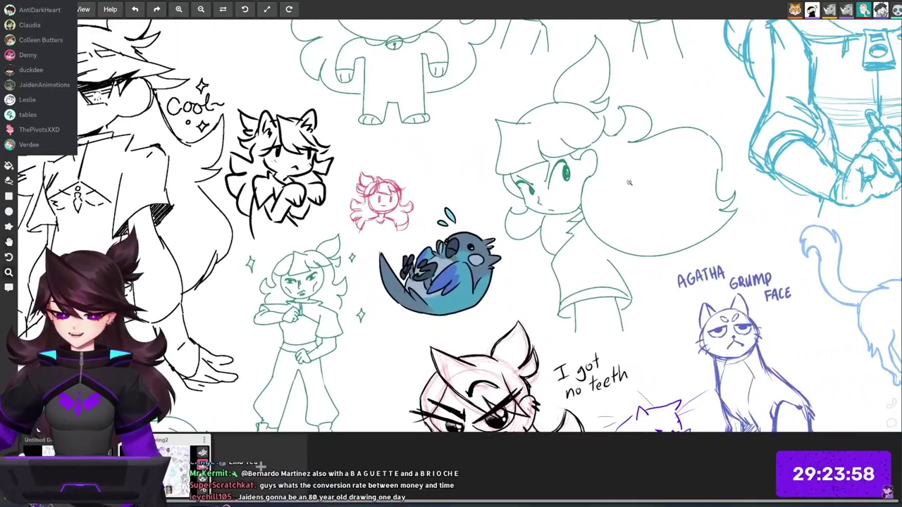
left_click_drag(544, 344, 604, 177)
left_click_drag(562, 285, 647, 332)
scroll(498, 258, "up", 5)
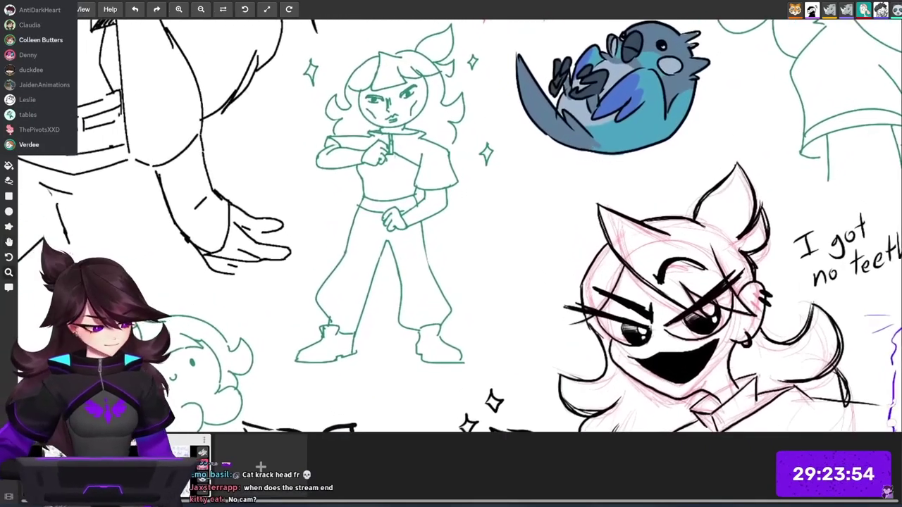
left_click_drag(496, 275, 487, 240)
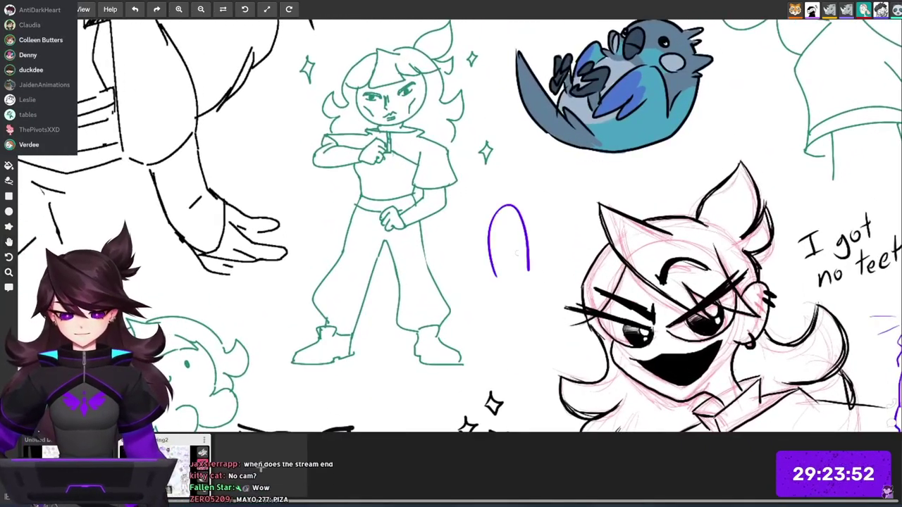
left_click_drag(505, 276, 504, 260)
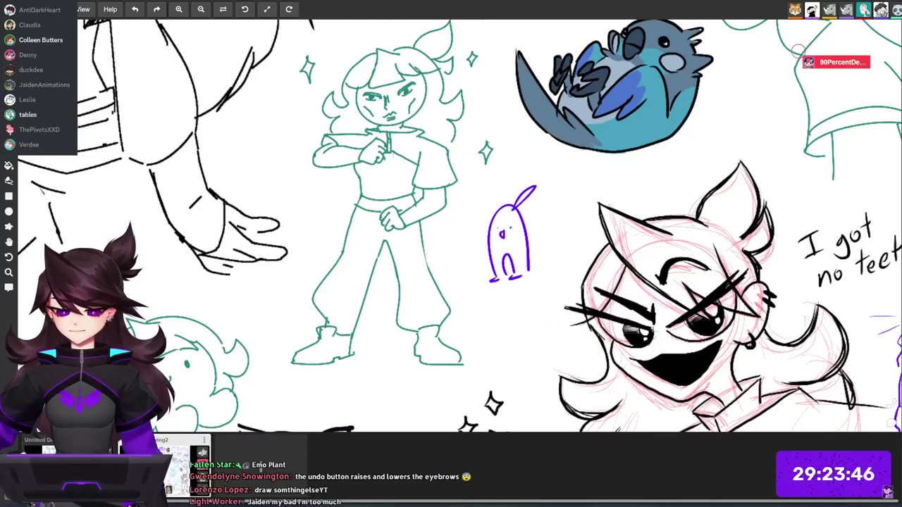
left_click_drag(529, 202, 526, 254)
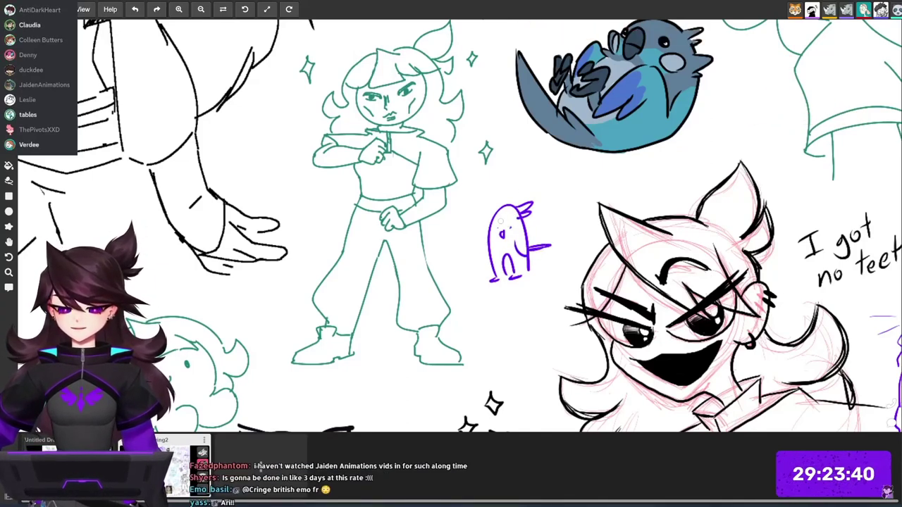
Sketch a purple creature with a round head, two swirled eyes, a shaded patch on top and a curled tail below the fried-egg character.
scroll(595, 236, "down", 3)
mouse_move(737, 357)
left_mouse_down()
mouse_move(615, 289)
mouse_move(581, 282)
mouse_move(450, 153)
mouse_move(428, 176)
left_mouse_up()
scroll(581, 282, "down", 3)
scroll(572, 284, "up", 3)
scroll(571, 285, "down", 3)
left_click_drag(572, 284, 564, 234)
scroll(490, 316, "up", 5)
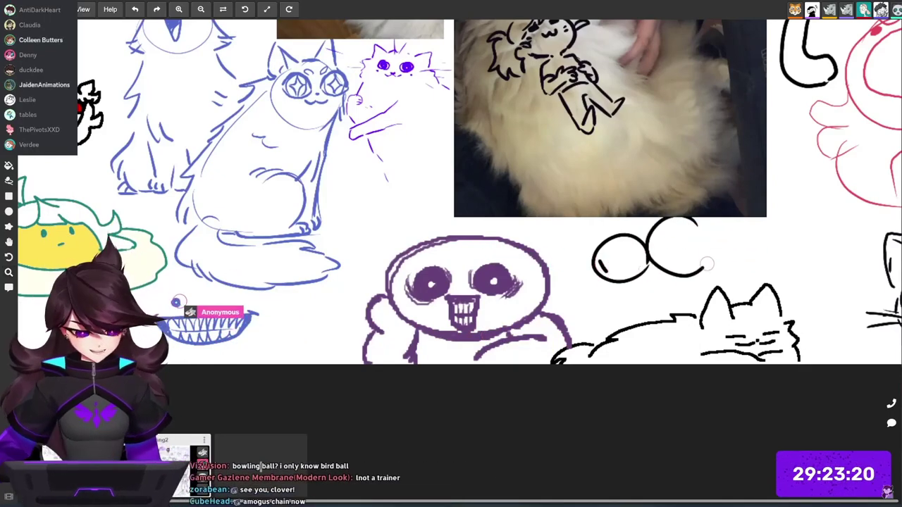
left_click_drag(285, 310, 599, 279)
left_click_drag(288, 284, 596, 281)
left_click_drag(567, 308, 570, 260)
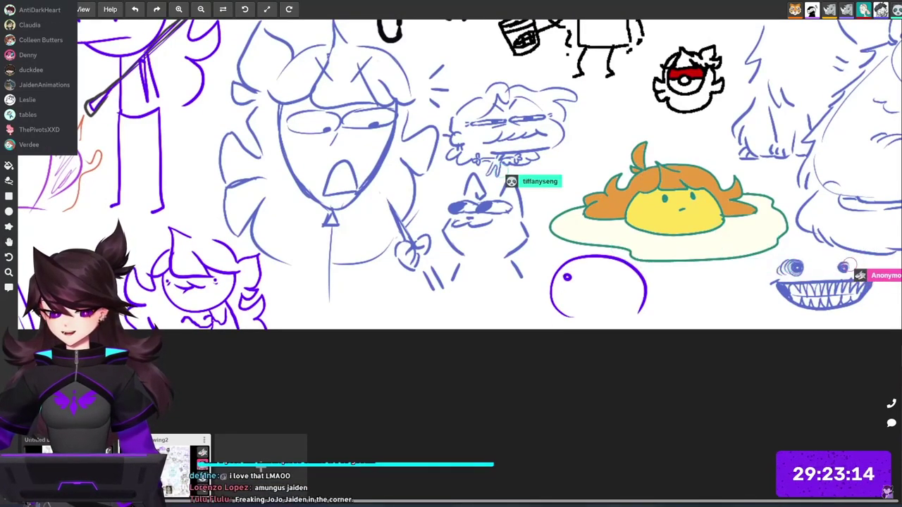
left_click_drag(620, 284, 620, 286)
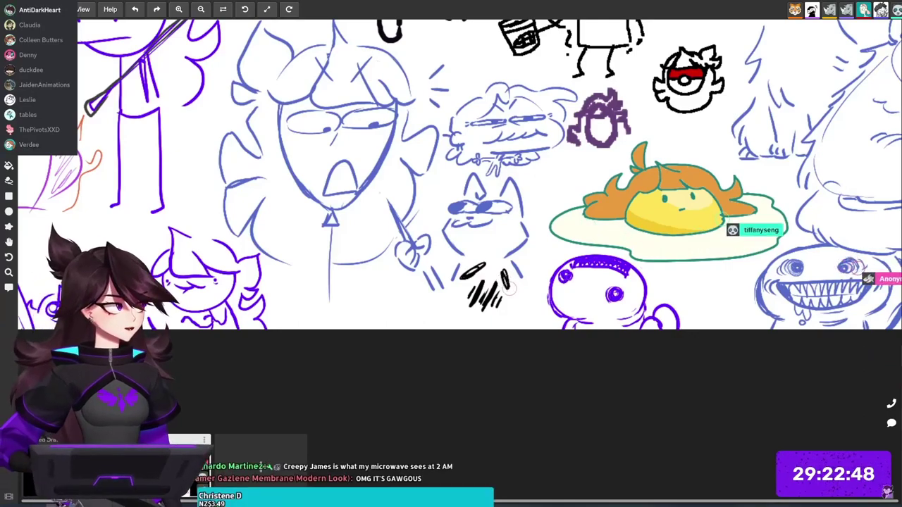
Examine the new doodles along the lower edge and the whole canvas.
mouse_move(734, 284)
left_mouse_down()
mouse_move(573, 286)
mouse_move(566, 302)
mouse_move(691, 331)
mouse_move(737, 304)
mouse_move(661, 297)
mouse_move(590, 311)
left_mouse_up()
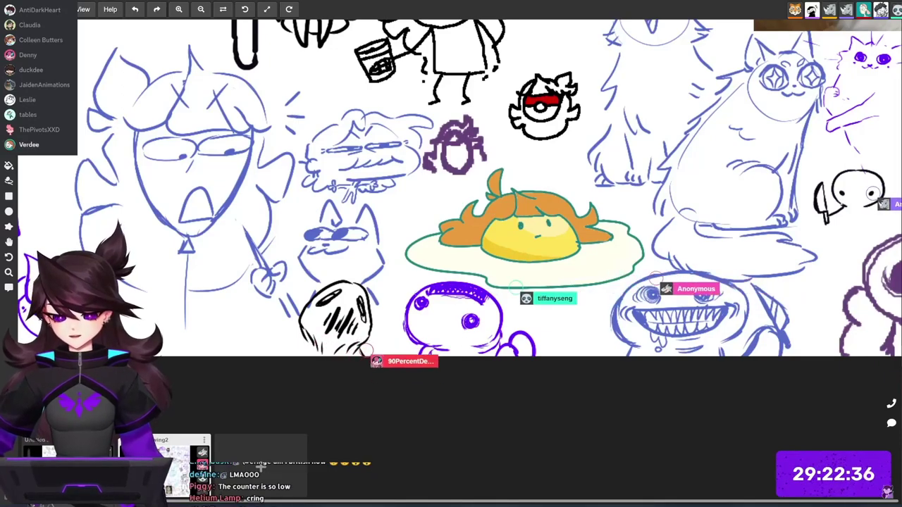
scroll(459, 196, "down", 5)
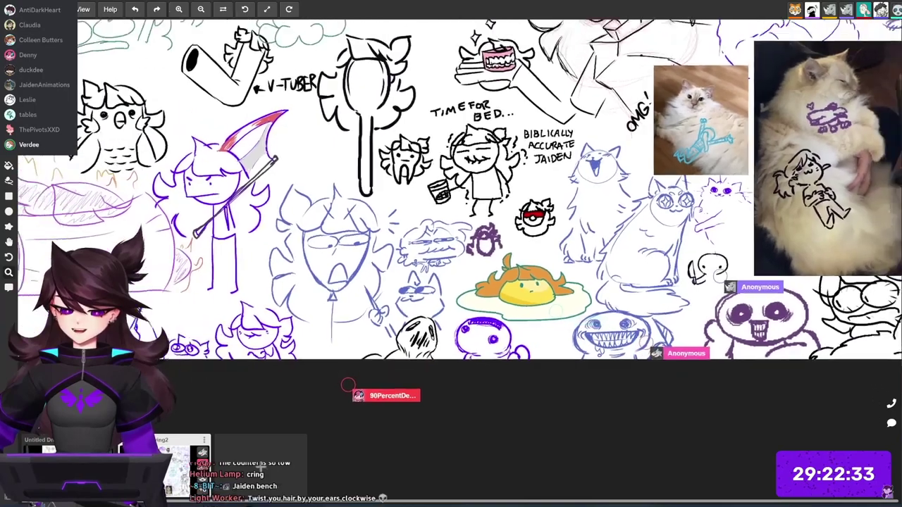
scroll(638, 288, "down", 2)
left_click_drag(815, 167, 685, 191)
scroll(451, 191, "down", 5)
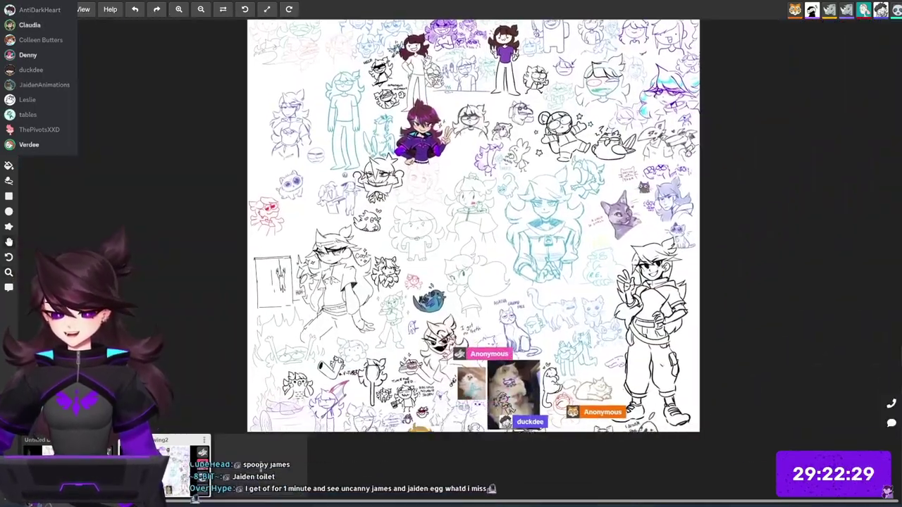
Examine the fried-egg character, cat sketches and surrounding doodles up close, and review the rest of the crowded canvas.
left_click_drag(431, 415, 442, 337)
scroll(455, 372, "up", 6)
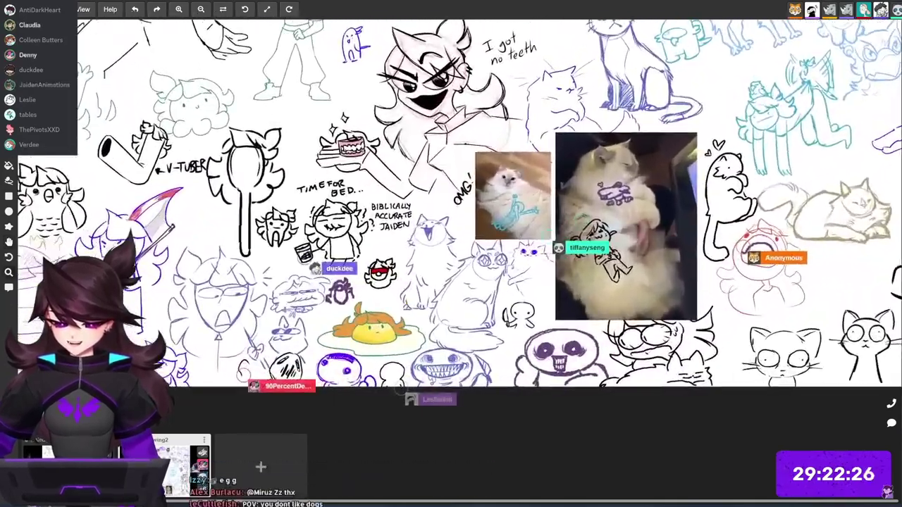
scroll(451, 210, "up", 3)
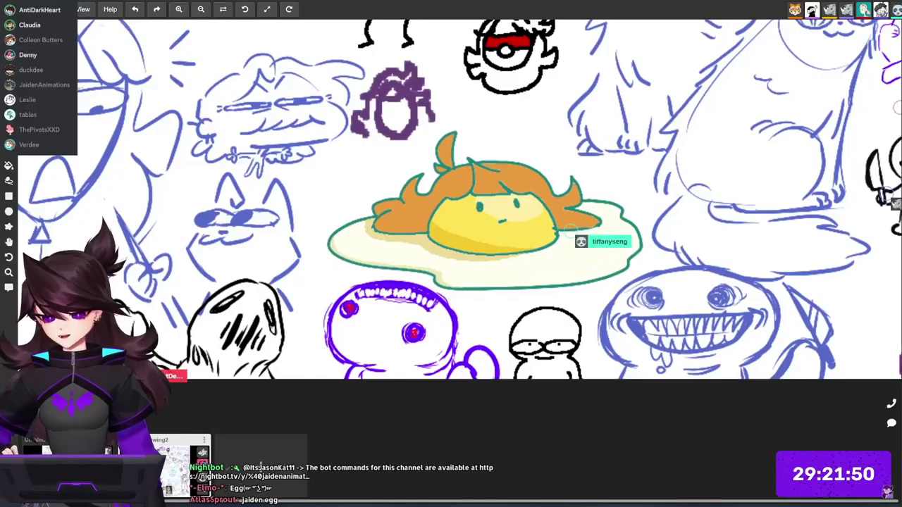
scroll(585, 253, "down", 3)
mouse_move(666, 161)
left_mouse_down()
mouse_move(626, 268)
mouse_move(577, 334)
left_mouse_up()
scroll(626, 268, "down", 1)
scroll(627, 275, "down", 2)
scroll(664, 220, "down", 2)
left_click_drag(665, 220, 561, 277)
scroll(645, 247, "down", 2)
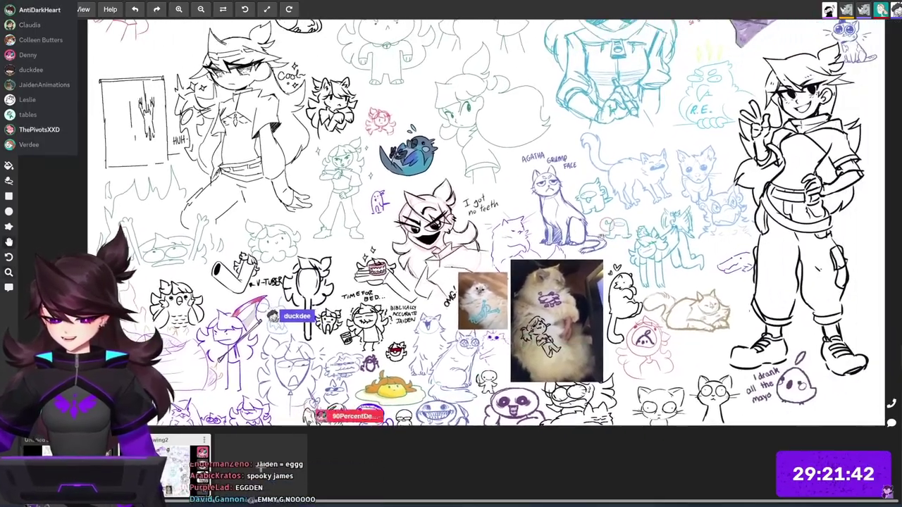
scroll(601, 243, "up", 5)
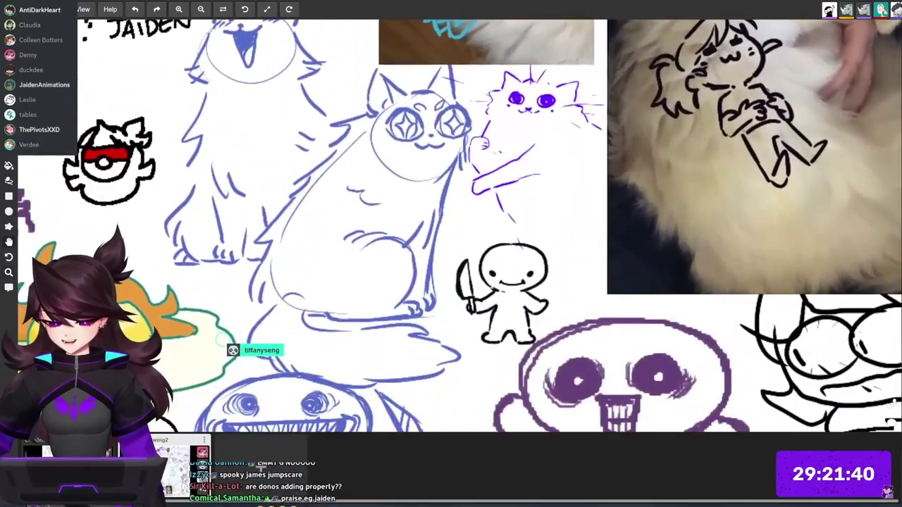
scroll(601, 243, "down", 6)
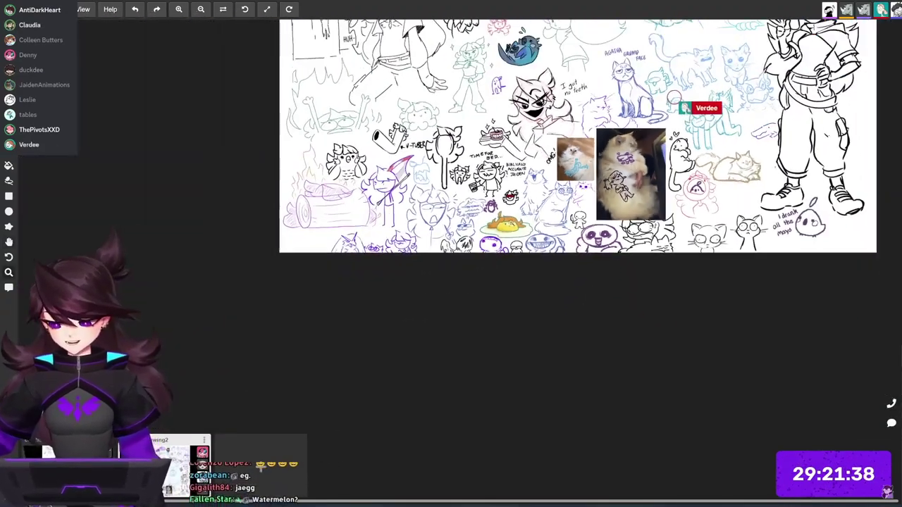
left_click_drag(601, 243, 517, 384)
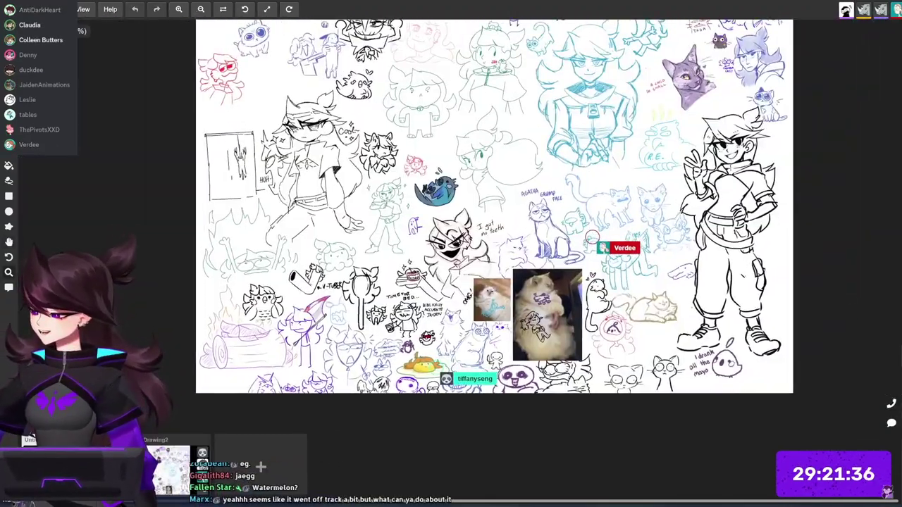
Switch to the other drawing and doodle a tiny purple character with a round head, legs, bangs and face sitting on the red figure's head.
left_click(69, 468)
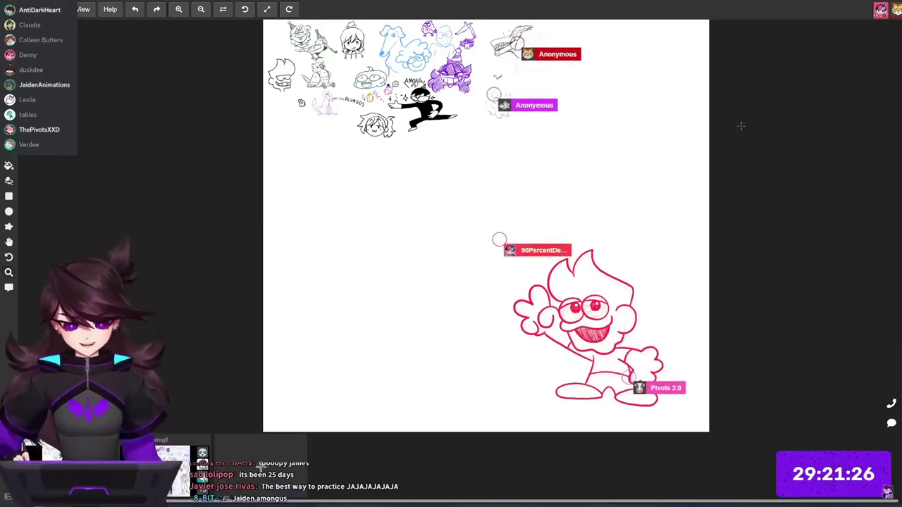
left_click_drag(651, 255, 839, 211)
key("space")
left_click_drag(603, 306, 685, 231)
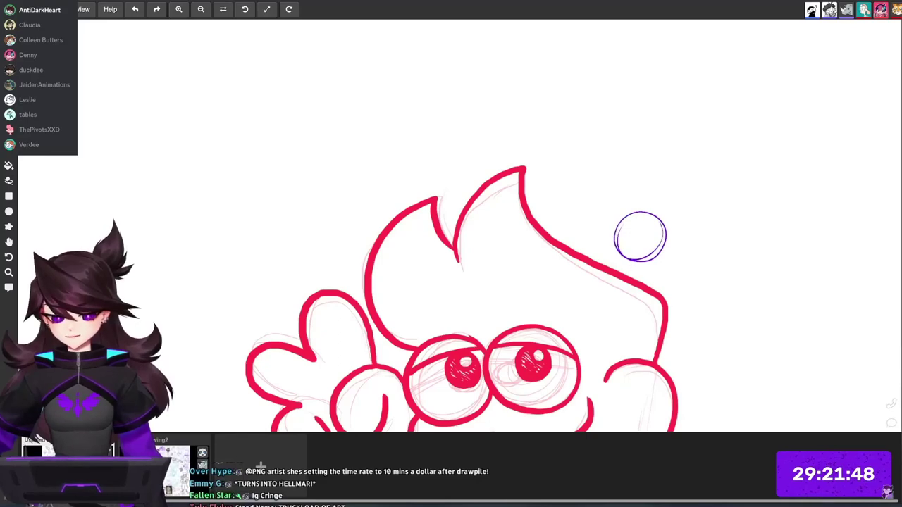
left_click_drag(644, 262, 646, 282)
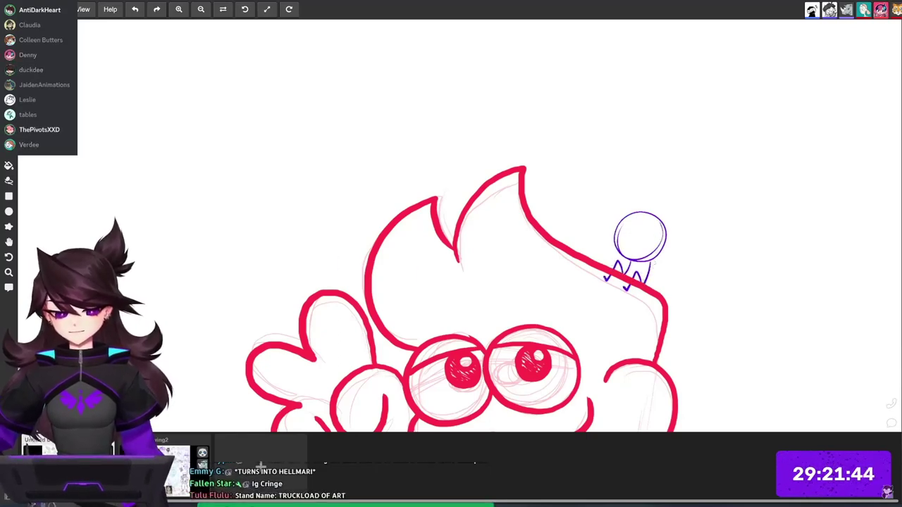
left_click_drag(635, 211, 647, 220)
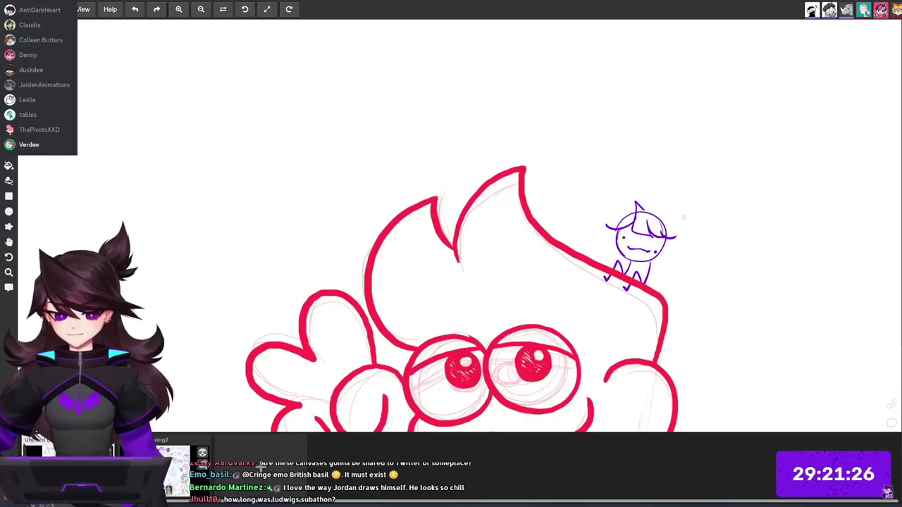
Complete the tiny seated character with wavy side locks, a small bird perched on its head and hatched hair shading.
left_click_drag(674, 232, 658, 289)
mouse_move(650, 211)
left_mouse_down()
mouse_move(674, 231)
mouse_move(615, 220)
left_mouse_up()
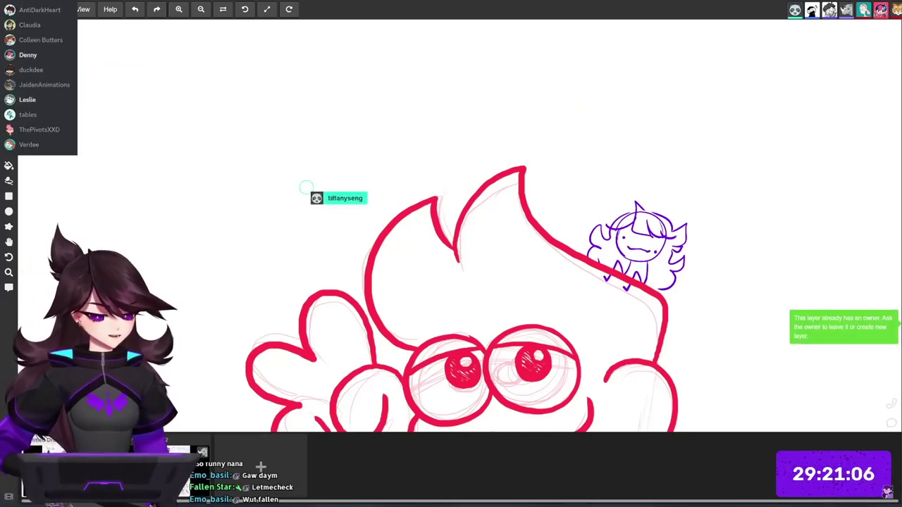
mouse_move(713, 197)
left_mouse_down()
mouse_move(578, 216)
mouse_move(567, 234)
mouse_move(644, 176)
left_mouse_up()
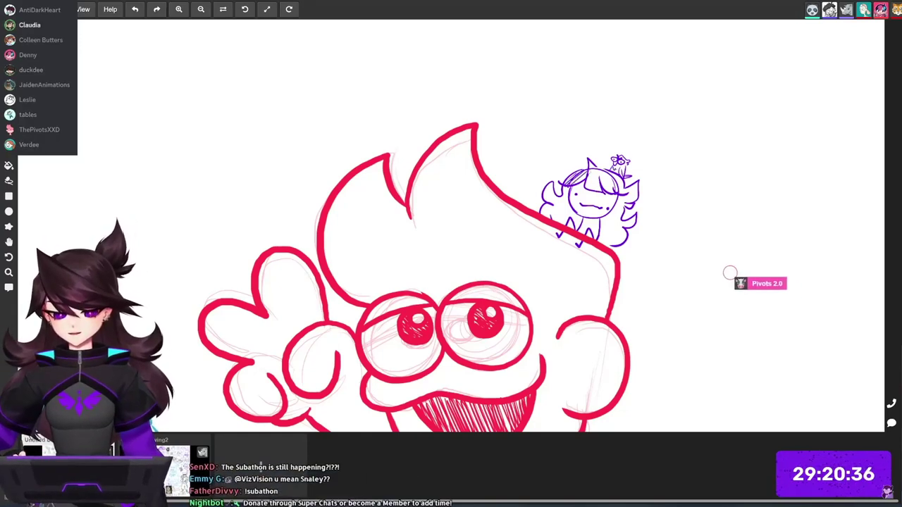
left_click_drag(661, 164, 821, 113)
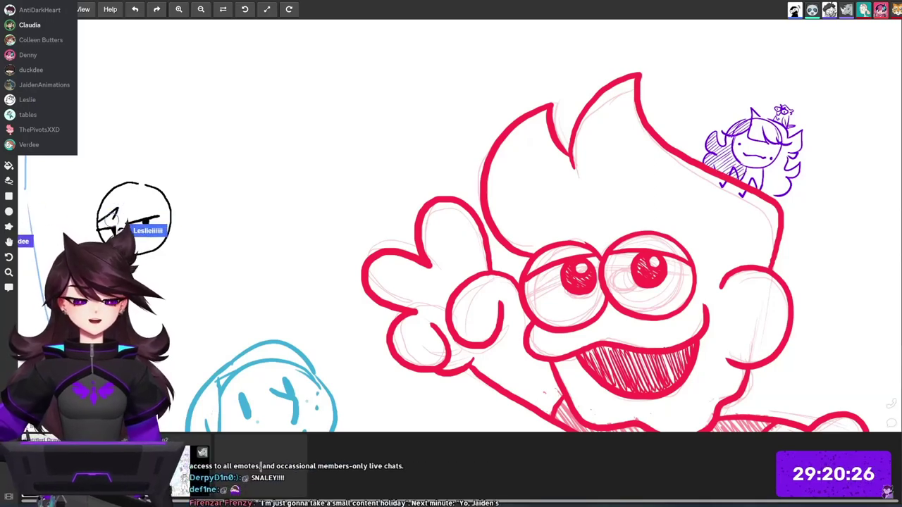
mouse_move(493, 247)
left_mouse_down()
mouse_move(376, 229)
mouse_move(472, 182)
left_mouse_up()
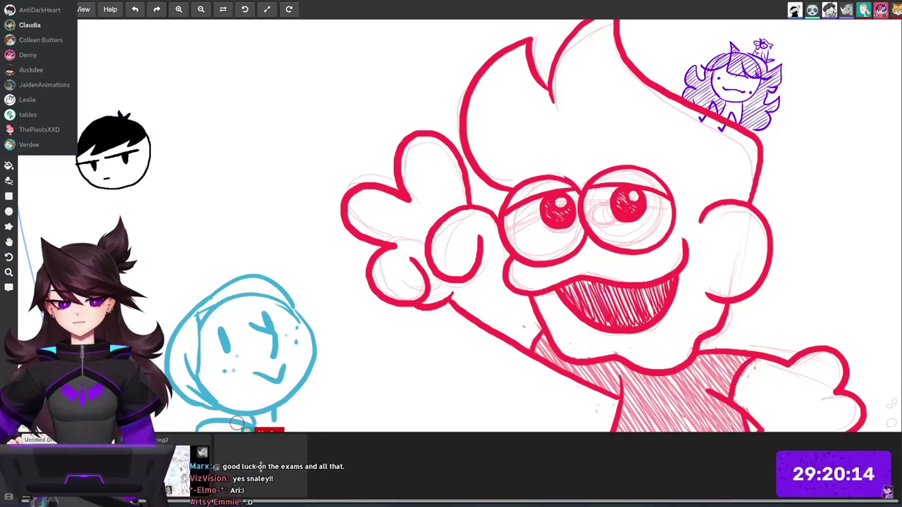
left_click_drag(775, 152, 641, 204)
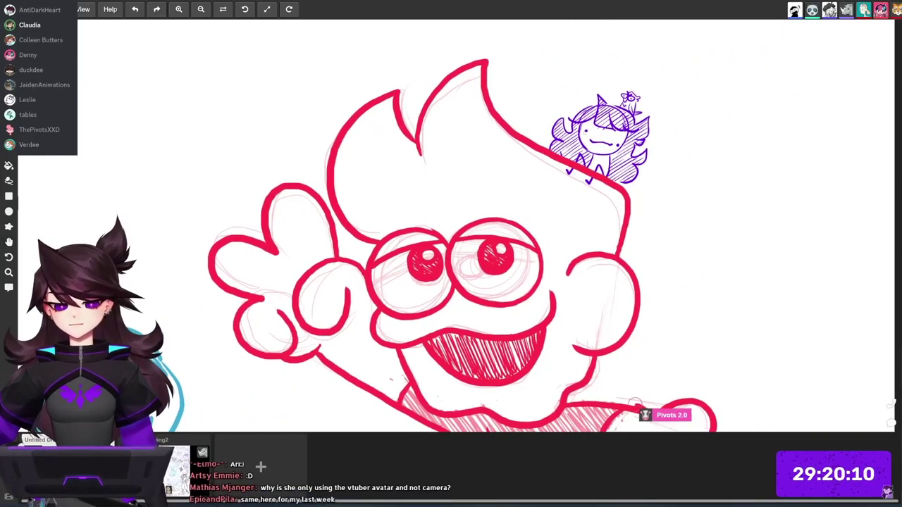
Examine the whole canvas around the red waving figure and the other artists' sketches in progress.
left_click_drag(650, 244, 486, 246)
left_click_drag(715, 192, 654, 231)
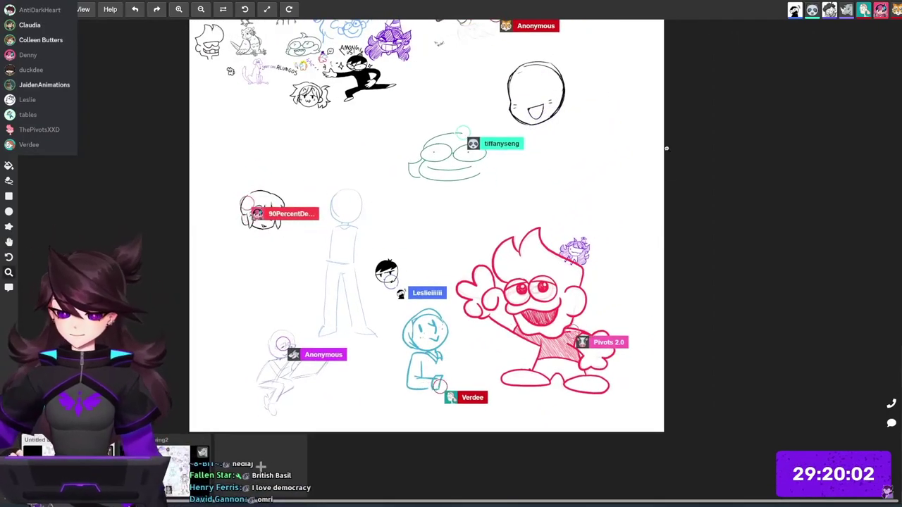
left_click_drag(666, 148, 672, 160)
scroll(431, 226, "down", 3)
scroll(431, 225, "up", 1)
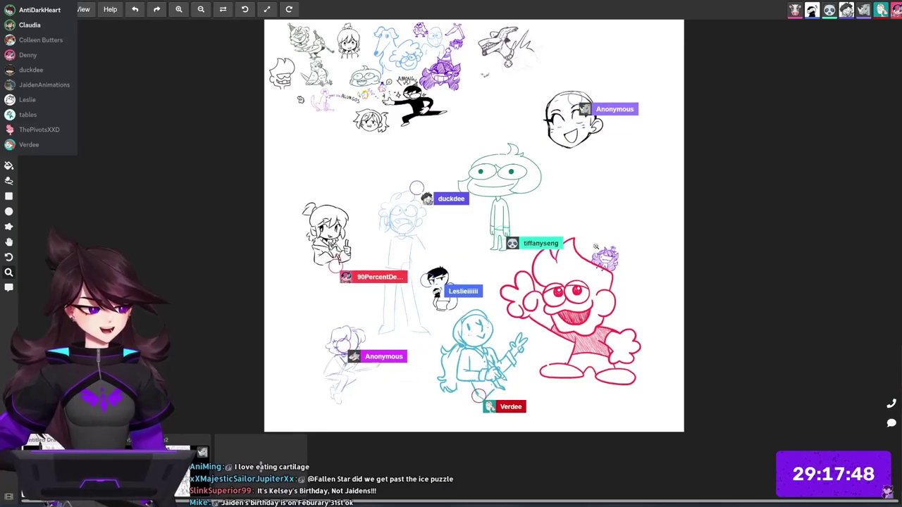
key("space")
left_click_drag(640, 195, 662, 190)
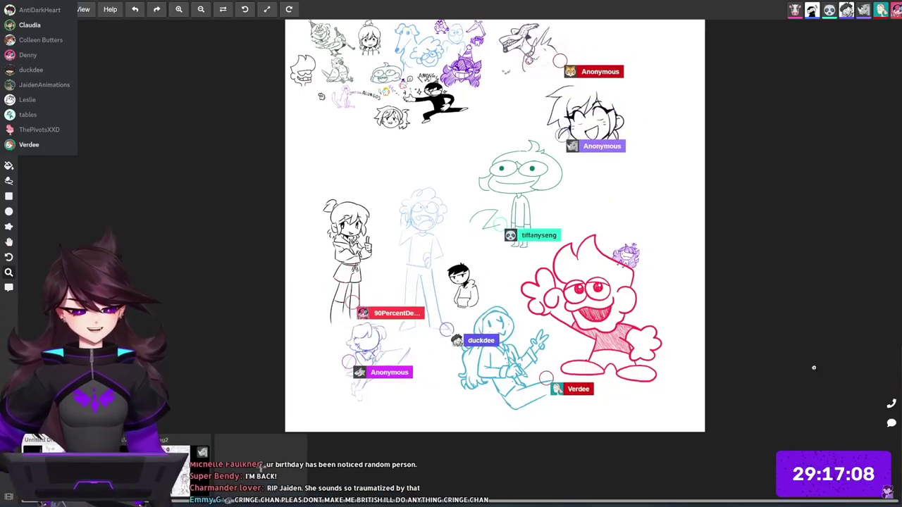
left_click_drag(814, 368, 823, 378)
left_click_drag(649, 212, 650, 208)
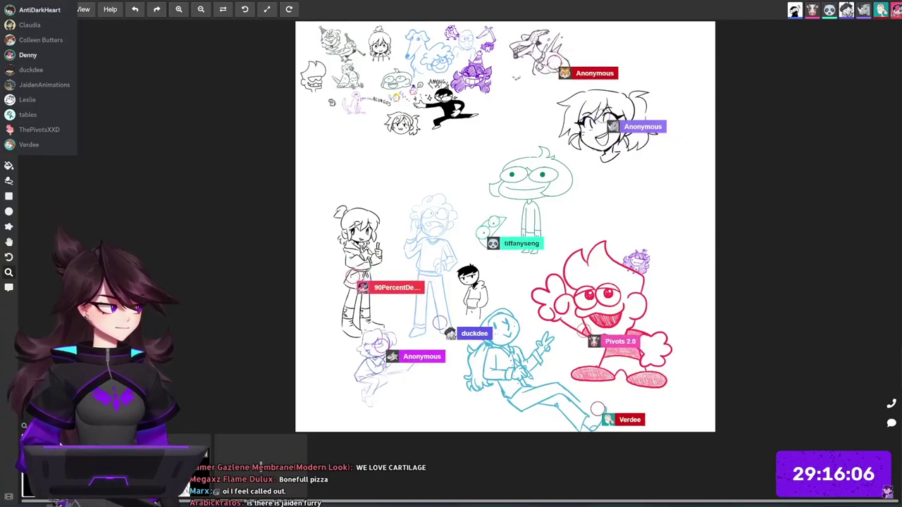
Sketch a purple cat head with pointed ears, a swept fringe, fluffy cheeks, dot eyes and a small mouth beside the tiny seated character.
scroll(836, 157, "up", 1)
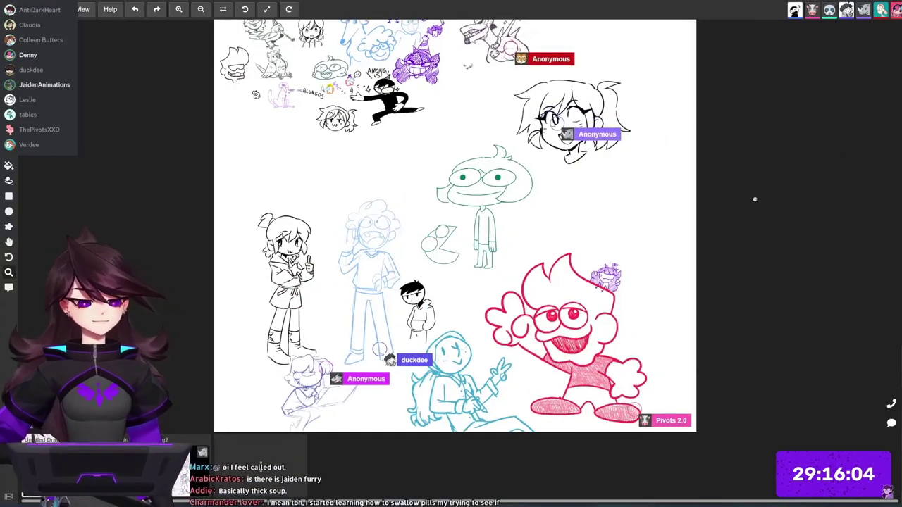
left_click_drag(605, 324, 588, 248)
mouse_move(609, 214)
left_mouse_down()
mouse_move(694, 214)
mouse_move(537, 241)
left_mouse_up()
scroll(803, 216, "up", 1)
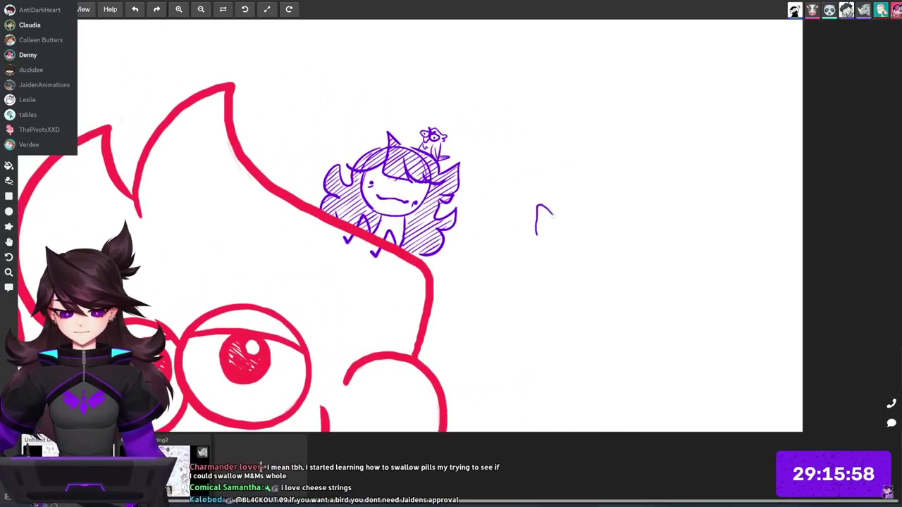
mouse_move(564, 217)
left_mouse_down()
mouse_move(555, 246)
mouse_move(591, 258)
left_mouse_up()
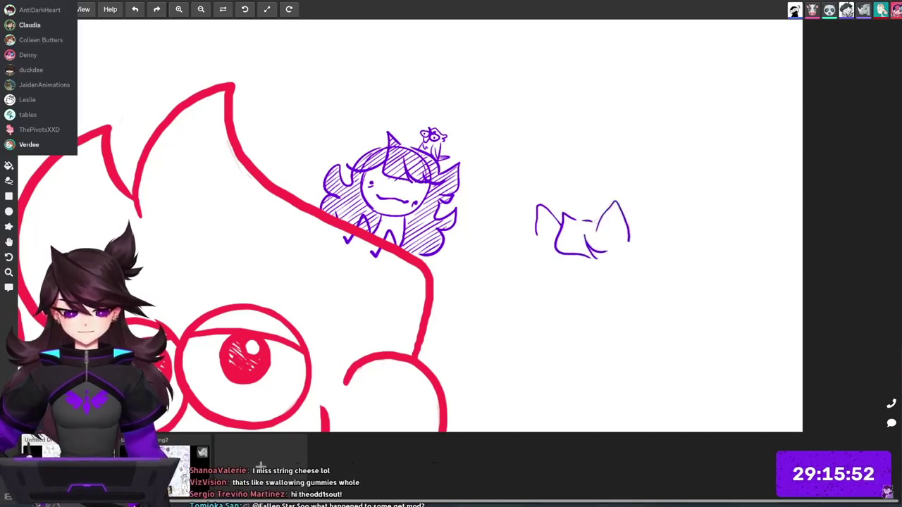
left_click_drag(535, 242, 526, 249)
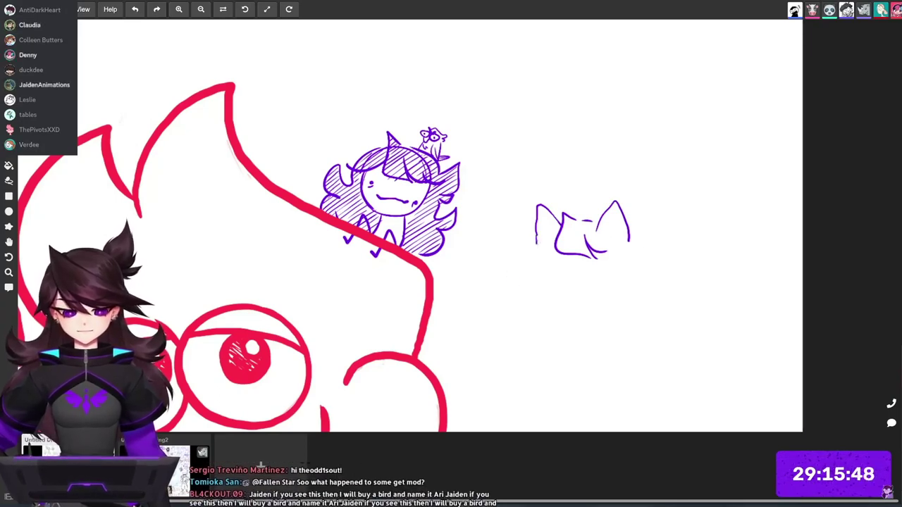
mouse_move(519, 262)
left_mouse_down()
mouse_move(527, 280)
mouse_move(520, 286)
left_mouse_up()
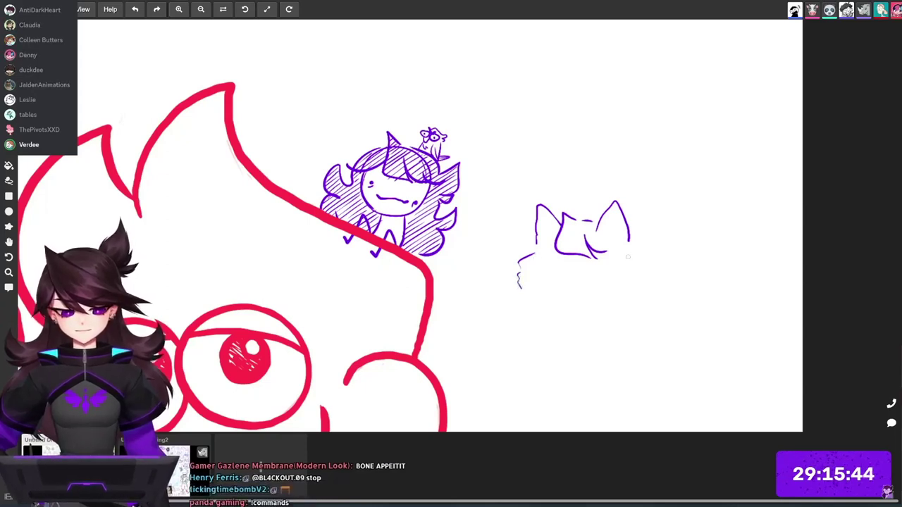
left_click_drag(630, 260, 639, 291)
left_click(549, 271)
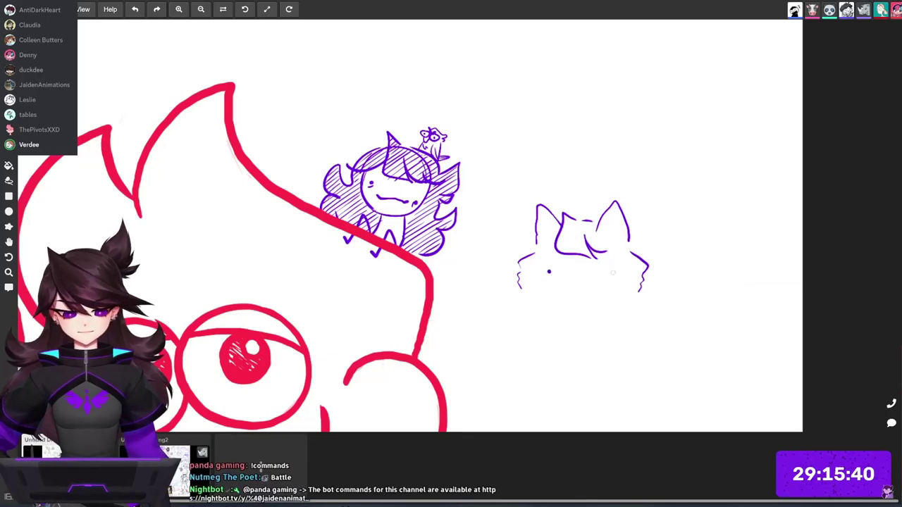
left_click(602, 272)
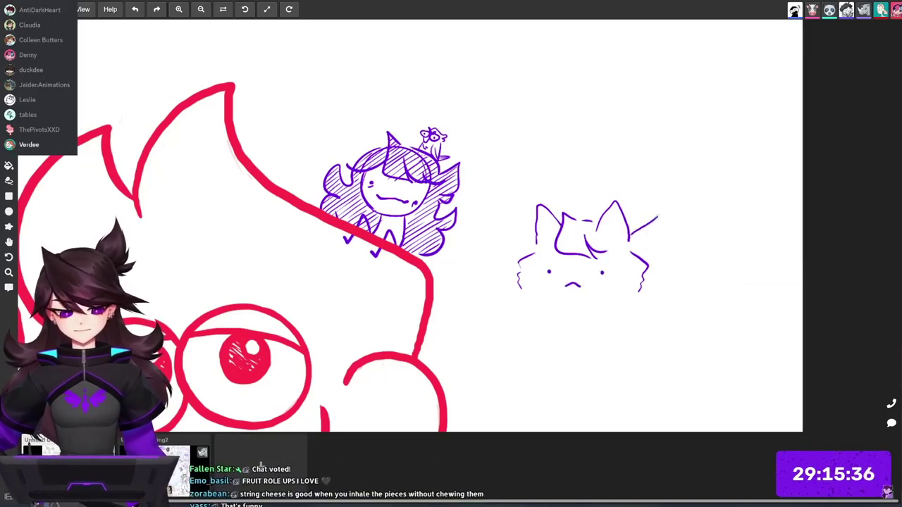
Add a ponytail, whiskers, inner-ear fur, body side lines and chest fur to the purple cat.
left_click_drag(653, 222, 664, 246)
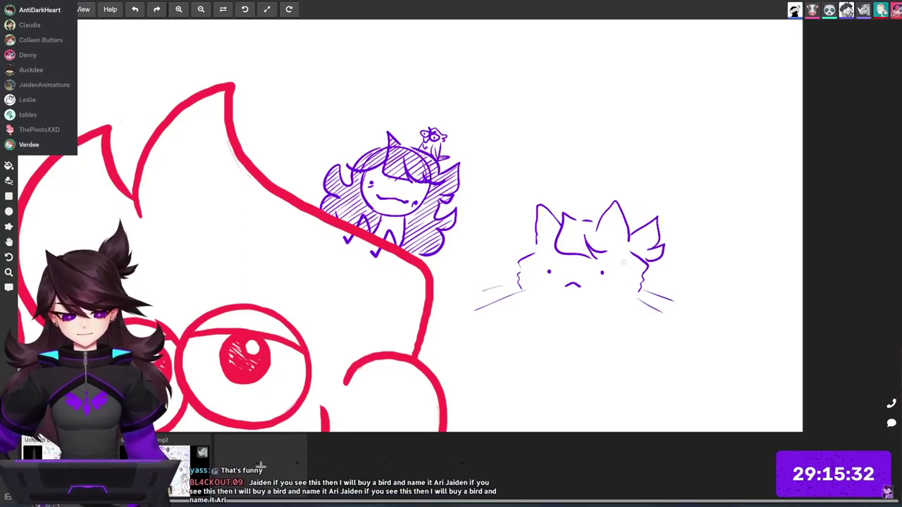
left_click_drag(610, 228, 606, 231)
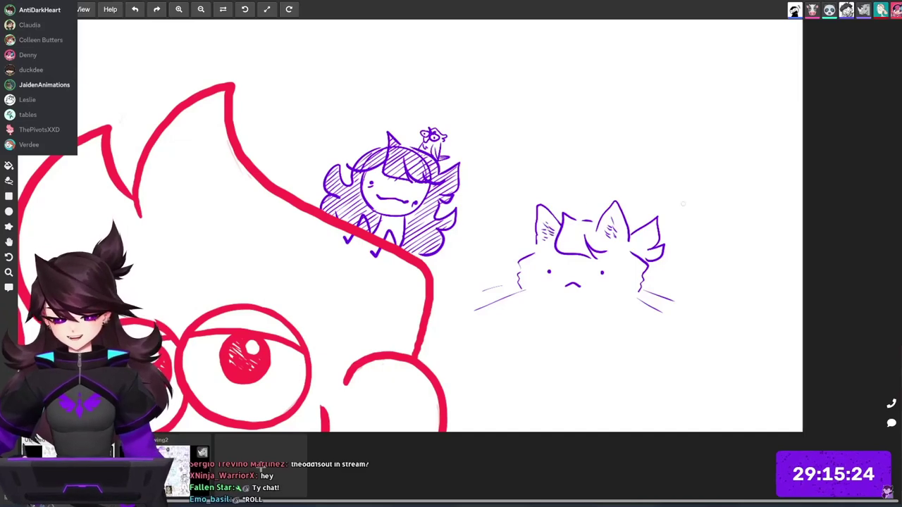
left_click_drag(532, 300, 525, 337)
mouse_move(626, 303)
left_mouse_down()
mouse_move(633, 343)
mouse_move(624, 295)
mouse_move(609, 284)
left_mouse_up()
left_click_drag(473, 210, 435, 193)
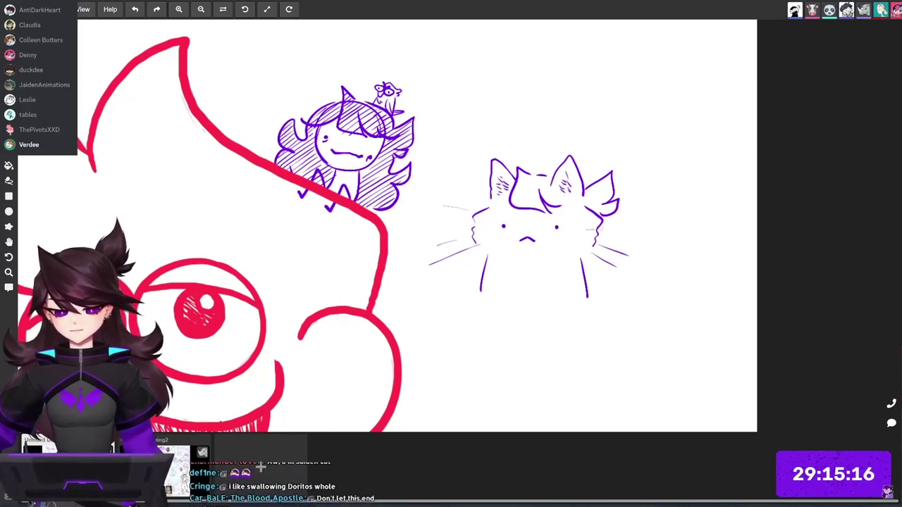
left_click_drag(525, 146, 534, 173)
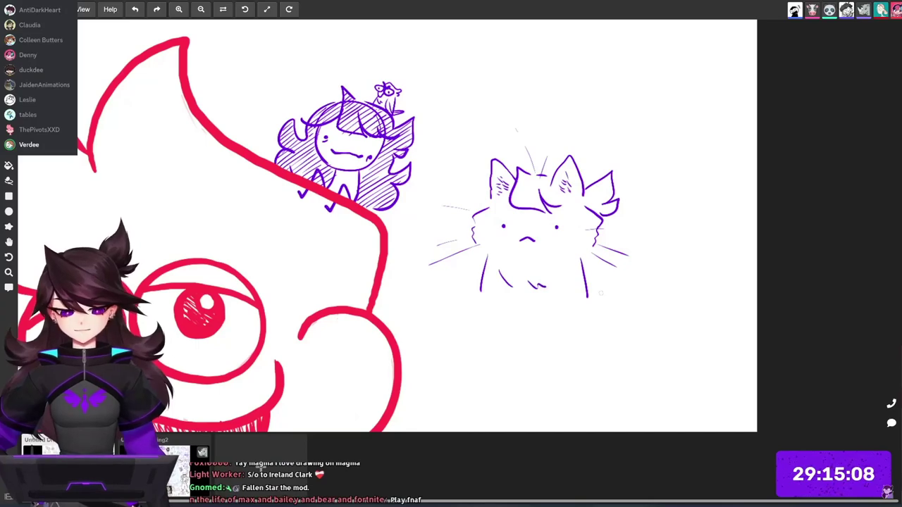
Redraw the right side line of the cat's body and add a curled, striped tail.
left_click_drag(580, 255, 587, 300)
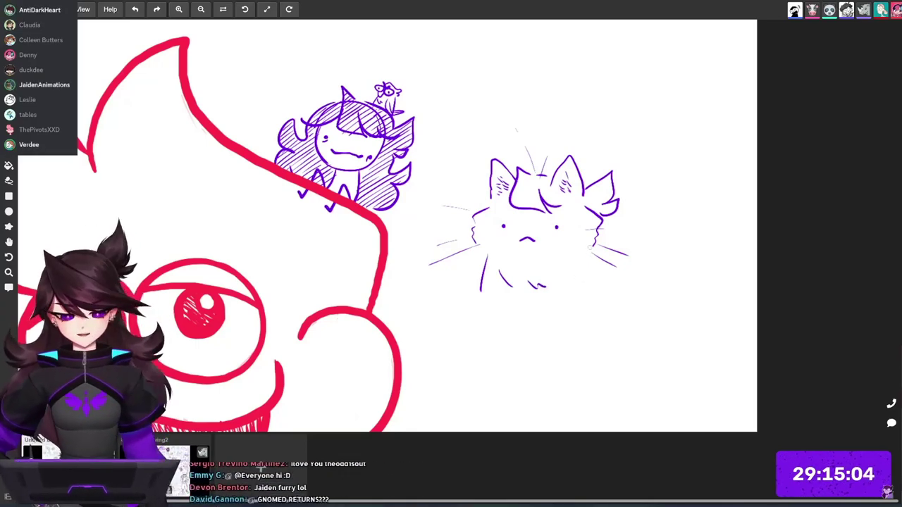
mouse_move(601, 289)
left_mouse_down()
mouse_move(629, 270)
mouse_move(625, 223)
mouse_move(639, 218)
mouse_move(653, 242)
left_mouse_up()
mouse_move(647, 284)
left_mouse_down()
mouse_move(633, 298)
mouse_move(641, 276)
left_mouse_up()
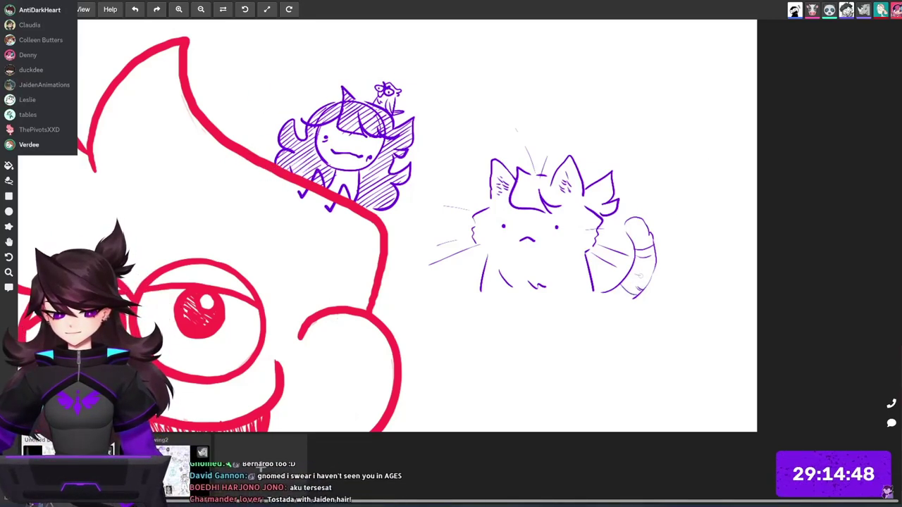
Review the cat doodle within the whole canvas alongside the other artists' updated sketches.
scroll(653, 283, "down", 5)
mouse_move(544, 312)
left_mouse_down()
mouse_move(632, 274)
mouse_move(625, 285)
left_mouse_up()
key("ctrl+z")
scroll(623, 275, "down", 5)
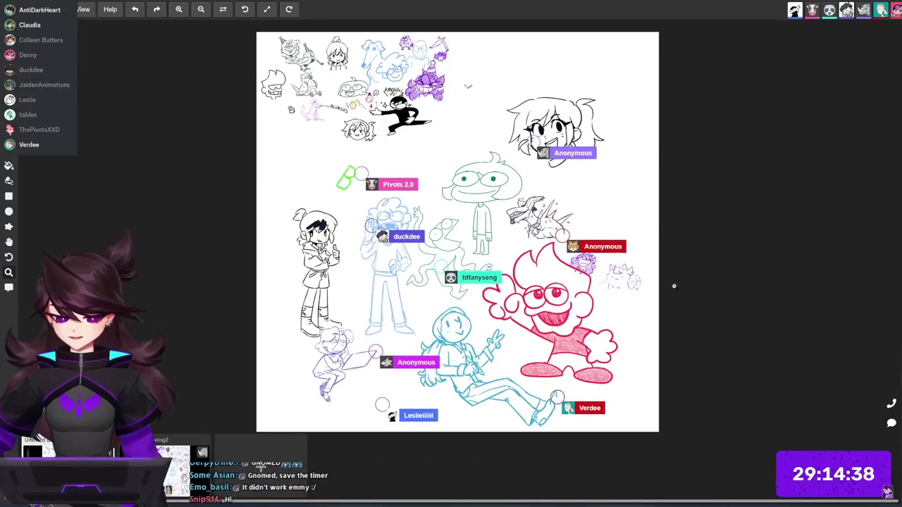
left_click_drag(548, 212, 627, 212)
scroll(547, 212, "down", 5)
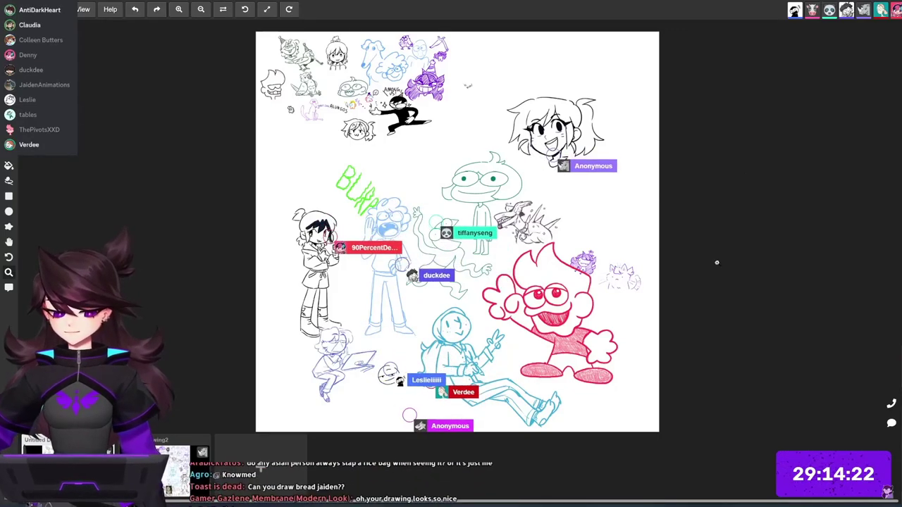
mouse_move(627, 284)
left_mouse_down()
mouse_move(694, 283)
mouse_move(622, 284)
mouse_move(650, 278)
left_mouse_up()
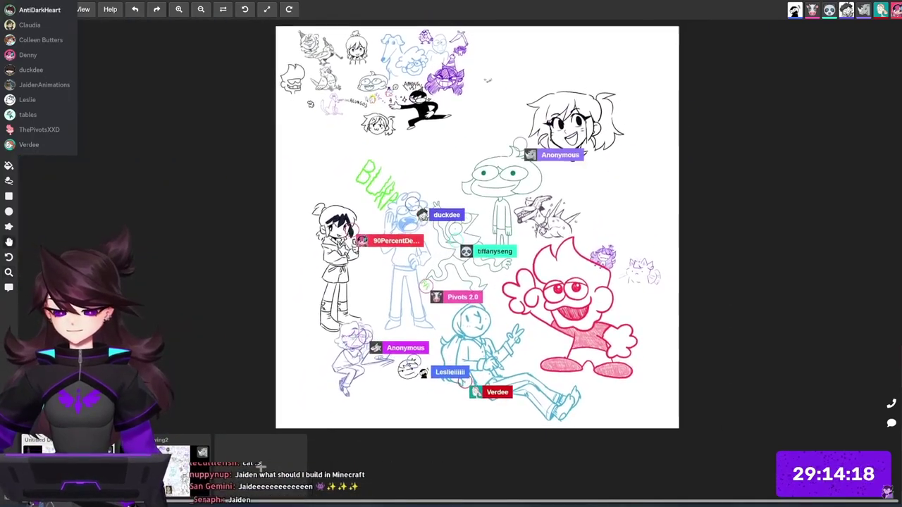
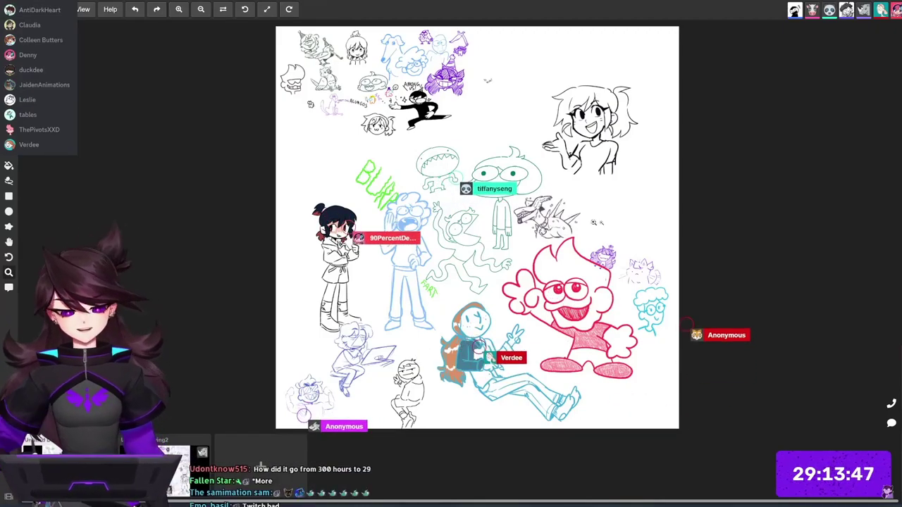
Sketch a small purple dog in side view with a long snout, round eye, feathery ears and a collar above the tiny seated character.
scroll(579, 240, "up", 3)
scroll(580, 243, "up", 3)
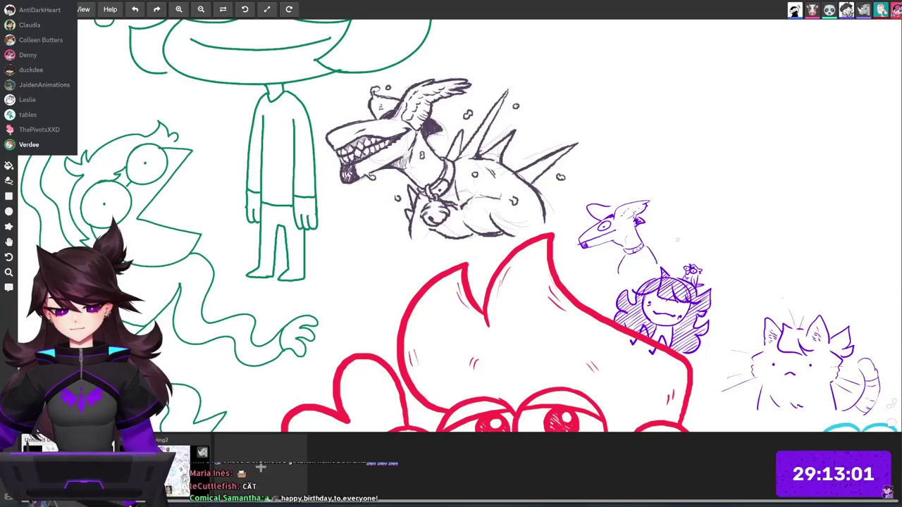
scroll(679, 262, "down", 3)
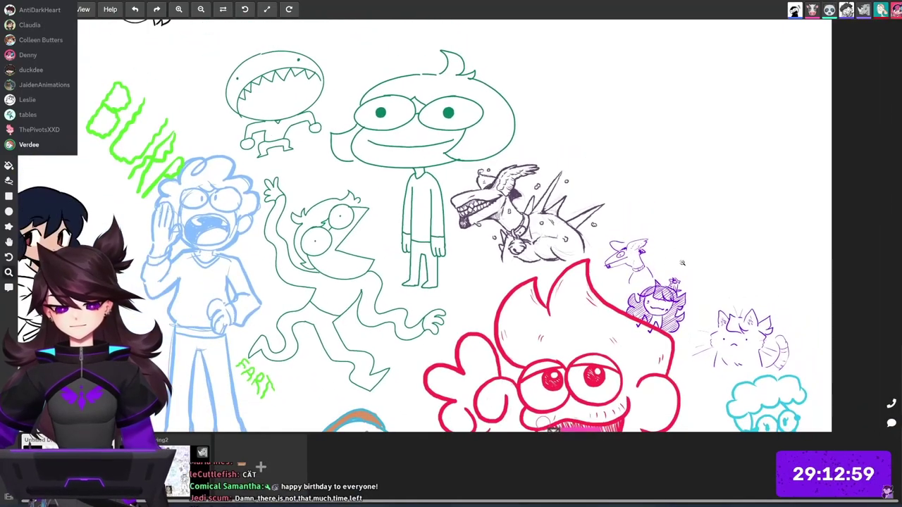
scroll(698, 257, "up", 3)
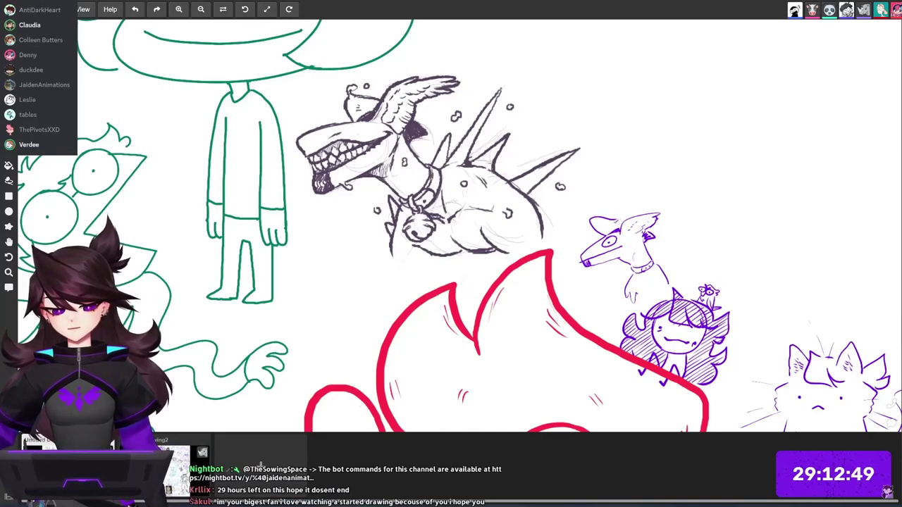
key("z")
left_click_drag(682, 278, 662, 287)
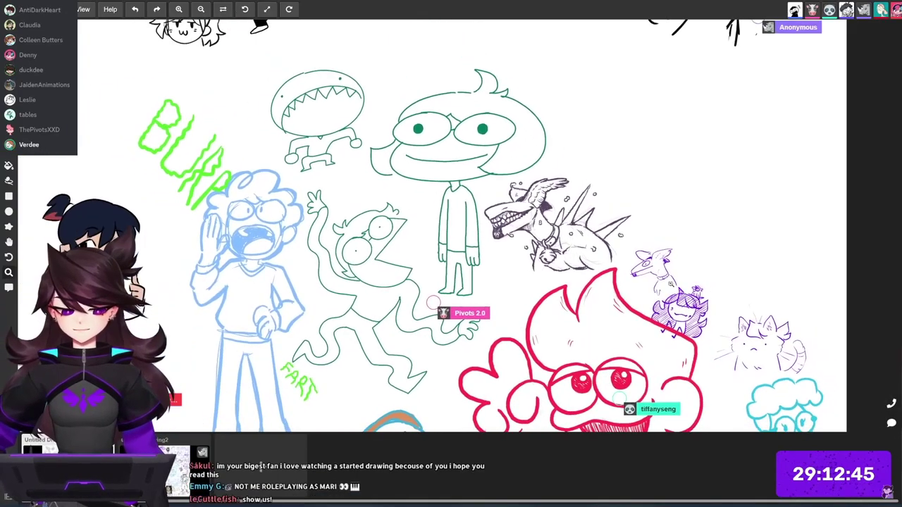
Sketch a purple front-facing creature with a boxy head, small horns, side eyes, a hatched chin and a long neck beside the purple dog.
scroll(696, 270, "down", 2)
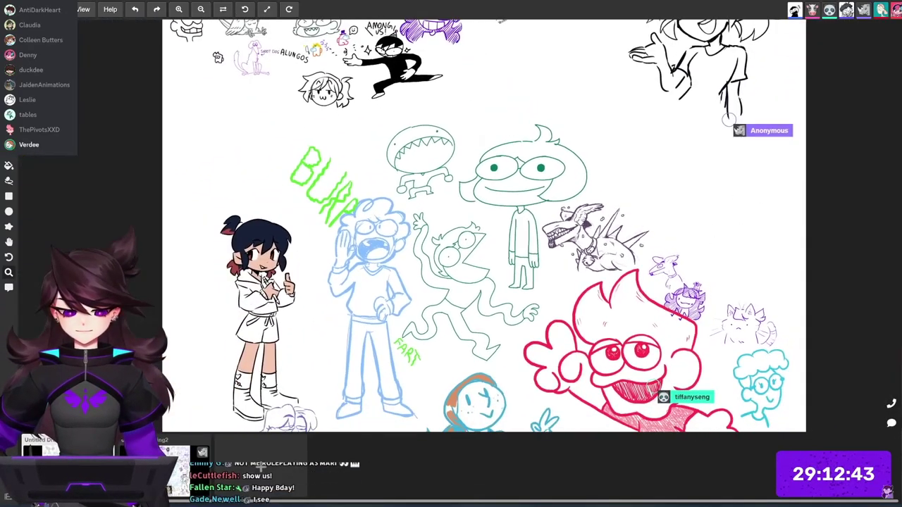
scroll(493, 225, "down", 2)
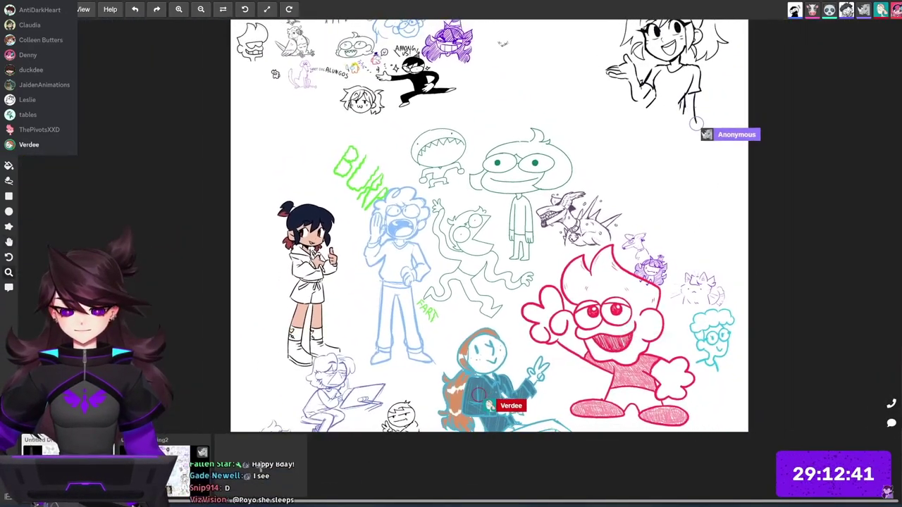
left_click_drag(645, 282, 610, 251)
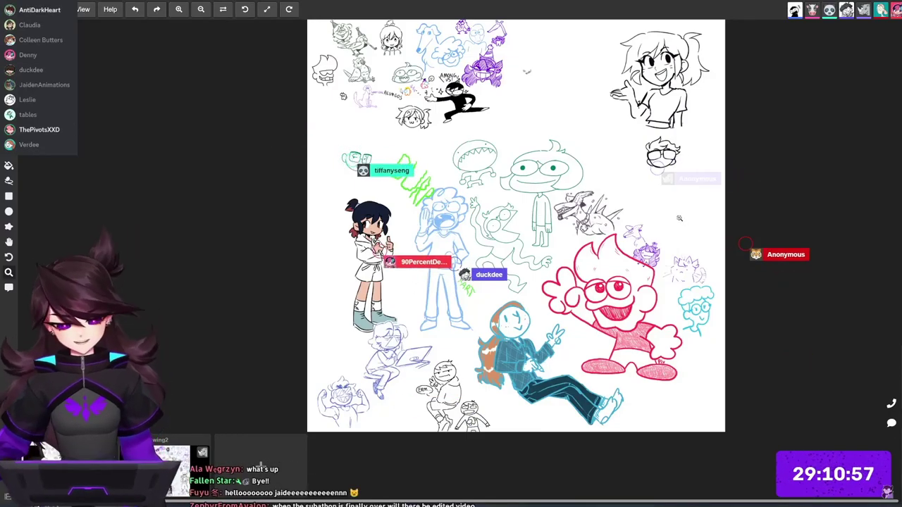
left_click_drag(639, 234, 858, 164)
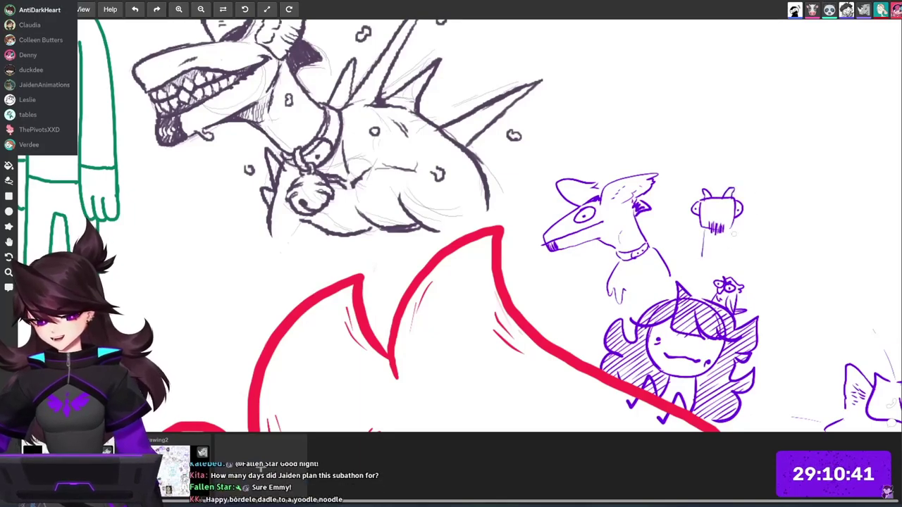
scroll(760, 246, "down", 3)
left_click_drag(761, 247, 673, 272)
scroll(673, 272, "down", 2)
scroll(673, 257, "down", 2)
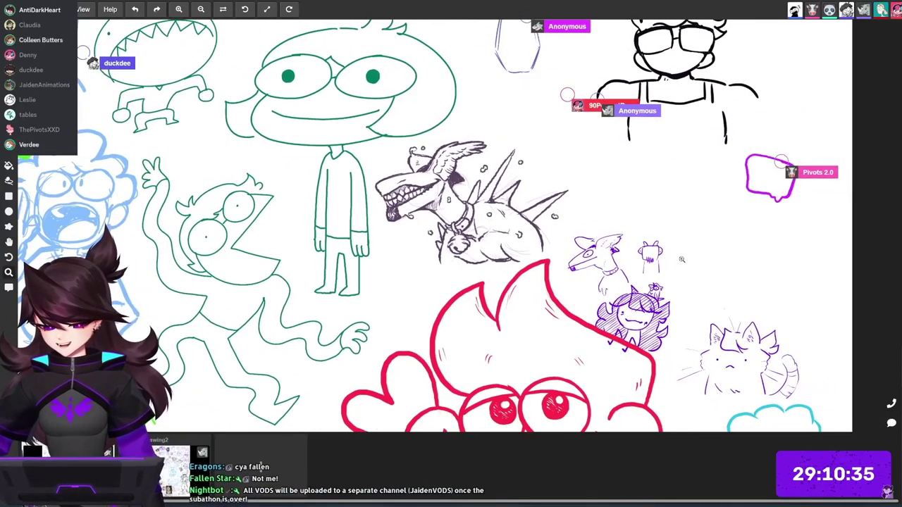
scroll(666, 243, "down", 2)
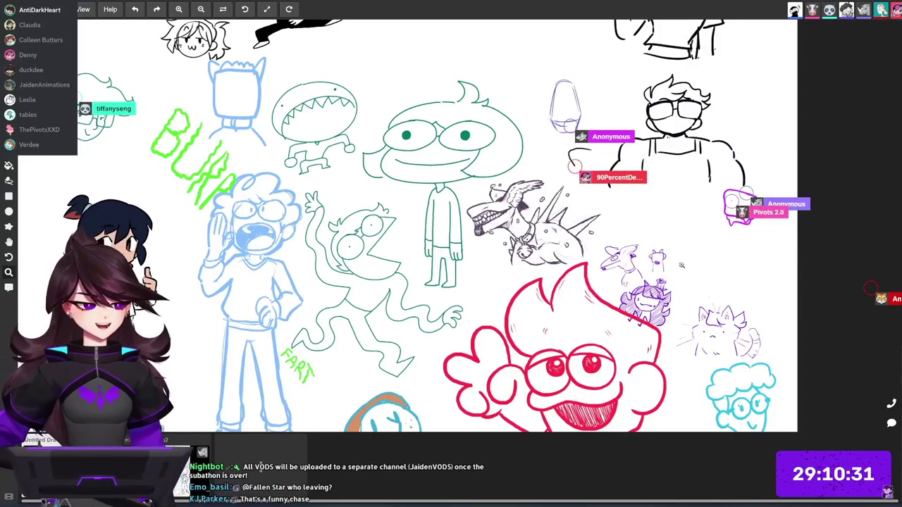
Add a dotted collar at the base of the boxy-headed creature's neck.
scroll(669, 245, "up", 5)
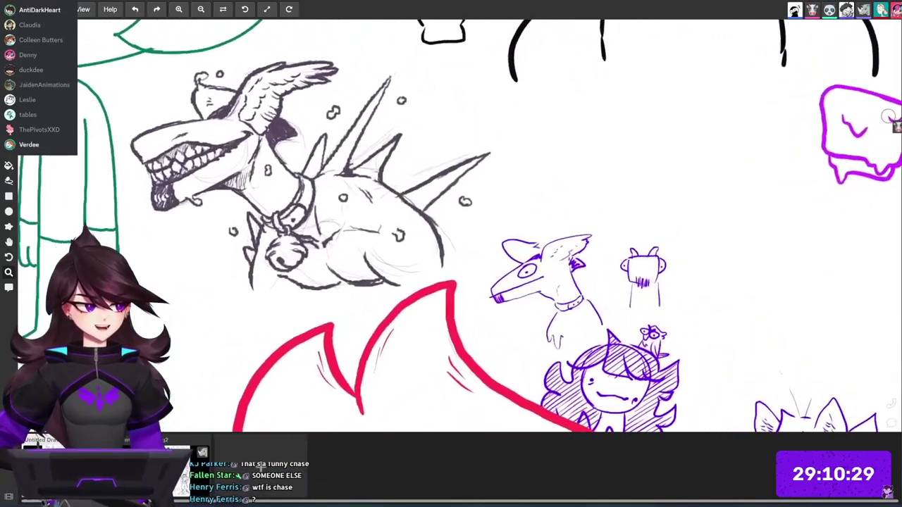
left_click_drag(665, 292, 618, 265)
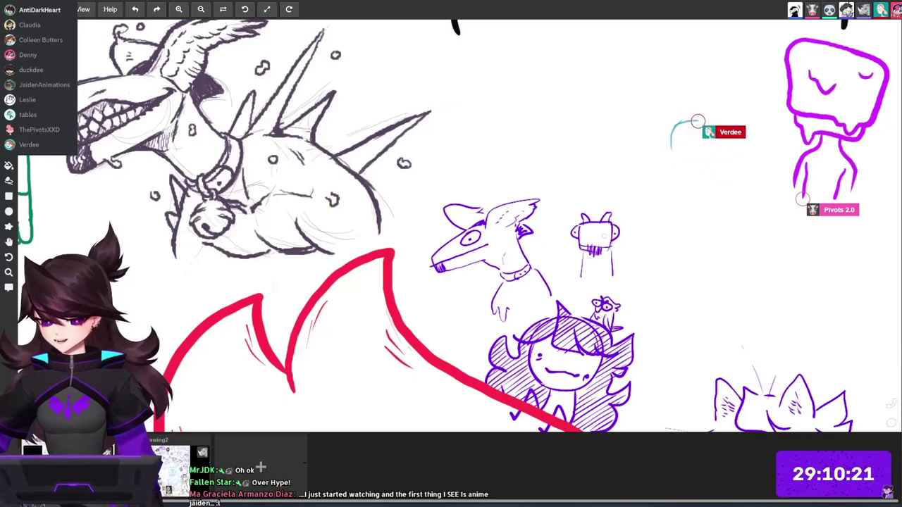
left_click_drag(705, 269, 653, 273)
scroll(653, 273, "up", 5)
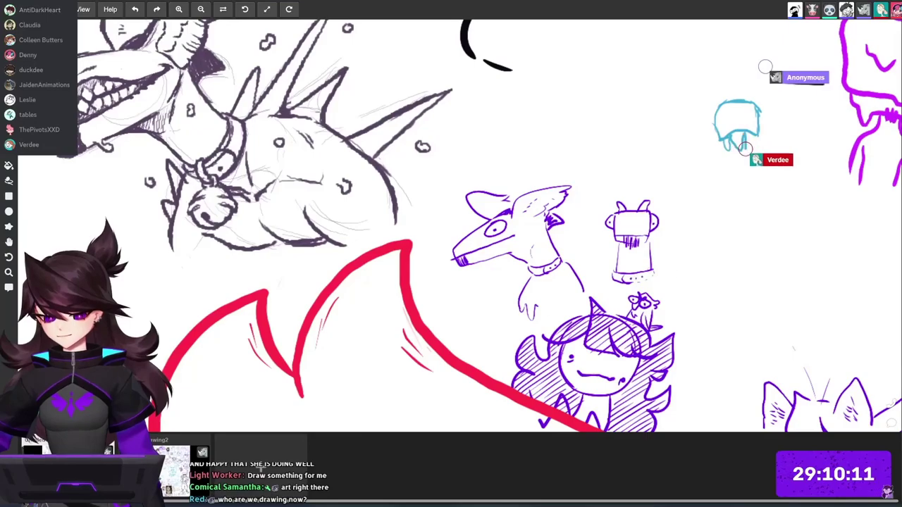
Review the purple creature doodles alongside the other artists' nearby animal sketches.
scroll(679, 275, "down", 5)
scroll(679, 275, "down", 3)
scroll(679, 307, "up", 1)
scroll(679, 308, "down", 3)
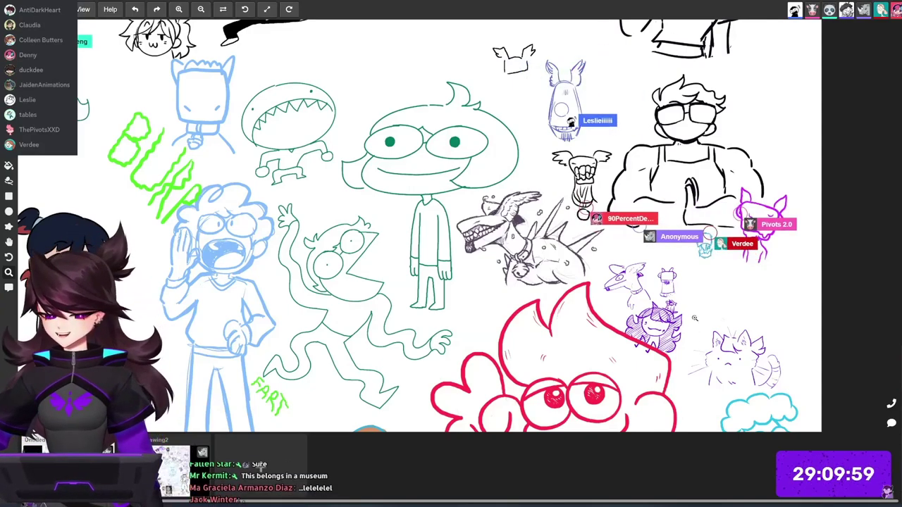
scroll(687, 328, "down", 3)
scroll(691, 327, "down", 2)
scroll(690, 328, "up", 1)
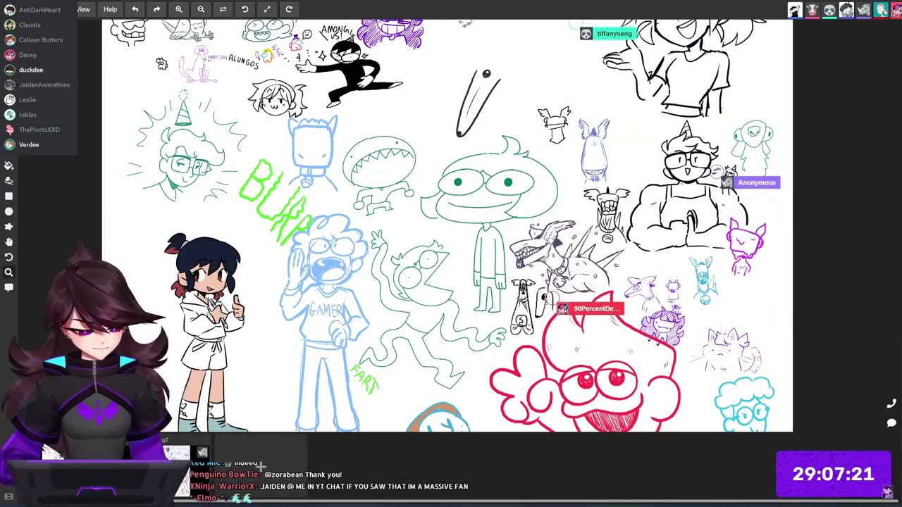
Sketch a purple dog head with a long tapering snout, dark nose, pointed ears and neck lines above the boxy-headed creature.
scroll(682, 272, "up", 1)
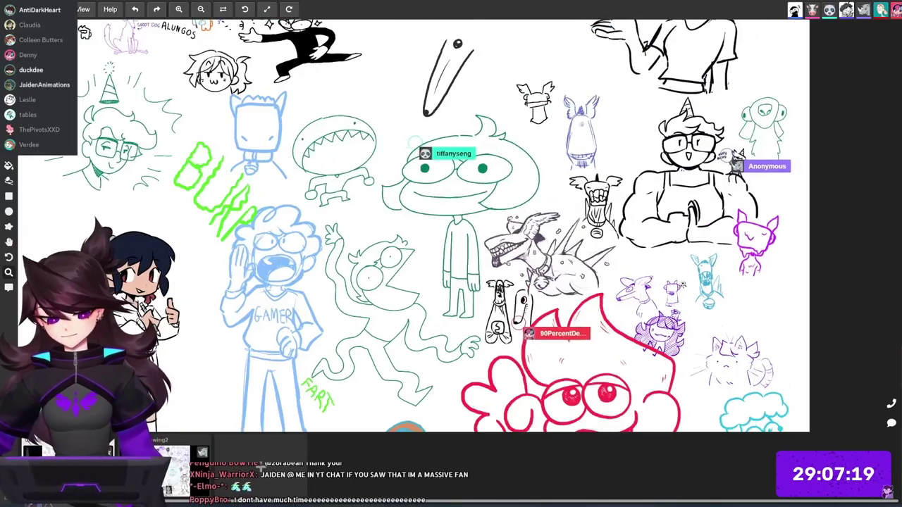
scroll(722, 331, "up", 7)
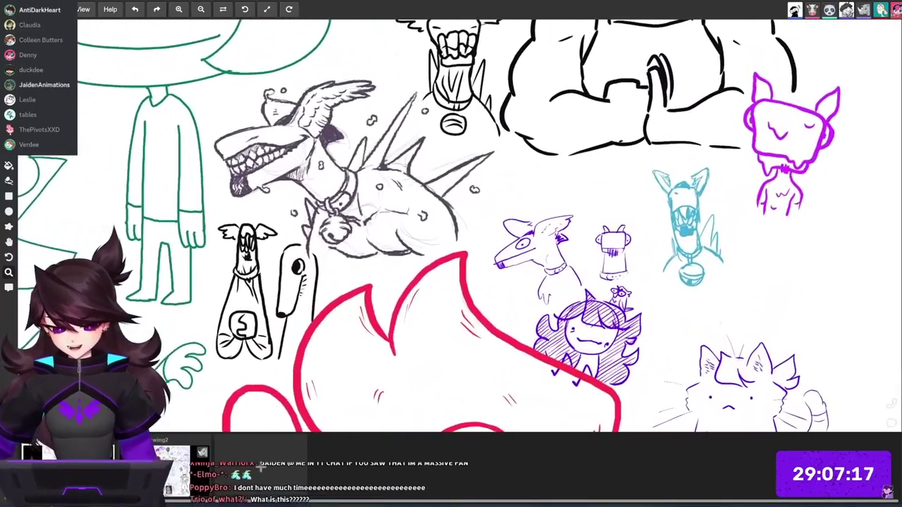
left_click_drag(848, 354, 856, 357)
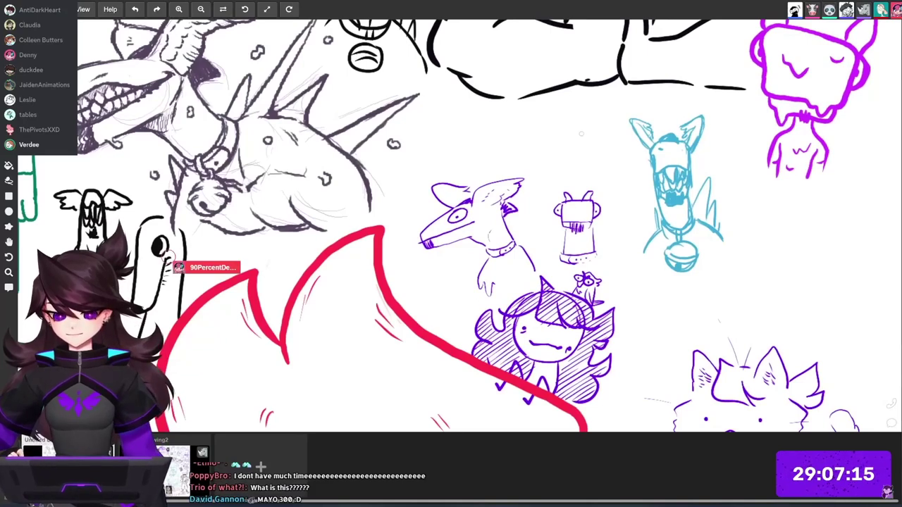
left_click_drag(581, 111, 567, 142)
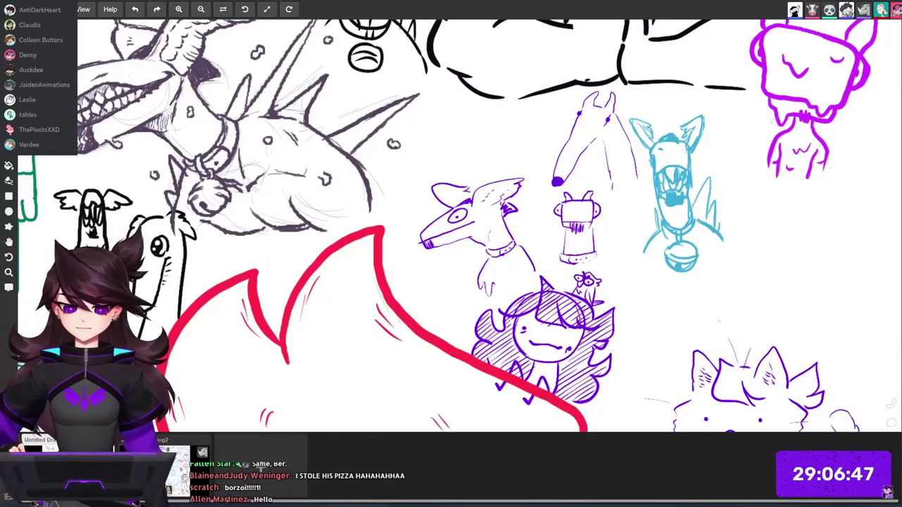
Write the artist's handle in purple beside the tiny seated character as a signature.
scroll(680, 288, "down", 8)
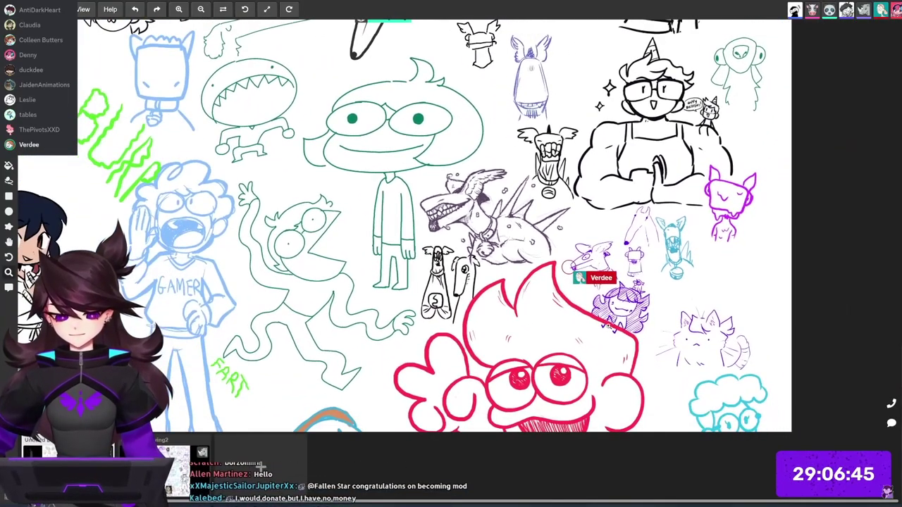
scroll(719, 287, "down", 3)
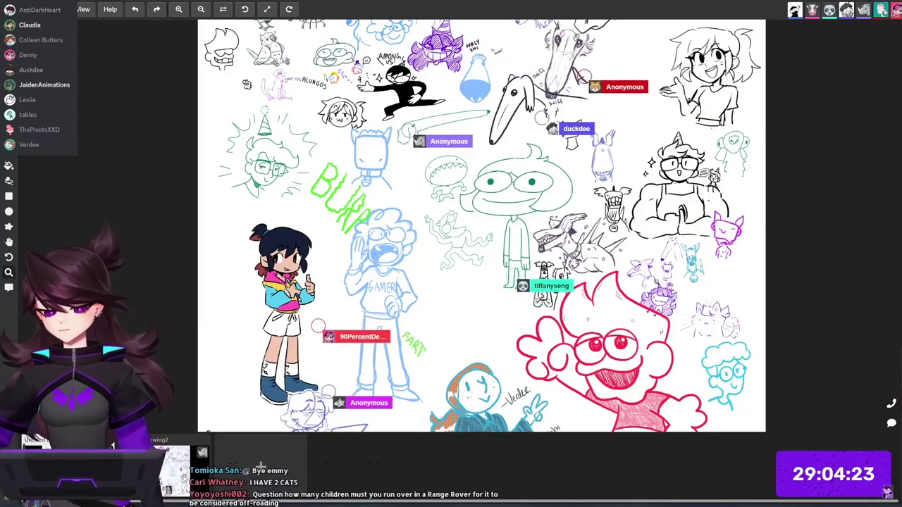
scroll(660, 288, "up", 4)
scroll(719, 306, "up", 3)
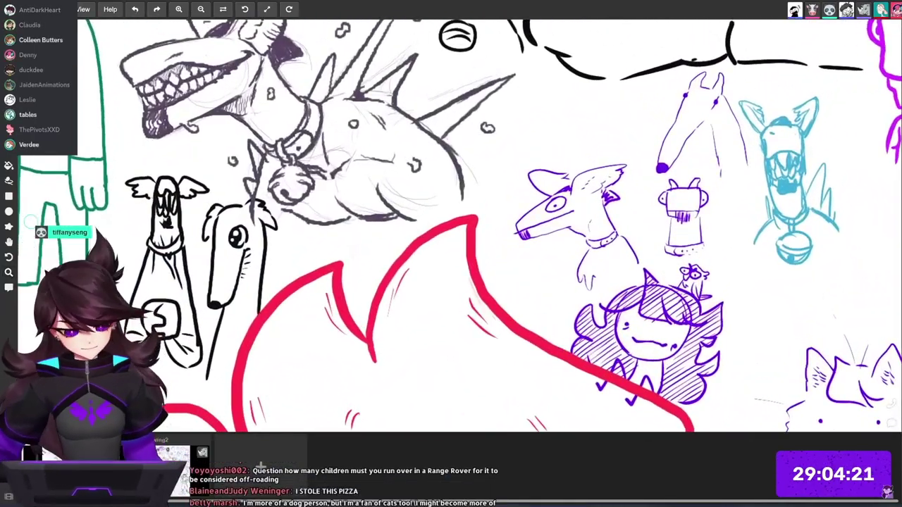
mouse_move(618, 256)
left_mouse_down()
mouse_move(599, 253)
mouse_move(605, 250)
left_mouse_up()
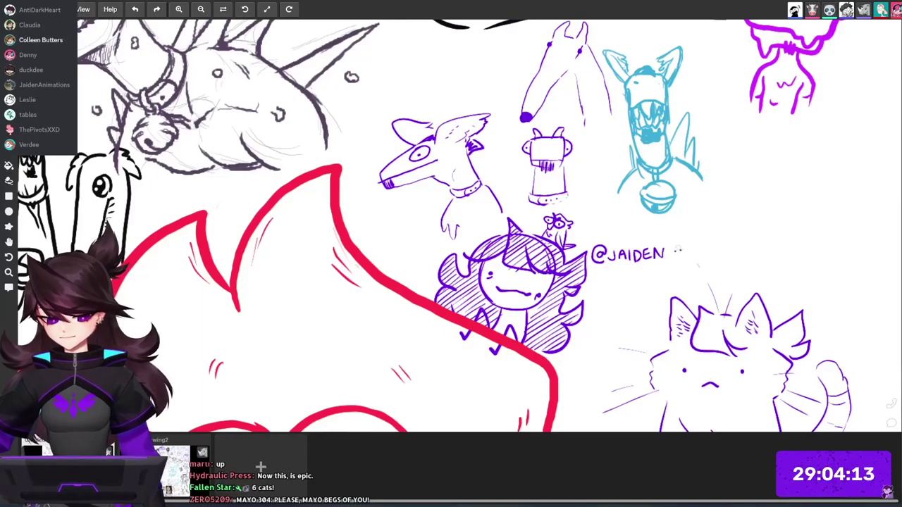
Review the whole canvas with the artists' signatures, including the long-snouted dog sketches near its upper edge.
scroll(722, 222, "down", 8)
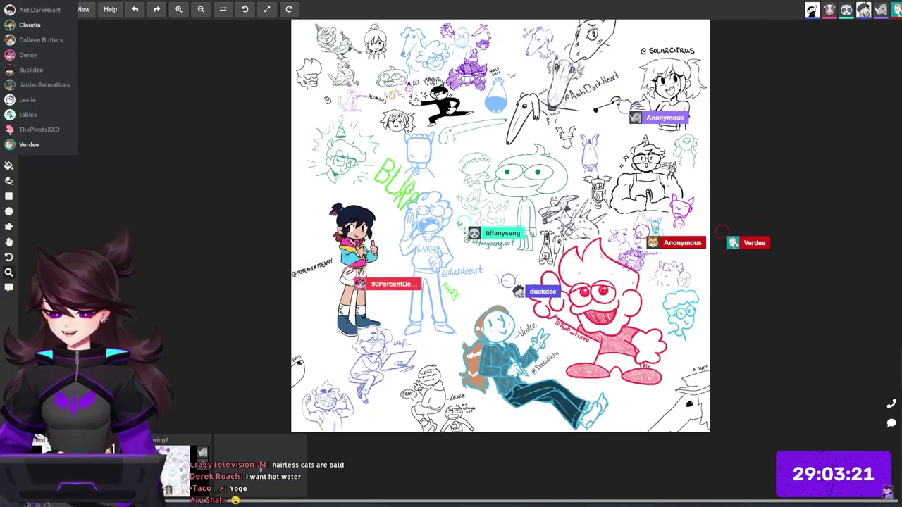
scroll(495, 93, "up", 5)
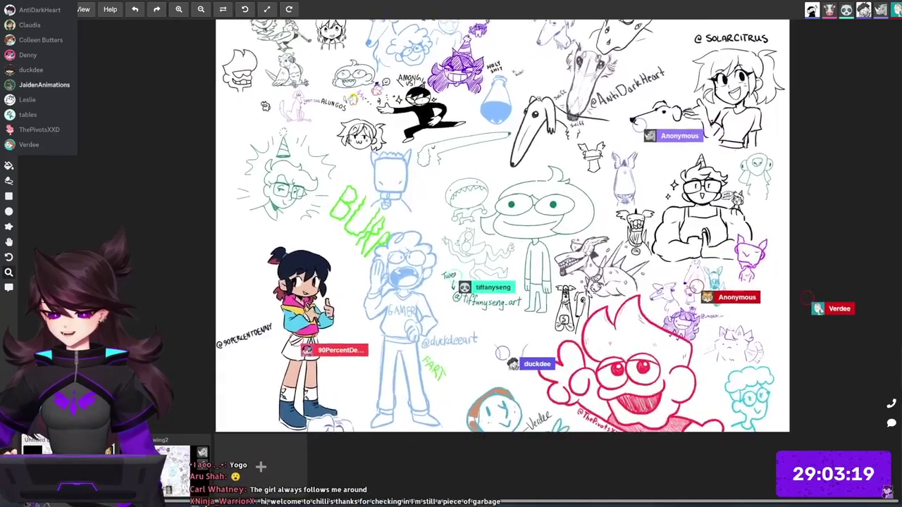
left_click_drag(682, 113, 474, 239)
key("space")
scroll(571, 214, "down", 5)
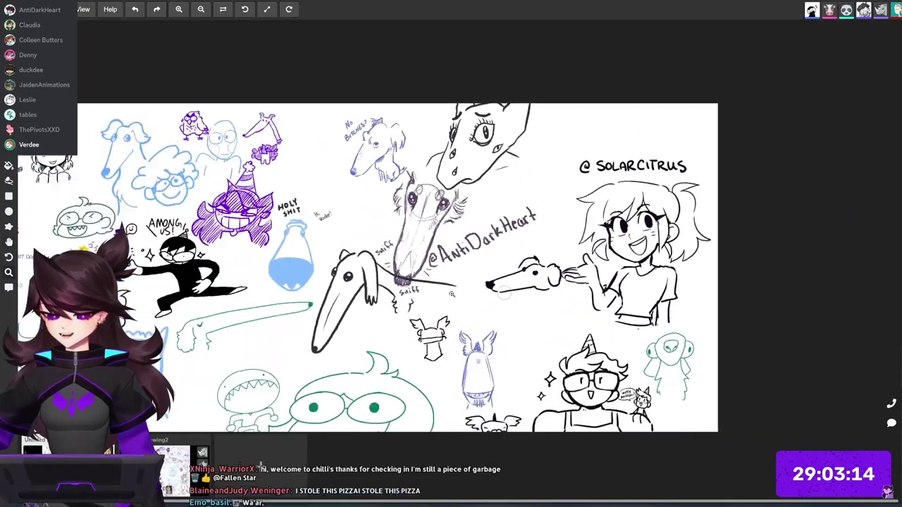
left_click_drag(452, 294, 359, 310)
mouse_move(551, 368)
left_mouse_down()
mouse_move(566, 191)
mouse_move(554, 244)
left_mouse_up()
scroll(431, 250, "up", 3)
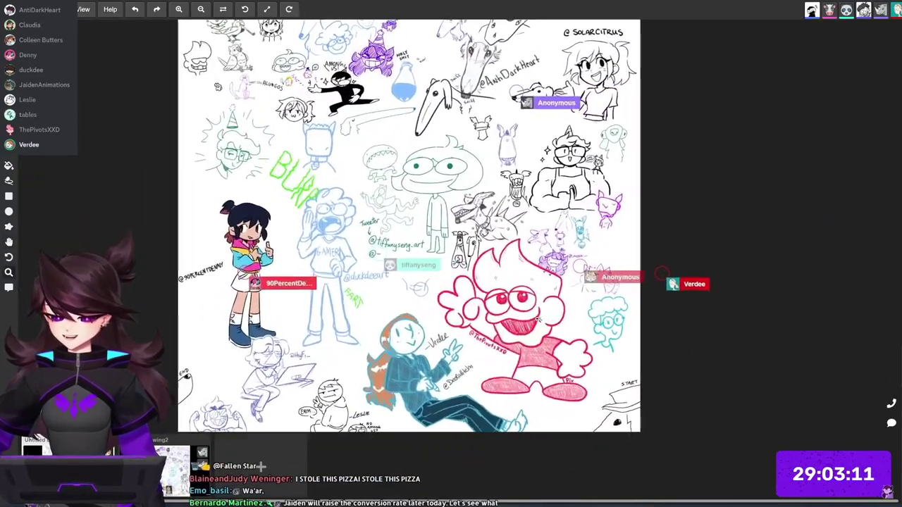
mouse_move(507, 259)
left_mouse_down()
mouse_move(518, 294)
mouse_move(526, 276)
left_mouse_up()
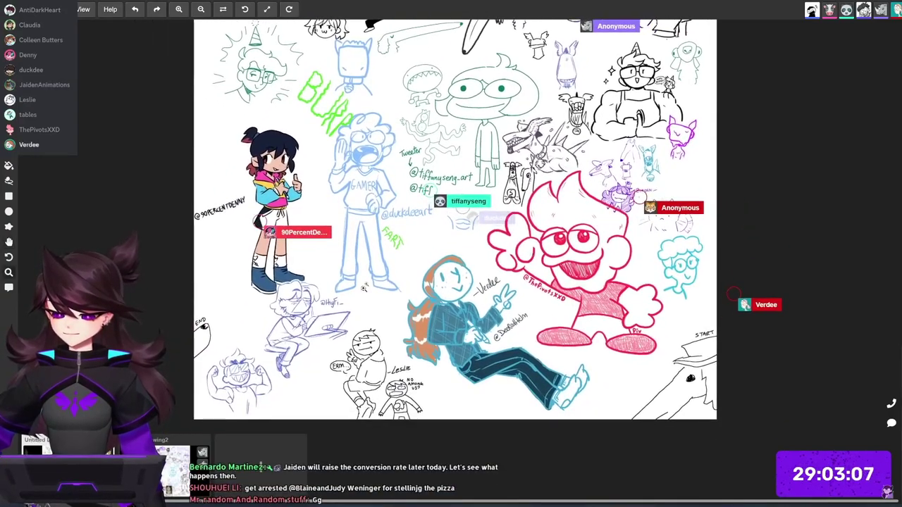
Examine the lower-left characters, the hot-dog-nosed dog, the purple doodles and the reclining figure up close across the canvas.
scroll(261, 466, "up", 3)
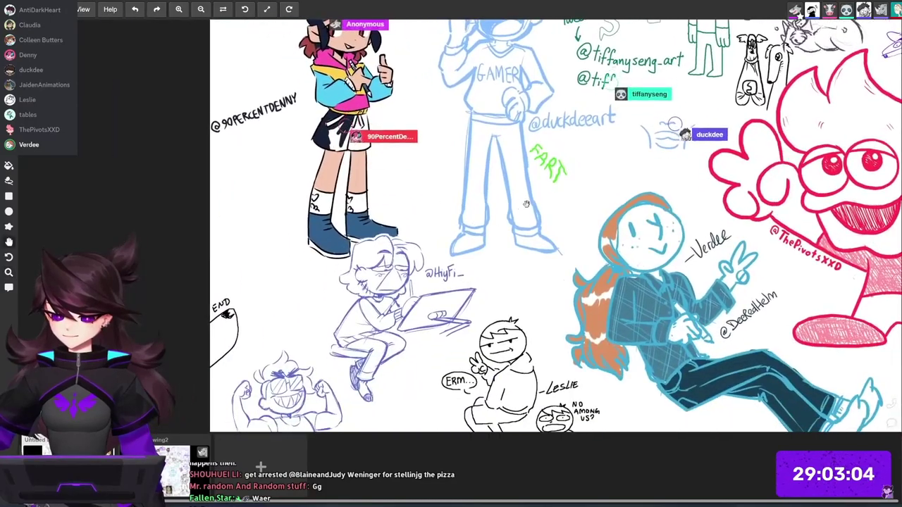
mouse_move(526, 204)
left_mouse_down()
mouse_move(521, 224)
mouse_move(445, 304)
left_mouse_up()
mouse_move(536, 167)
left_mouse_down()
mouse_move(553, 236)
mouse_move(511, 249)
mouse_move(481, 315)
mouse_move(453, 333)
left_mouse_up()
left_click_drag(613, 61, 519, 127)
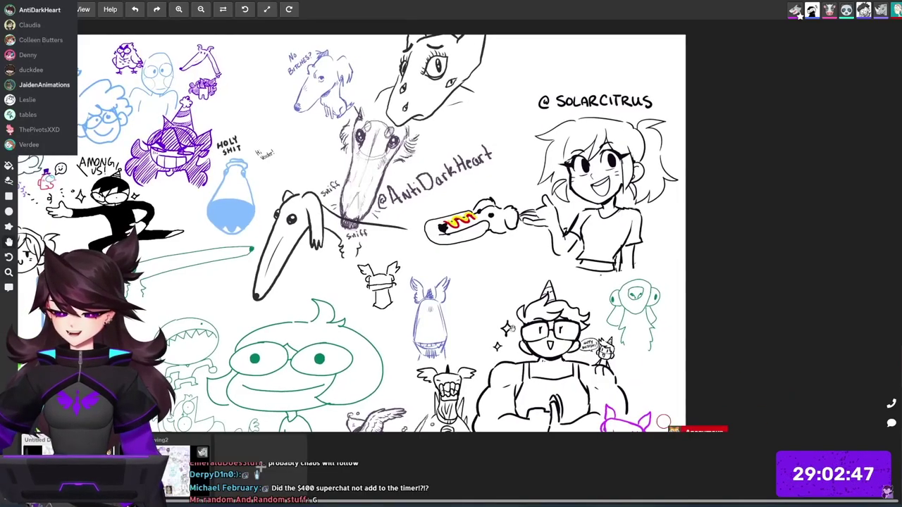
left_click_drag(512, 324, 507, 240)
scroll(380, 233, "down", 2)
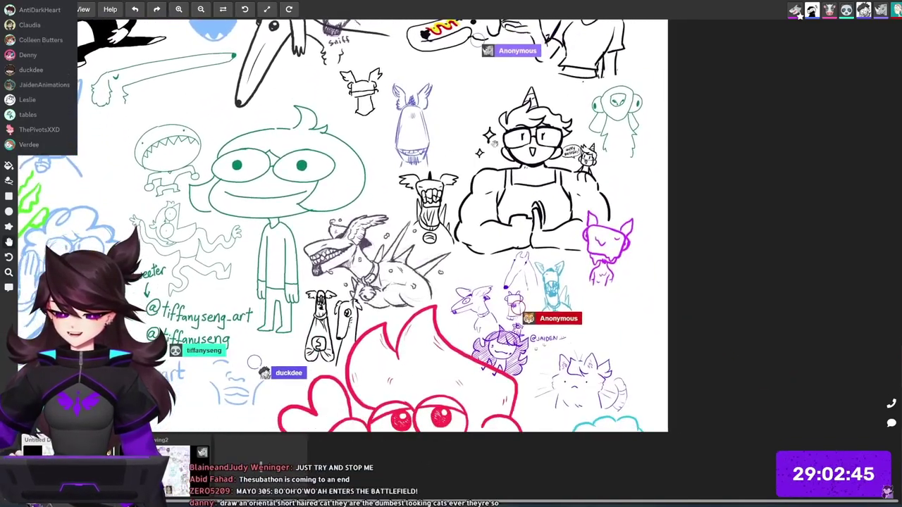
left_click_drag(540, 339, 584, 198)
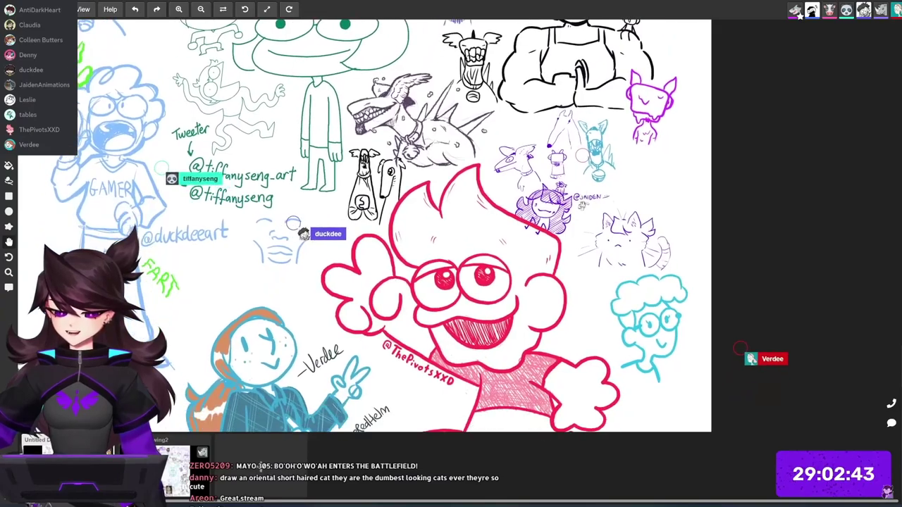
left_click_drag(577, 355, 574, 368)
scroll(574, 368, "down", 5)
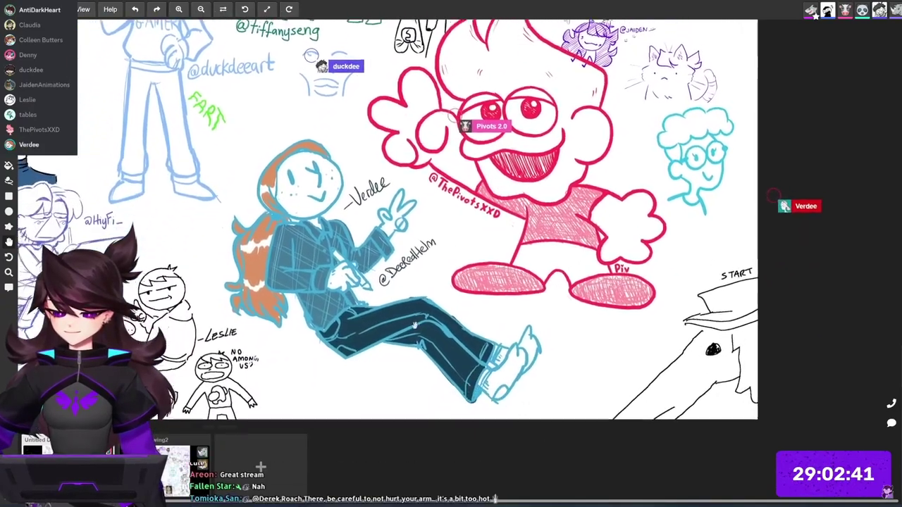
scroll(436, 289, "down", 5)
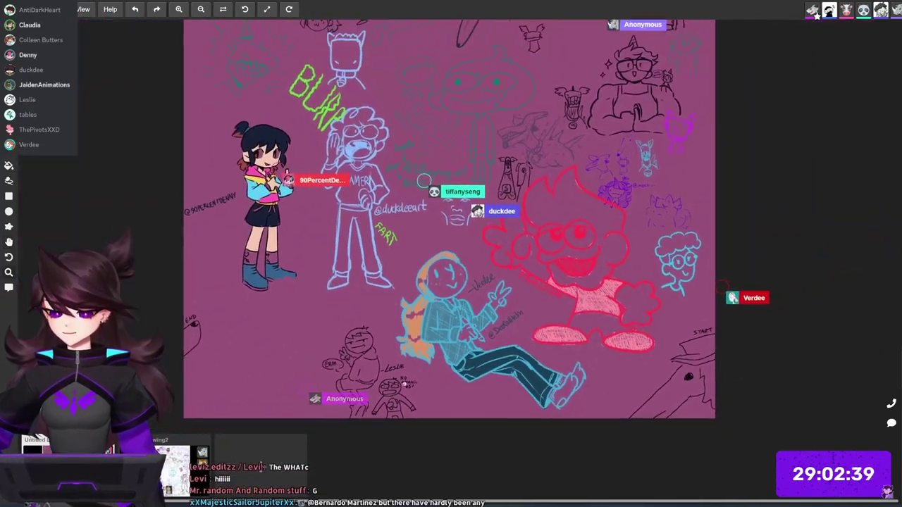
Review the full first canvas, from the long-snouted dogs to the reclining figure and the large red character.
scroll(373, 403, "down", 2)
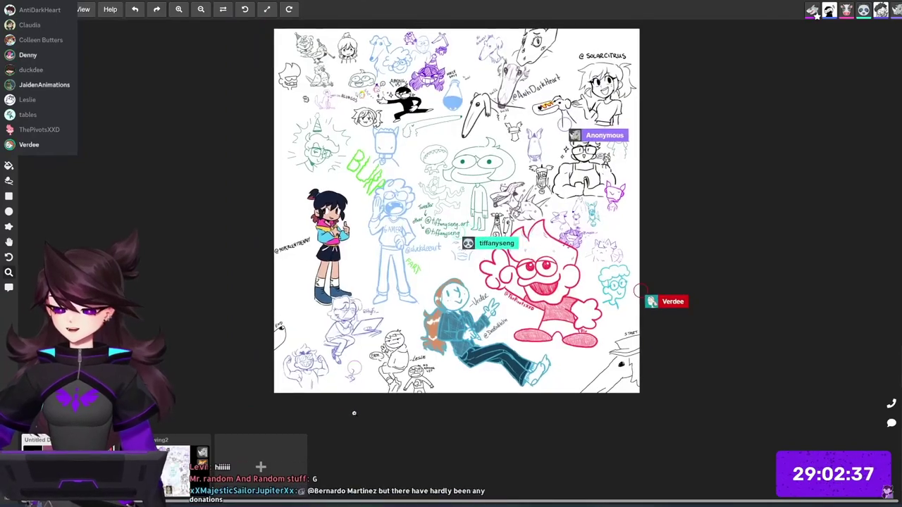
left_click_drag(440, 361, 452, 382)
left_click_drag(468, 310, 507, 287)
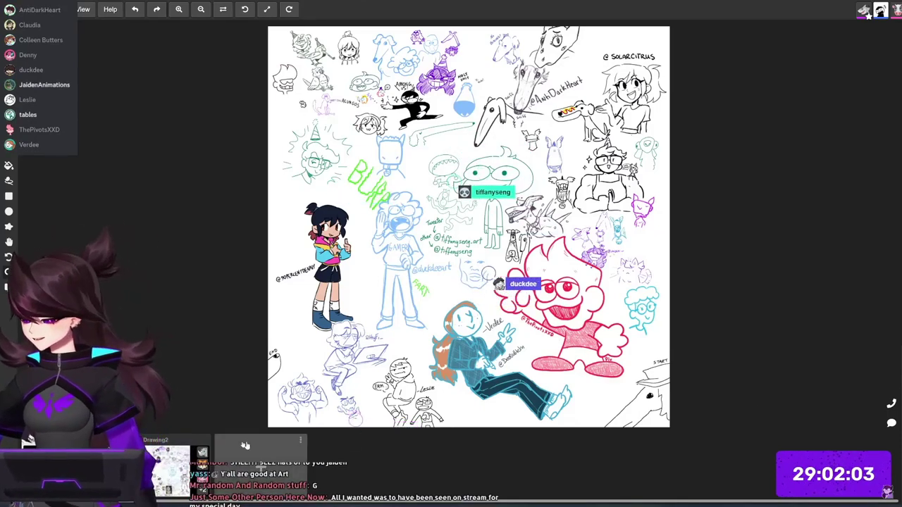
Switch to the Drawing2 canvas and look over its full collection of character and cat sketches.
left_click(176, 467)
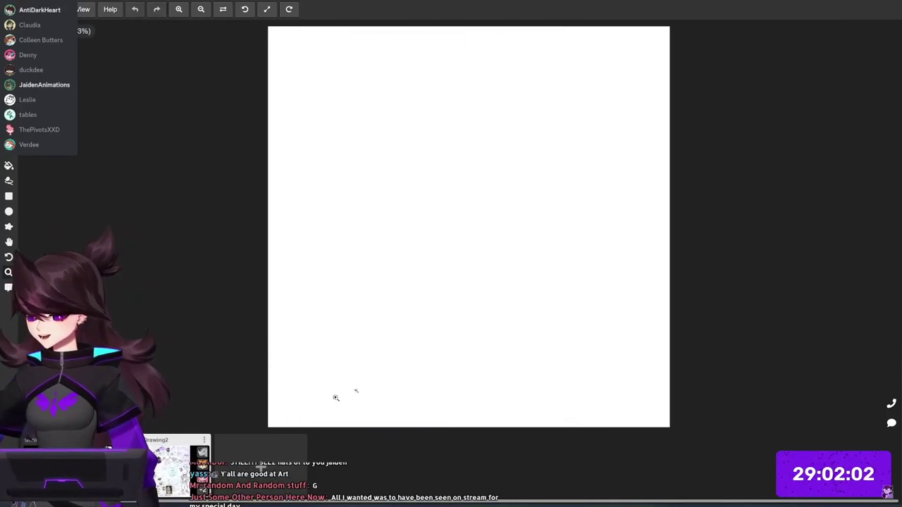
left_click(586, 280)
left_click_drag(663, 244, 767, 251)
scroll(597, 218, "down", 8)
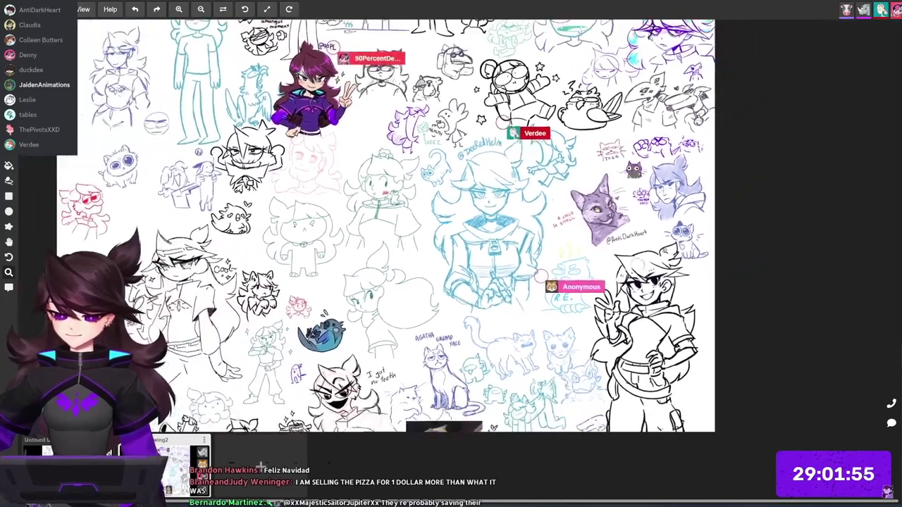
scroll(597, 215, "down", 3)
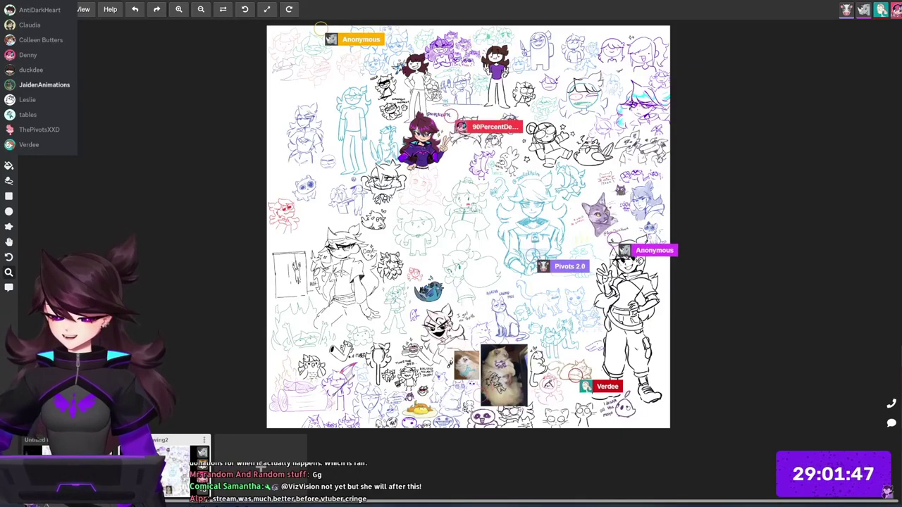
Examine the doodled cat photos and surrounding sketches near Drawing2's lower edge up close, and return to the whole-canvas view.
scroll(435, 416, "up", 5)
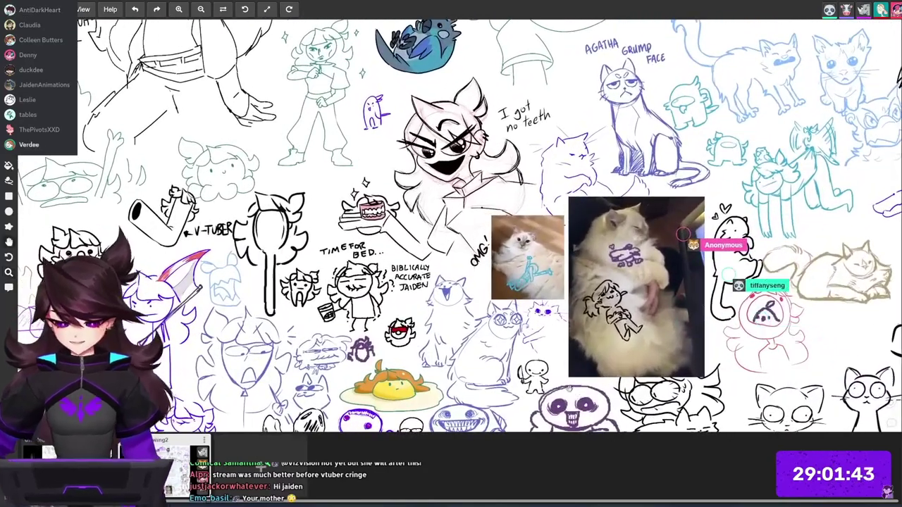
left_click_drag(570, 389, 570, 328)
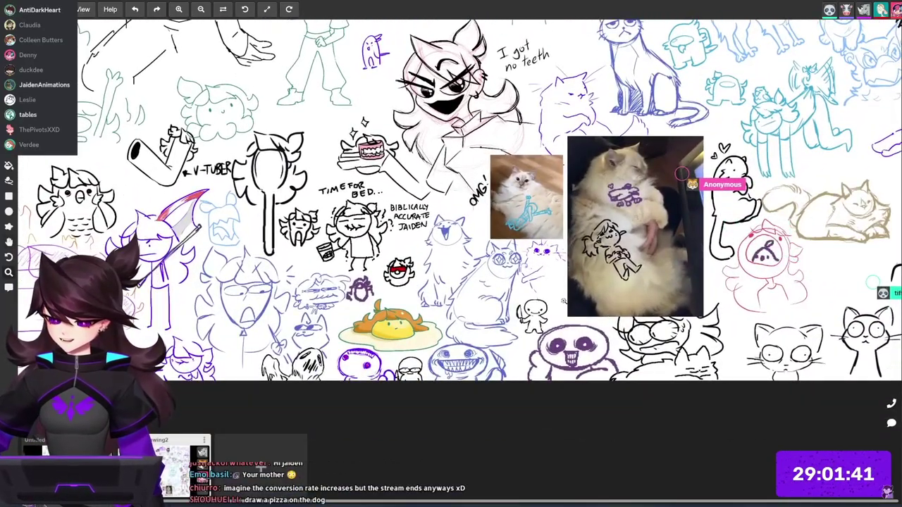
scroll(451, 211, "up", 3)
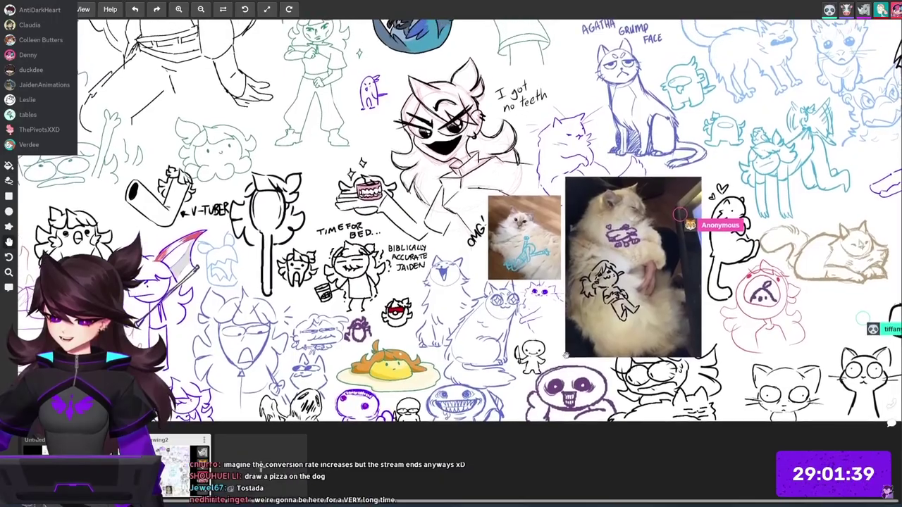
scroll(564, 370, "down", 3)
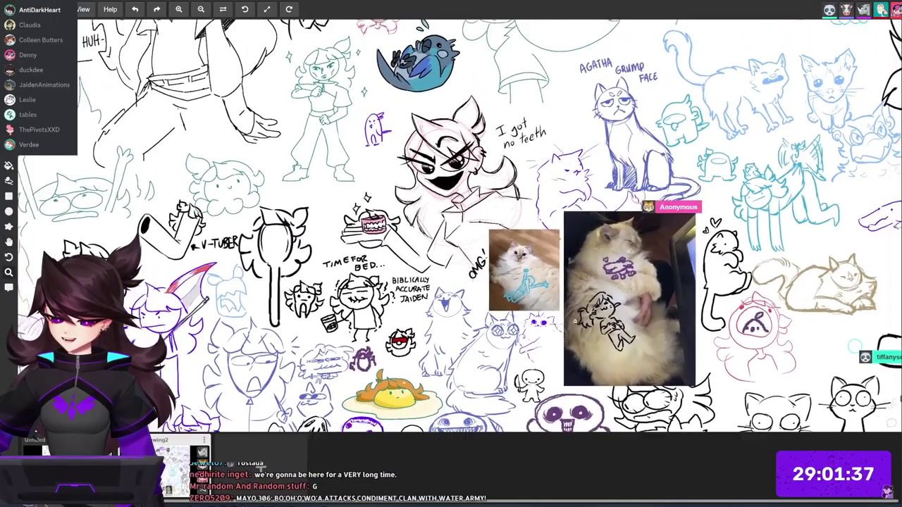
scroll(493, 317, "down", 5)
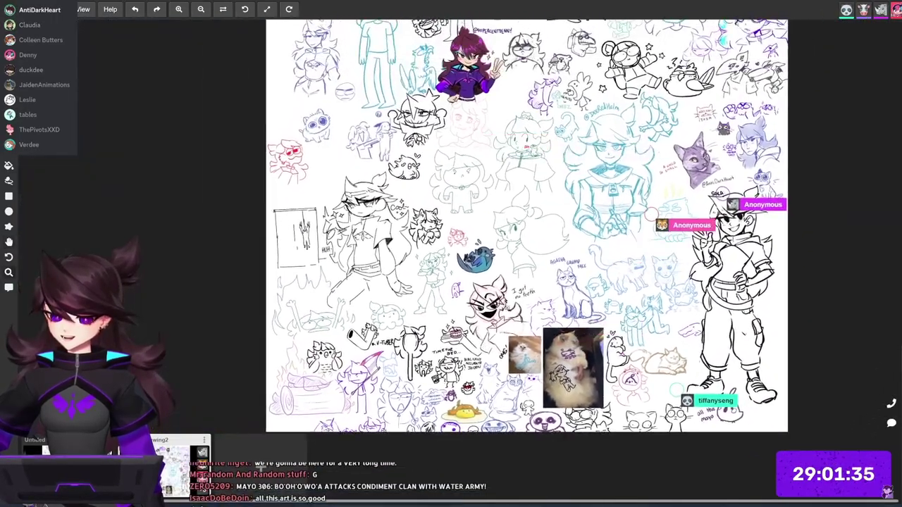
scroll(447, 352, "down", 5)
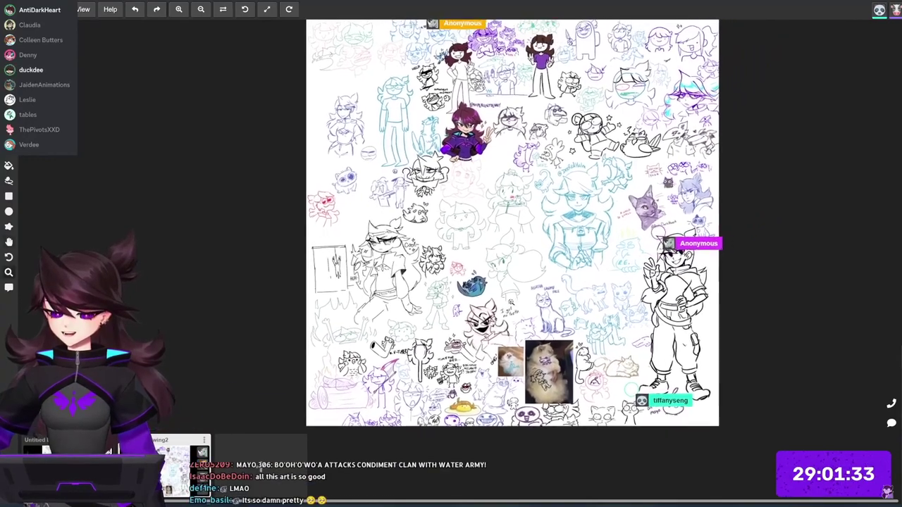
scroll(261, 467, "up", 1)
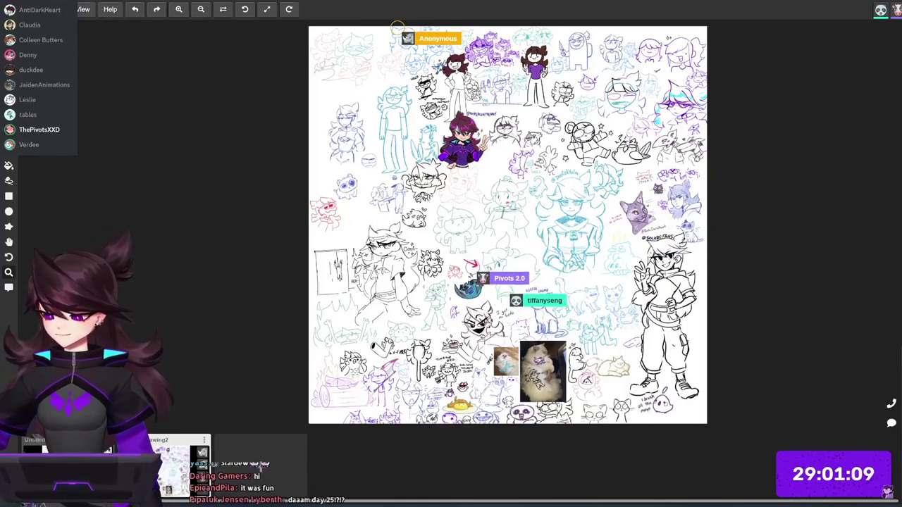
Revisit the first drawing to look over its whole canvas, and return to Drawing2.
left_click(68, 470)
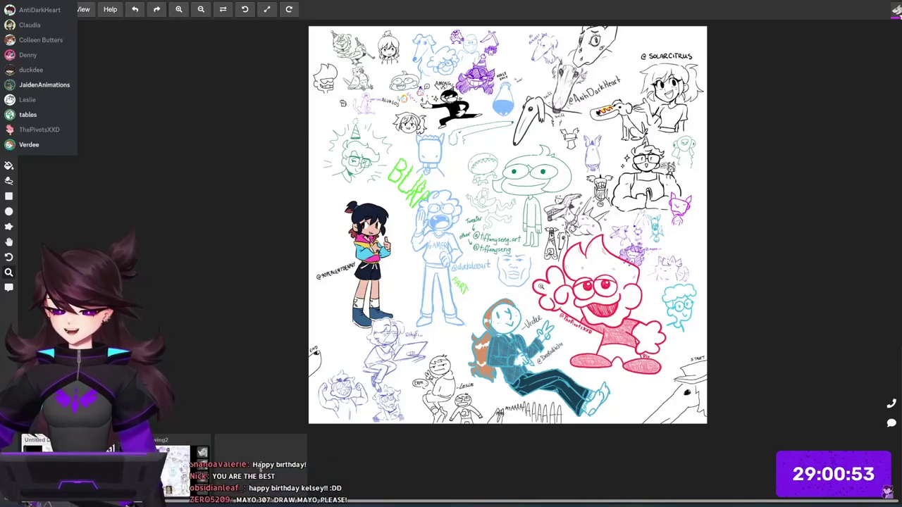
left_click_drag(533, 302, 506, 309)
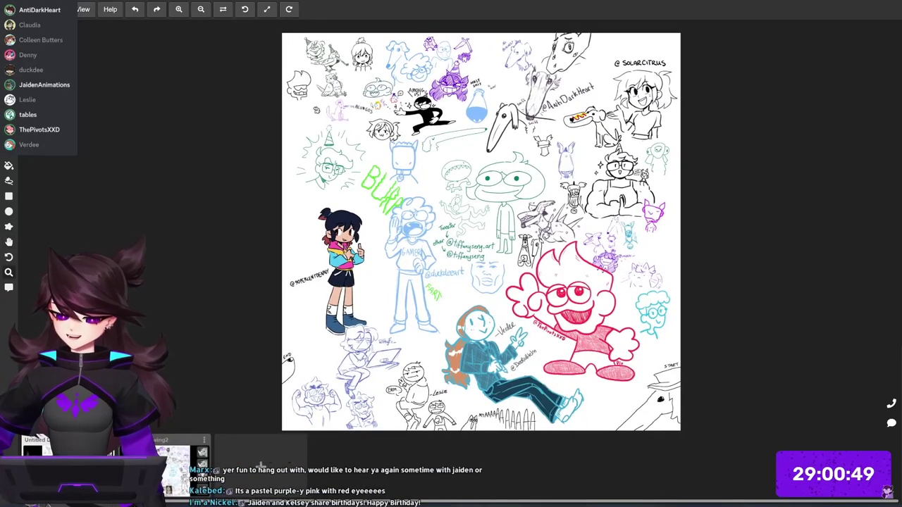
left_click(179, 463)
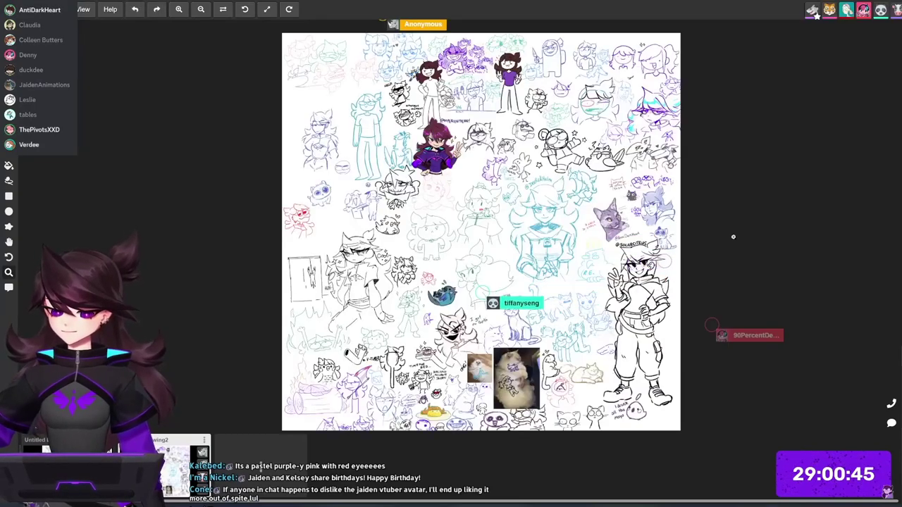
left_click_drag(262, 460, 261, 467)
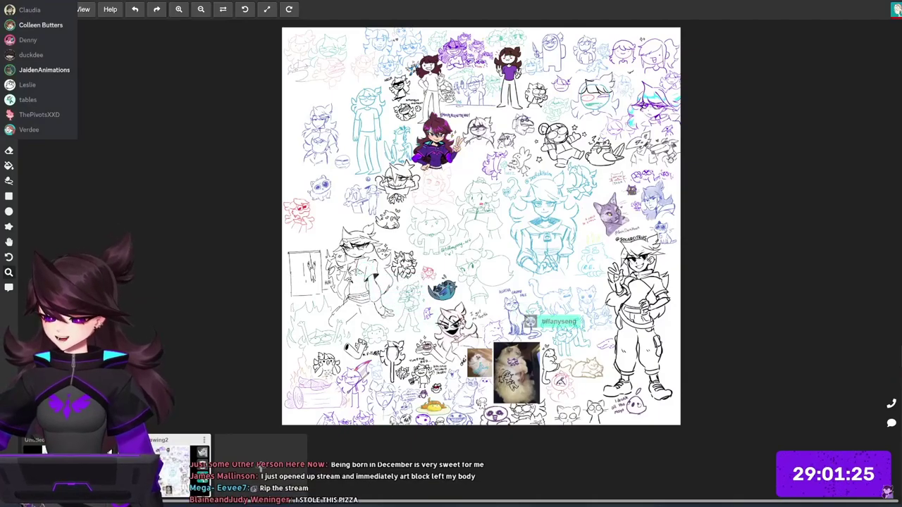
Inspect the black long-haired figure beside the door sketch in Drawing2 up close, and return to the whole-canvas view.
scroll(310, 277, "up", 4)
scroll(310, 279, "up", 2)
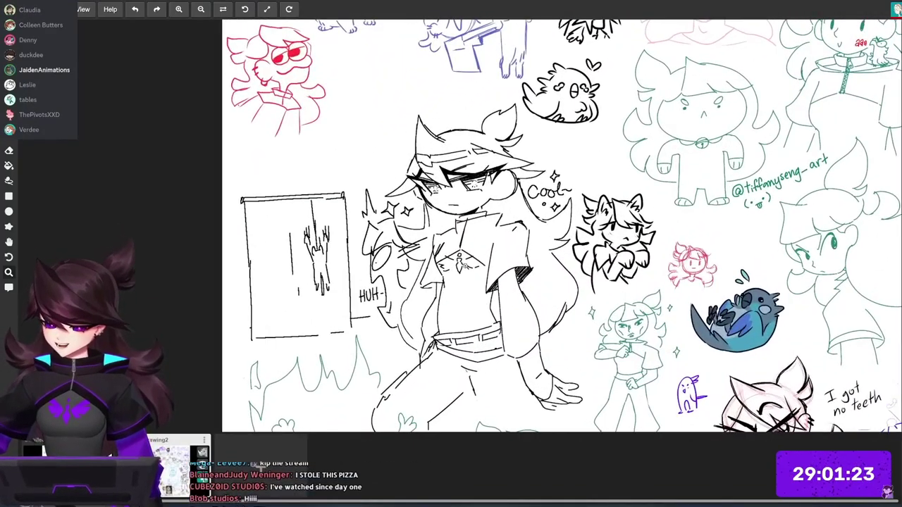
scroll(310, 280, "down", 5)
scroll(535, 225, "down", 3)
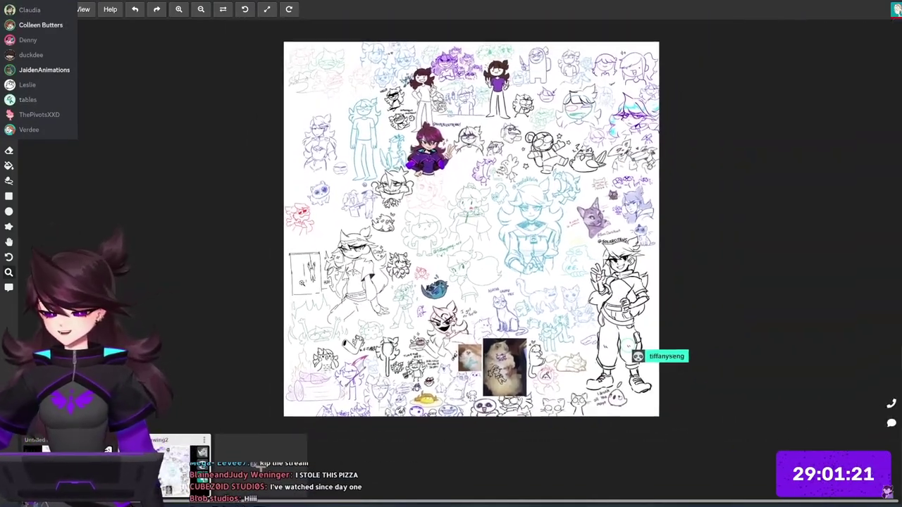
scroll(399, 157, "up", 1)
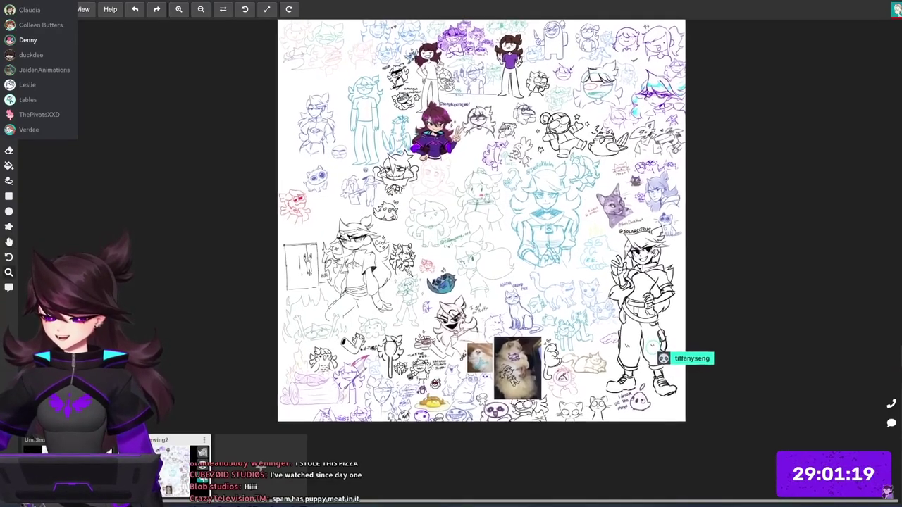